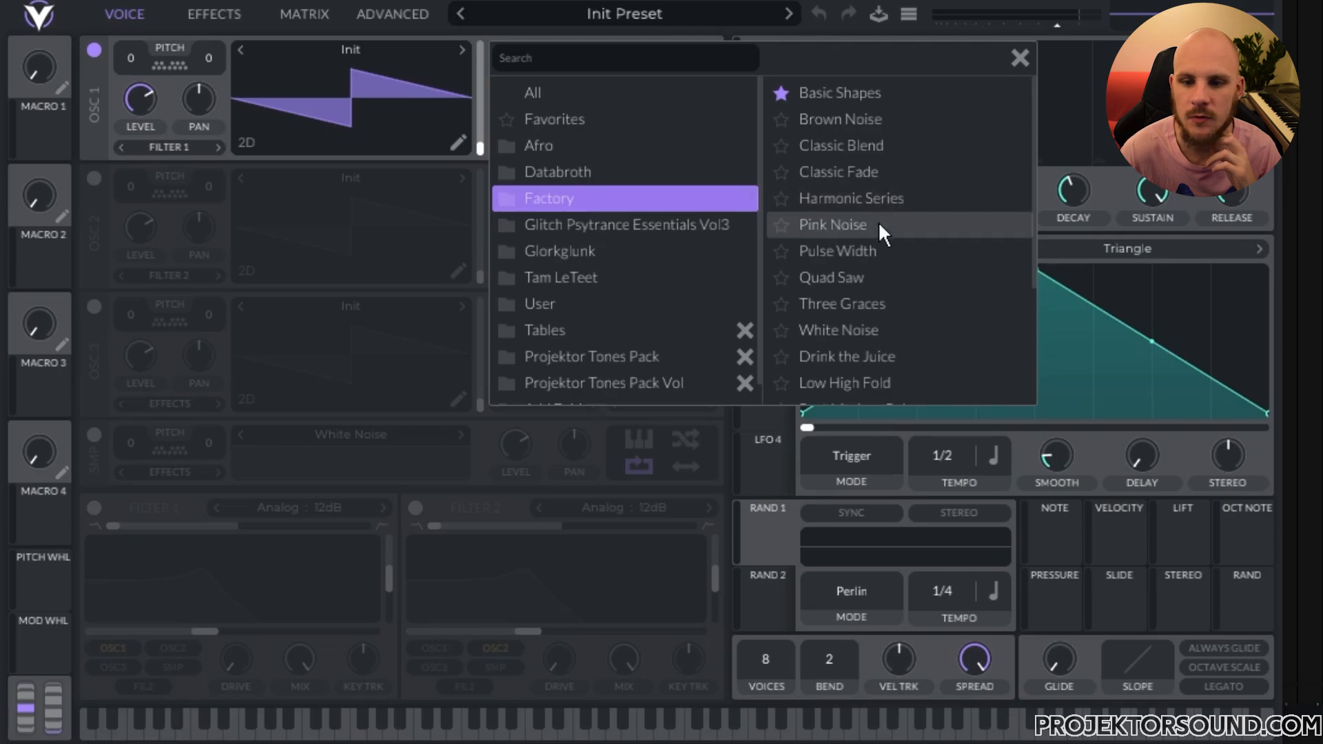
Step: Try the Quad Saw factory wavetable in oscillator 1 with a raised frame position
click(851, 275)
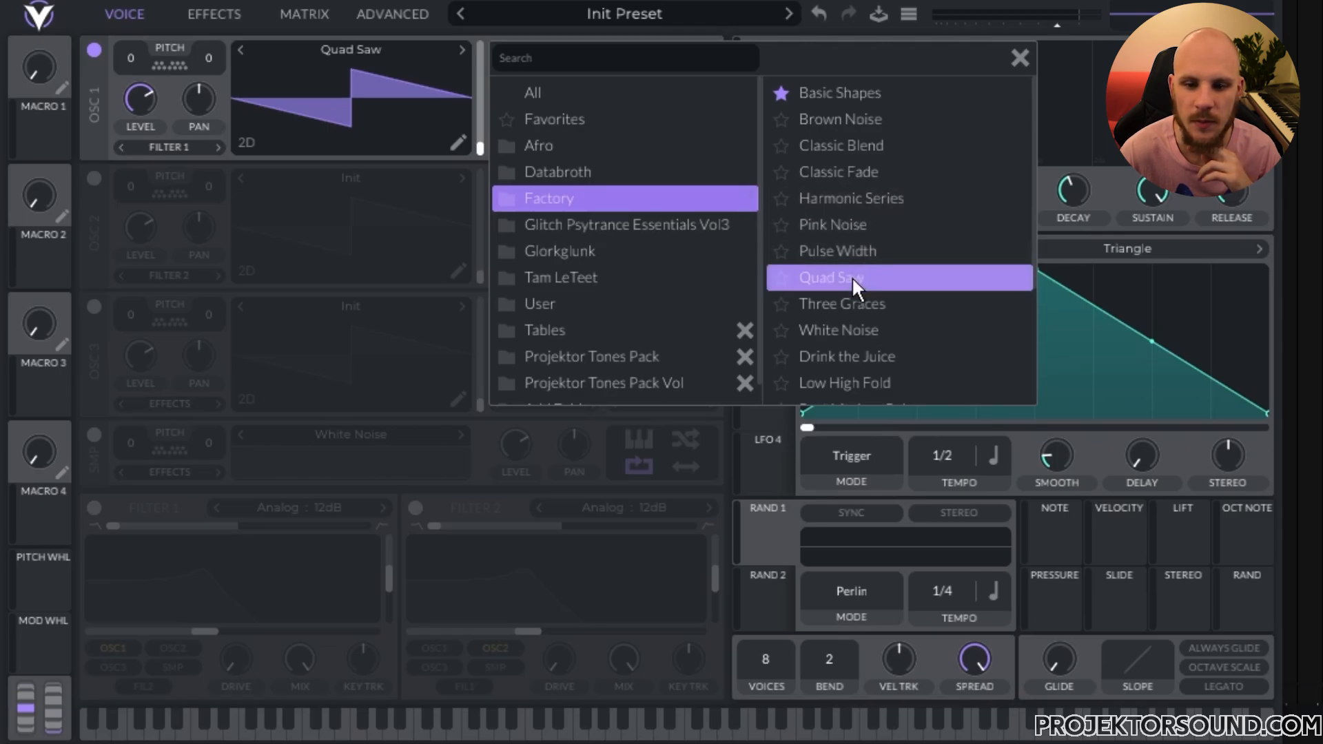
click(1019, 58)
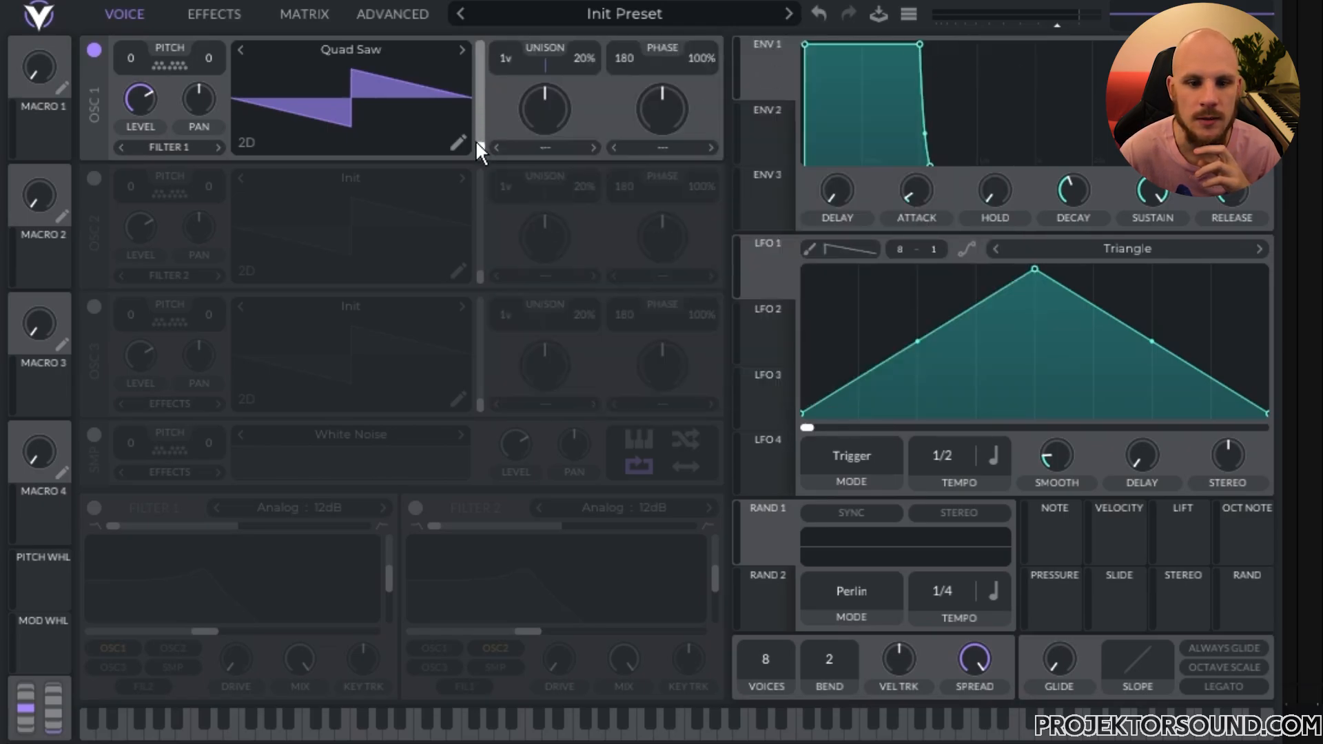
drag(476, 141, 473, 59)
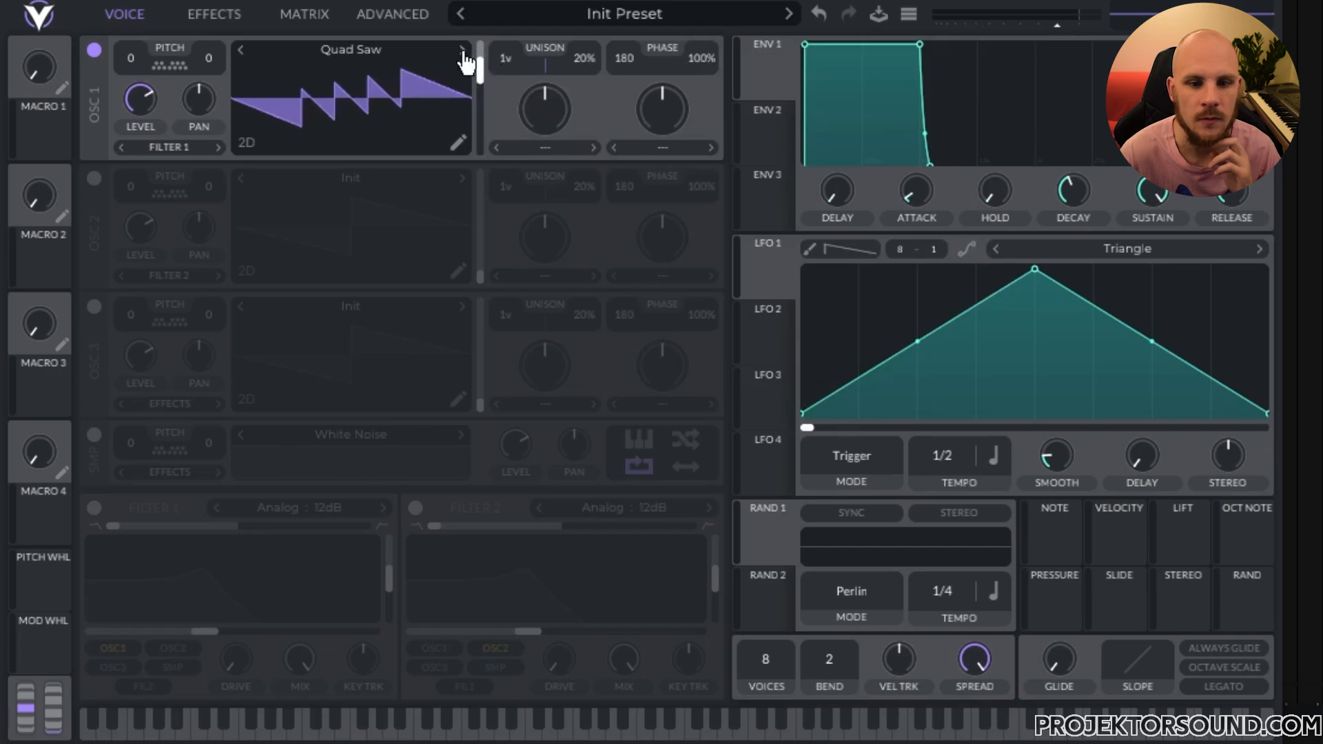
Step: Load the Low High Fold wavetable in oscillator 1 and raise its frame position
click(462, 51)
click(463, 51)
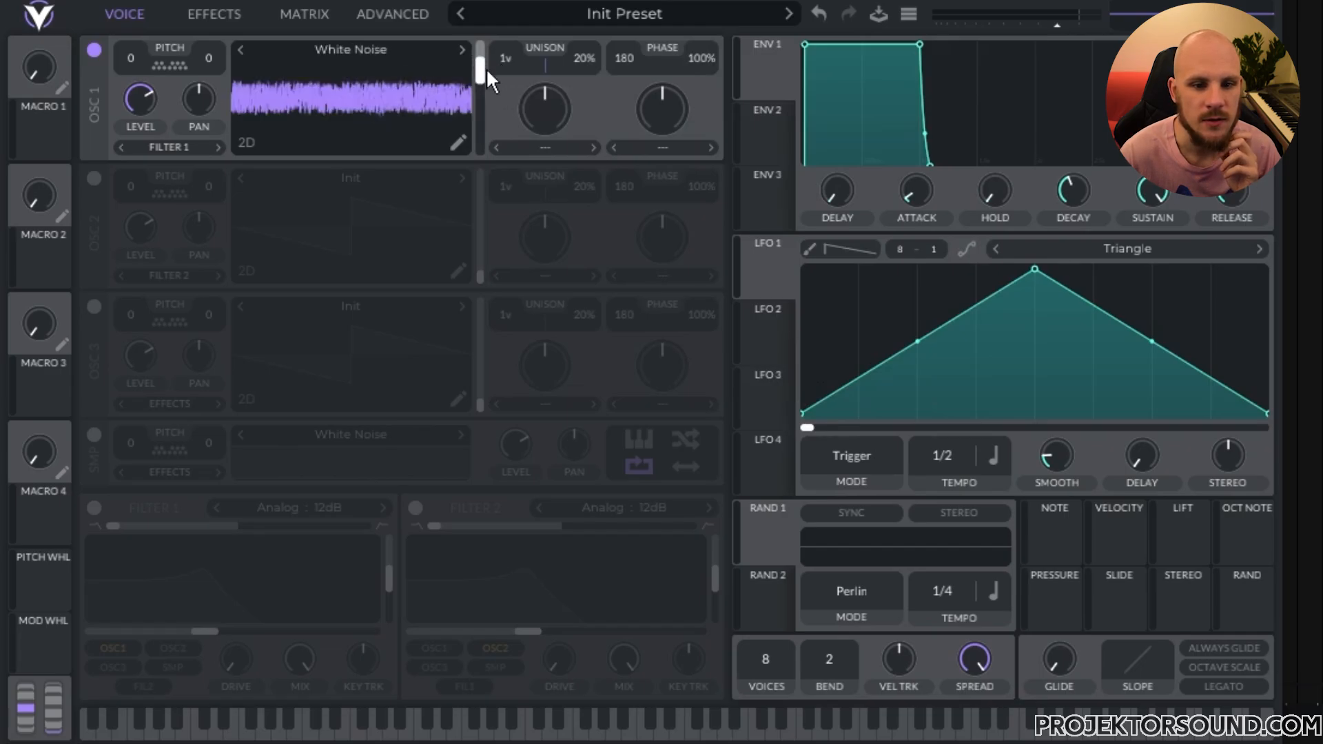
click(463, 51)
click(462, 51)
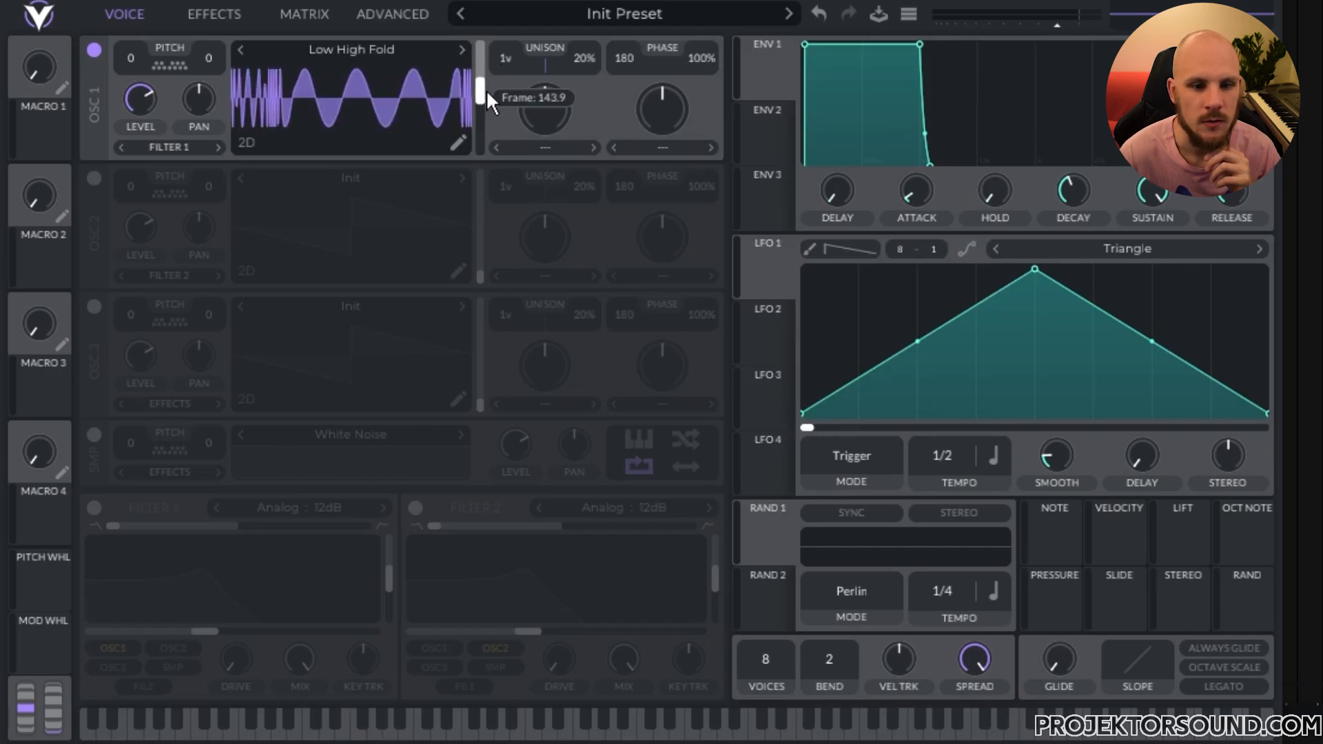
drag(486, 88, 492, 70)
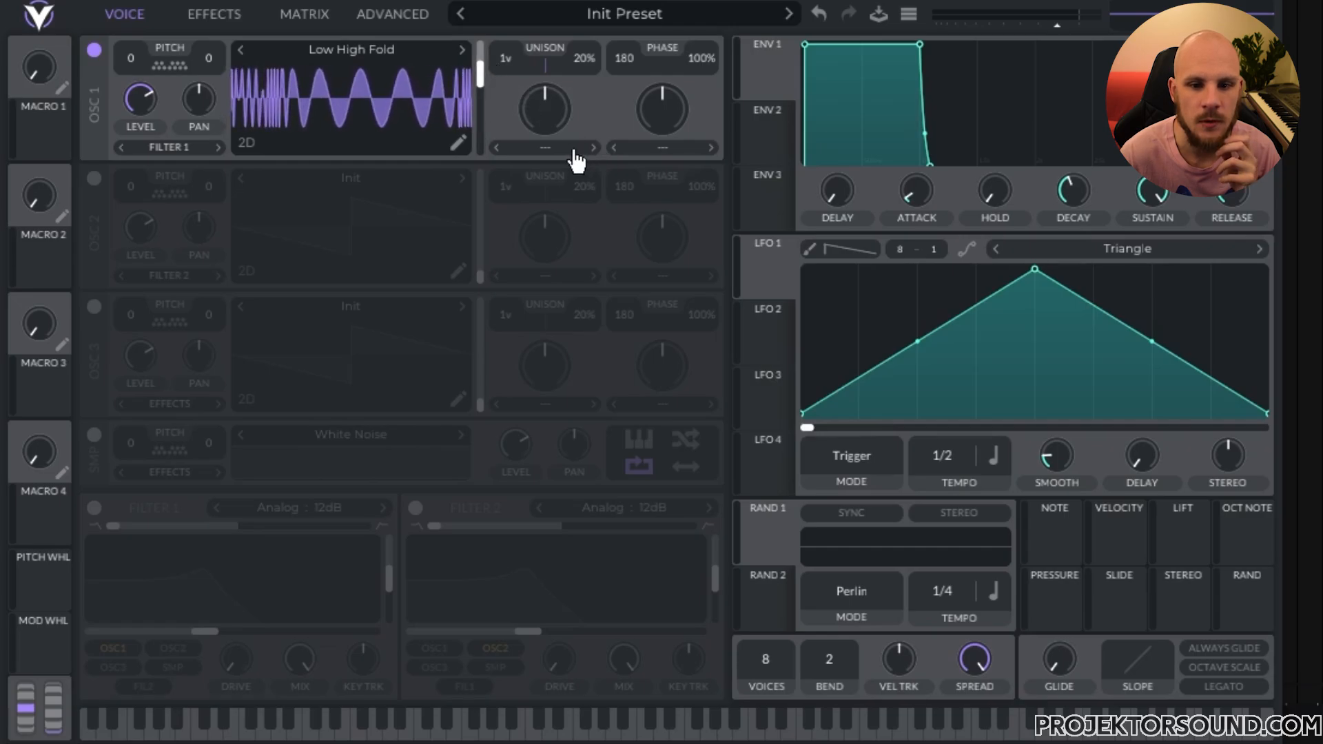
Step: Apply a moderate positive Phase Disperse spectral morph to oscillator 1 and move its wavetable frame toward the low end
click(544, 147)
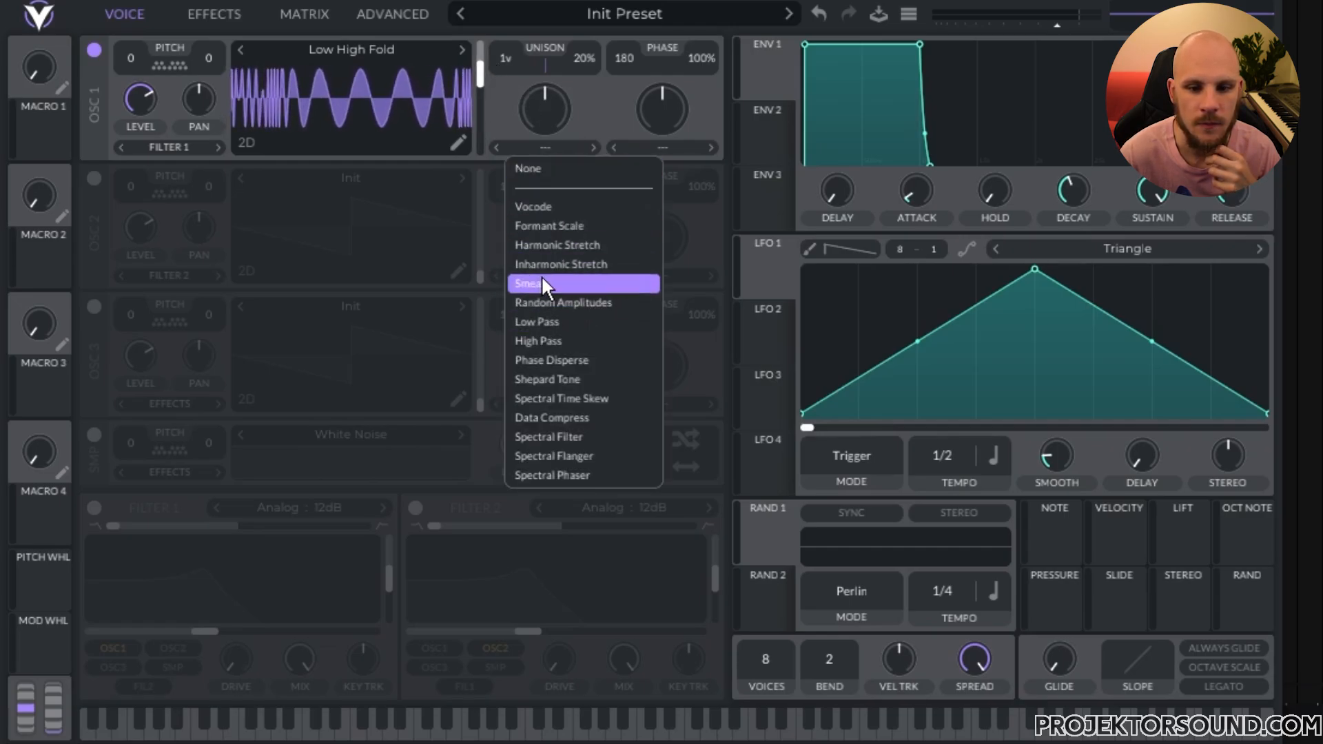
click(574, 358)
drag(565, 135, 563, 94)
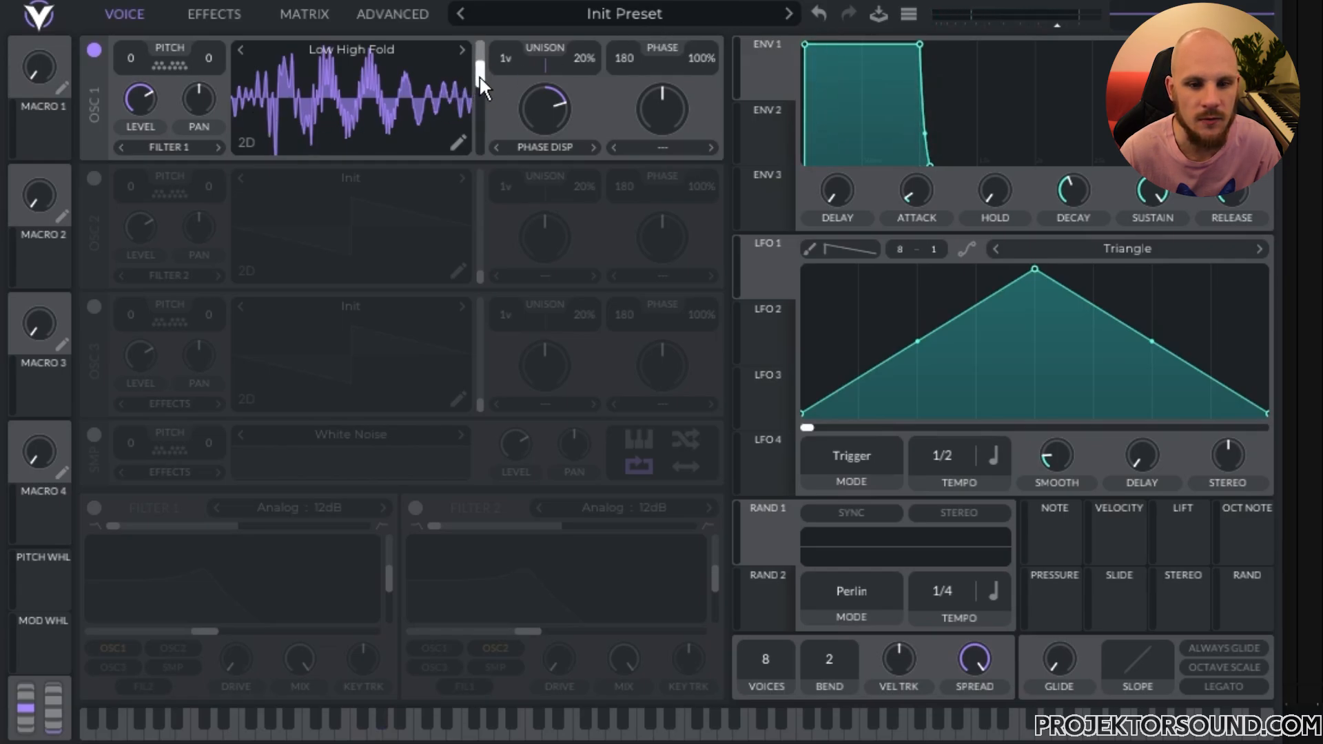
drag(478, 75, 476, 125)
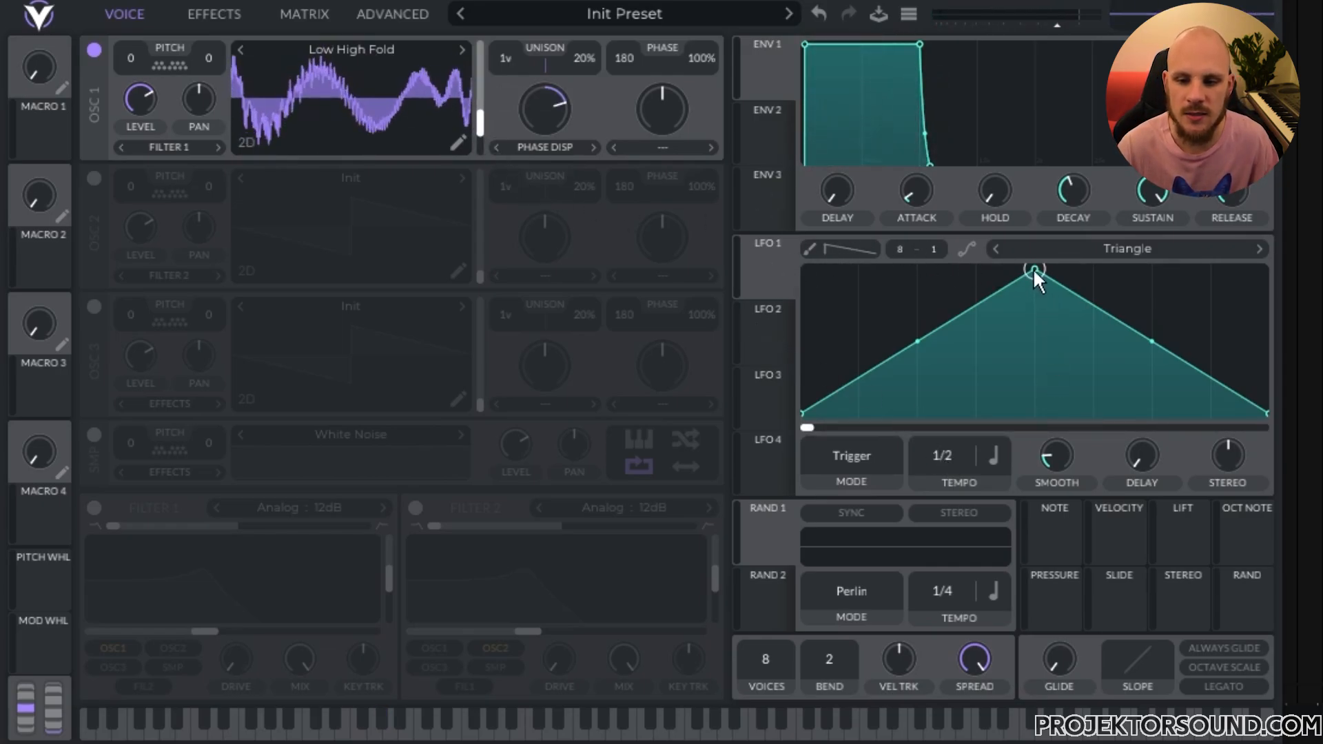
Step: Reshape LFO 1 into a flat zero line with a full-height square block over the last quarter
drag(1032, 267, 1028, 432)
double_click(1149, 415)
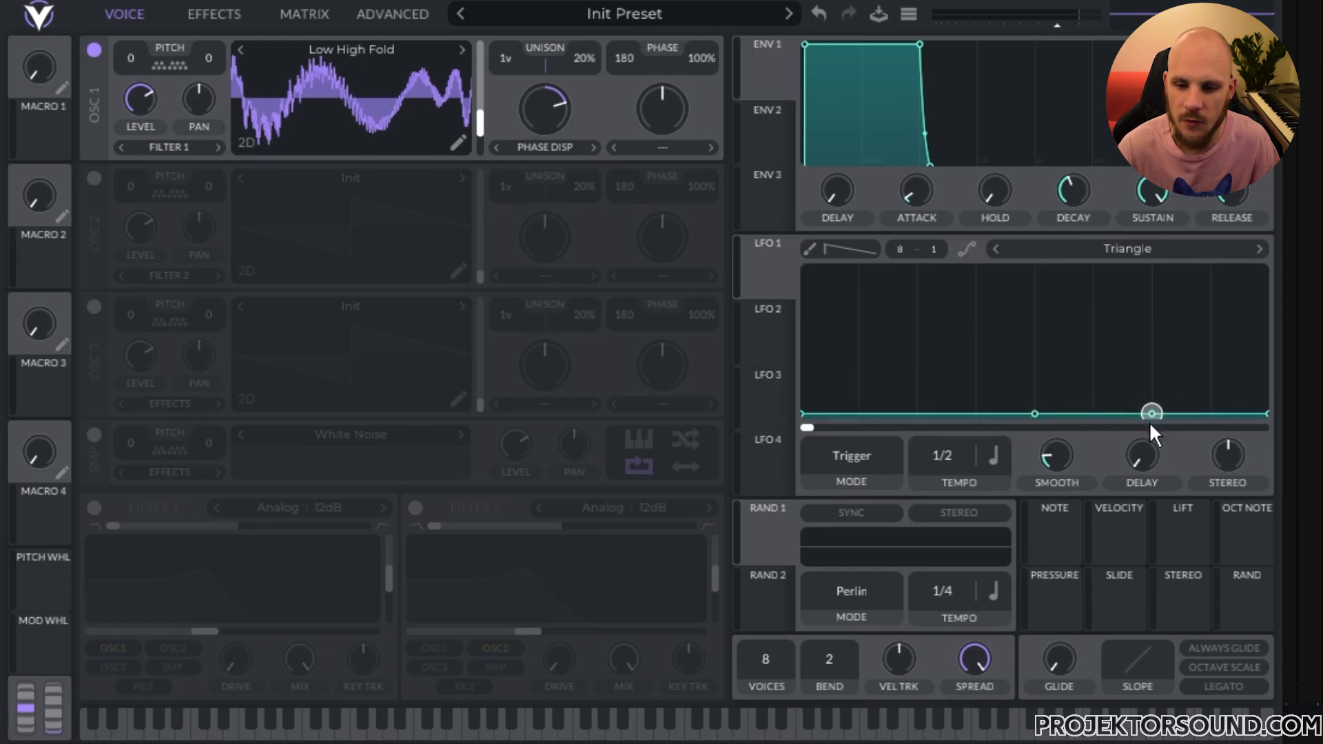
drag(1148, 414, 1171, 251)
double_click(1208, 338)
drag(1208, 338, 1269, 266)
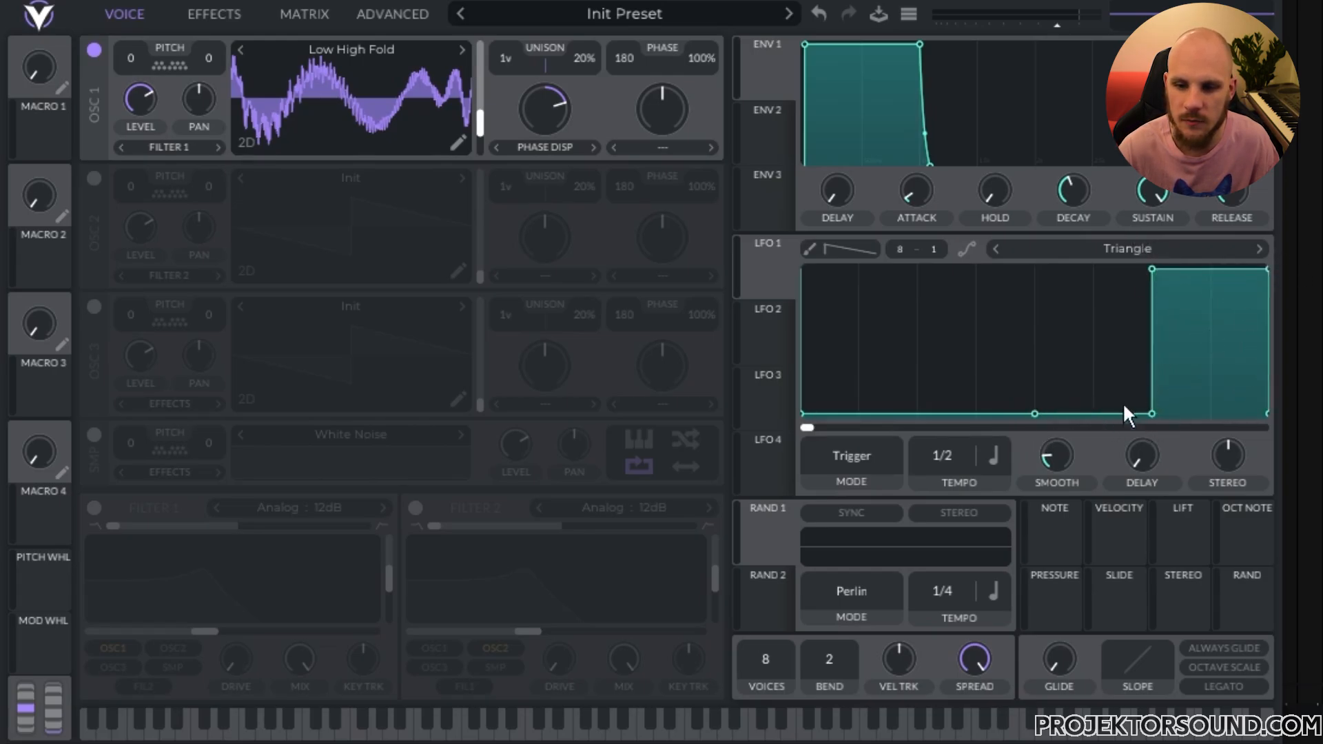
double_click(1035, 414)
Step: Reduce LFO 1's smoothing to its minimum and let LFO 1 drive oscillator 1's level up from zero
drag(1061, 460, 1061, 605)
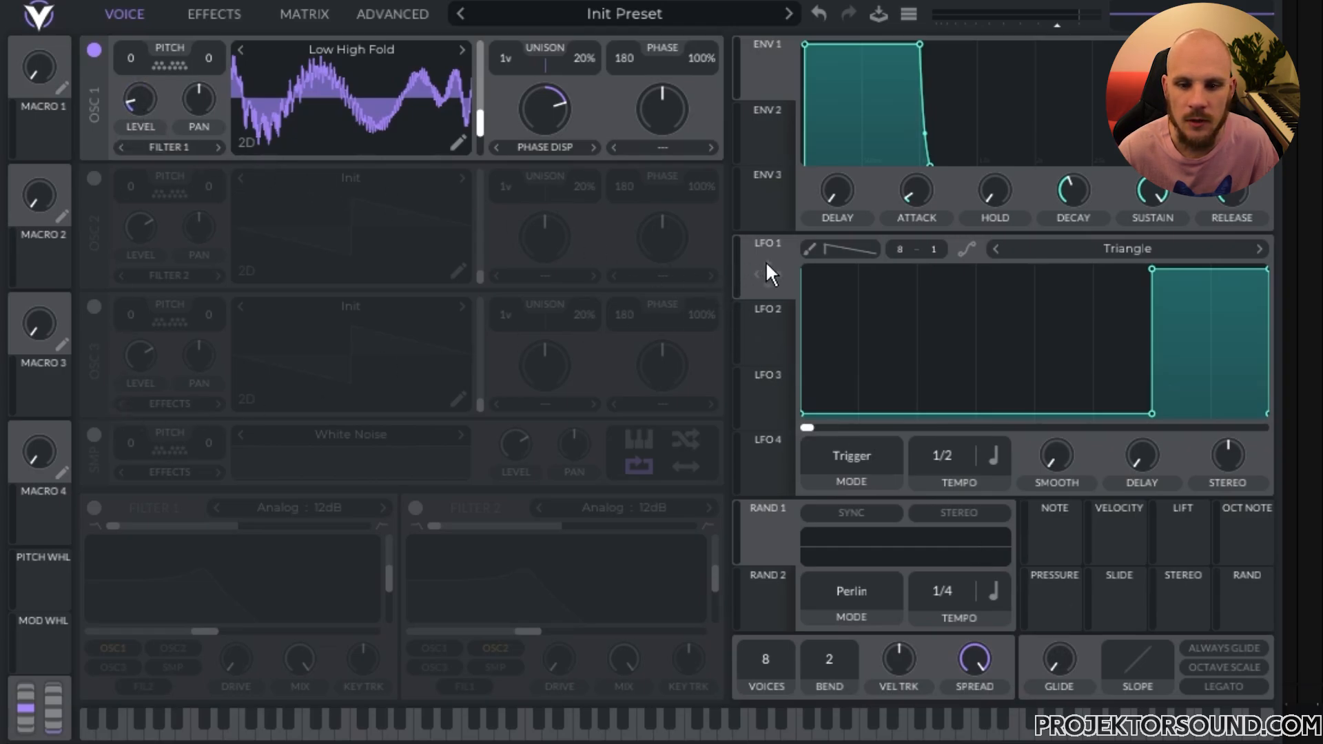
drag(753, 286, 140, 128)
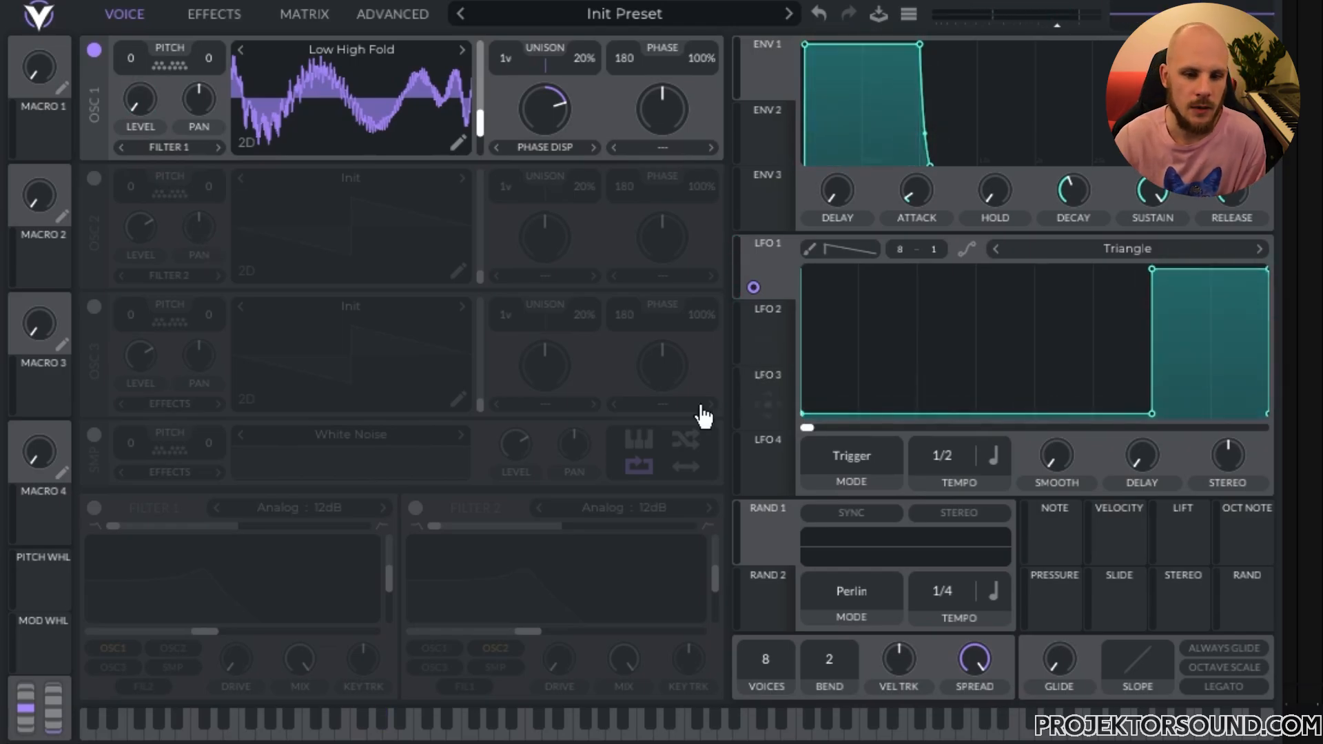
Step: Enable Filter 1 as an Analog 24dB high-pass with minimum resonance and a slightly raised cutoff
click(97, 512)
drag(317, 531, 407, 529)
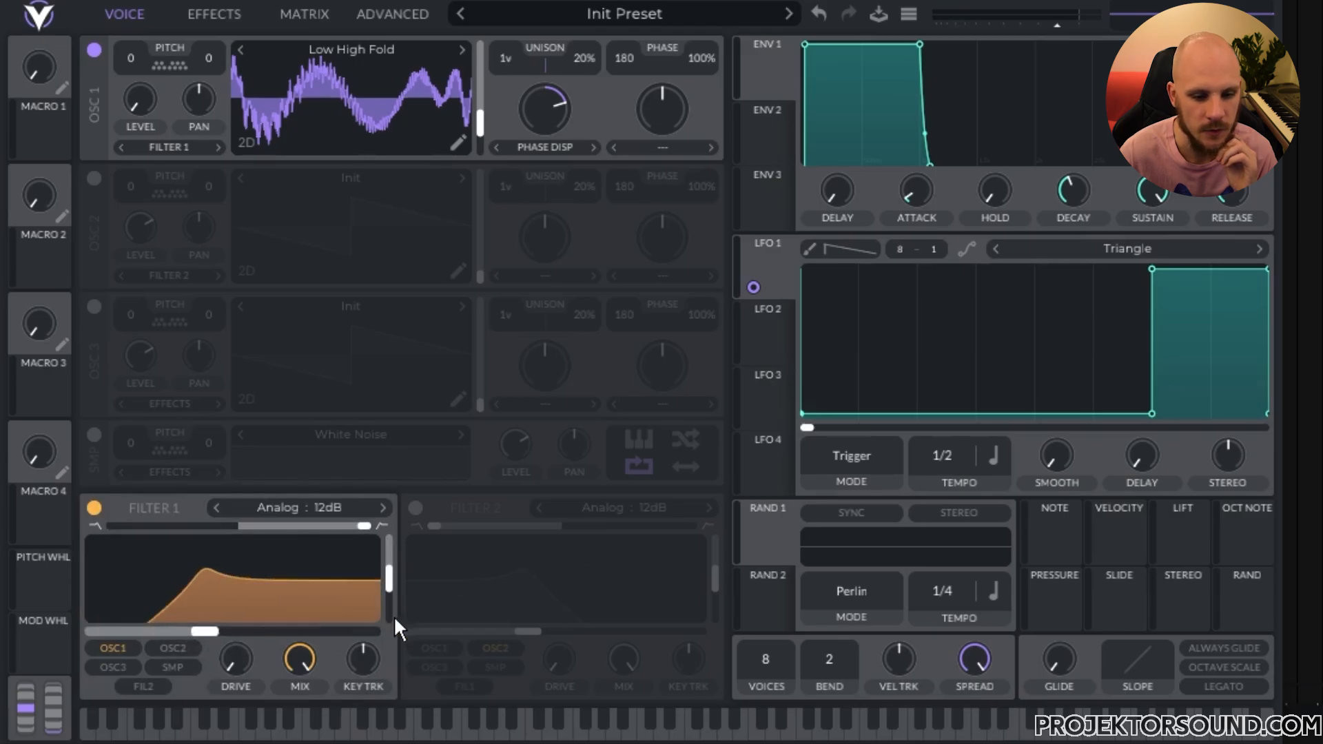
drag(390, 577, 388, 621)
click(383, 508)
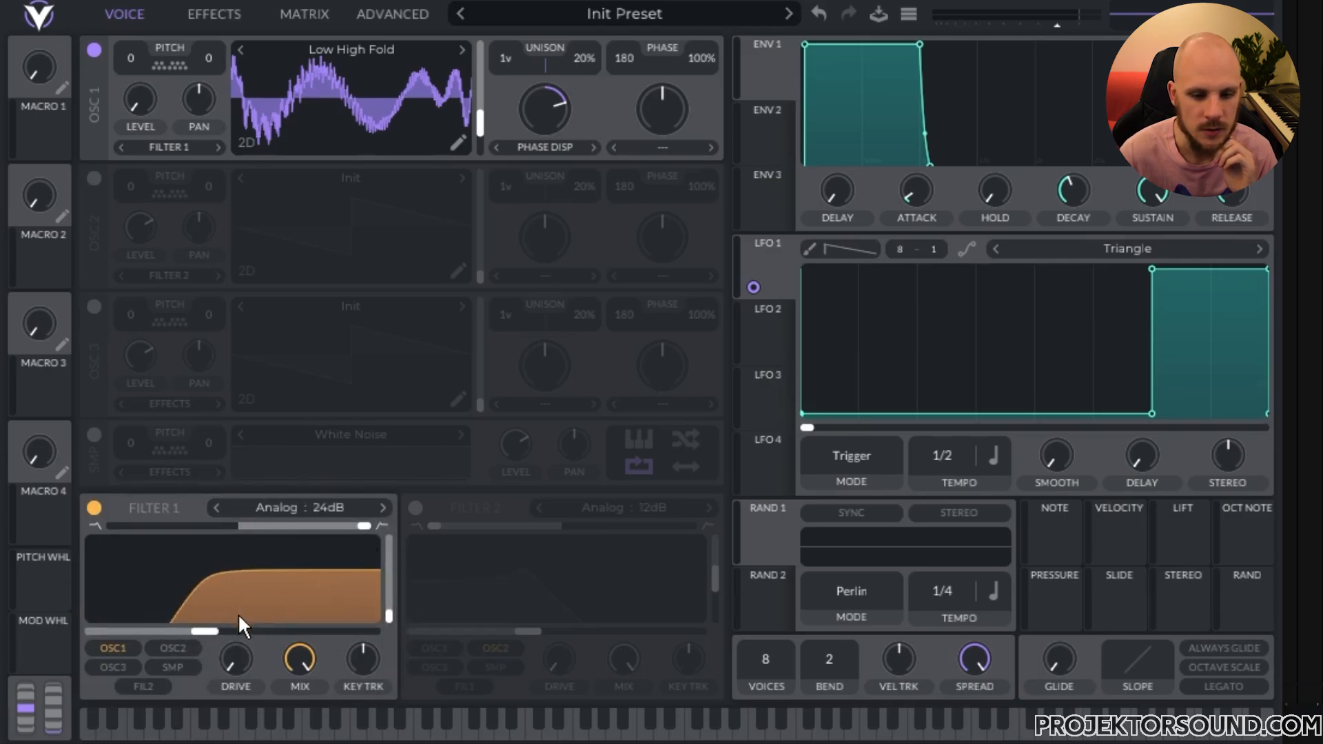
click(220, 628)
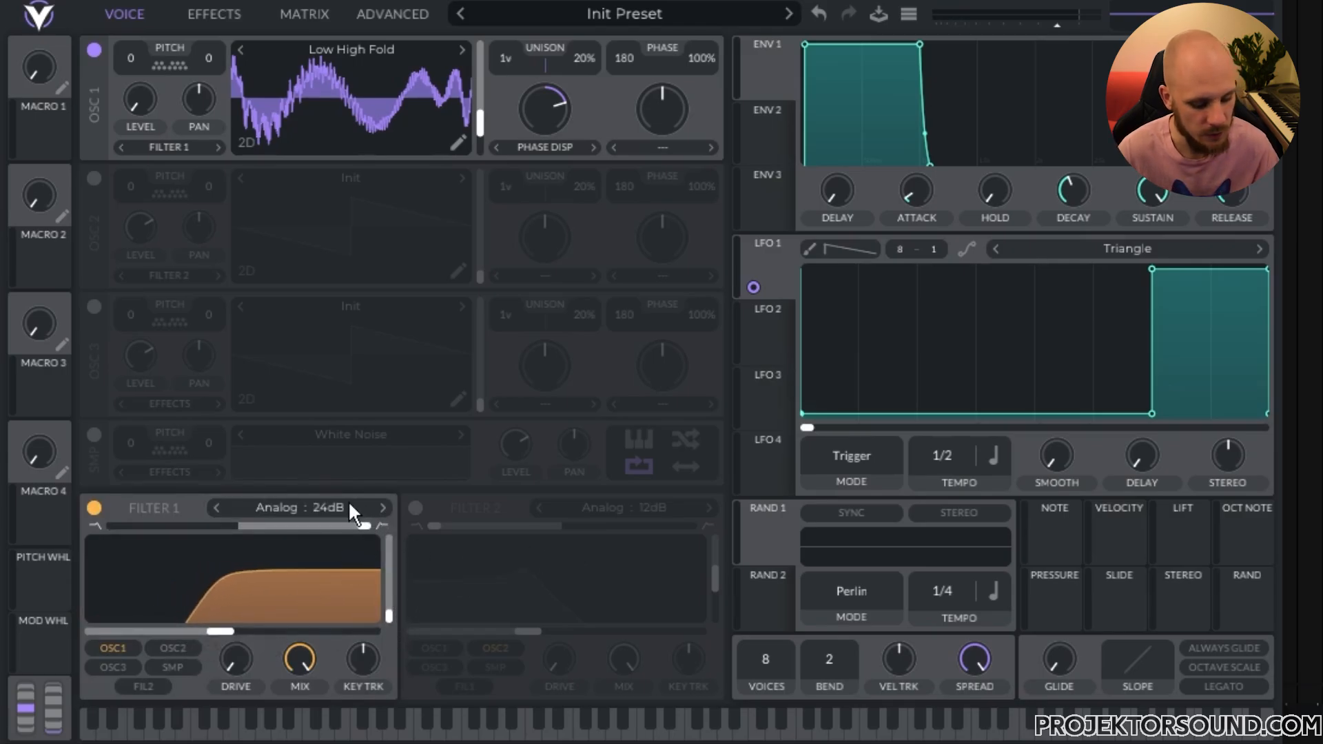
drag(223, 633, 231, 633)
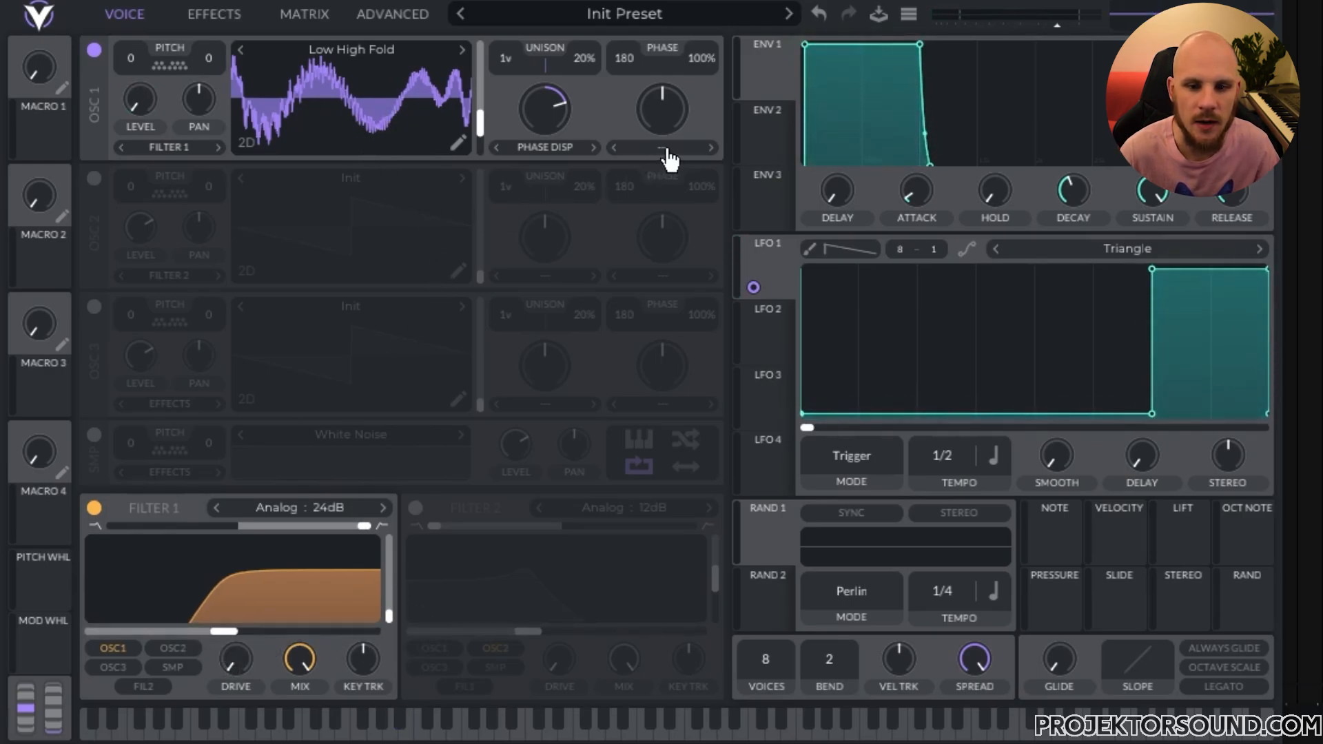
Step: Enable oscillator 2 and set its distortion to FM from oscillator 1 with a slightly reduced amount
click(96, 180)
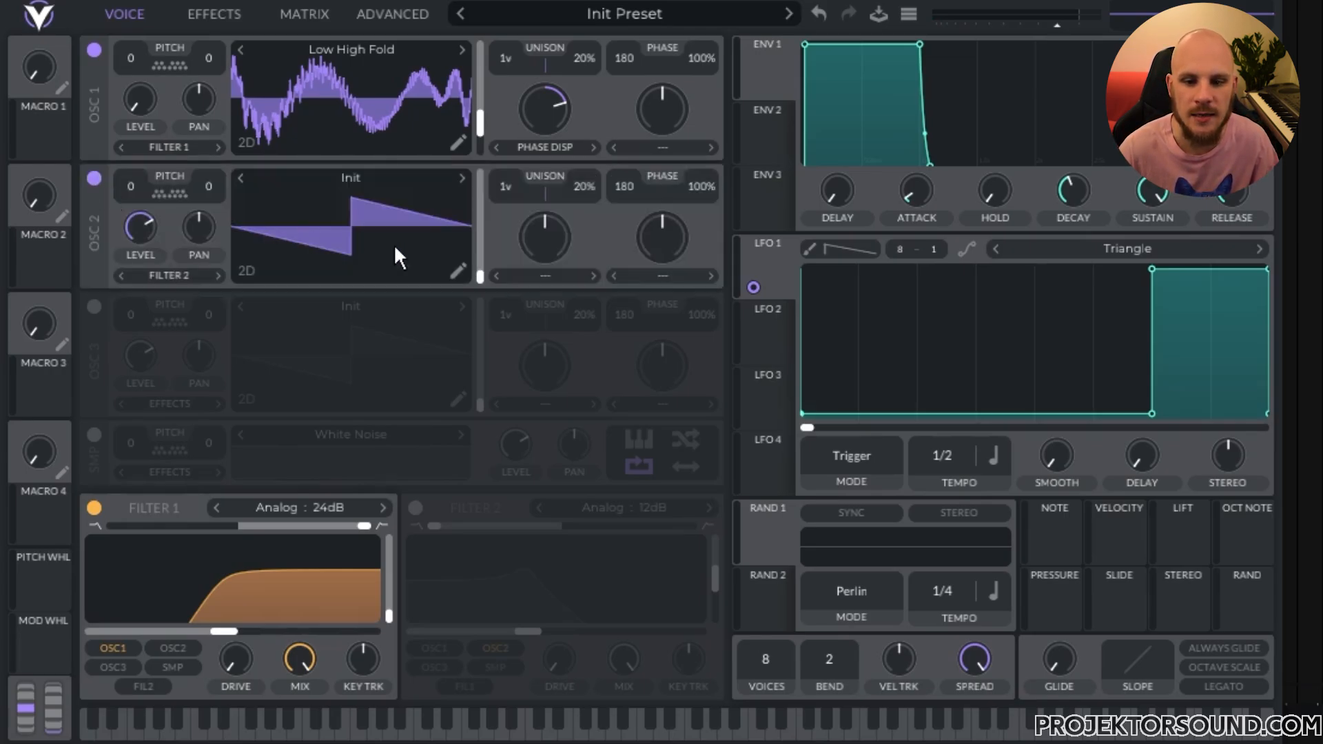
click(673, 279)
click(700, 475)
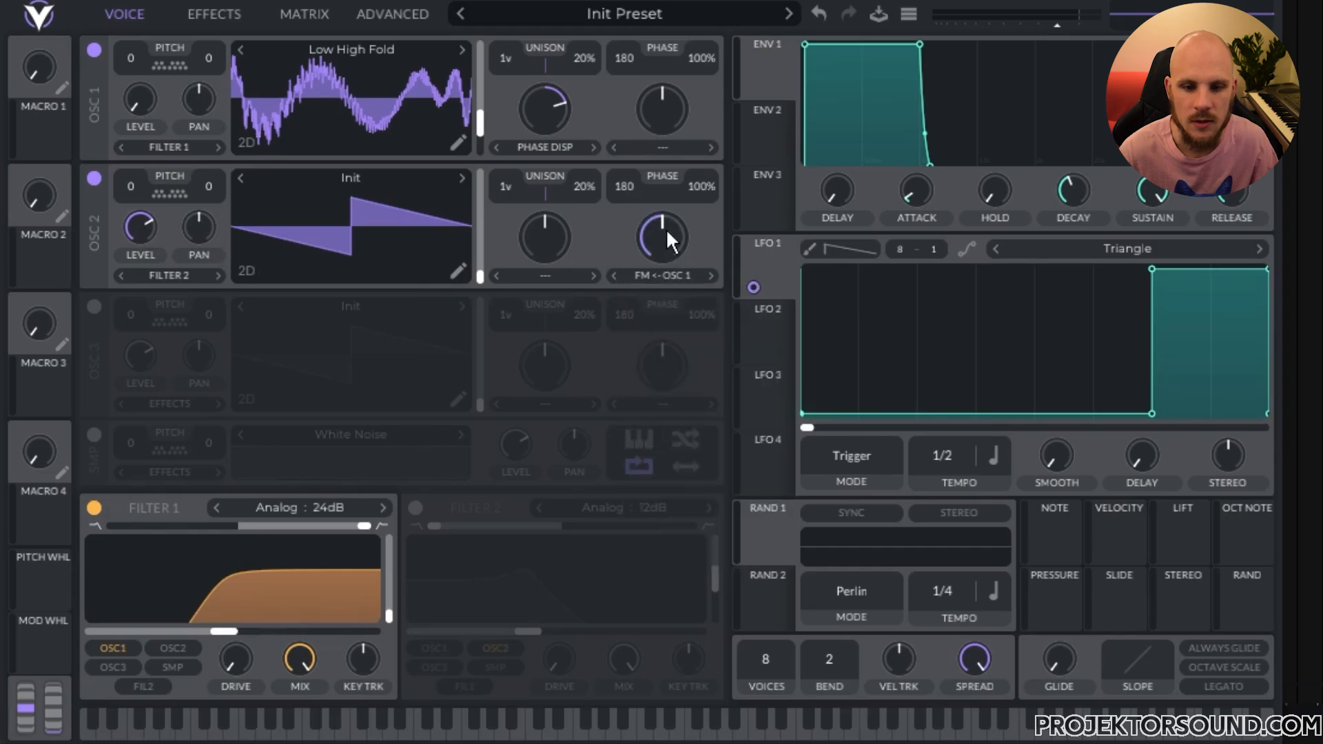
drag(665, 229, 662, 245)
click(94, 50)
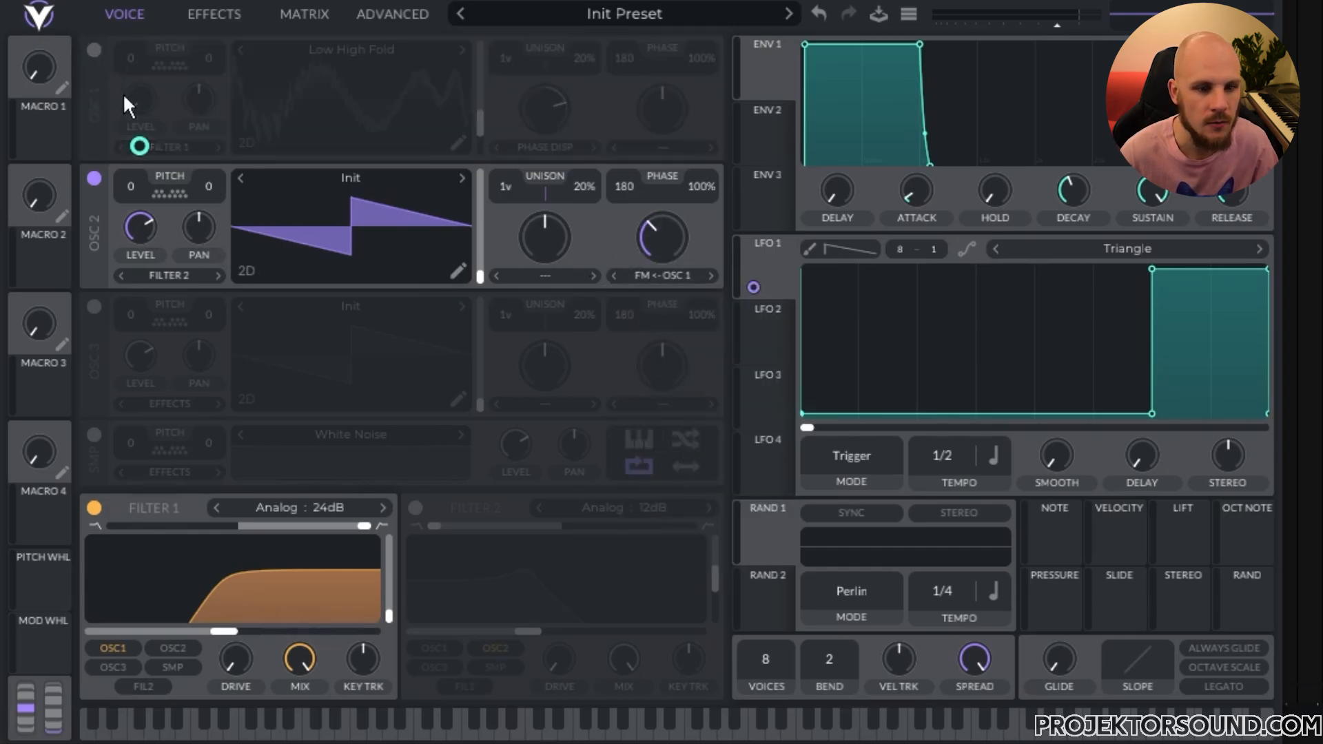
click(93, 50)
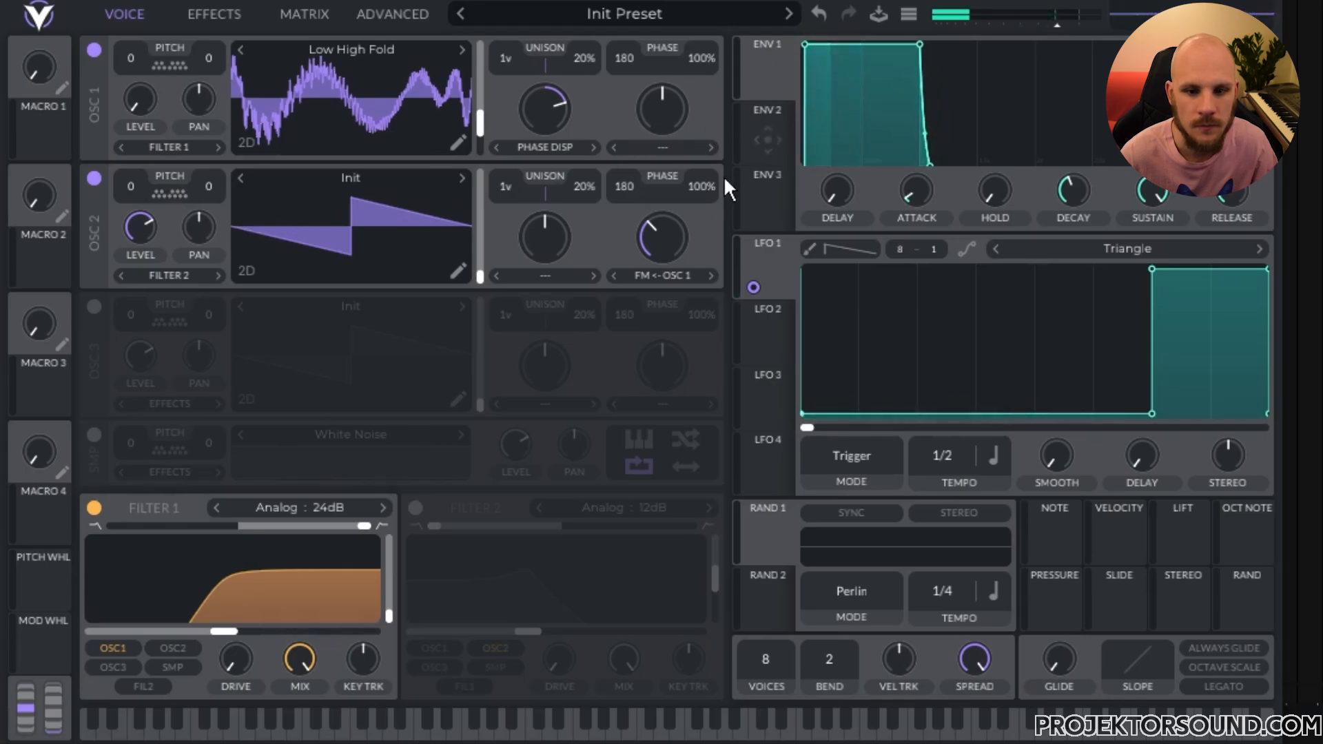
Step: Set phase randomization to 8% on oscillator 2 and 0% on oscillator 1, and bring oscillator 2's level to 0
drag(702, 187, 695, 324)
drag(699, 62, 648, 435)
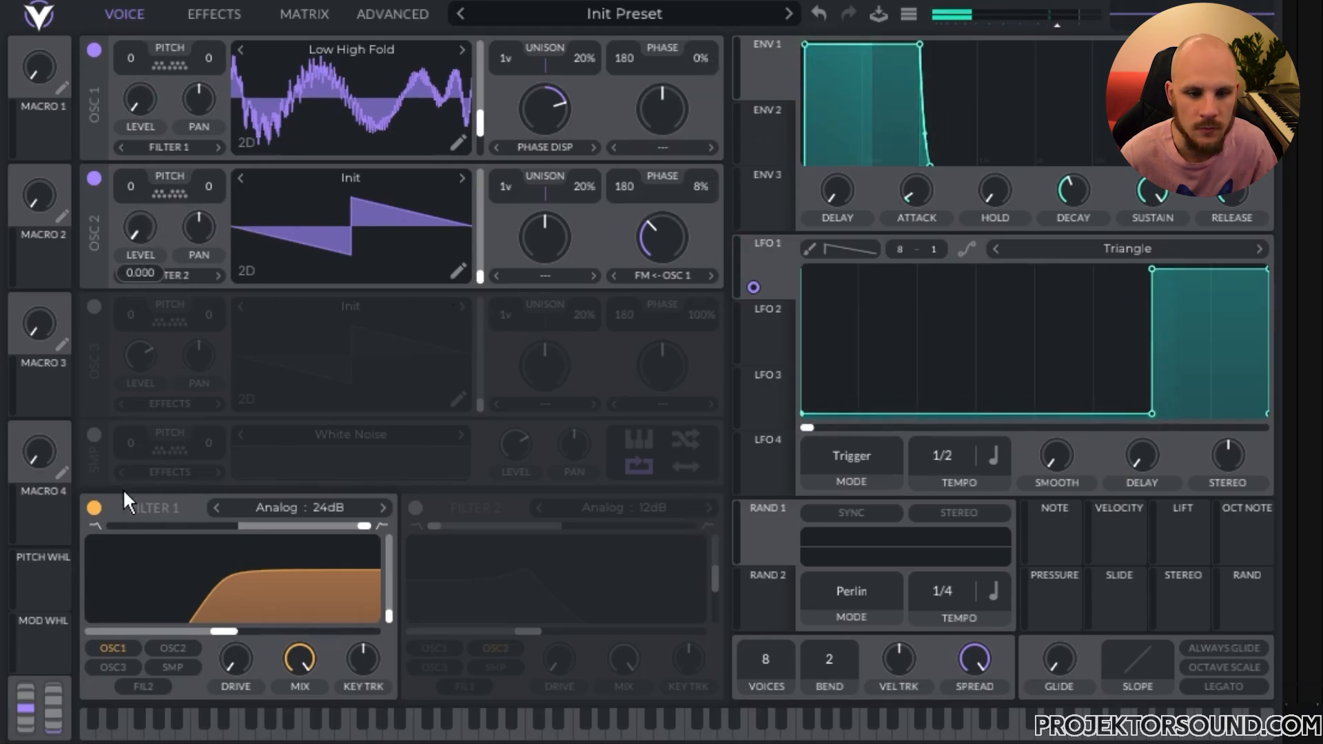
Step: Reshape LFO 2 into a full-height spike at the start that falls to zero within the first grid division
click(789, 314)
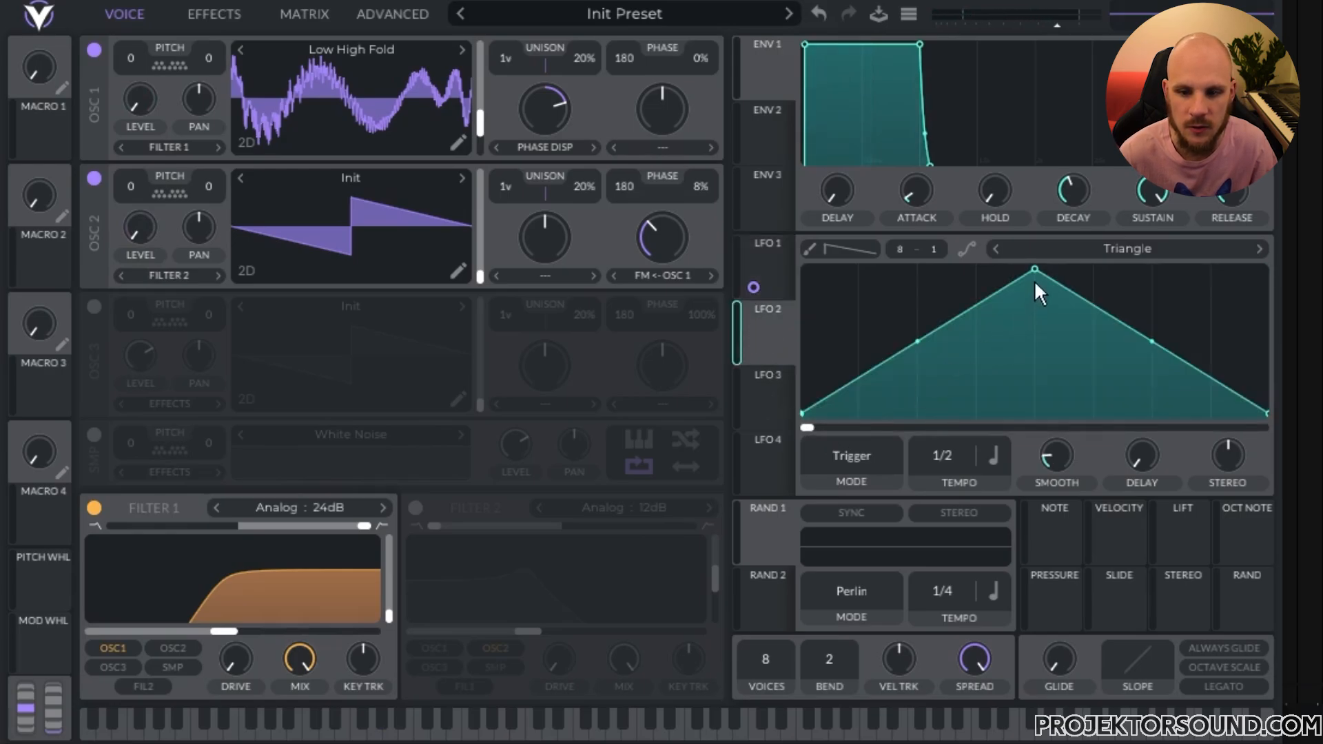
drag(1032, 268, 802, 268)
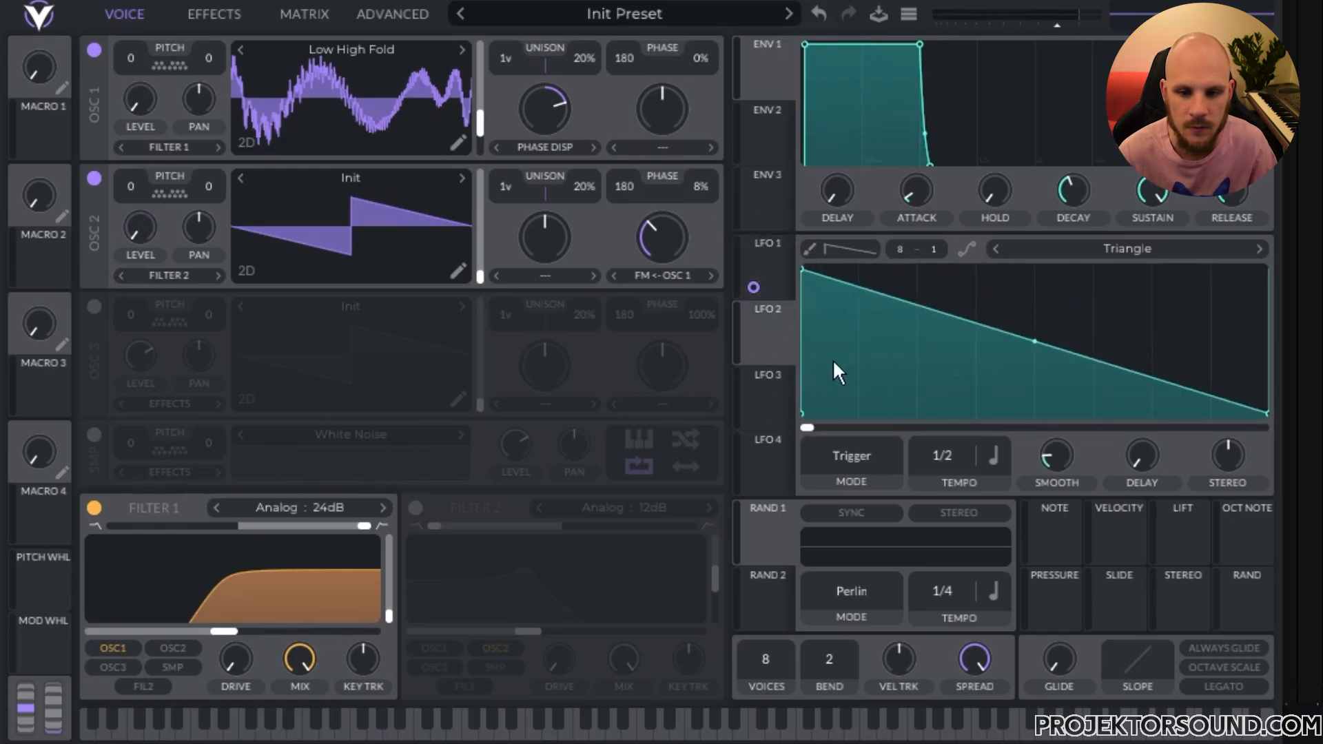
drag(832, 358, 856, 441)
click(872, 454)
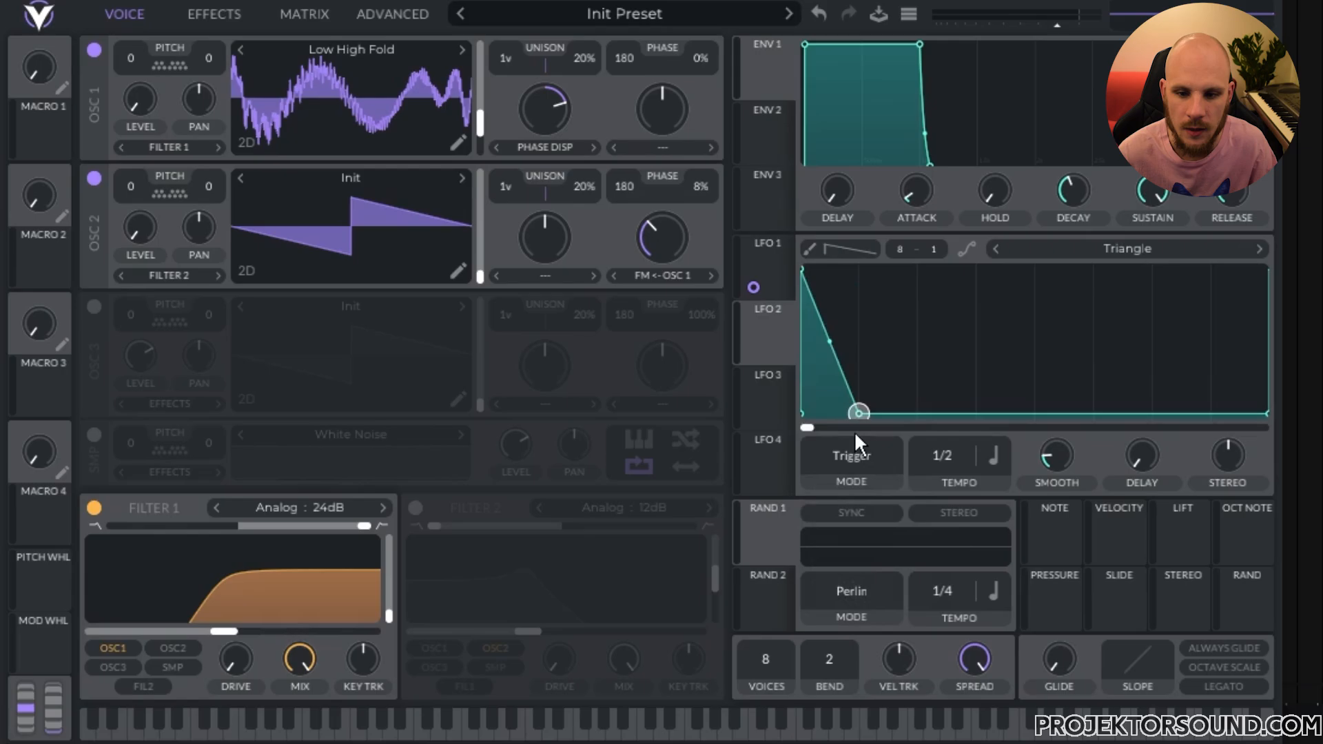
Step: Add a second full-height falling spike to LFO 2 in its fourth grid division
double_click(962, 378)
drag(963, 378, 976, 418)
double_click(981, 332)
drag(981, 332, 938, 228)
double_click(1031, 376)
mouse_move(1030, 376)
mouse_down()
mouse_move(1034, 463)
mouse_move(1042, 455)
mouse_up()
Step: Add a third full-height falling spike to LFO 2 in its sixth grid division
double_click(1098, 337)
drag(1098, 337, 1094, 249)
double_click(1088, 380)
drag(1088, 380, 1100, 456)
double_click(1144, 378)
drag(1144, 378, 1152, 438)
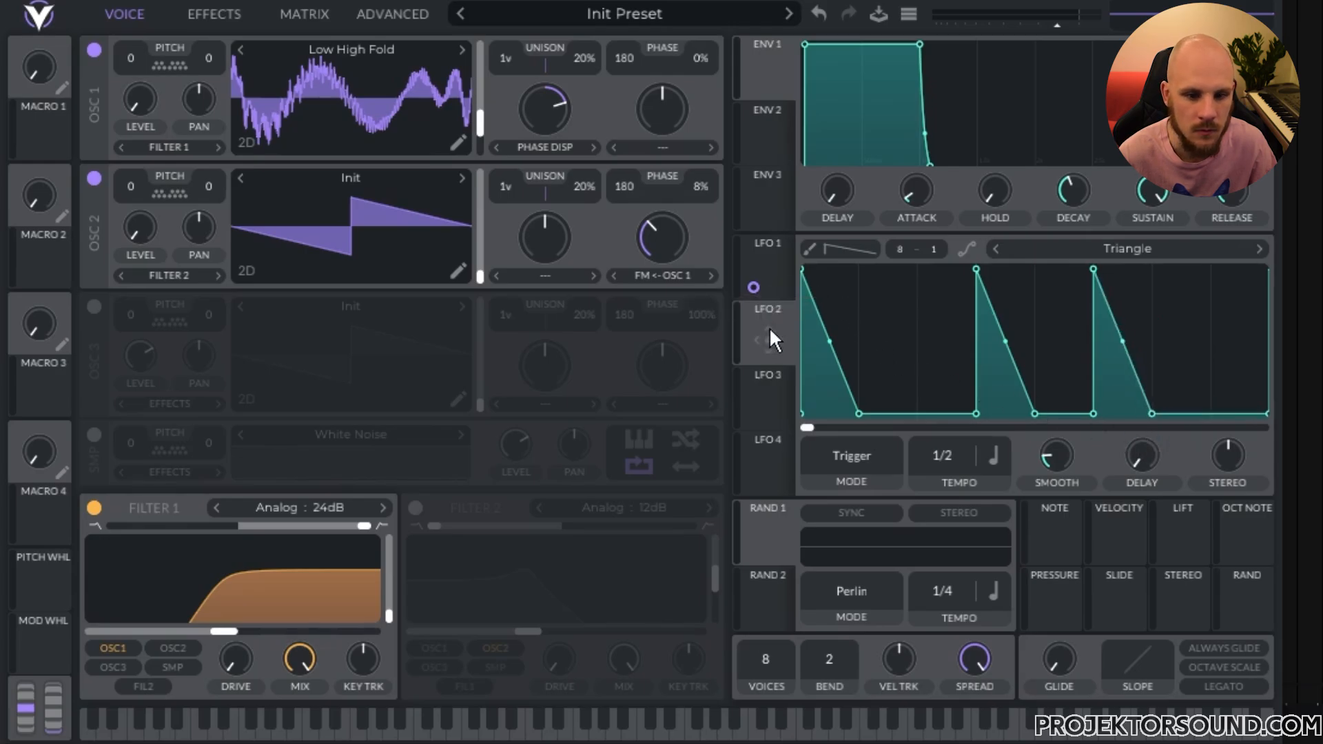
Step: Assign LFO 2 to oscillator 2's level and bend the decays of its three spikes inward
drag(770, 335, 138, 228)
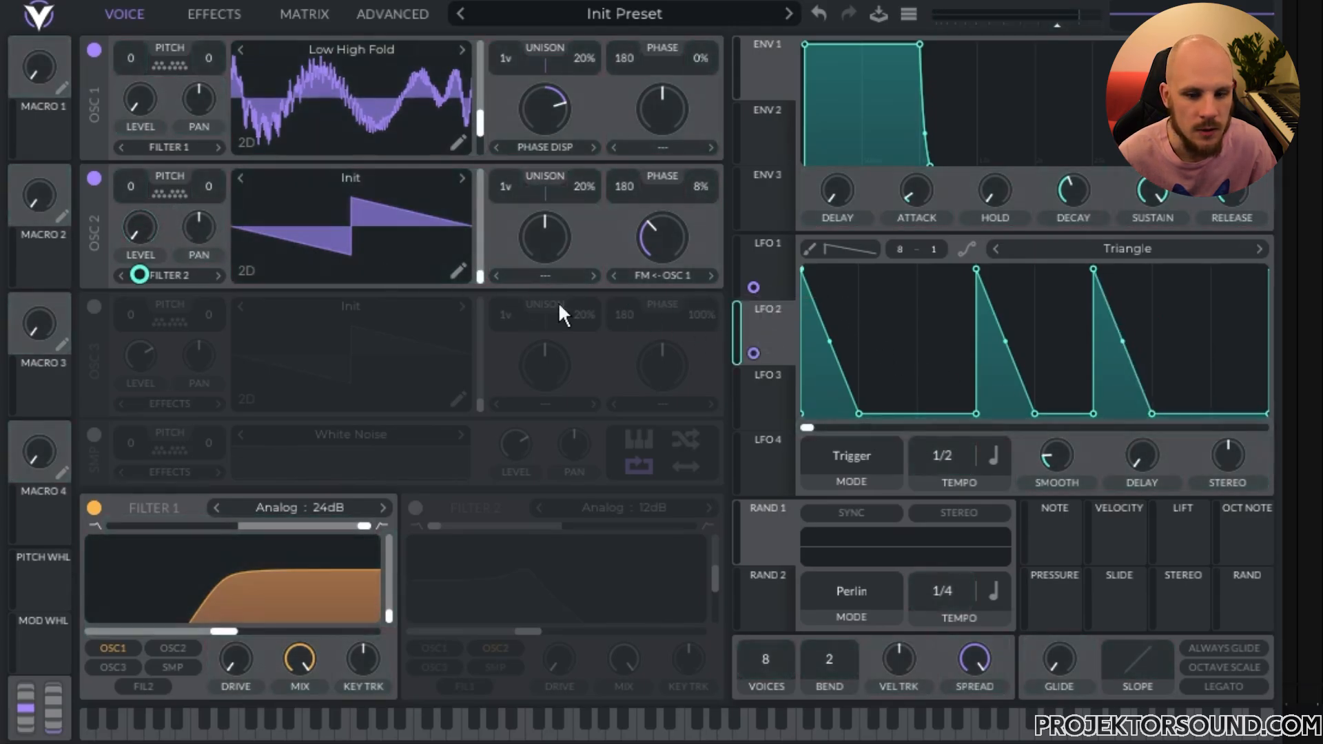
drag(829, 341, 830, 364)
drag(1005, 342, 1008, 385)
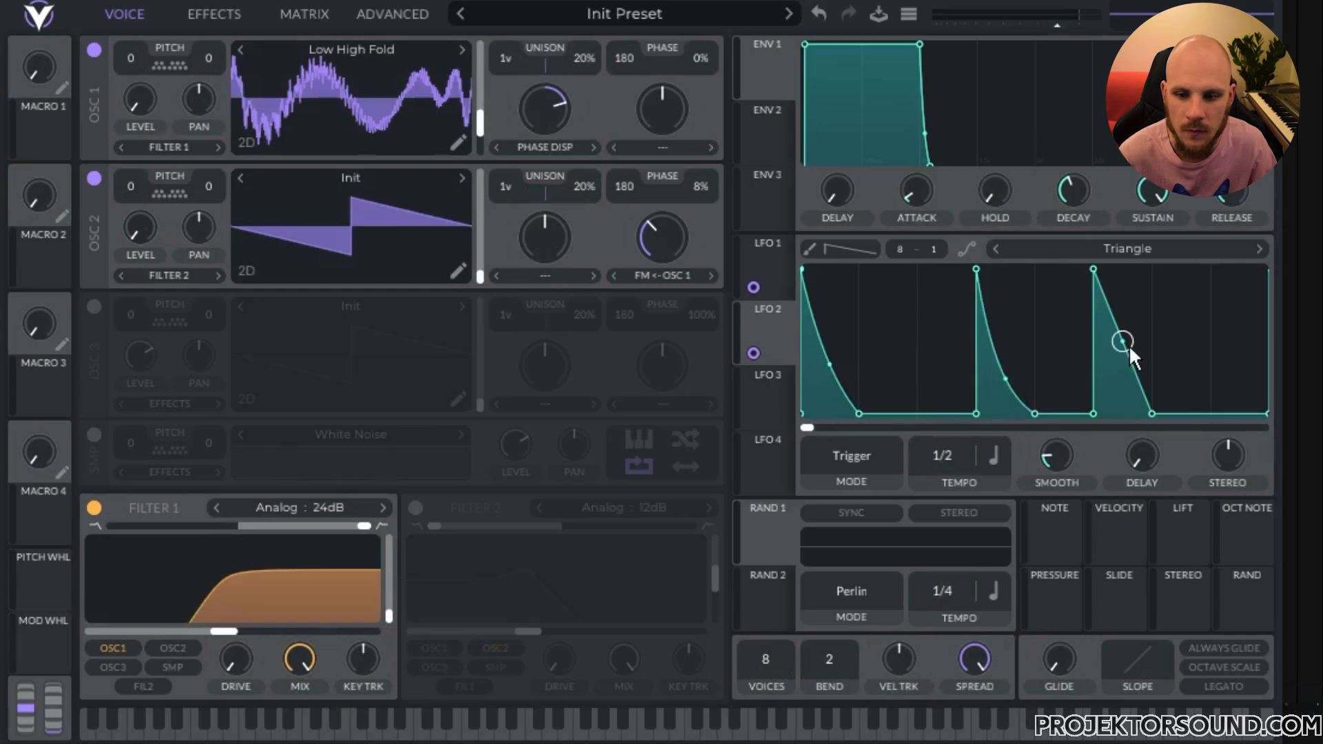
drag(1127, 348, 1124, 373)
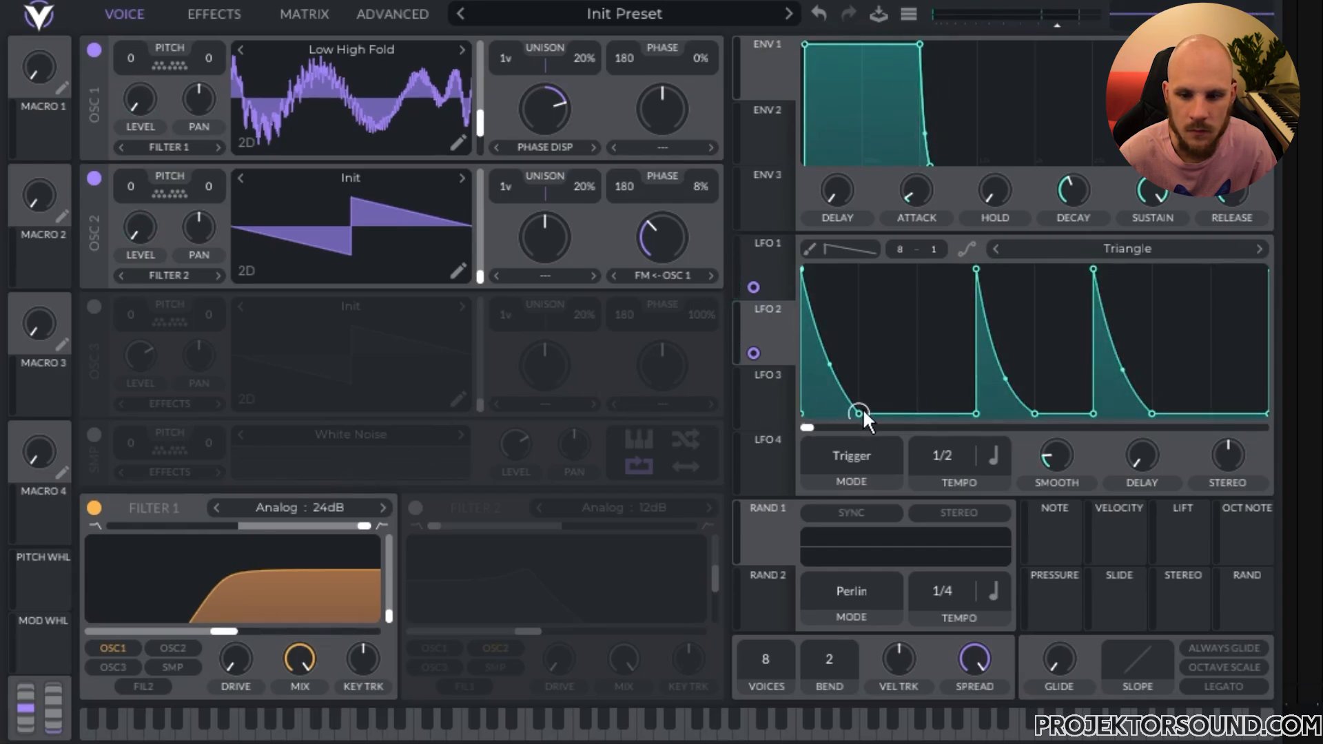
Step: Refine LFO 2 by extending the first decay to the second grid line, lowering and bowing out the third spike, and softening the second's curve
drag(858, 414, 920, 433)
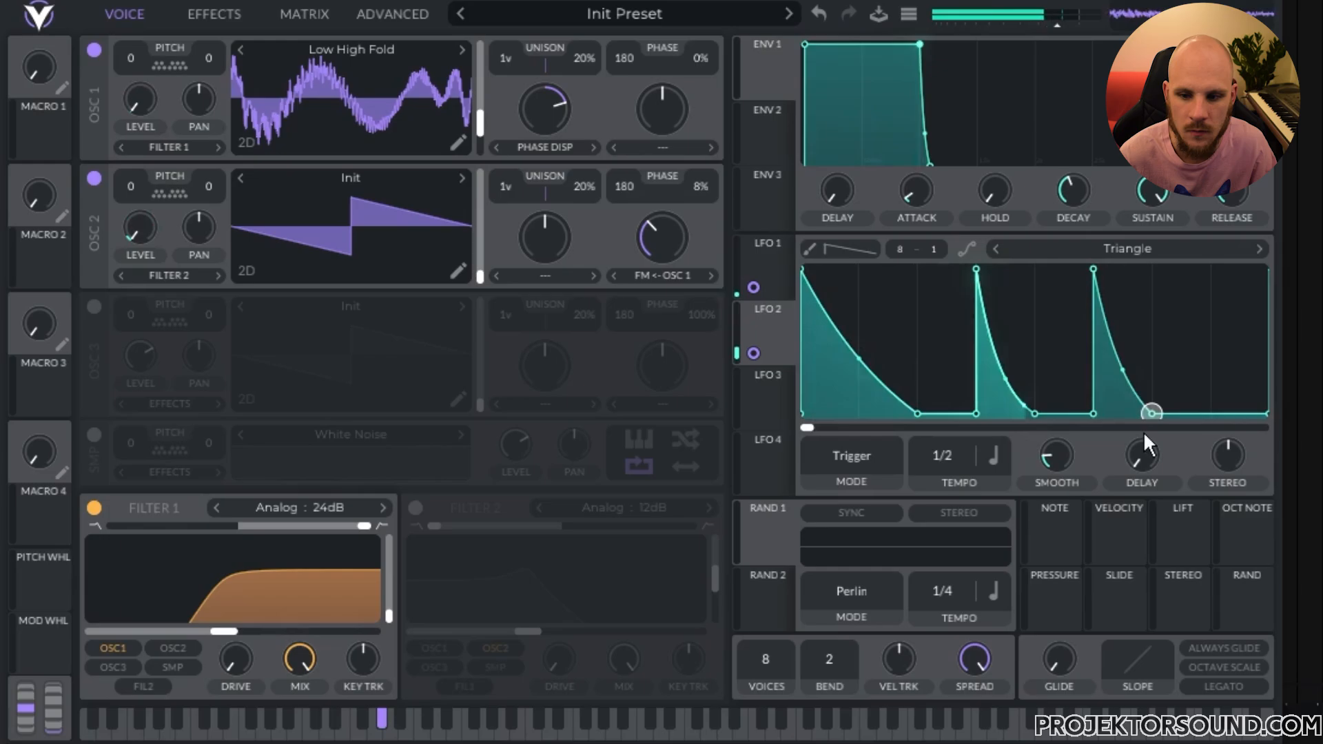
drag(1122, 369, 1138, 284)
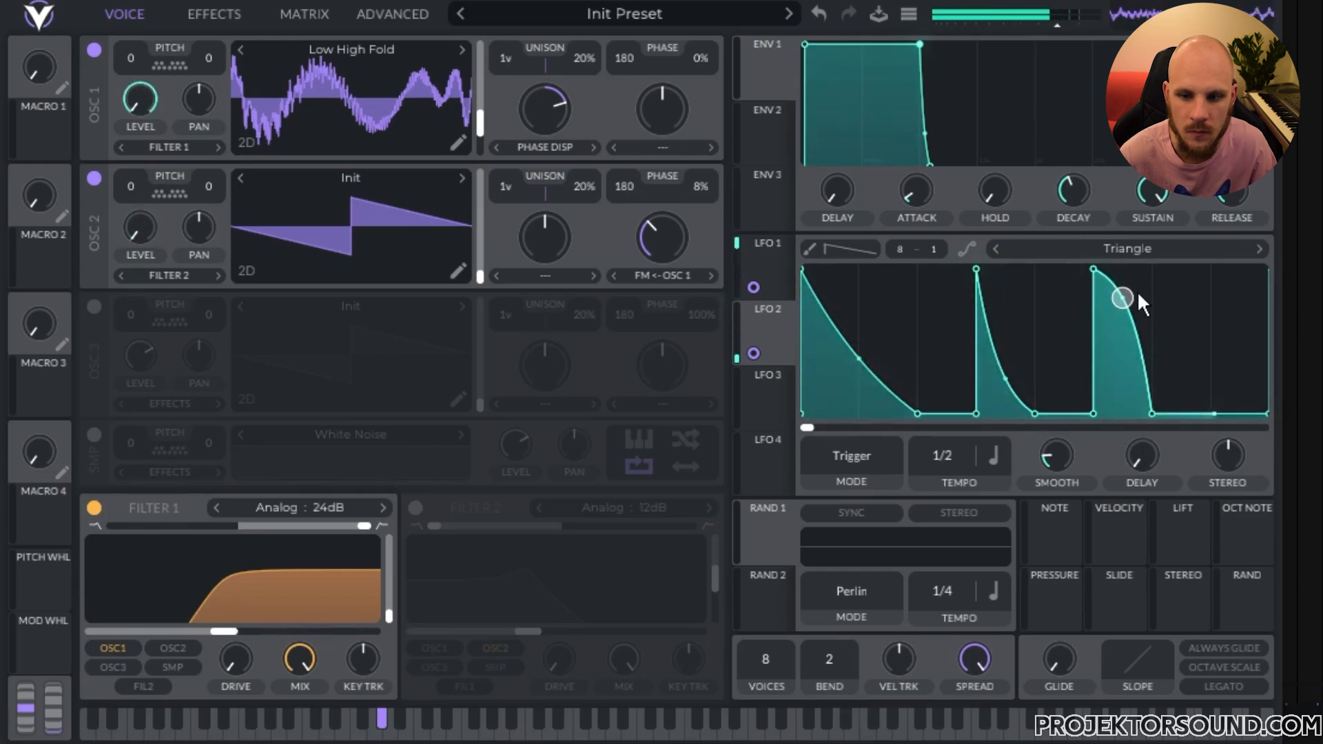
drag(1092, 270, 1094, 321)
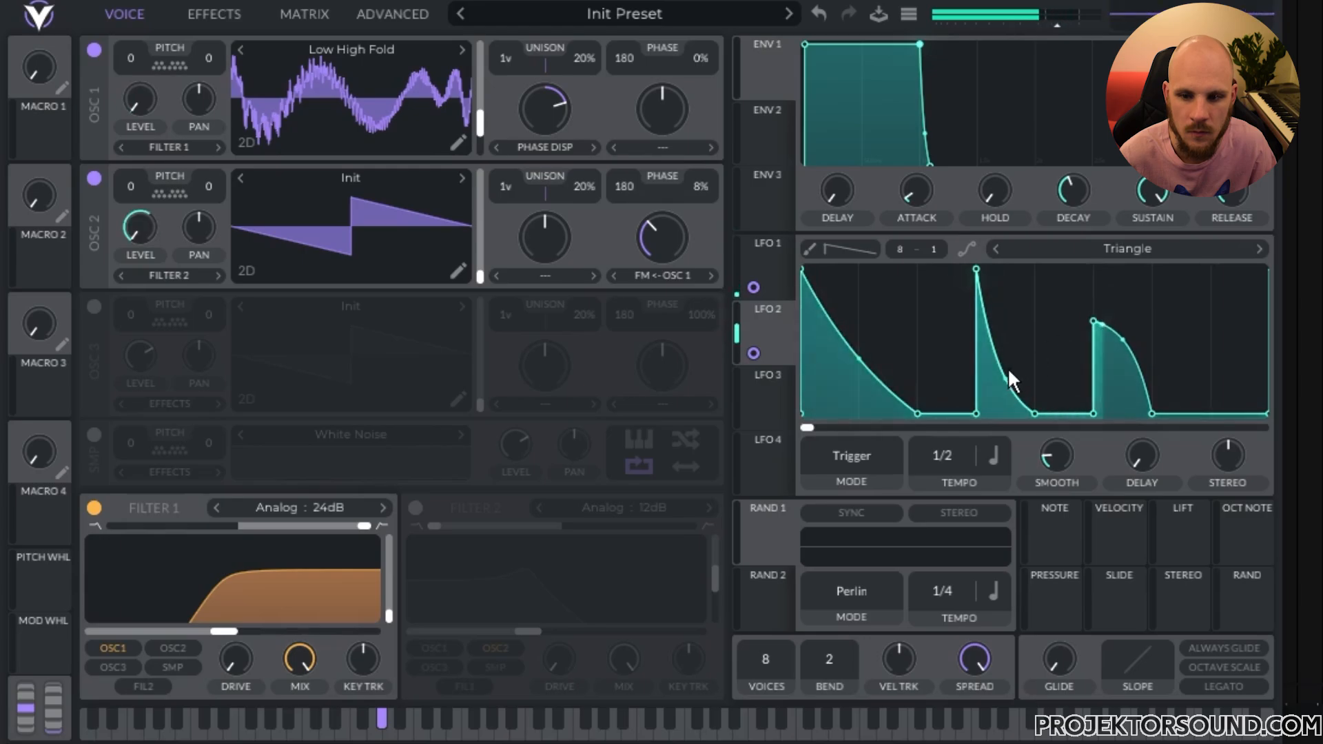
drag(1006, 384, 983, 368)
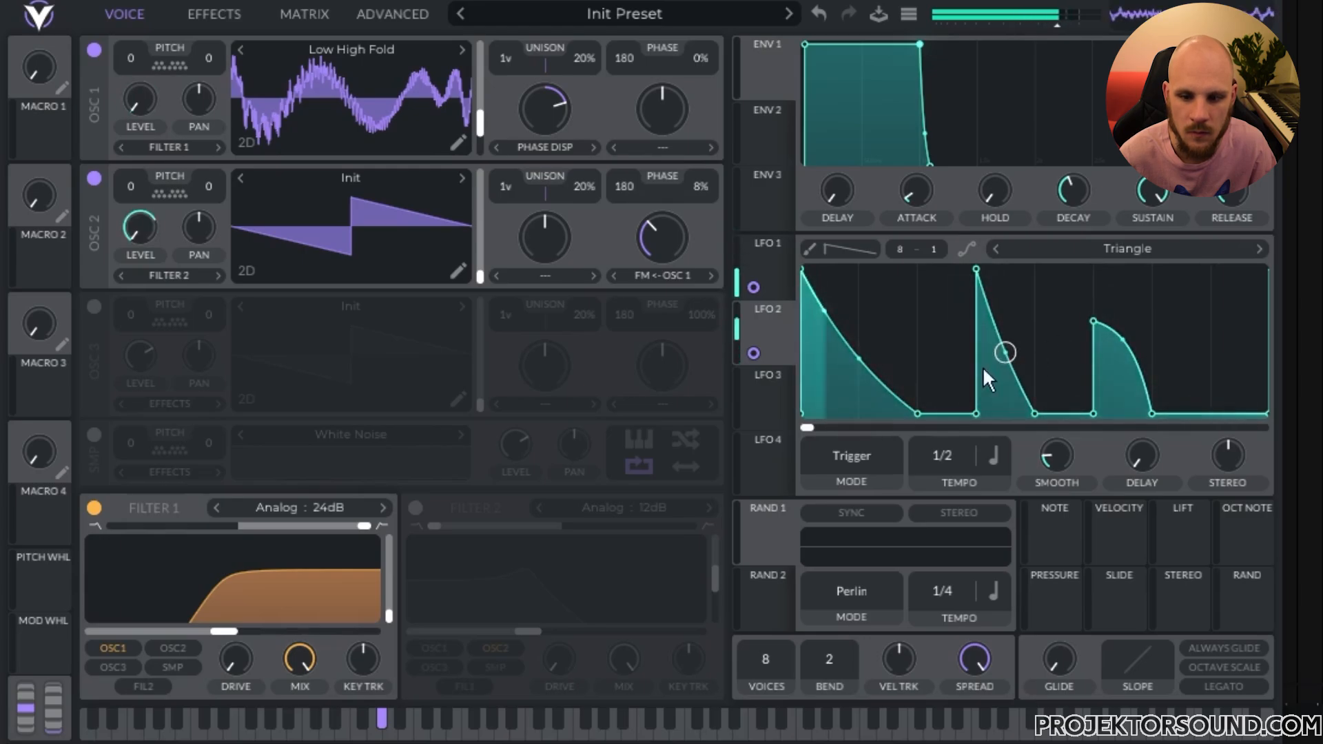
Step: Enable oscillator 3, and give LFO 3 a 1/1 tempo and a full-height falling spike in its second grid division
click(95, 307)
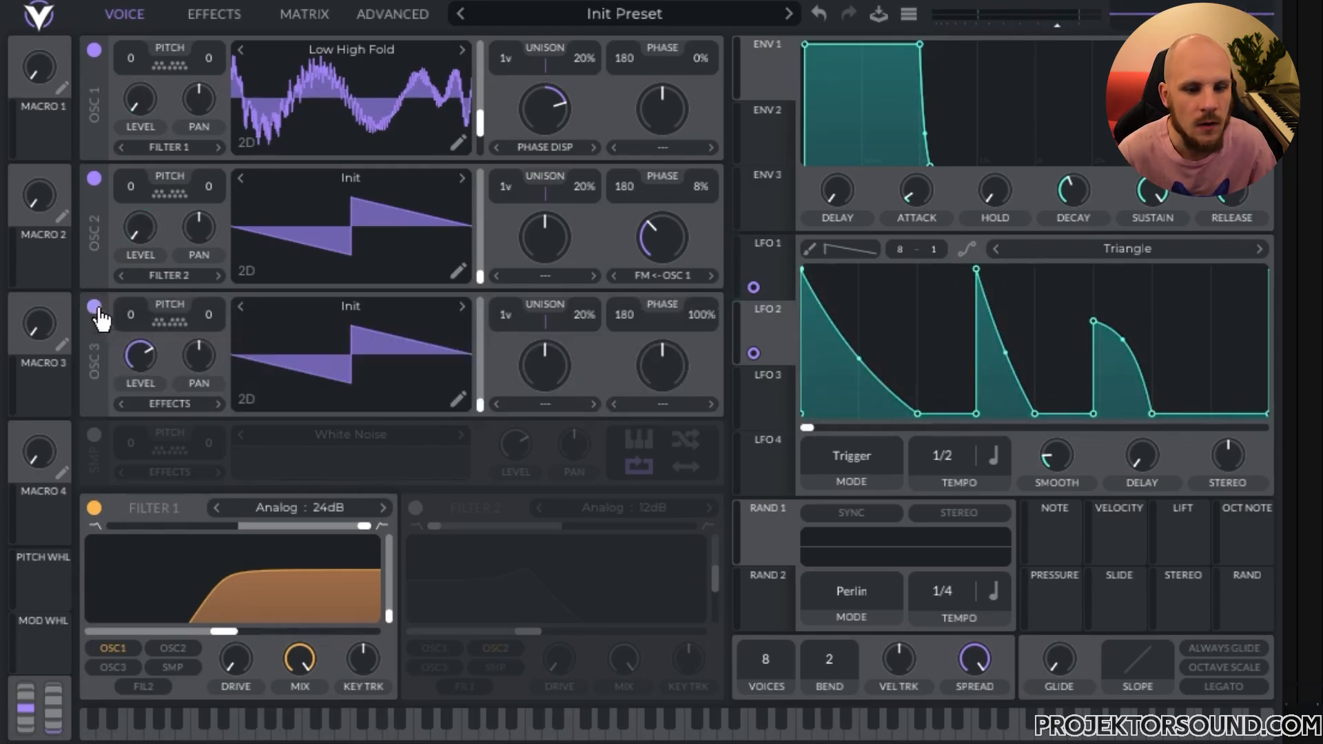
click(768, 398)
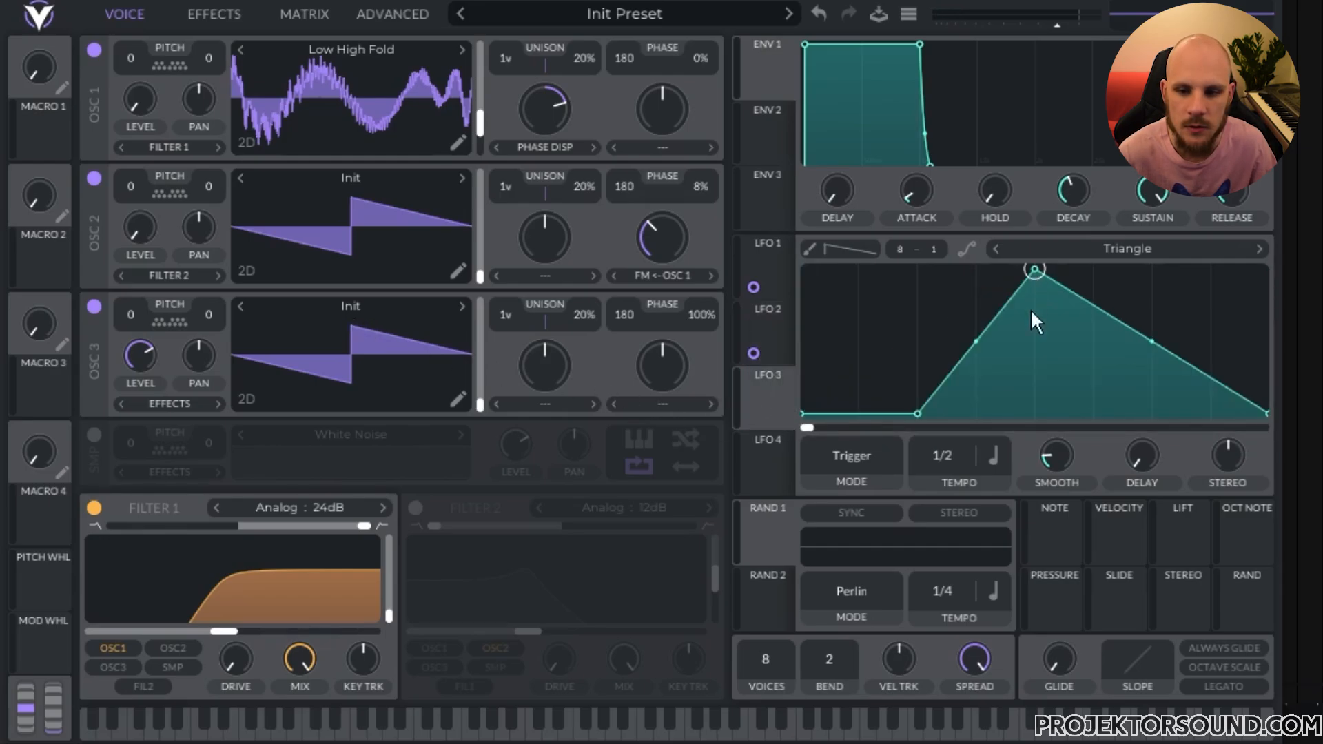
drag(939, 448, 943, 469)
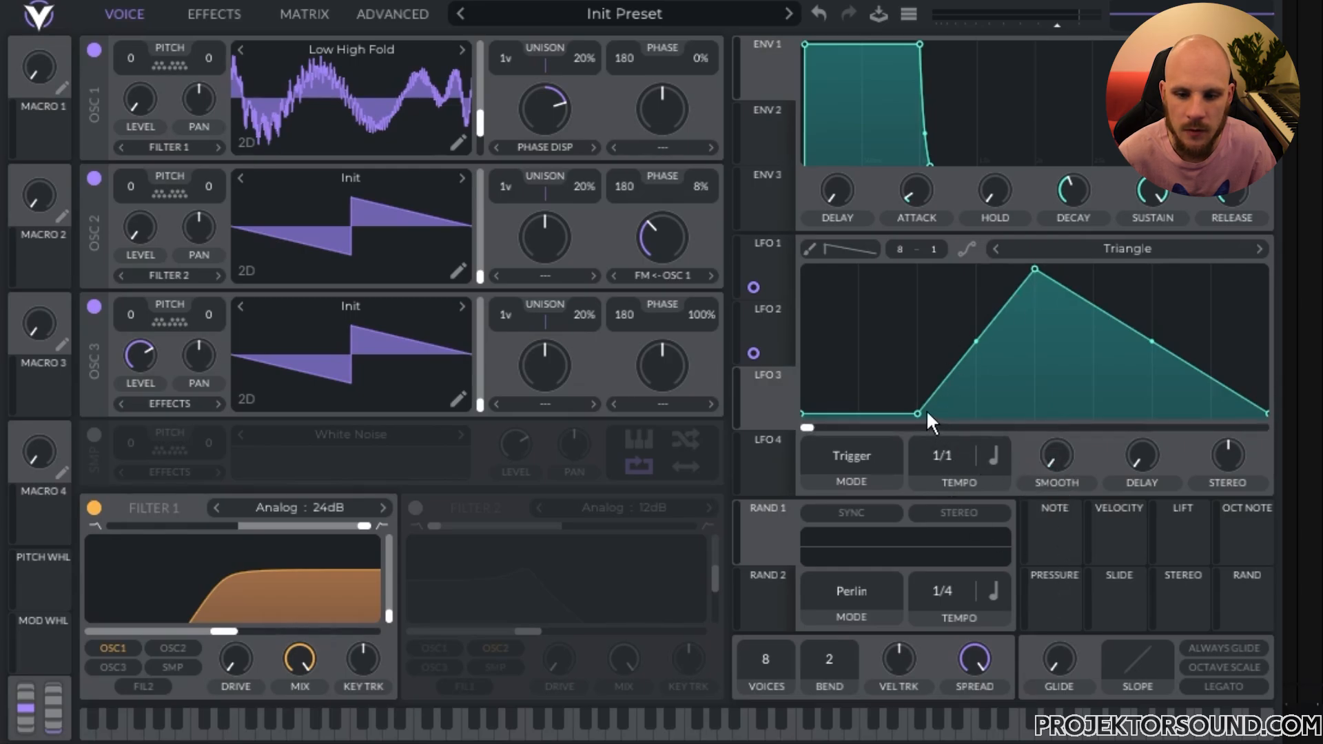
mouse_move(923, 412)
mouse_down()
mouse_move(867, 427)
mouse_move(850, 271)
mouse_move(913, 445)
mouse_up()
double_click(1035, 270)
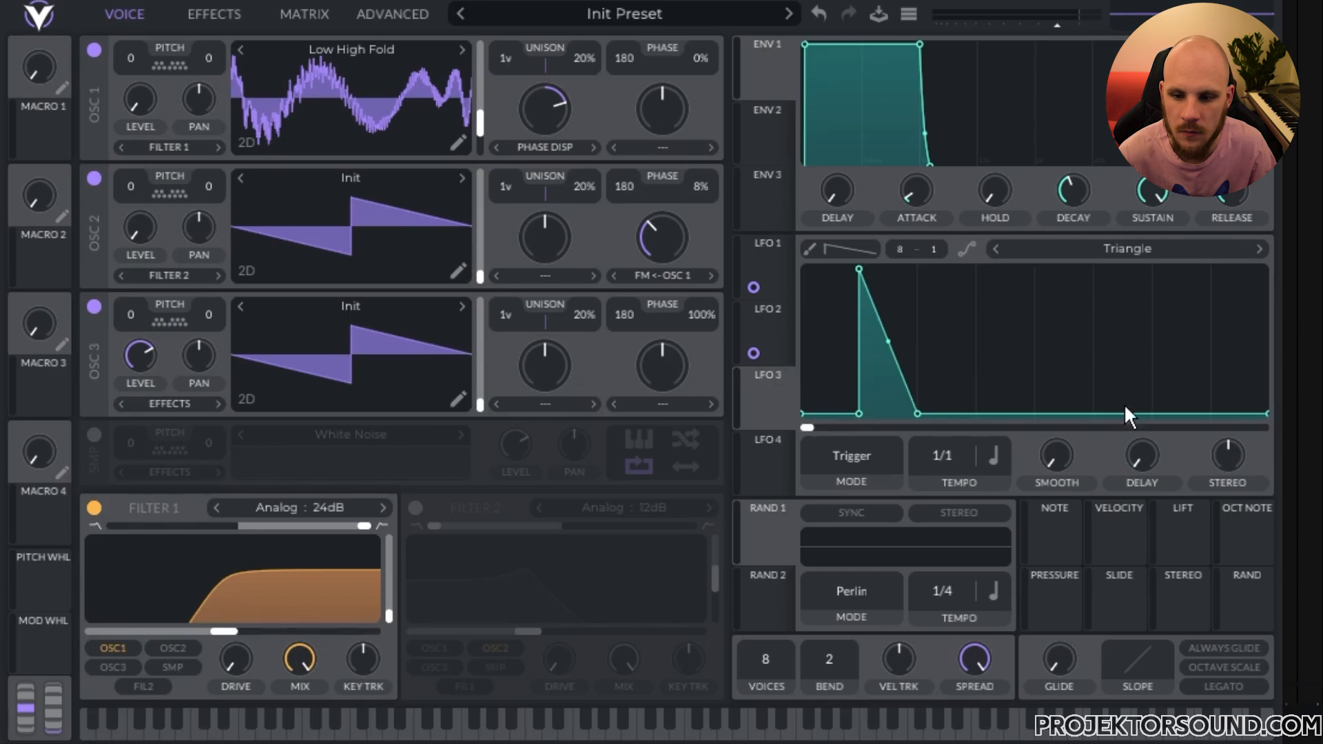
Step: Add a full-height rising ramp with a vertical drop in LFO 3's sixth grid division and assign LFO 3 to oscillator 3's level
double_click(1093, 414)
double_click(1147, 373)
drag(1146, 373, 1151, 267)
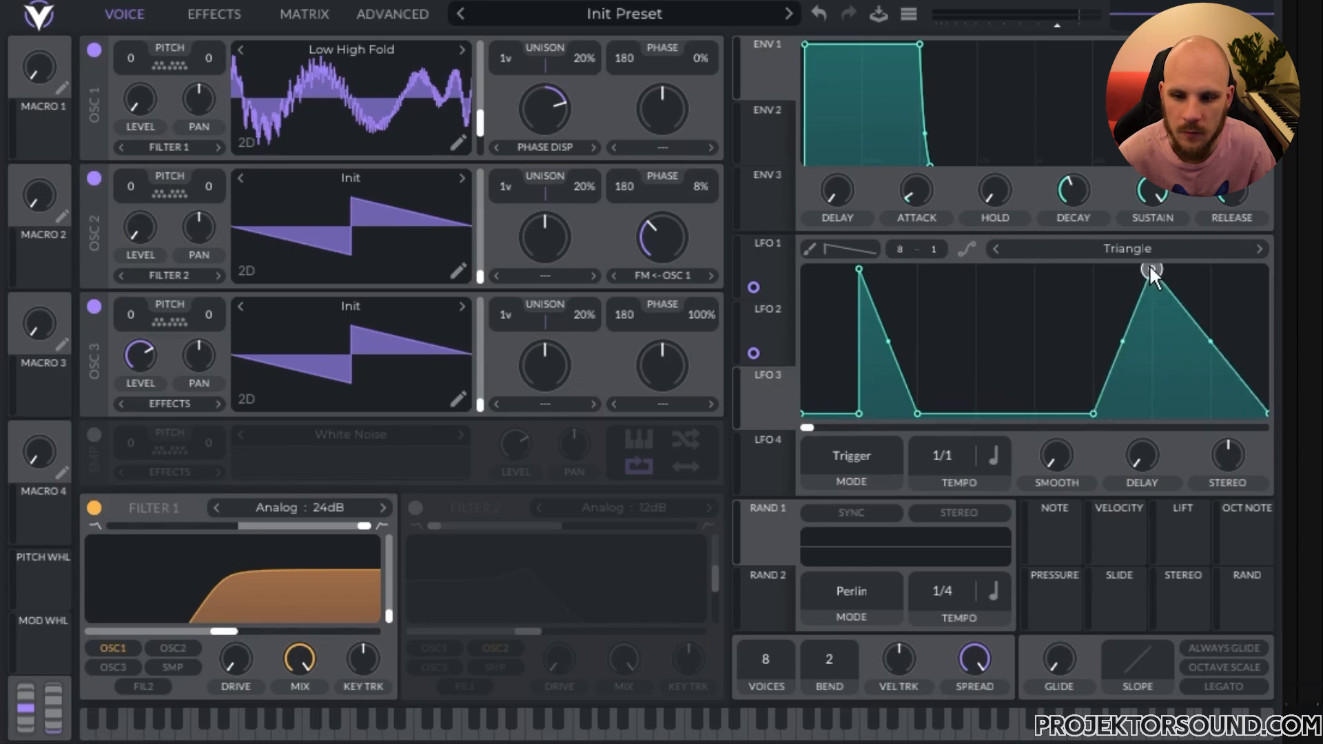
double_click(1162, 345)
drag(1162, 346, 1150, 413)
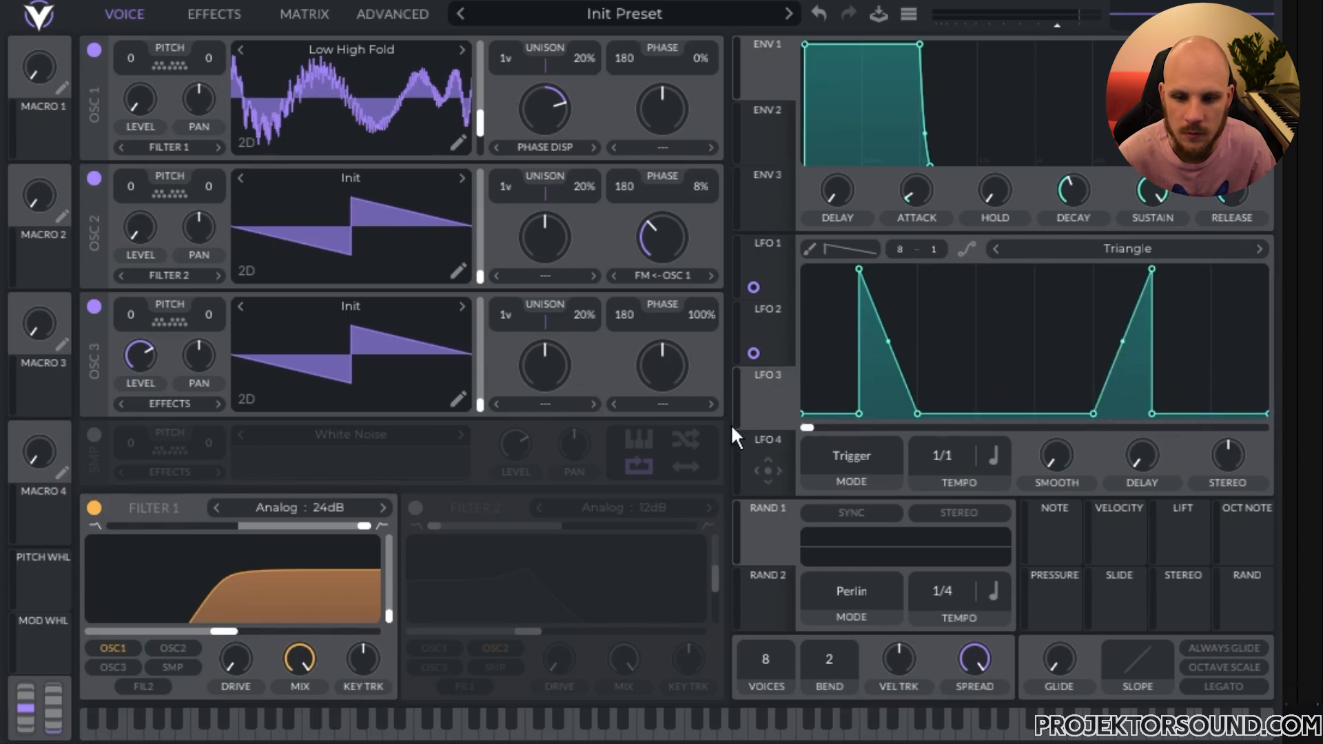
drag(754, 398, 140, 355)
drag(736, 401, 140, 355)
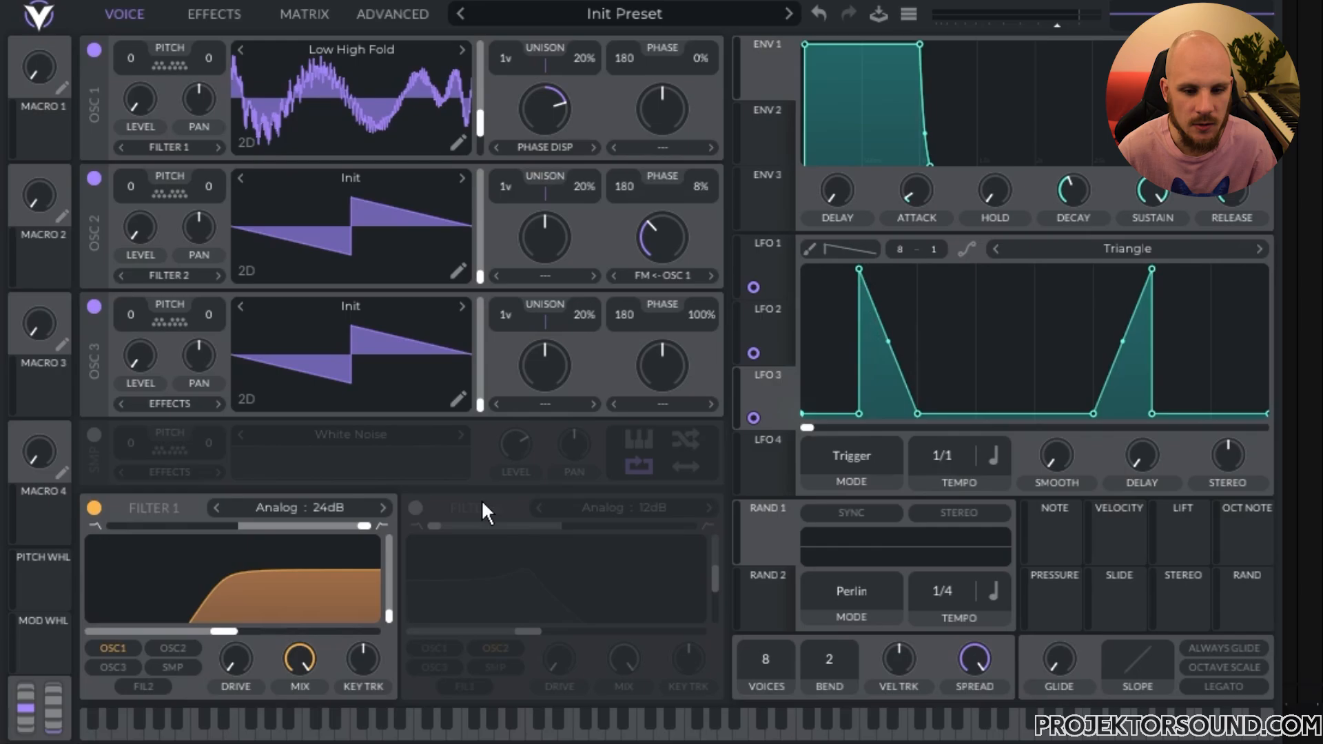
Step: Enable filter 2 as an Analog 24dB band-pass fed only by oscillator 3, and raise its cutoff slightly
click(415, 509)
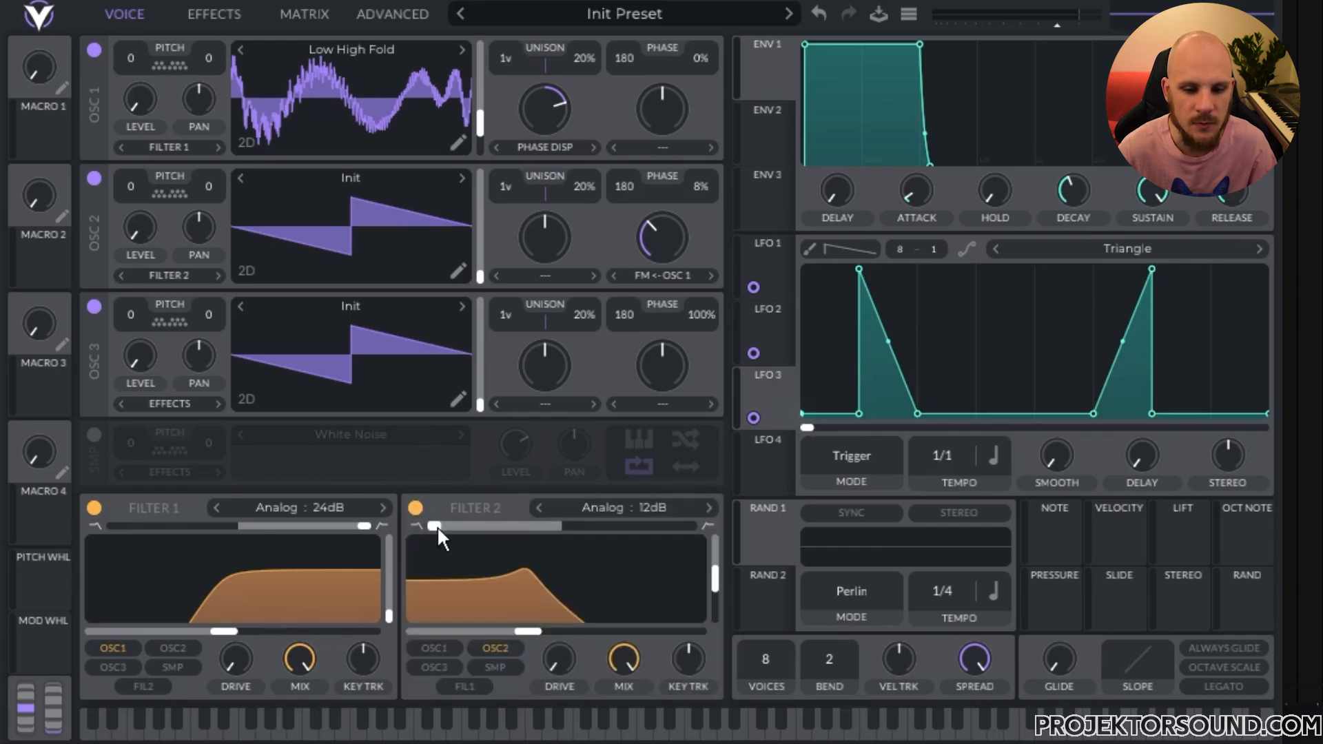
drag(437, 526, 683, 507)
click(708, 508)
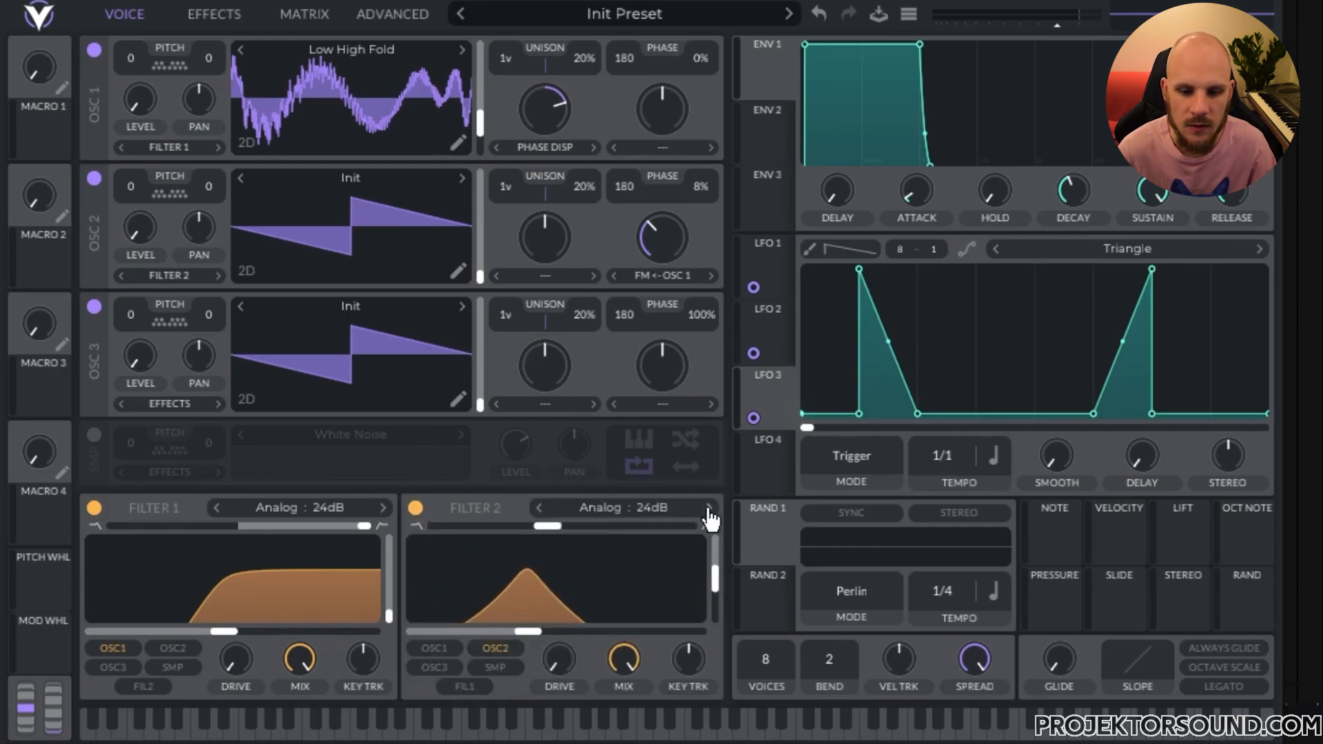
click(441, 667)
click(495, 648)
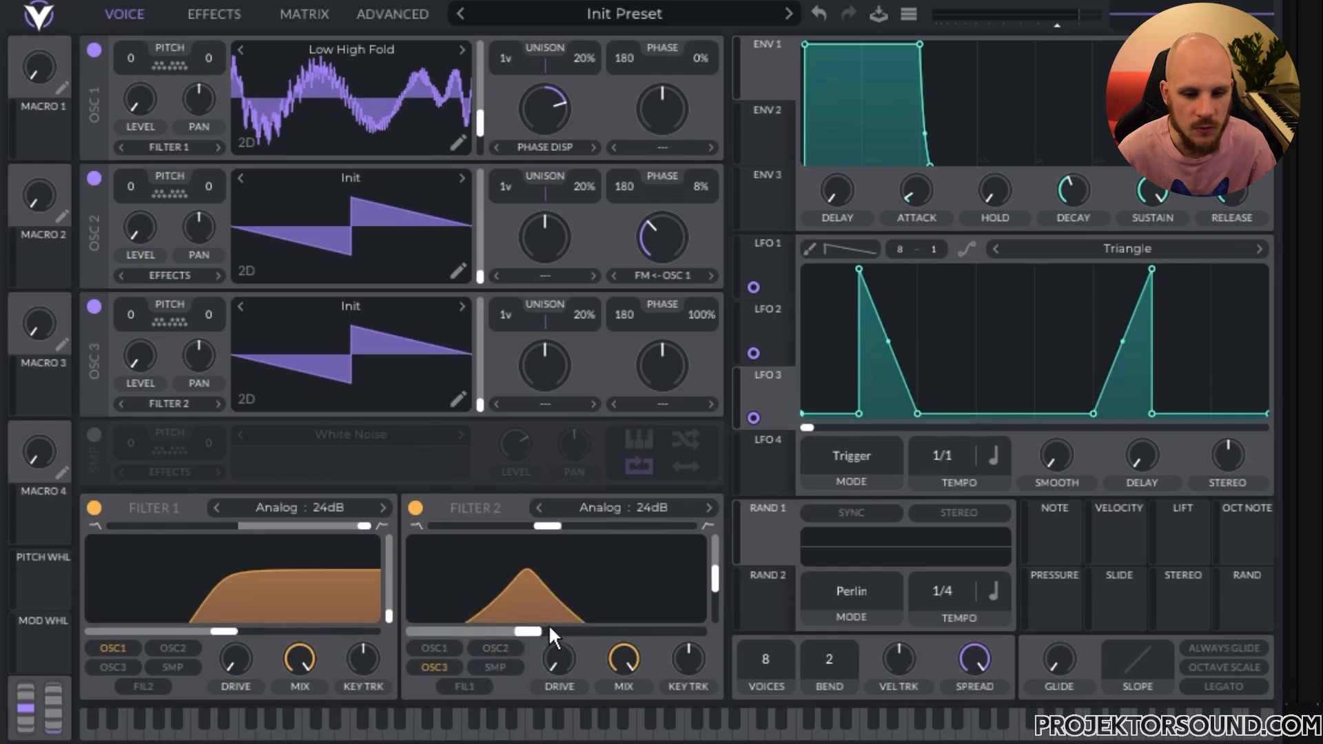
drag(530, 634, 566, 632)
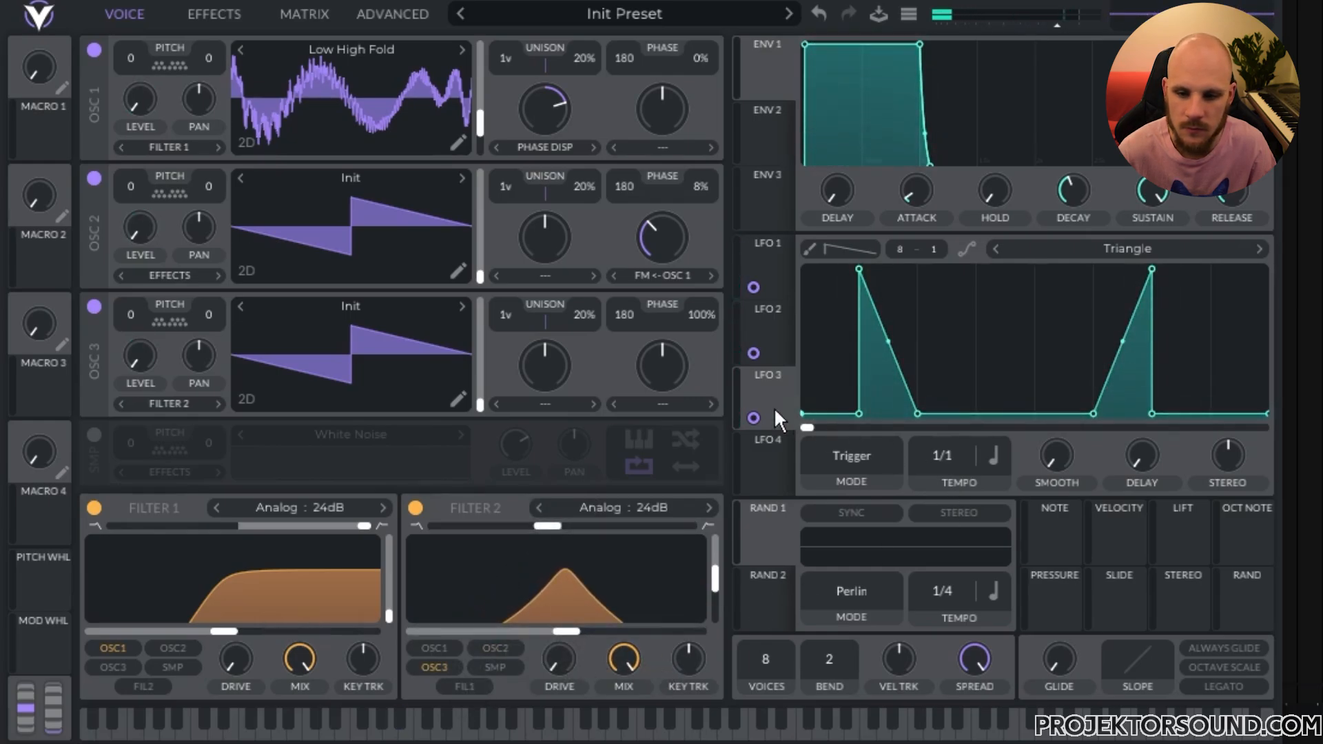
Step: Modulate filter 2's cutoff with LFO 3, raise its drive and resonance, and shift its blend slightly toward high-pass
drag(771, 406, 560, 637)
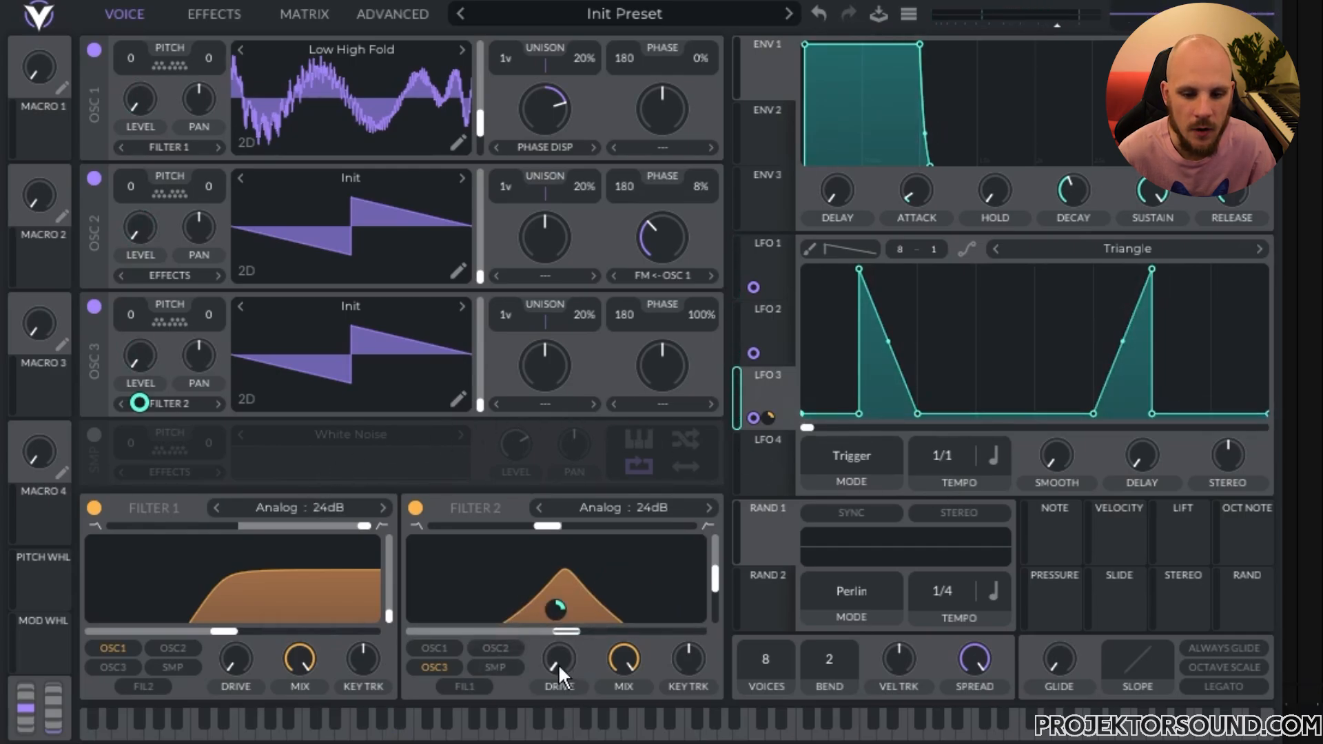
drag(559, 663, 583, 606)
drag(715, 574, 716, 565)
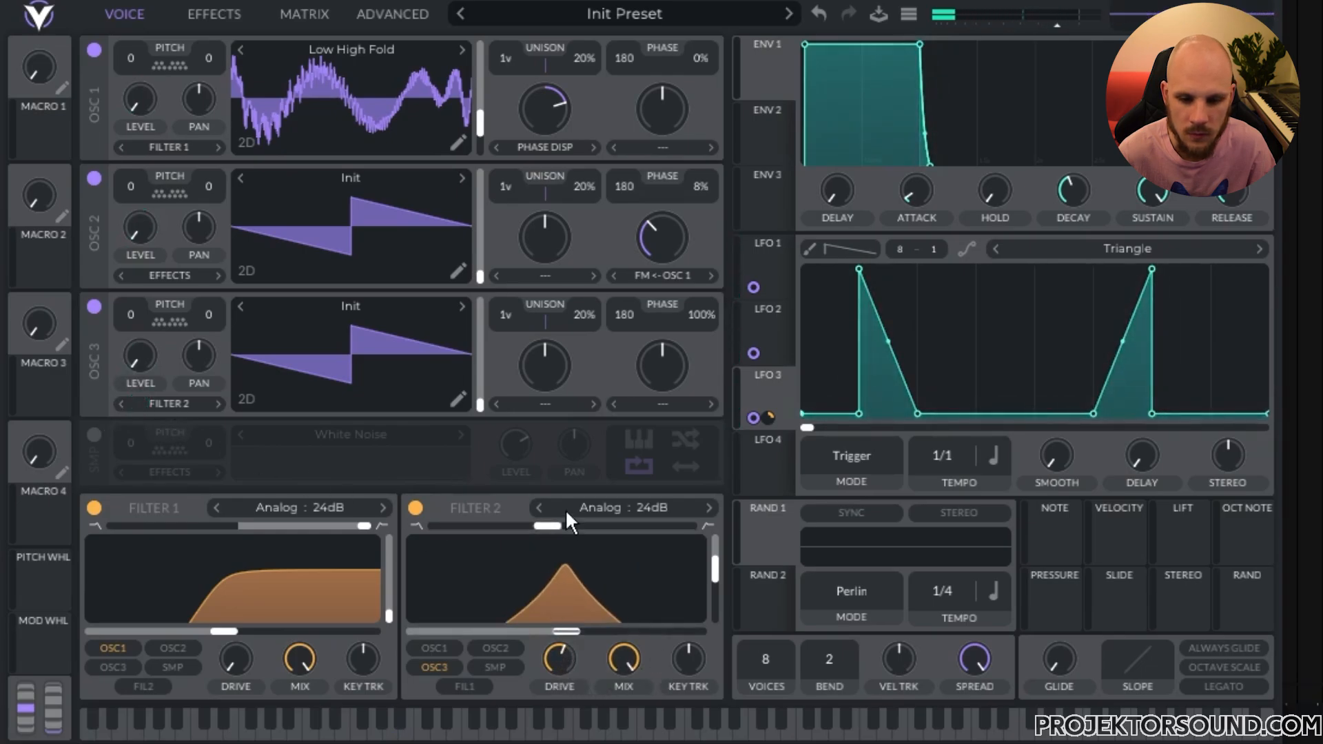
mouse_move(555, 525)
mouse_move(560, 526)
mouse_down()
mouse_move(651, 535)
mouse_move(565, 531)
mouse_up()
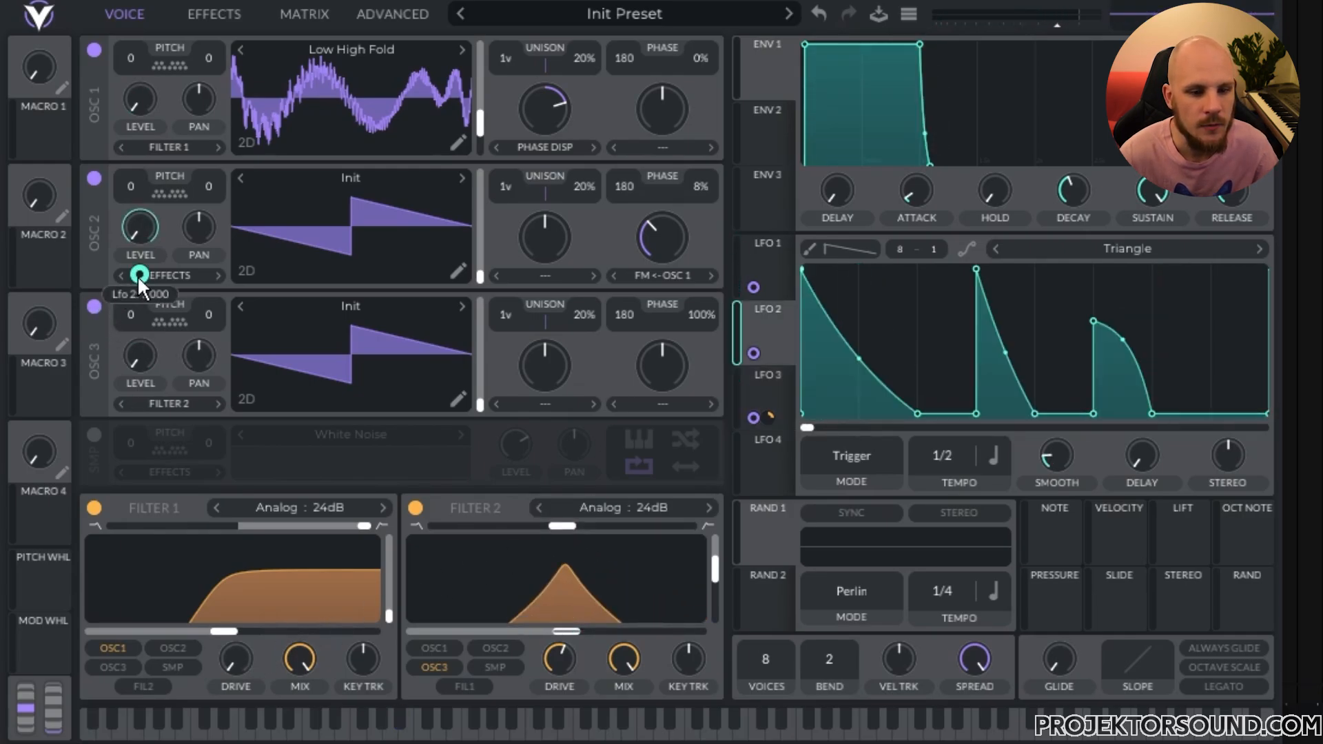
Step: Reduce LFO 2's modulation of oscillator 2's level to about 0.476 and LFO 1's modulation of oscillator 1's level to about half
mouse_move(138, 274)
mouse_down()
mouse_move(138, 262)
mouse_move(139, 281)
mouse_up()
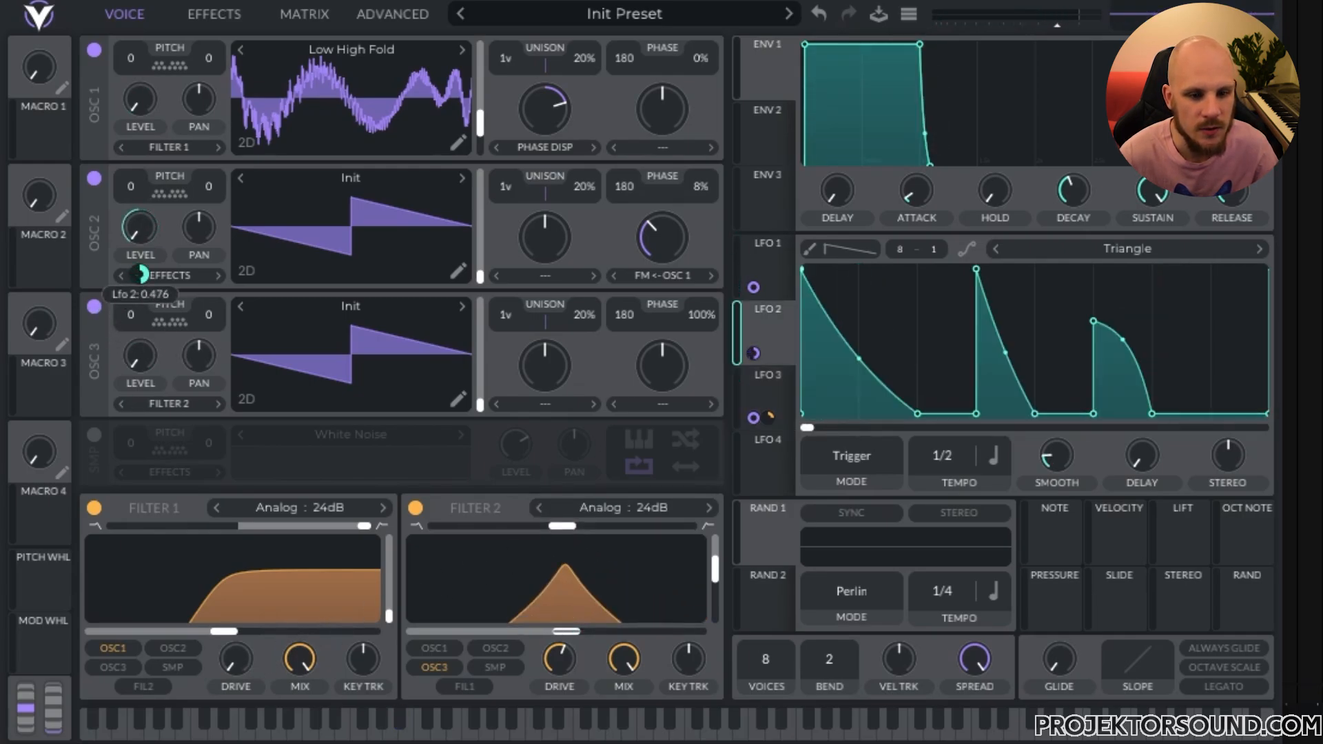
drag(138, 147, 138, 161)
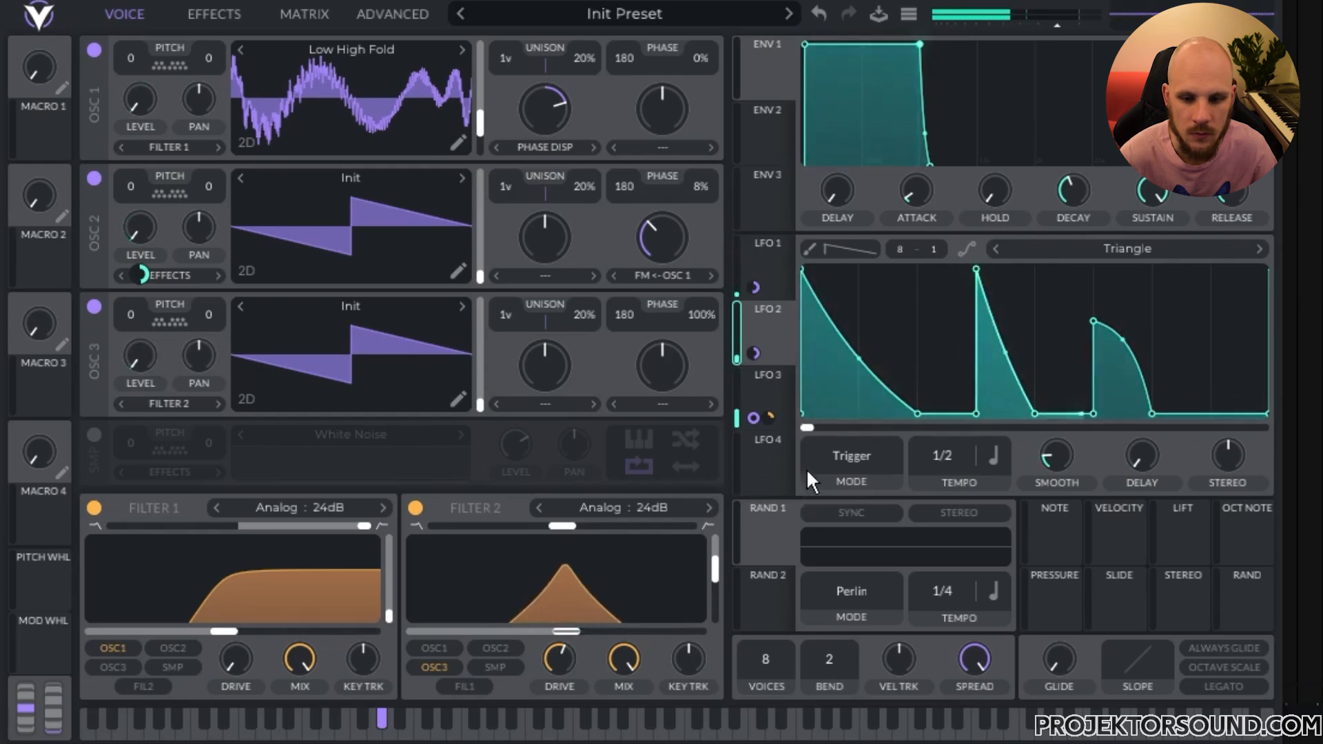
Step: Assign LFO 3 to oscillator 3's transpose and bend that modulation's remap curve downward in the middle
click(306, 14)
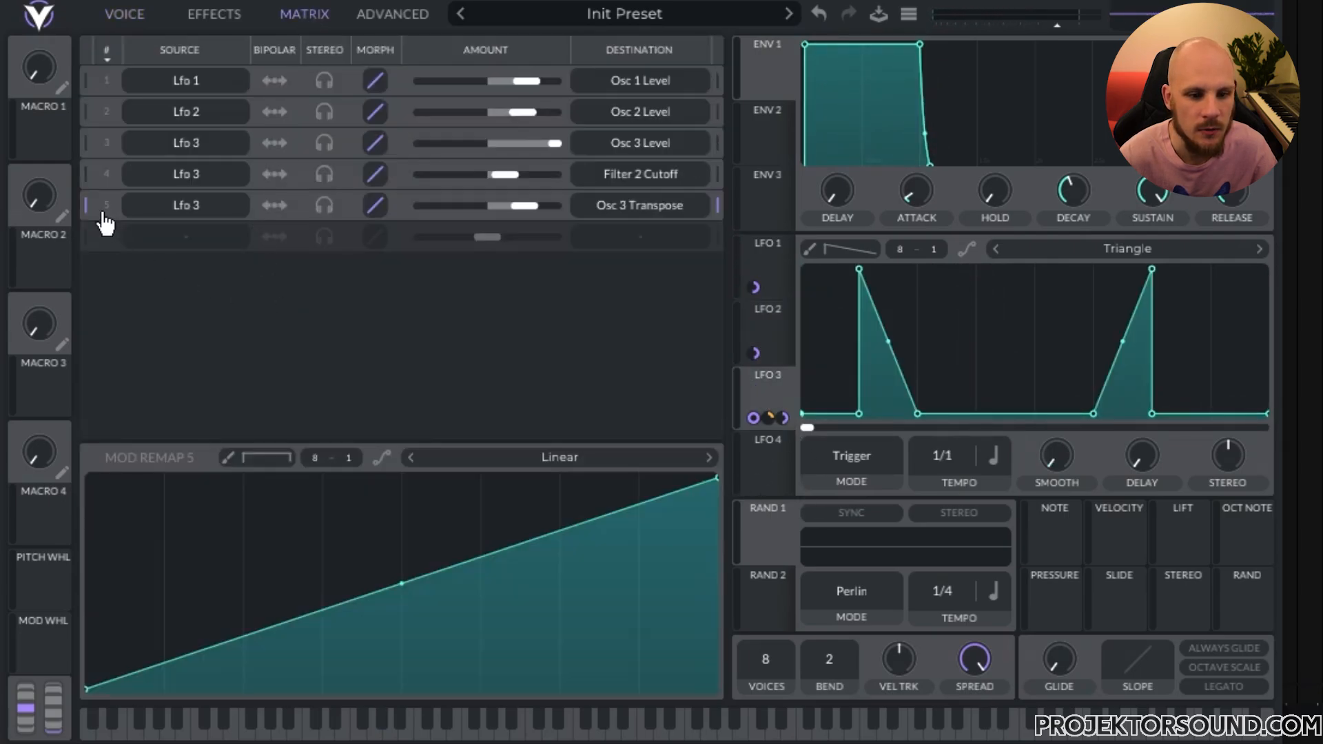
drag(401, 586, 403, 649)
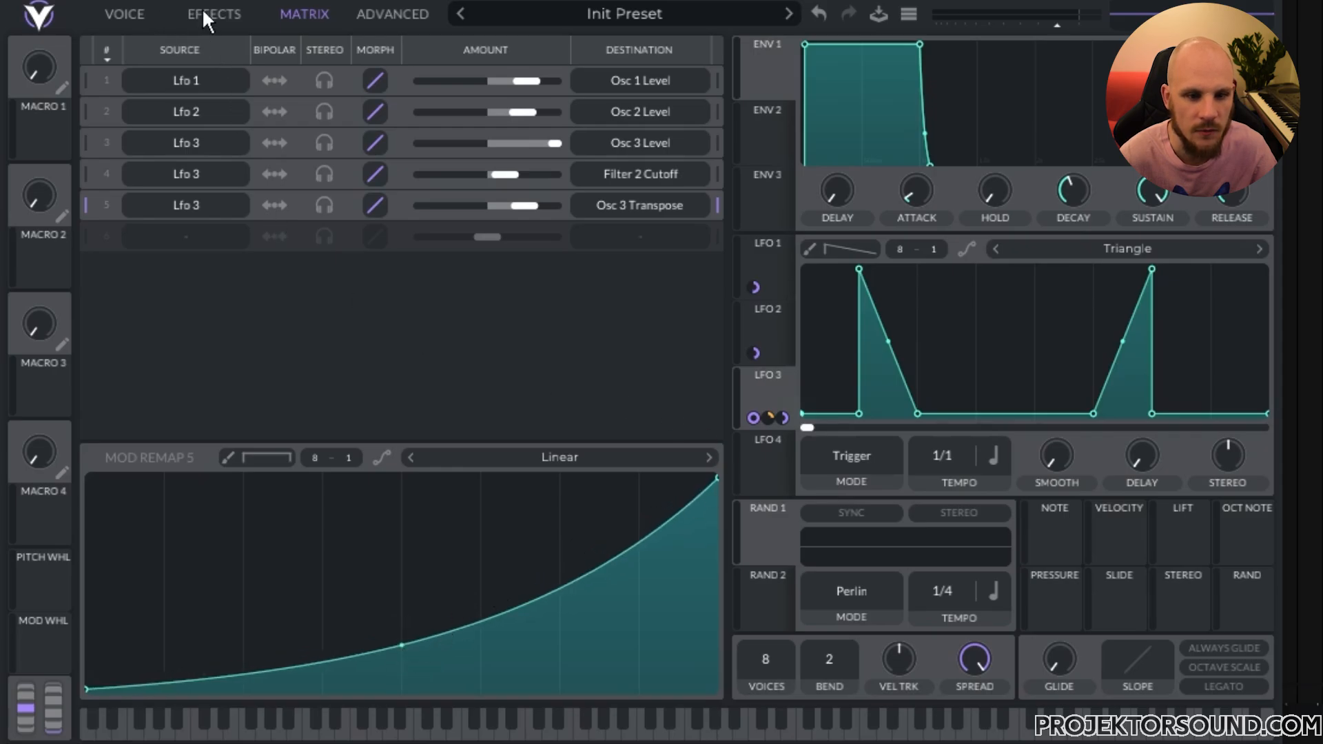
Step: Set oscillator 3 to 3 unison voices with 4% detune and oscillator 1 to 2 voices with 2% detune
click(124, 14)
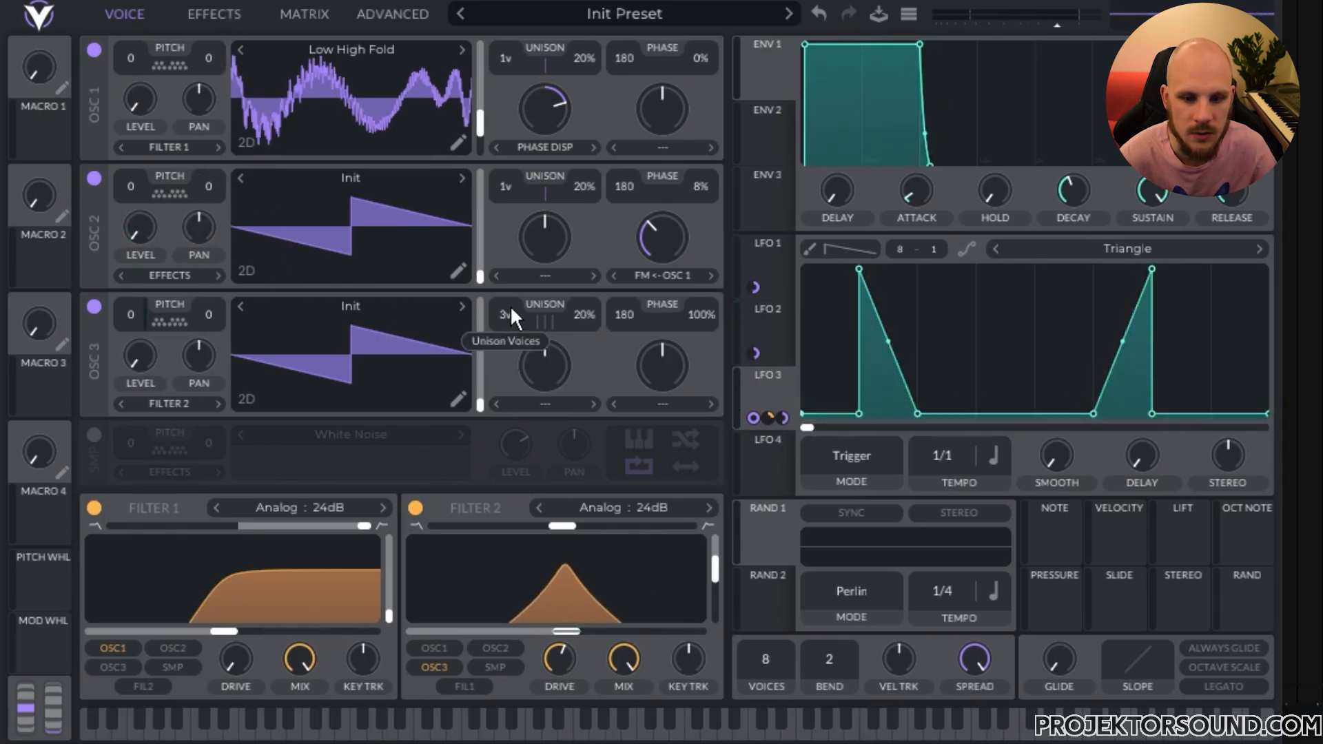
drag(577, 332, 580, 342)
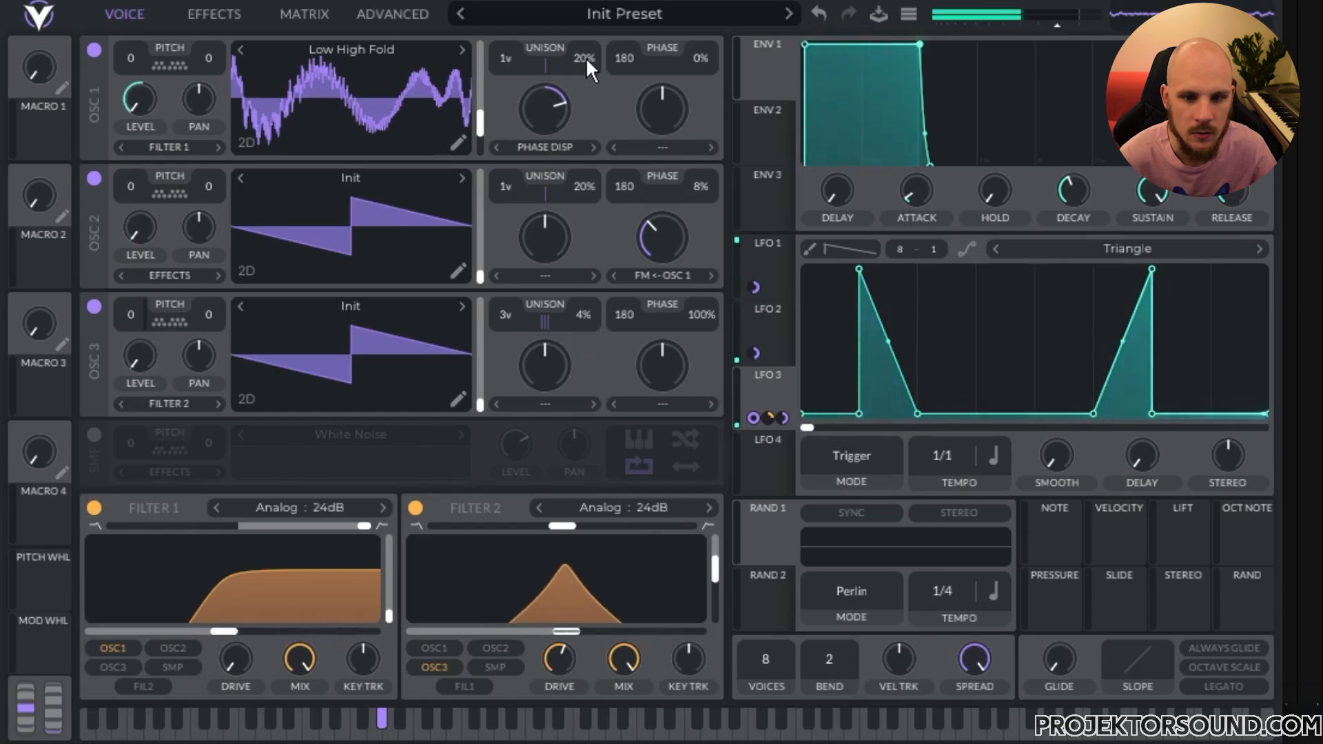
drag(507, 56, 576, 93)
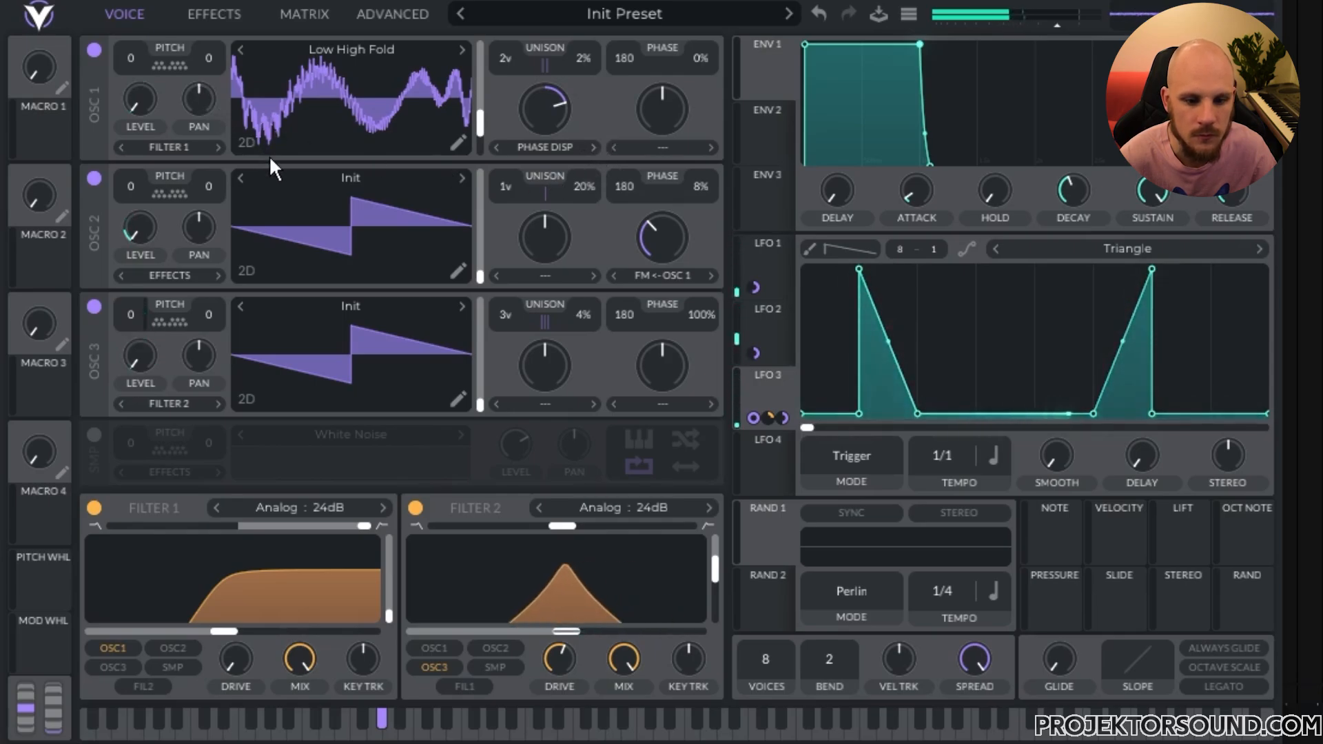
Step: Enable the chorus effect and lower its mix and depth
click(214, 14)
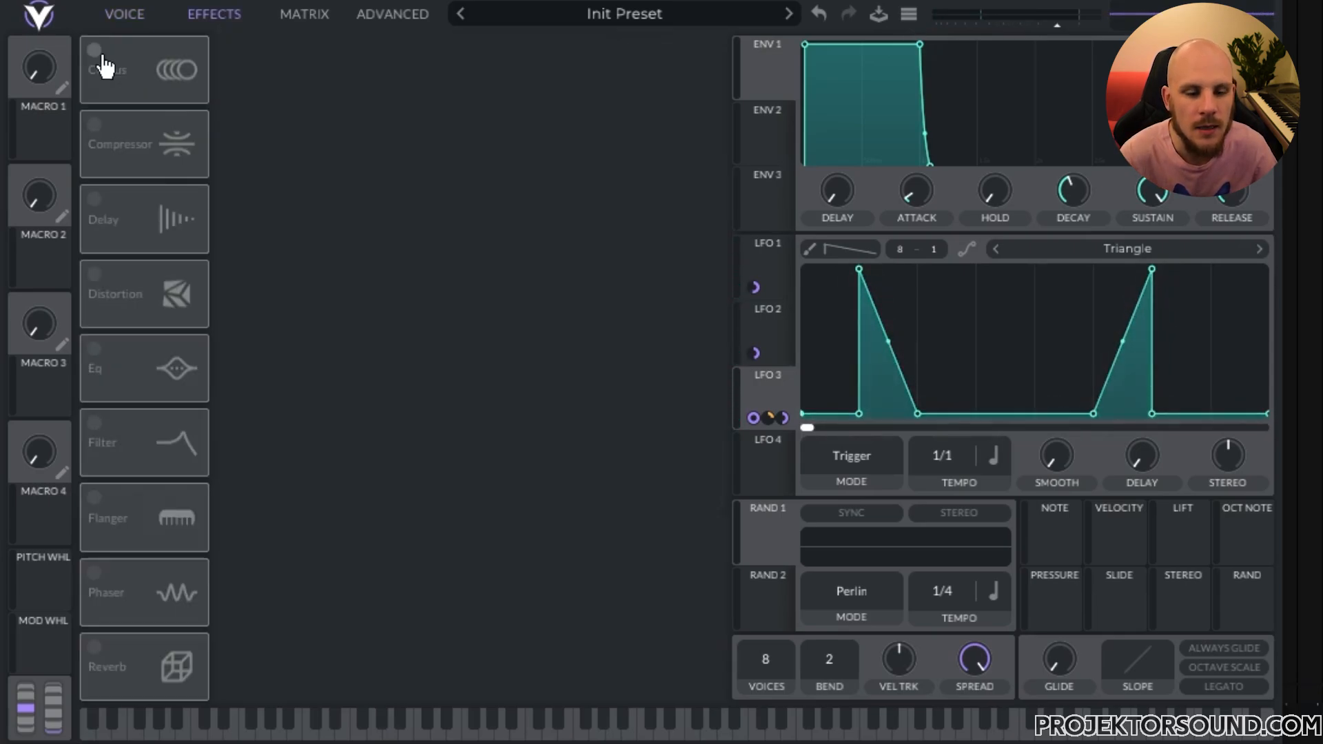
click(102, 67)
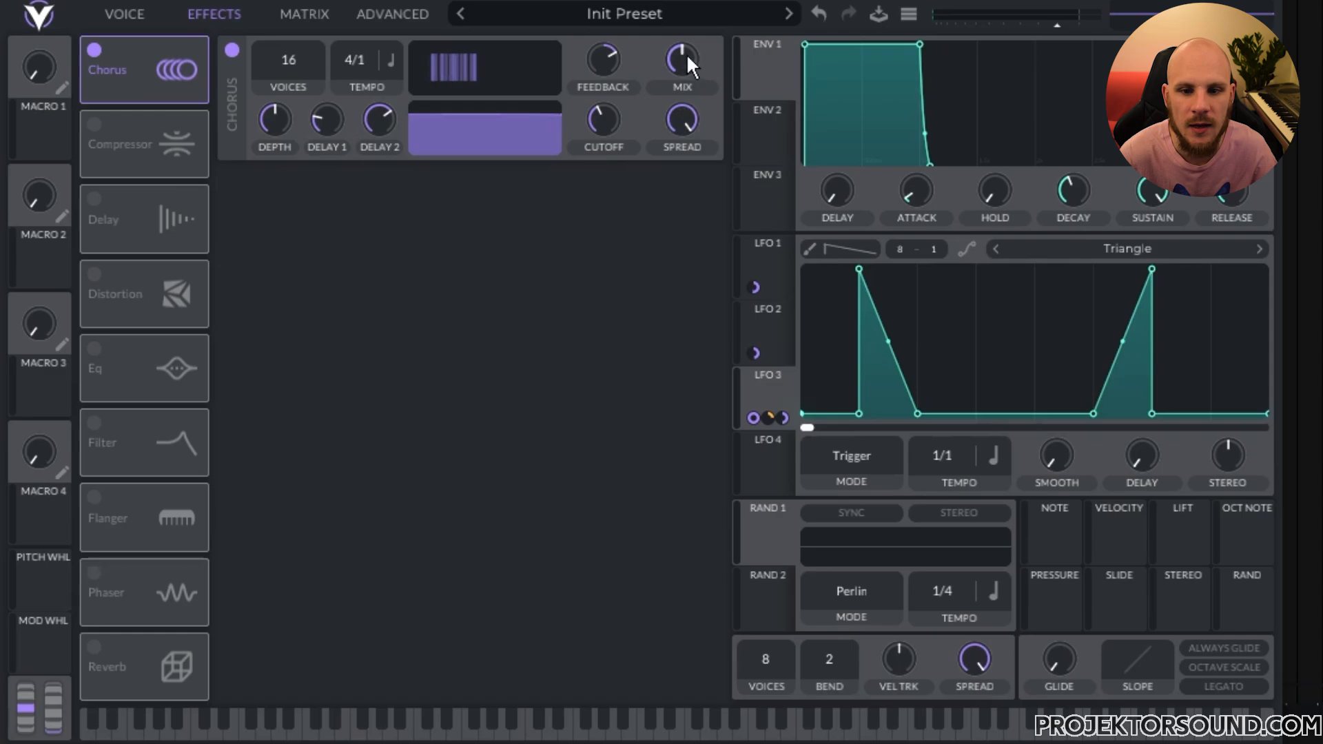
drag(273, 124, 266, 156)
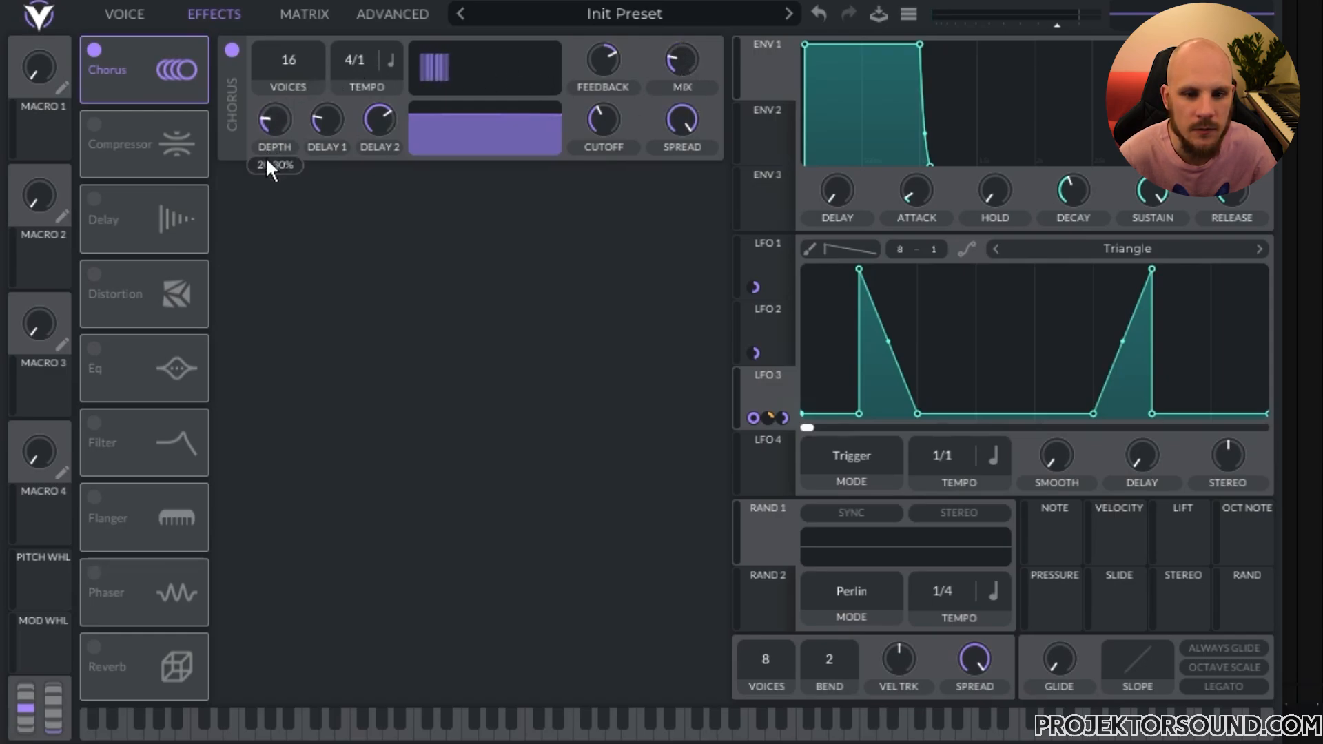
mouse_move(685, 59)
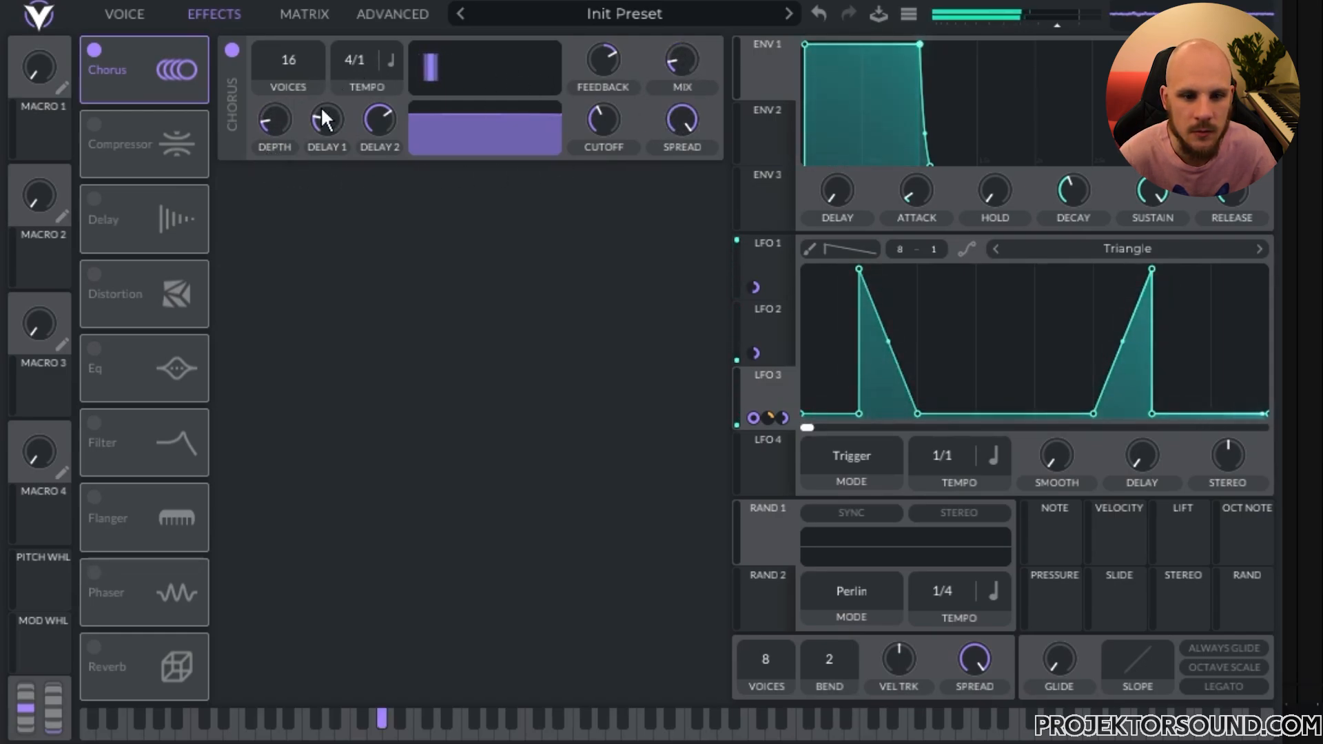
Step: Enable the multiband compressor and the EQ, with the EQ's low band switched to a high-pass cut and its cutoff raised
click(94, 128)
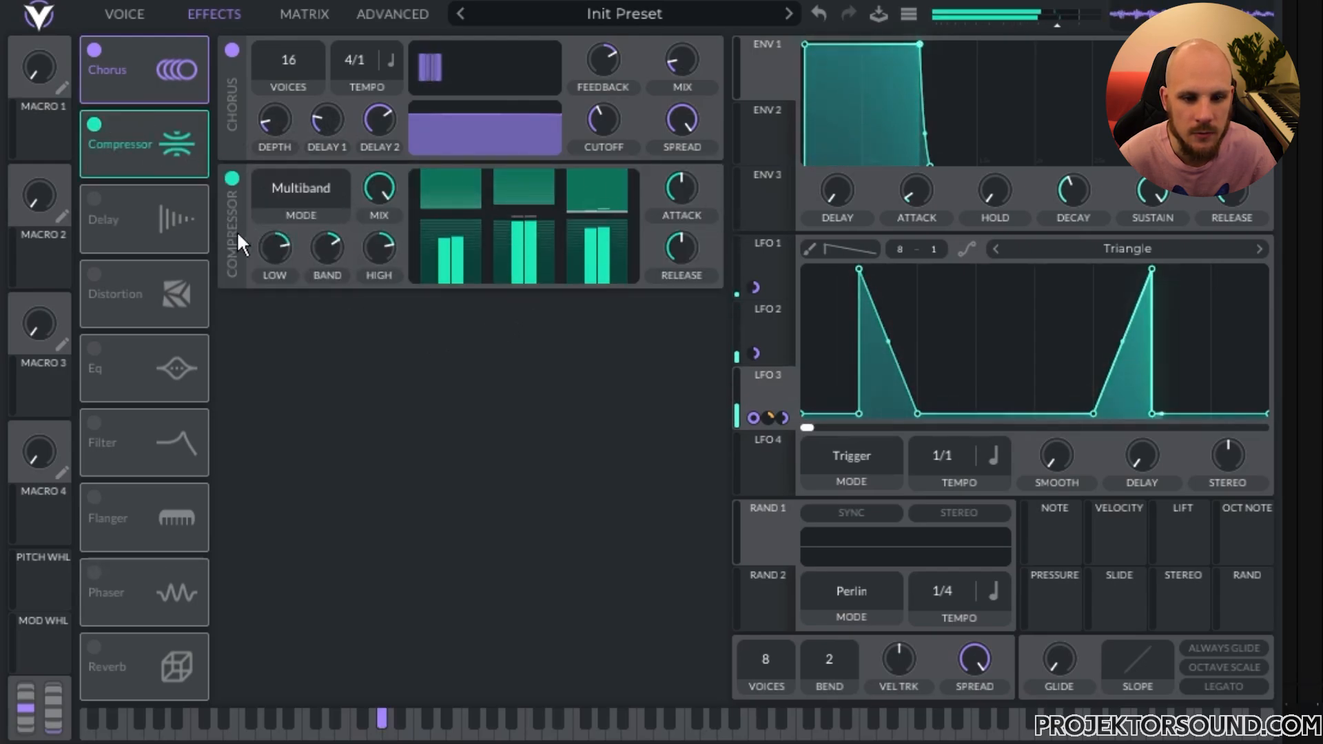
click(102, 369)
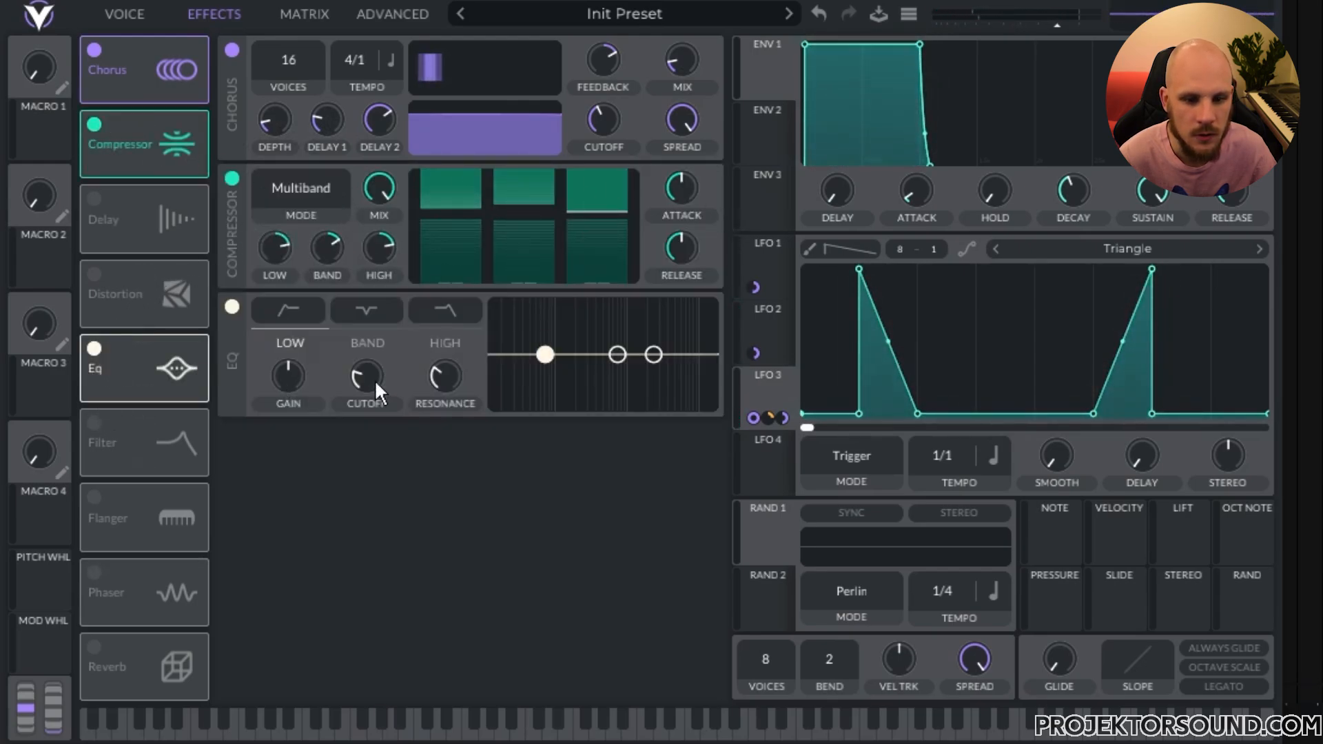
click(314, 314)
drag(548, 355, 596, 373)
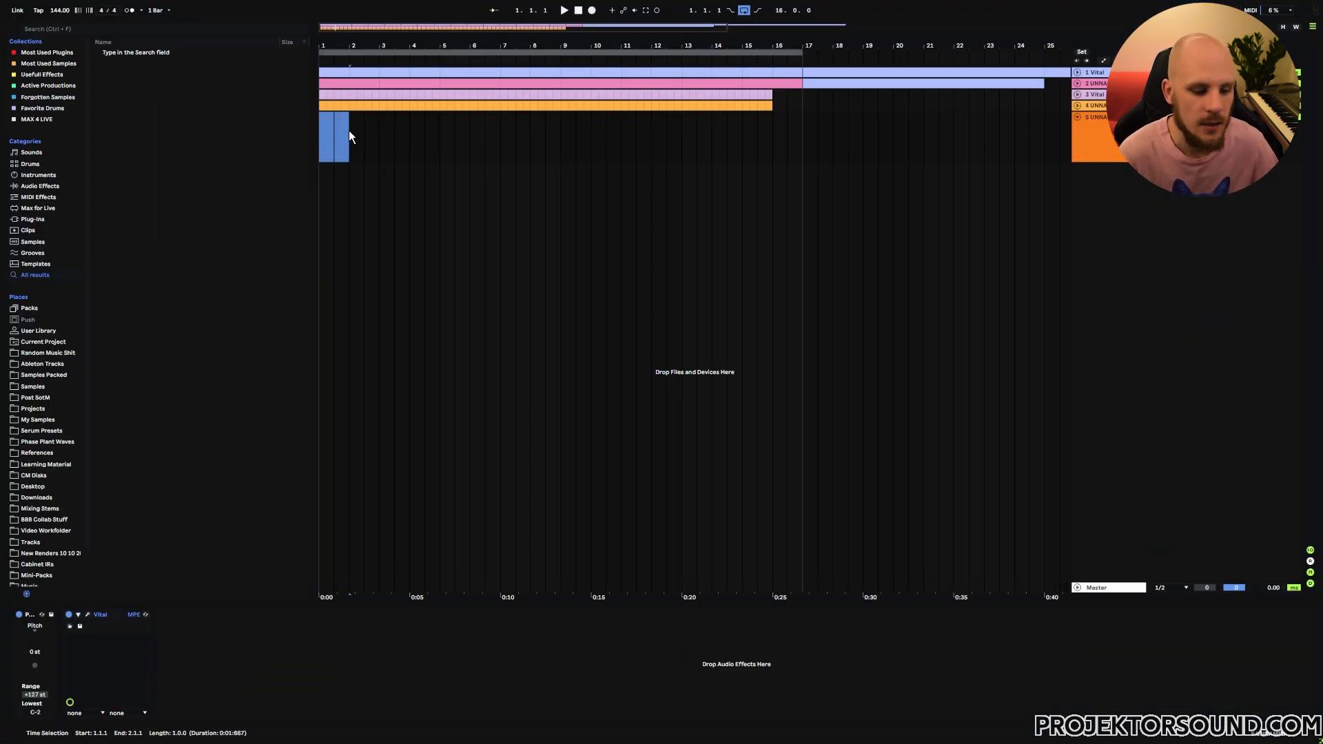
Step: In Ableton Live, insert a one-bar MIDI clip at bar 1 of track 5 and add an A#0 note spanning the whole clip
key(ctrl+shift+m)
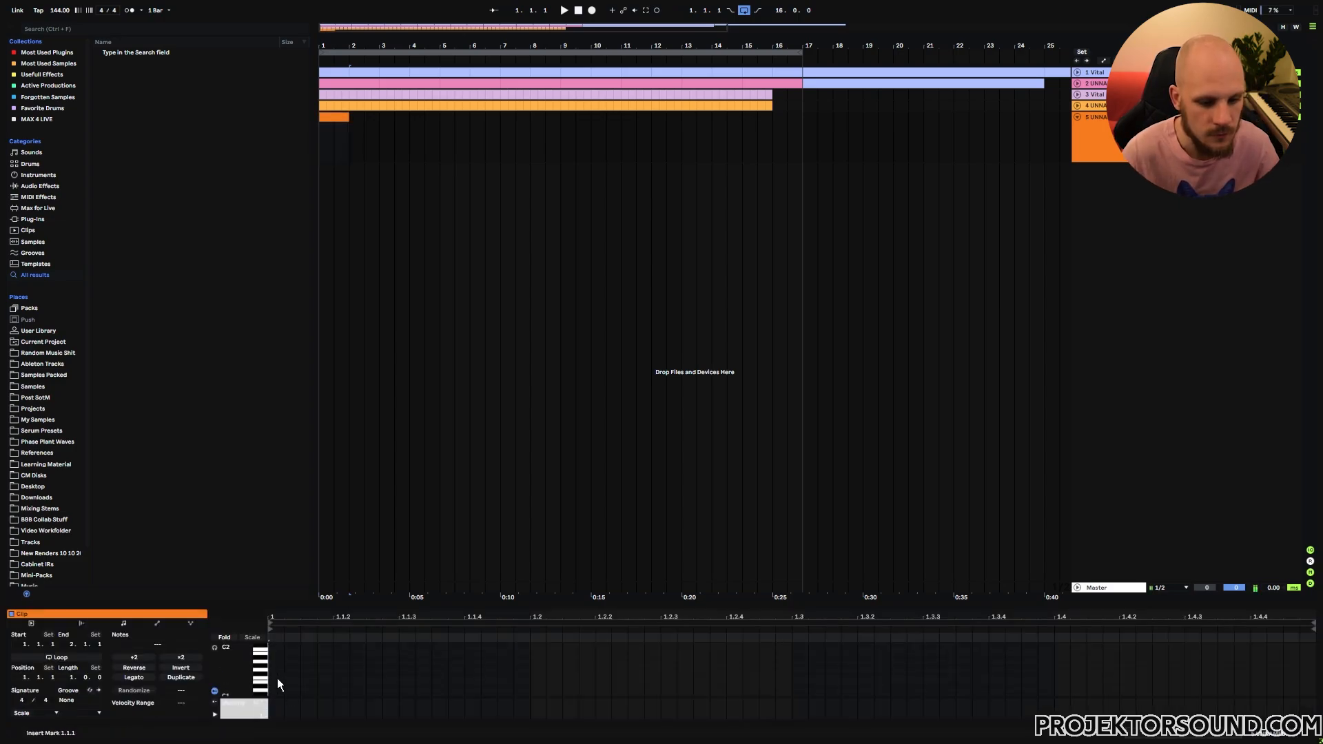
scroll(277, 678, down, 3)
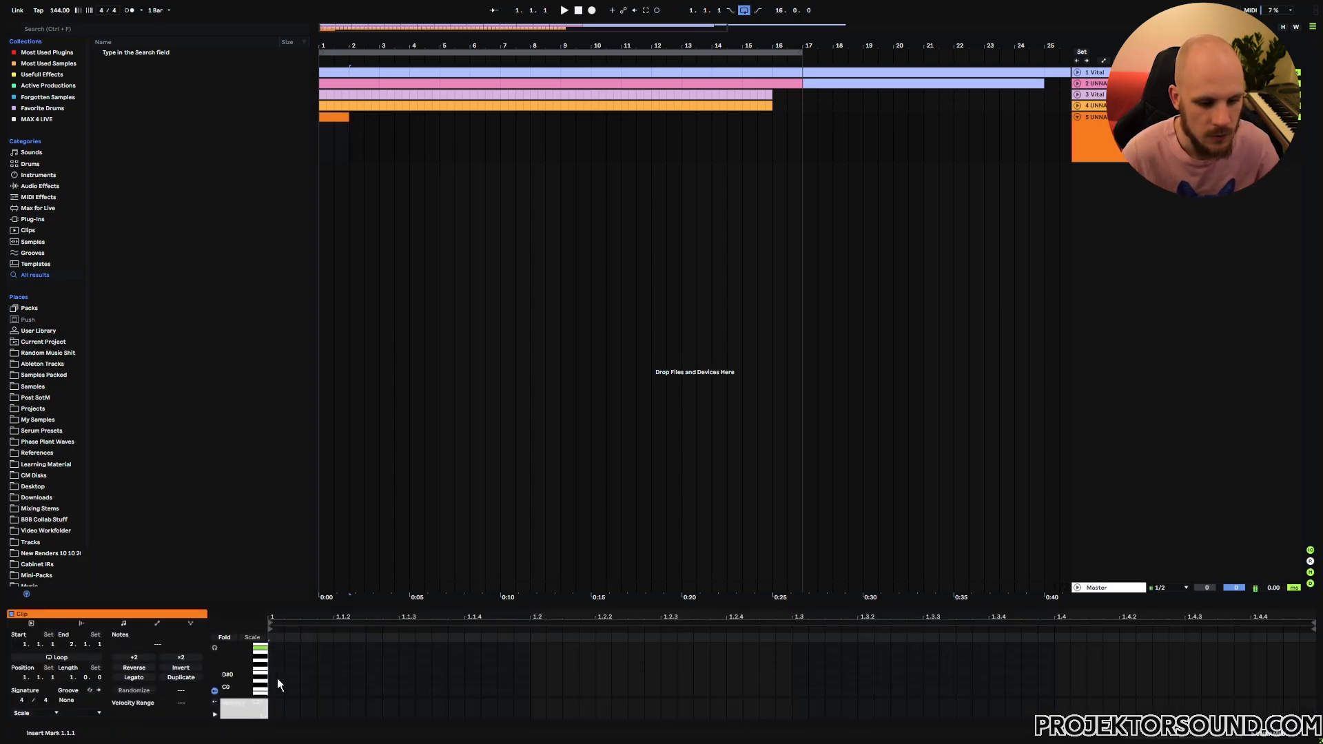
scroll(277, 678, up, 2)
double_click(273, 682)
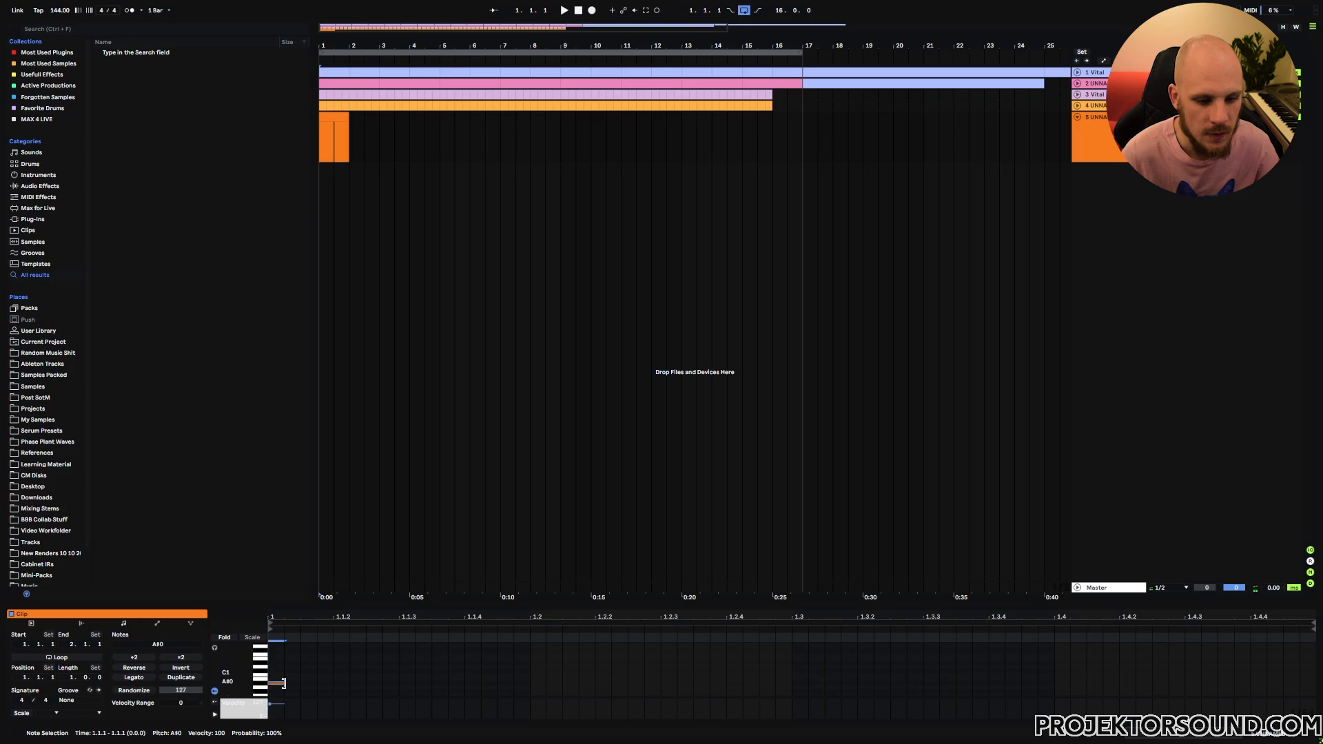
drag(284, 684, 1309, 684)
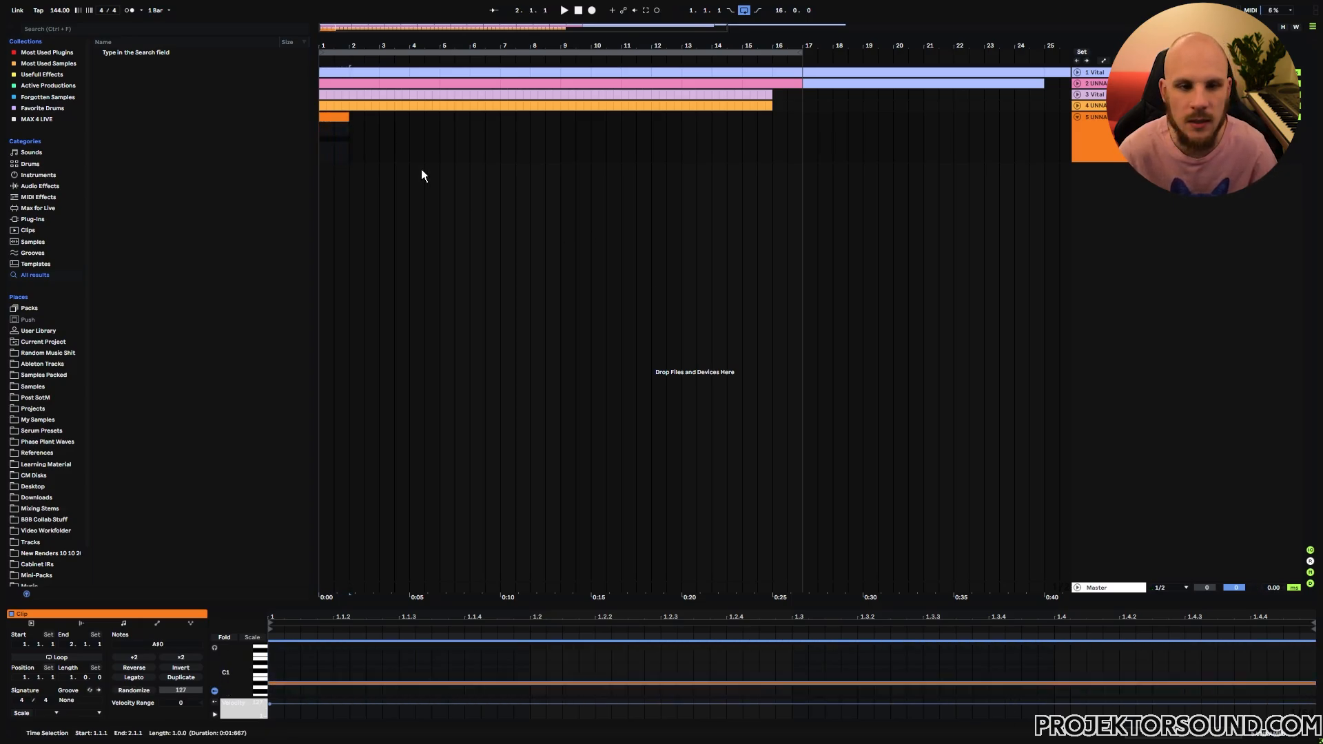
Step: Repeat the one-bar clip up to bar 17 and play the arrangement while reopening track 5's Vital plug-in
key(space)
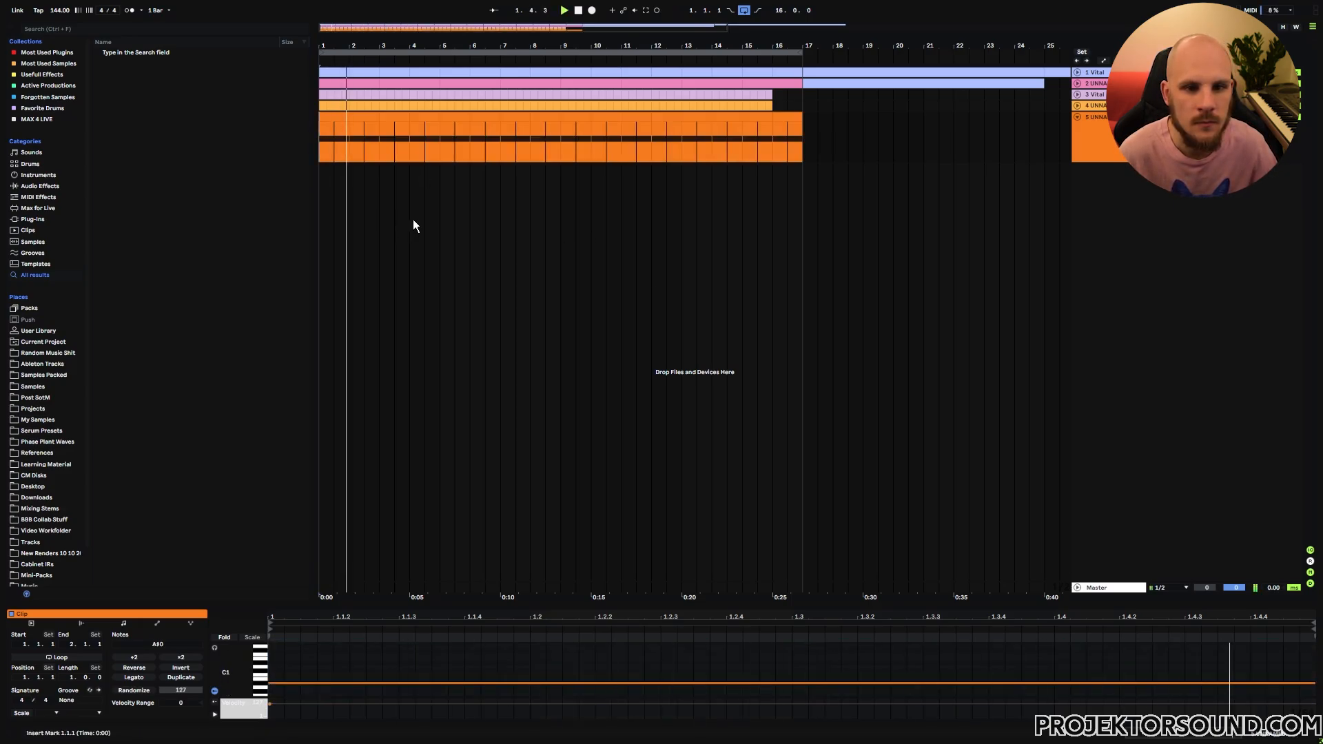
click(1107, 132)
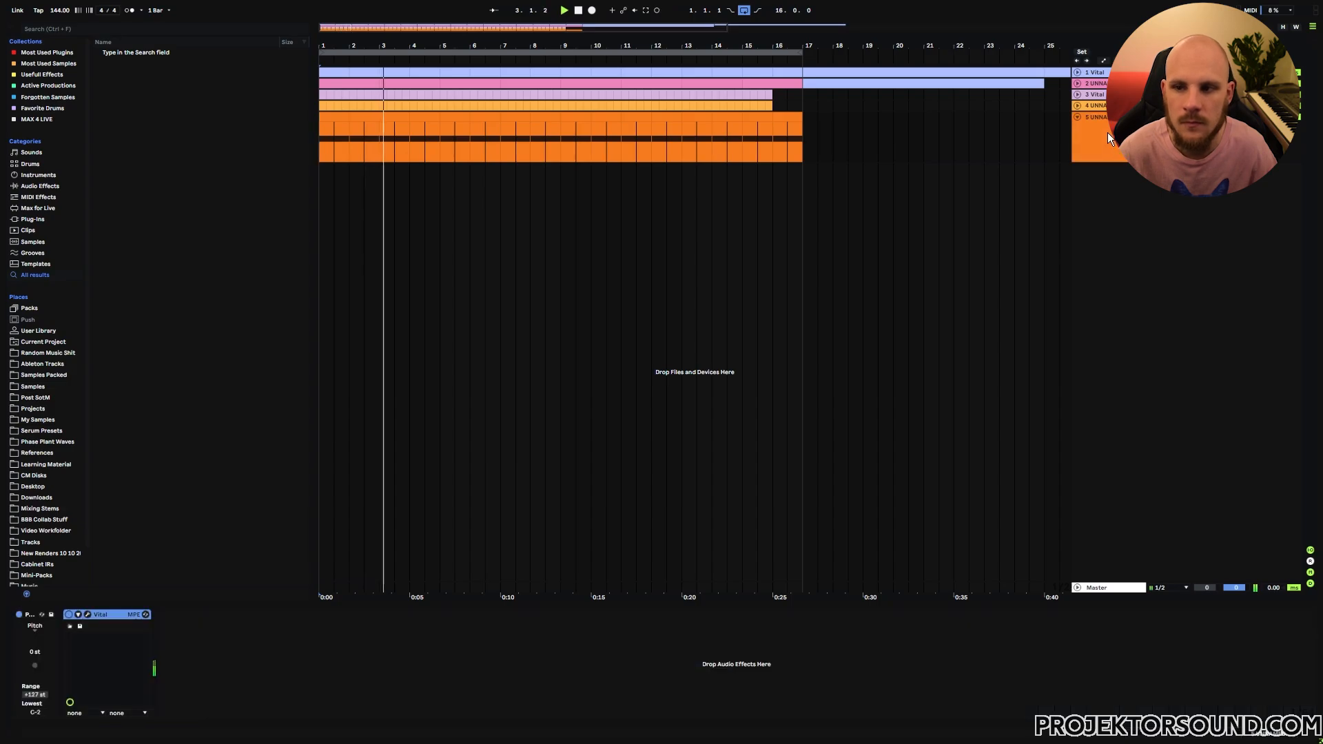
click(87, 614)
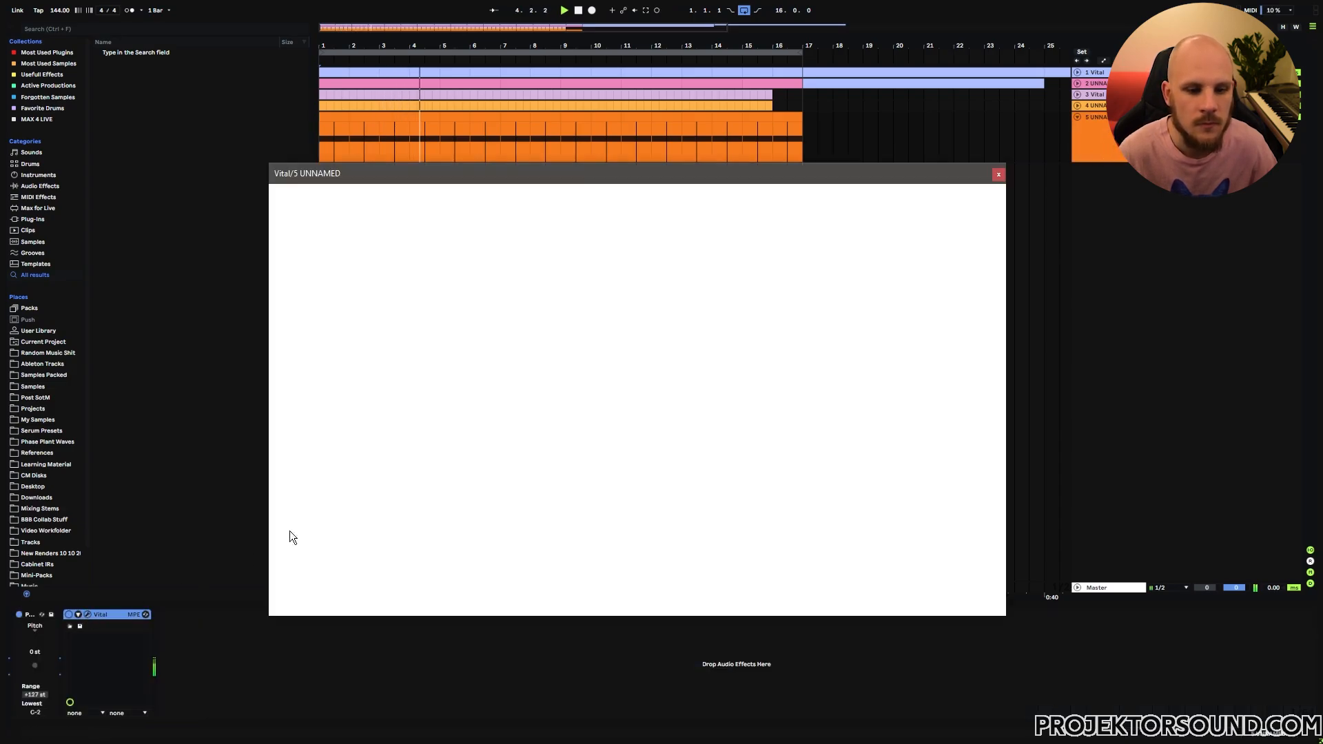
Step: Lower the LFO modulation amount on oscillator 2's level and raise the one on oscillator 1's level
click(345, 191)
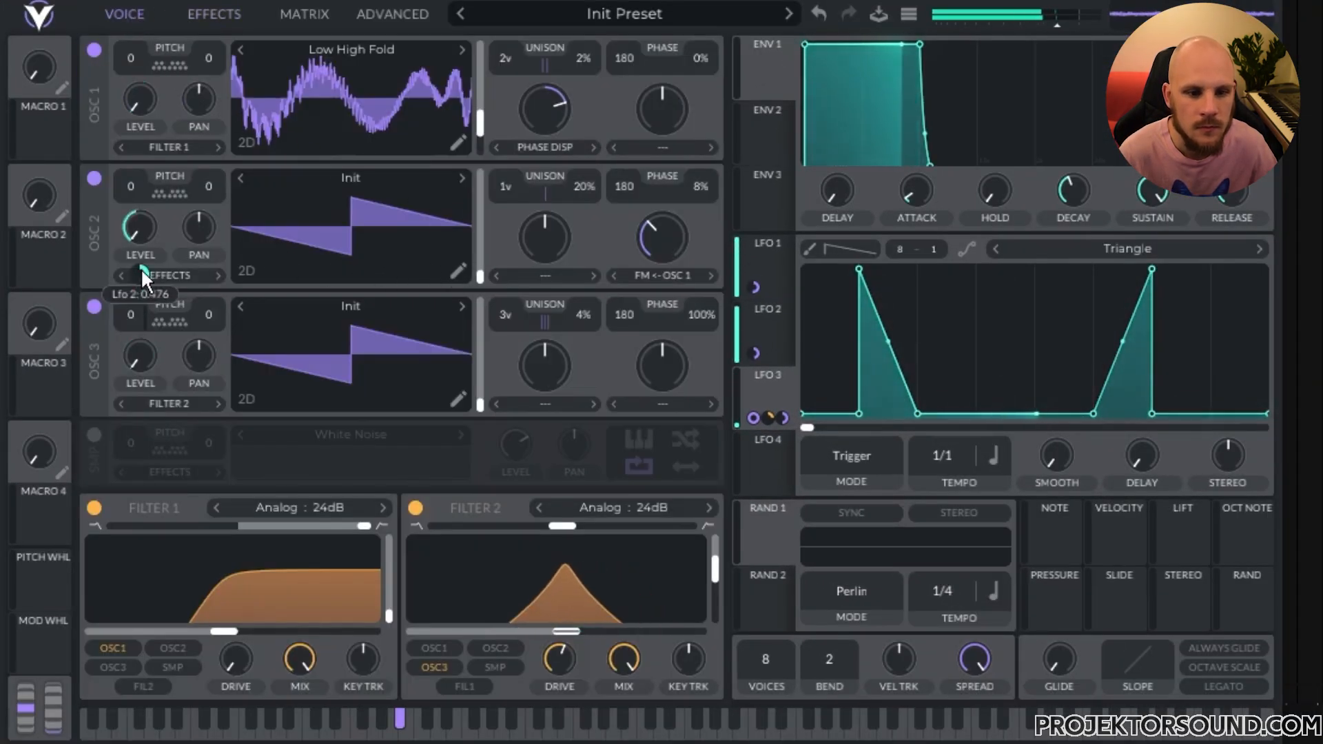
drag(142, 273, 141, 278)
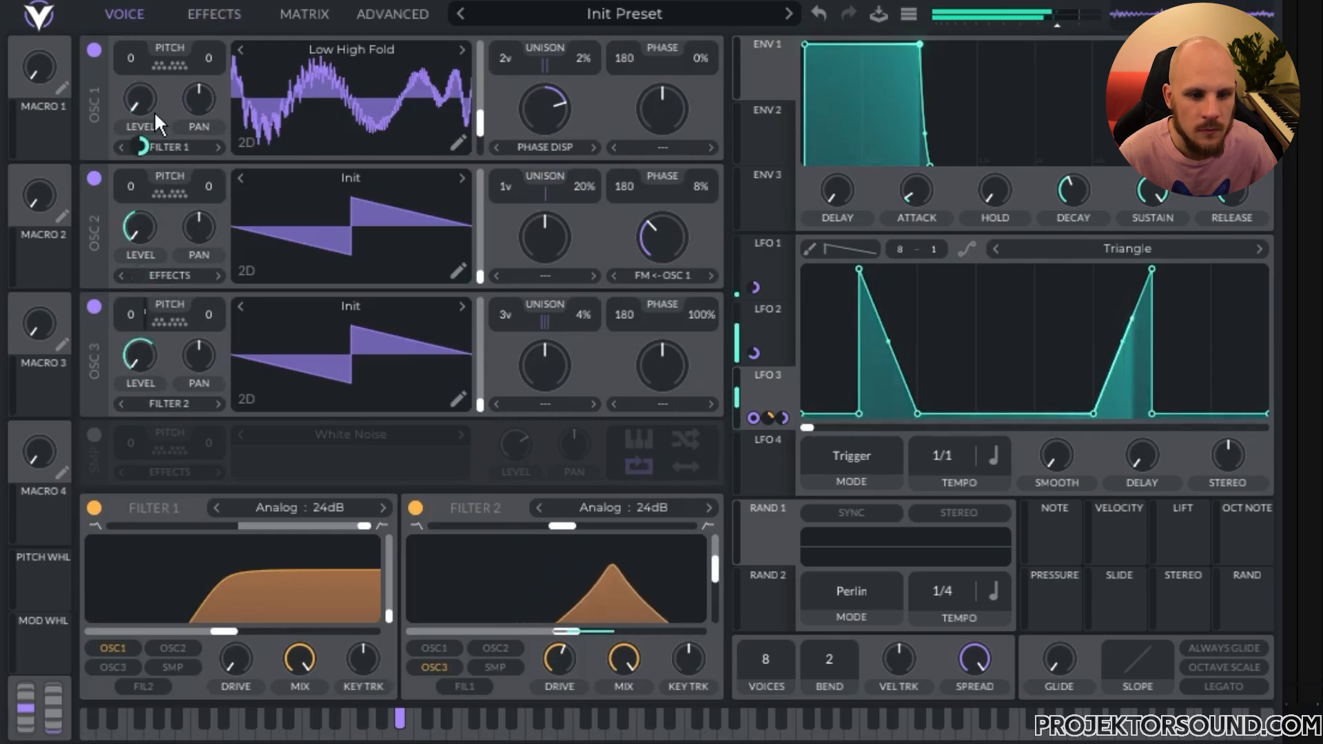
mouse_move(141, 146)
mouse_down()
mouse_move(141, 112)
mouse_move(141, 124)
mouse_up()
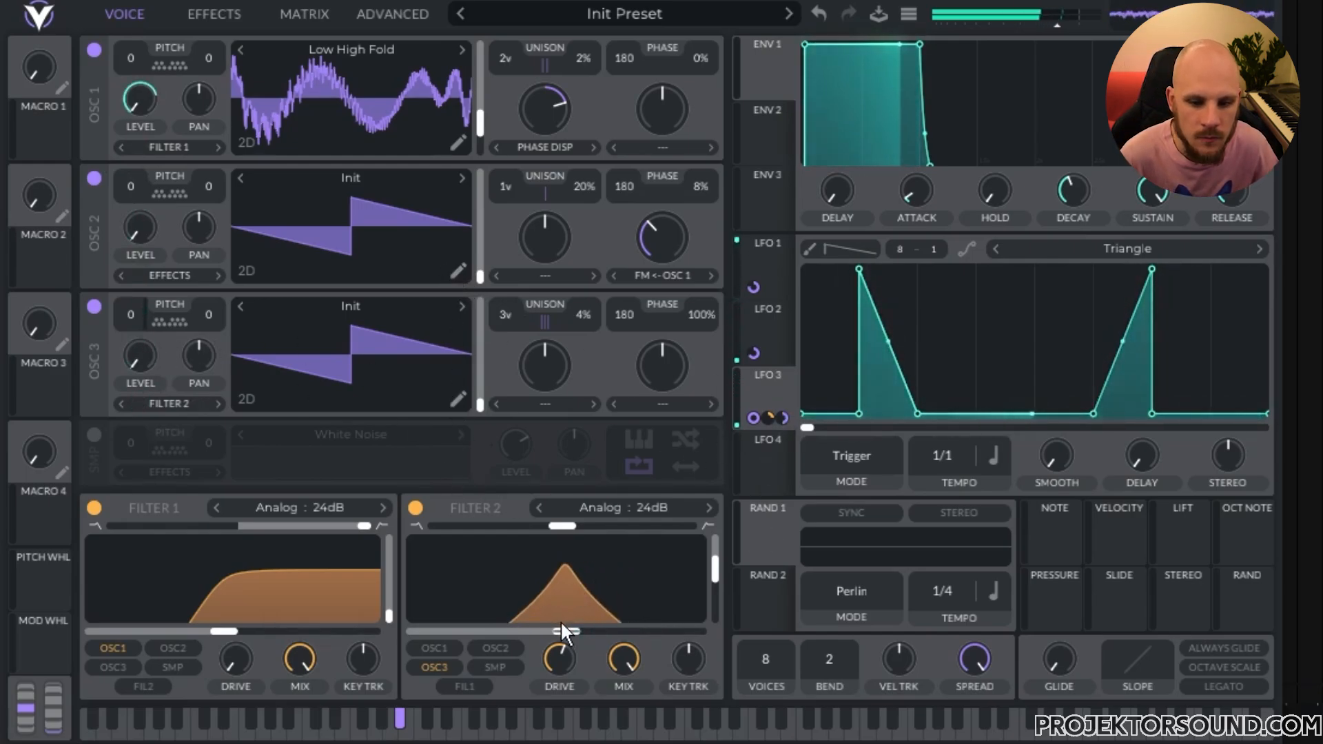
Step: Adjust LFO 3's modulation of Filter 2's cutoff and assign Rand 1 to that cutoff with an amount of about 39.56
mouse_move(565, 617)
mouse_move(564, 618)
mouse_down()
mouse_move(564, 634)
mouse_move(555, 594)
mouse_up()
drag(768, 539, 566, 630)
drag(557, 609, 557, 628)
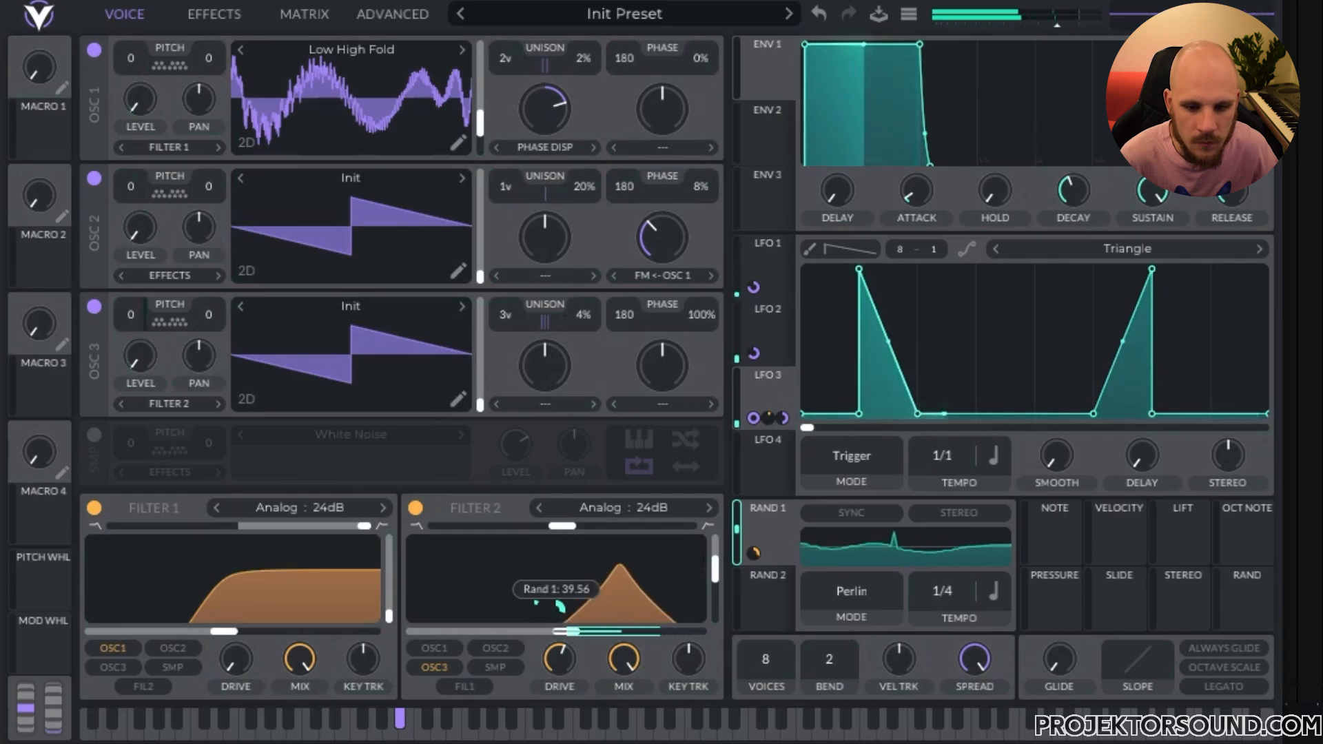
Step: Switch Rand 1 to Sine Interpolate mode and lower Filter 2's cutoff to about 341 Hz
click(852, 604)
click(865, 656)
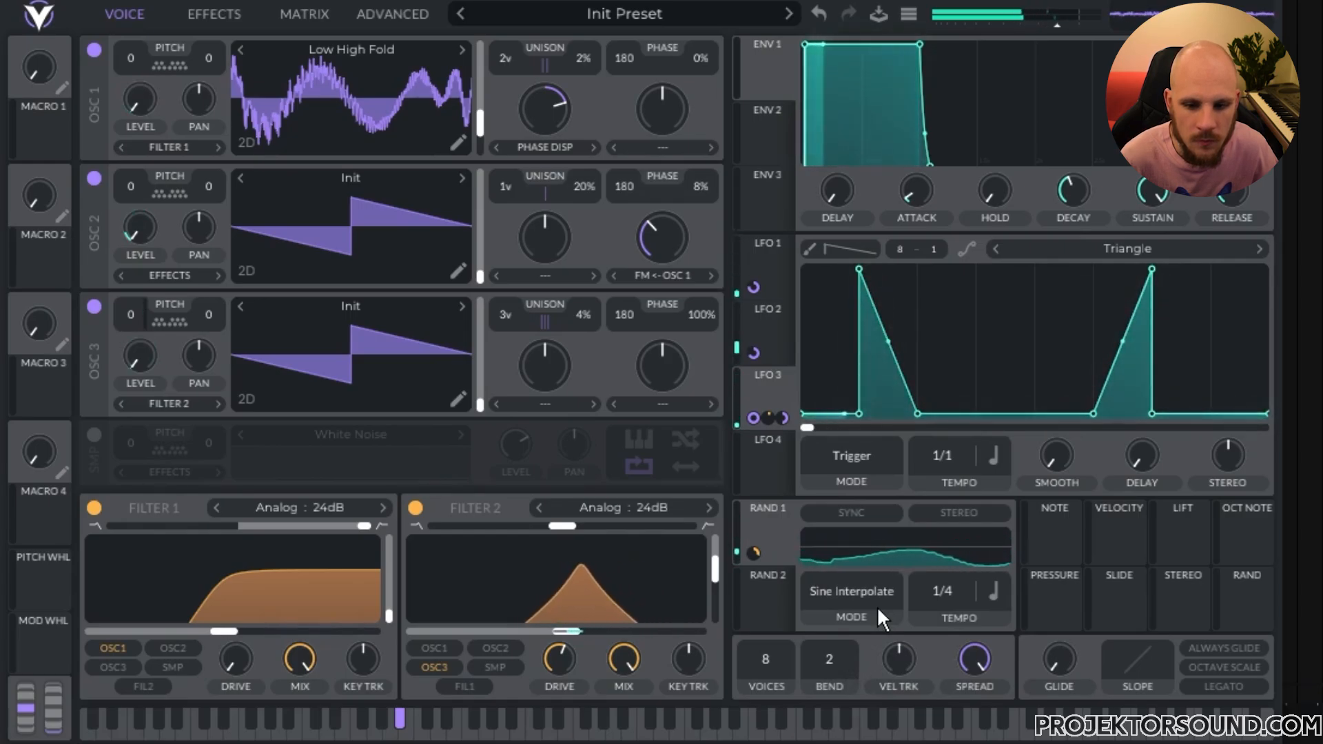
drag(557, 630, 535, 634)
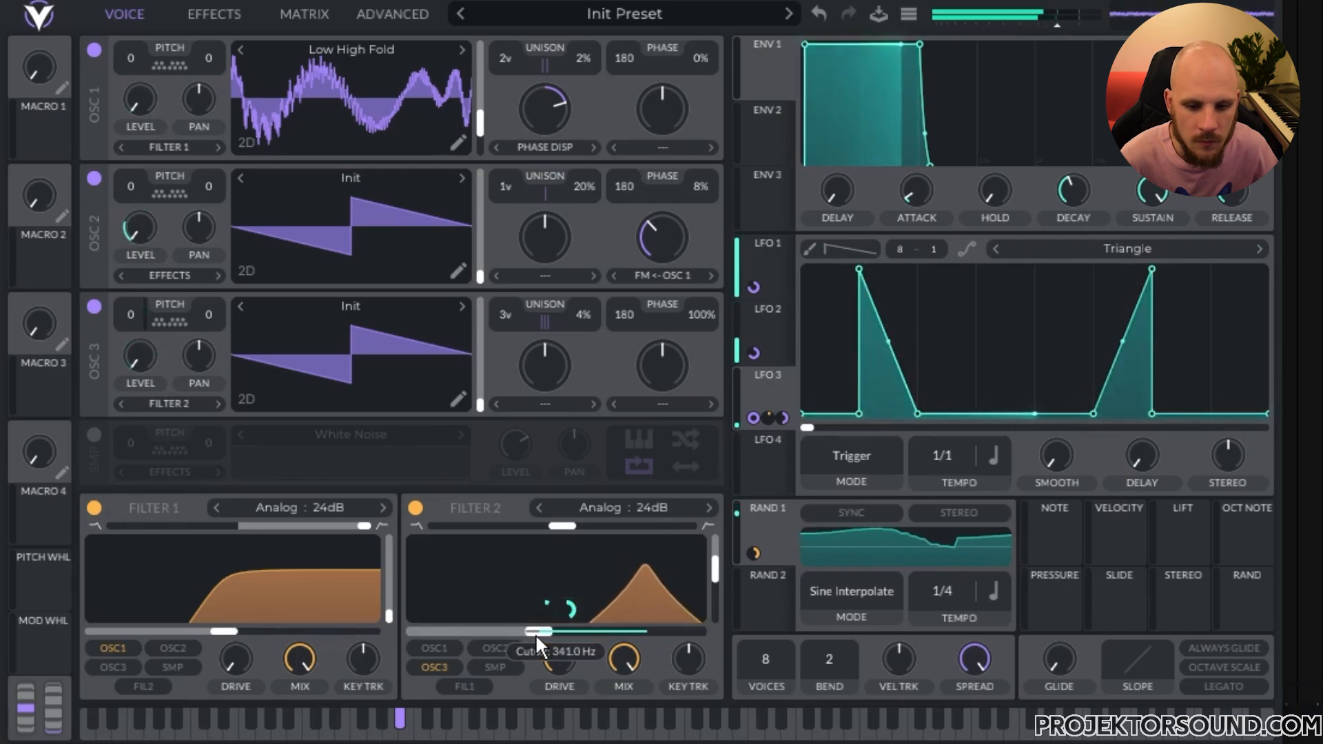
Step: Enable the Soft Clip distortion with about 5.2 dB of drive and place it directly after the compressor
click(214, 14)
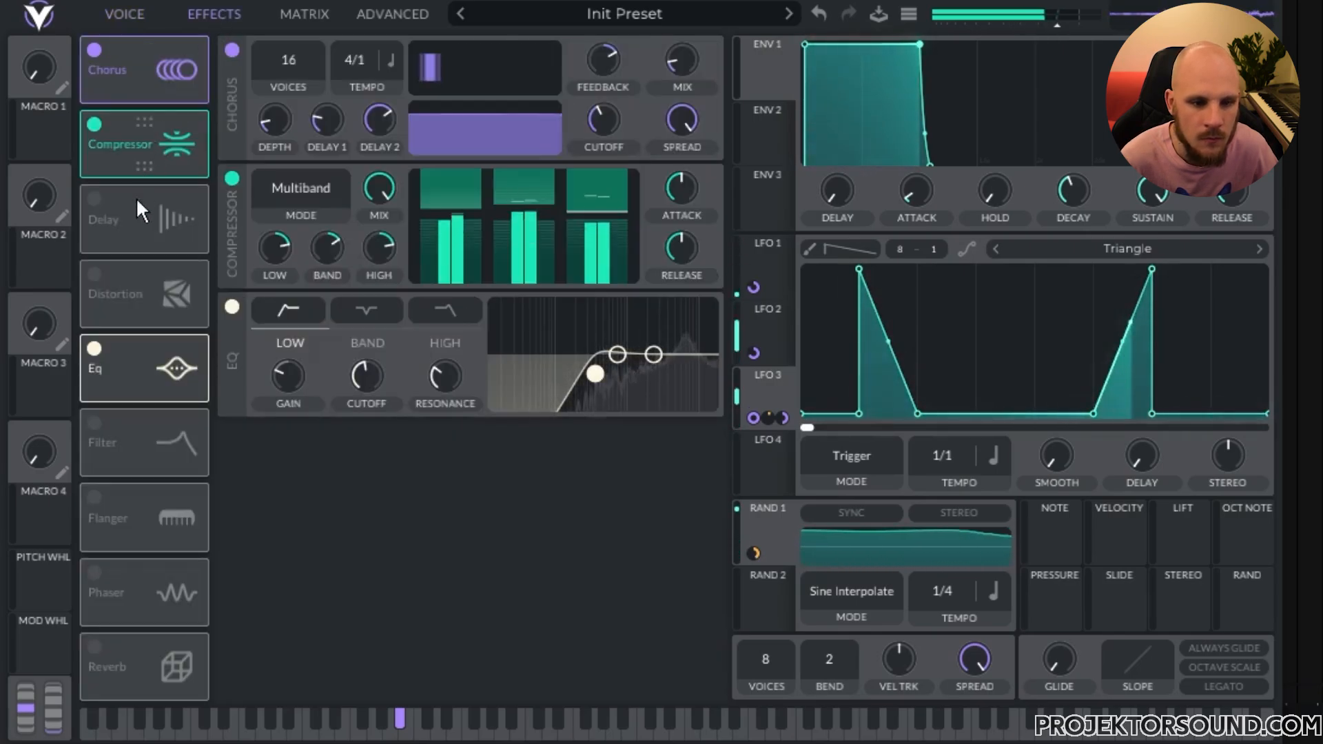
click(94, 275)
drag(560, 318, 551, 301)
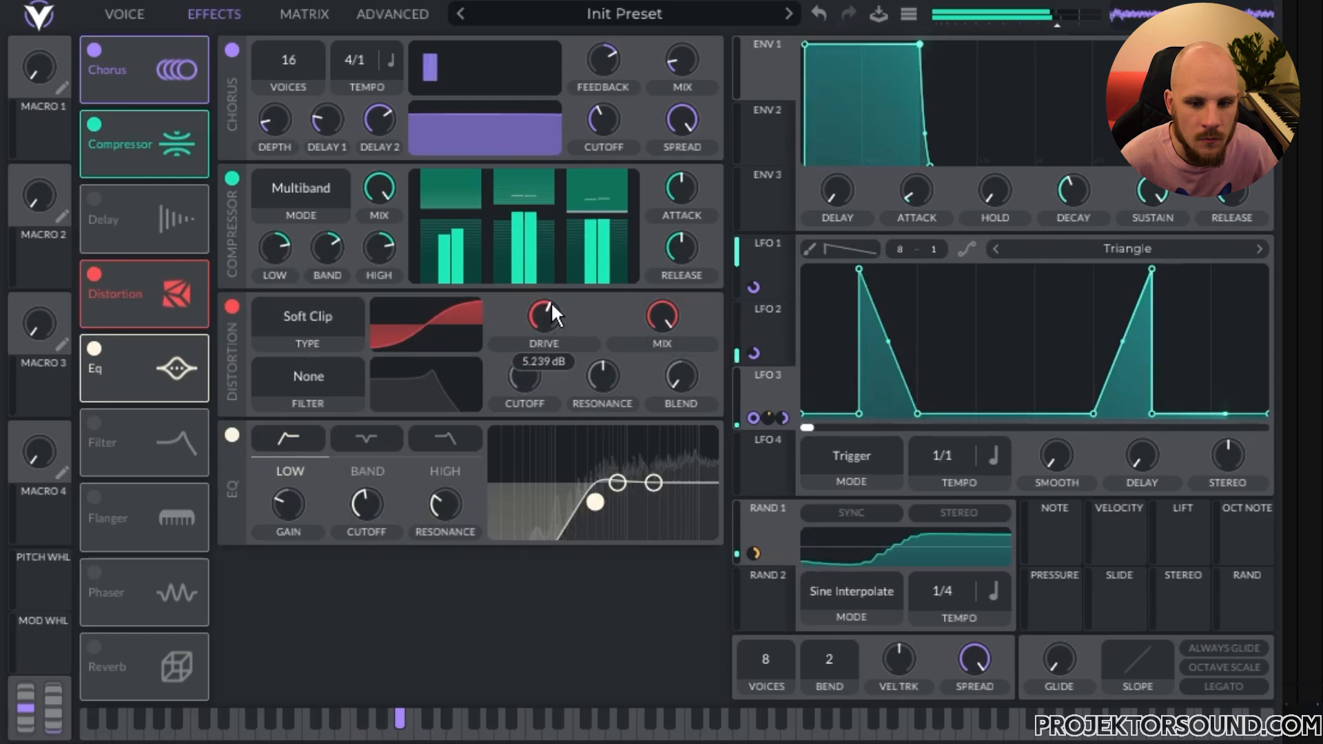
drag(135, 290, 138, 209)
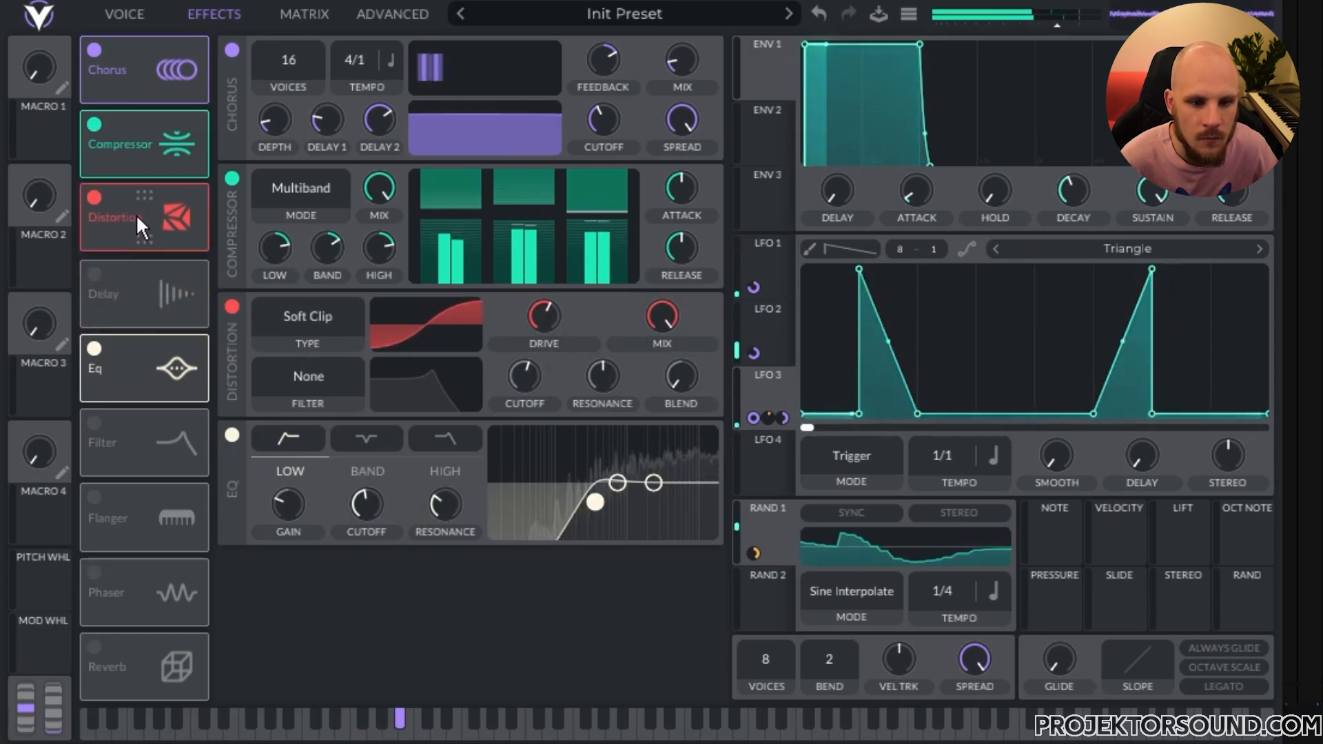
Step: Send oscillator 1 to the effects and oscillator 3 through Filter 1 into Filter 2, with Filter 1 on Analog 12dB and a higher cutoff
click(111, 11)
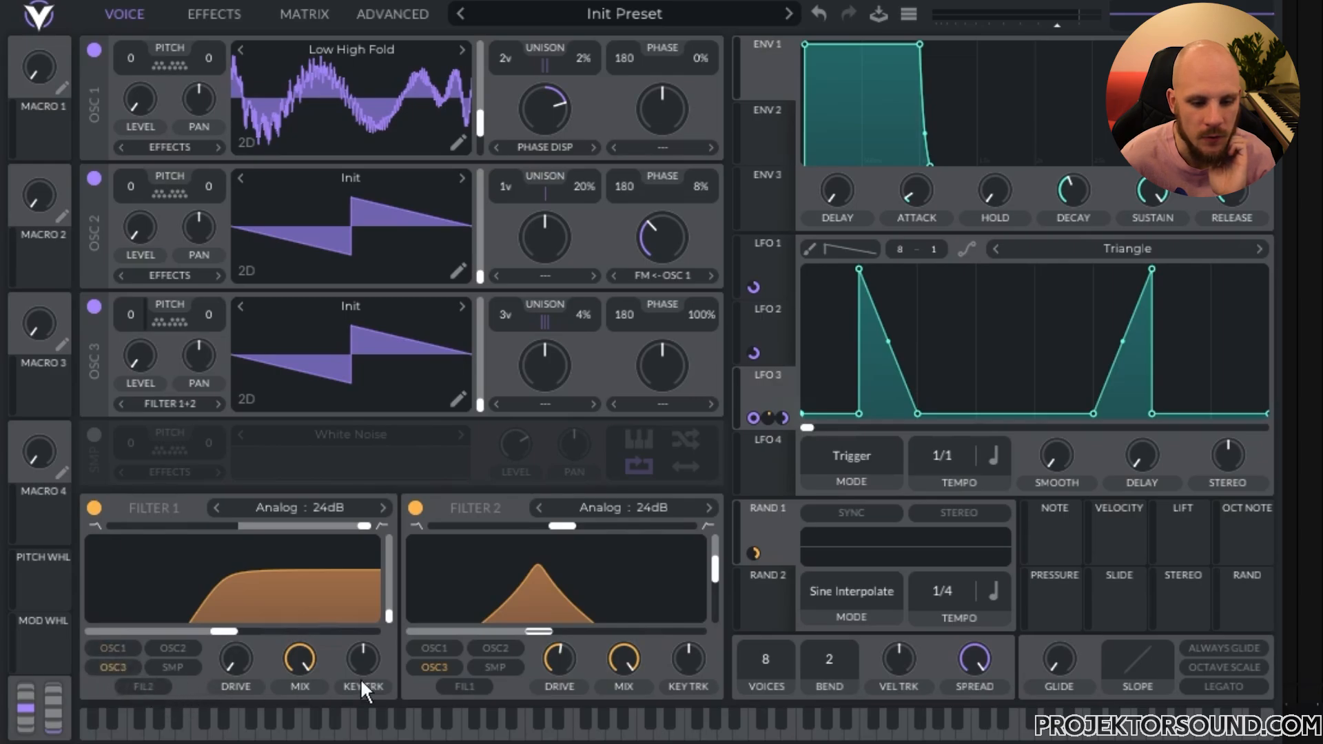
click(433, 670)
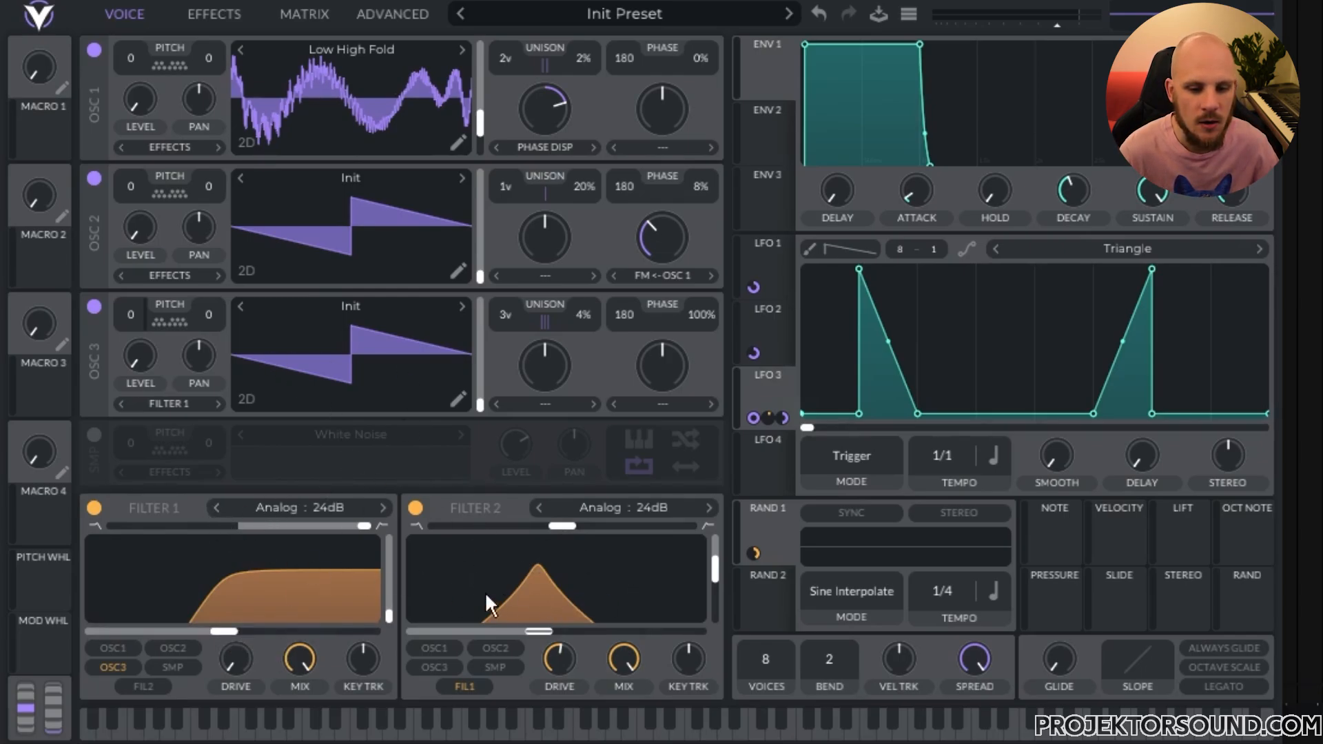
click(217, 508)
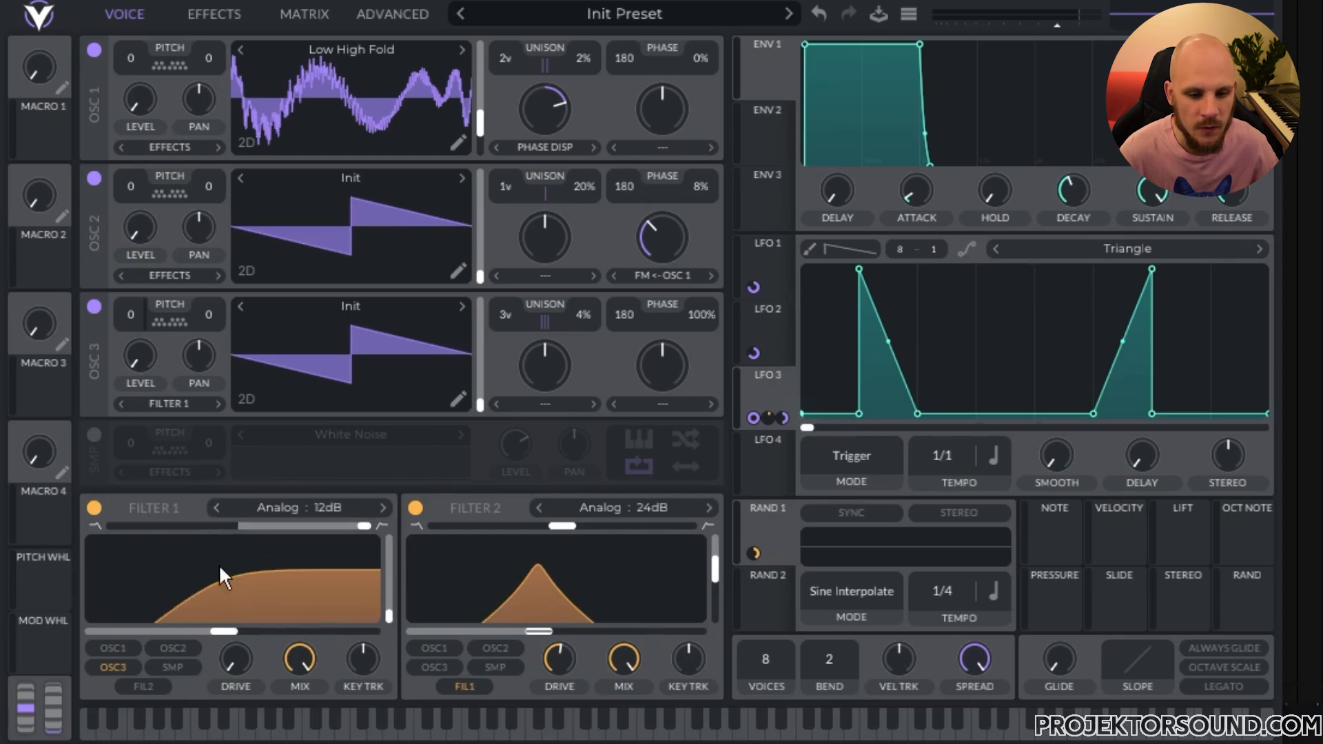
drag(231, 629, 320, 627)
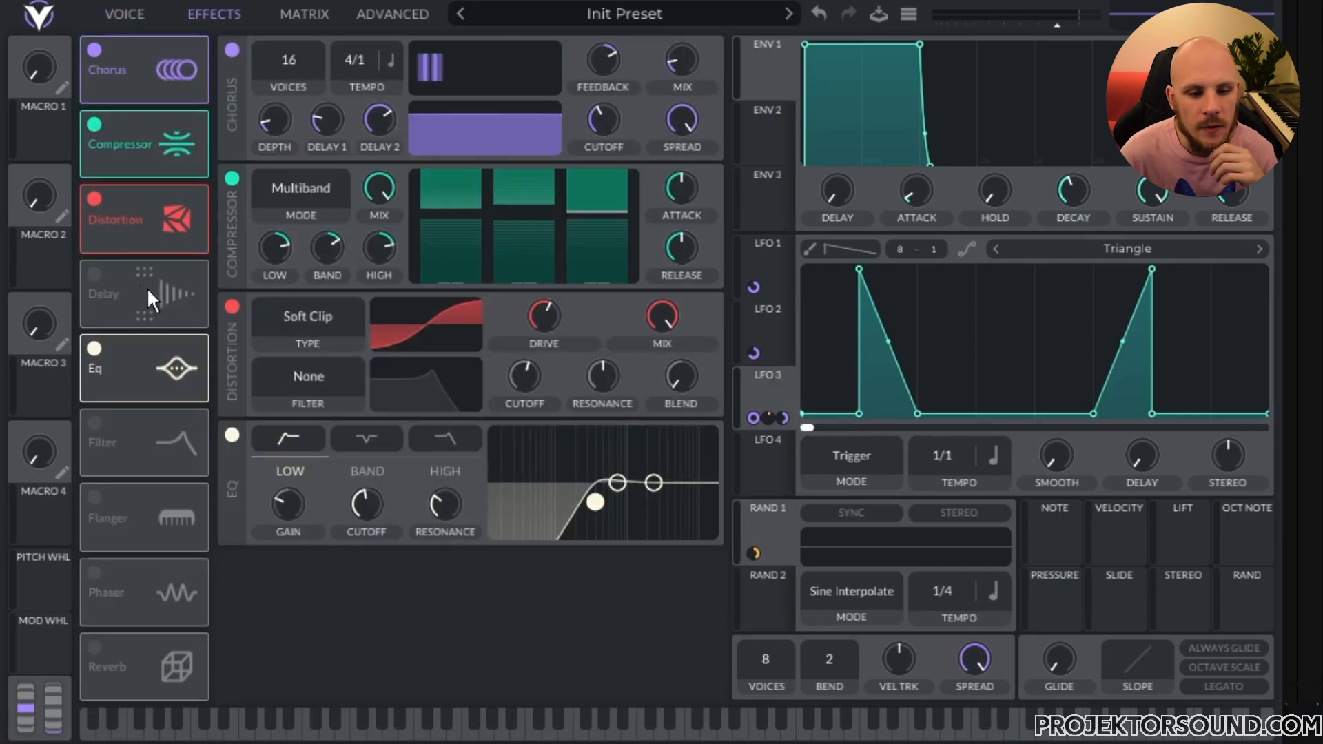
Step: Move the delay between the phaser and the reverb, enable it and set its mode to Ping Pong
drag(143, 280, 101, 591)
click(95, 573)
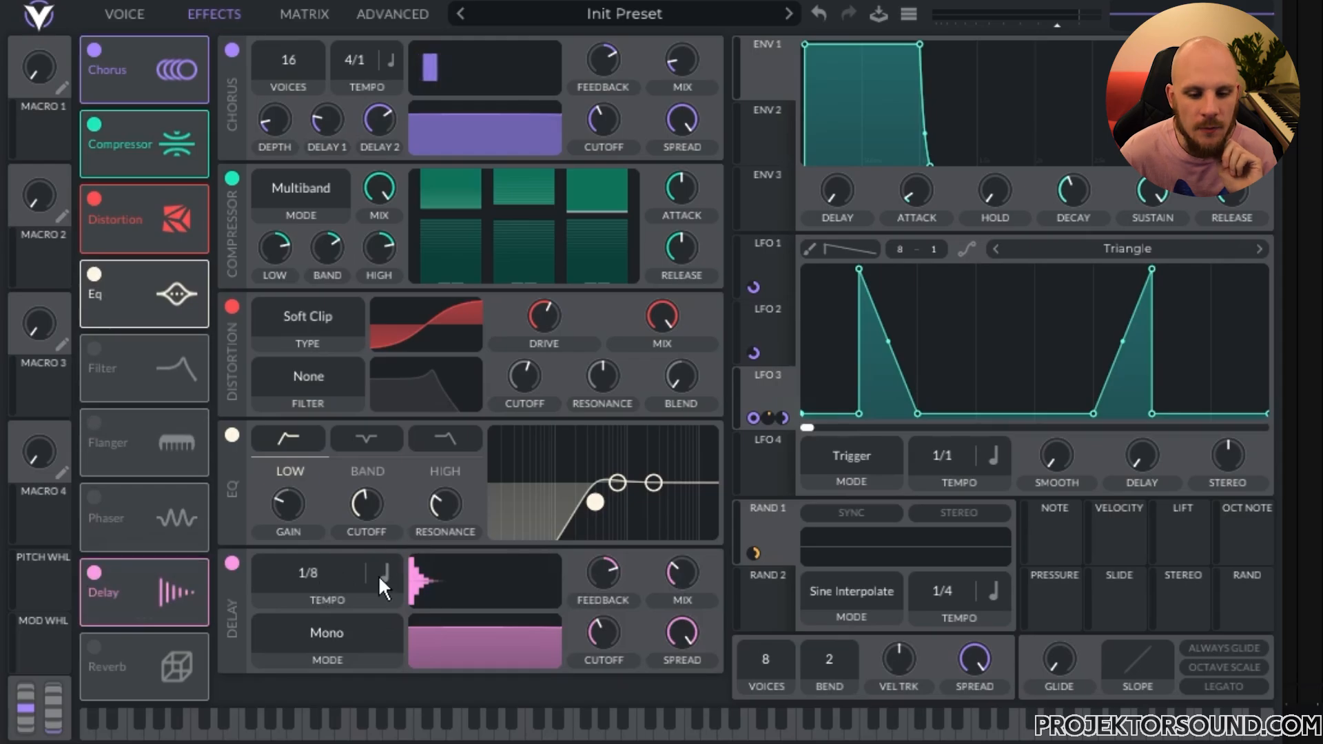
click(341, 627)
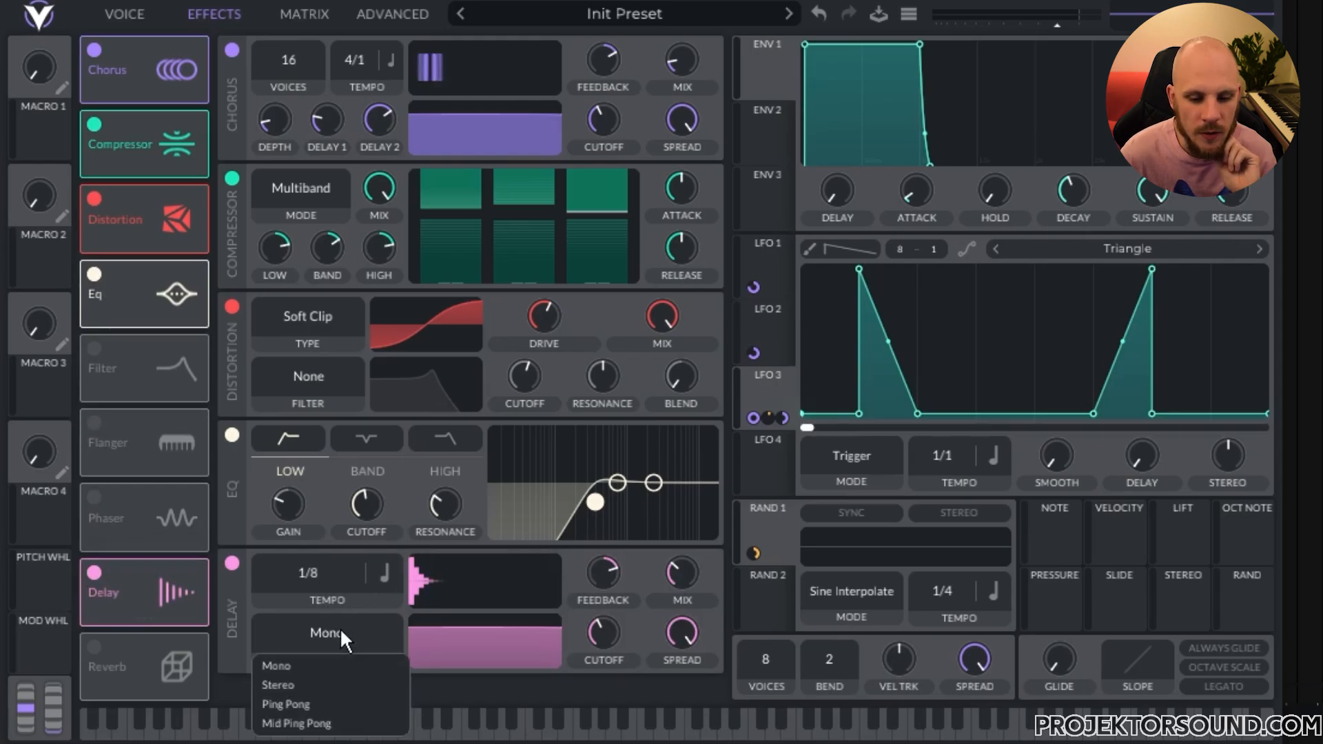
click(324, 704)
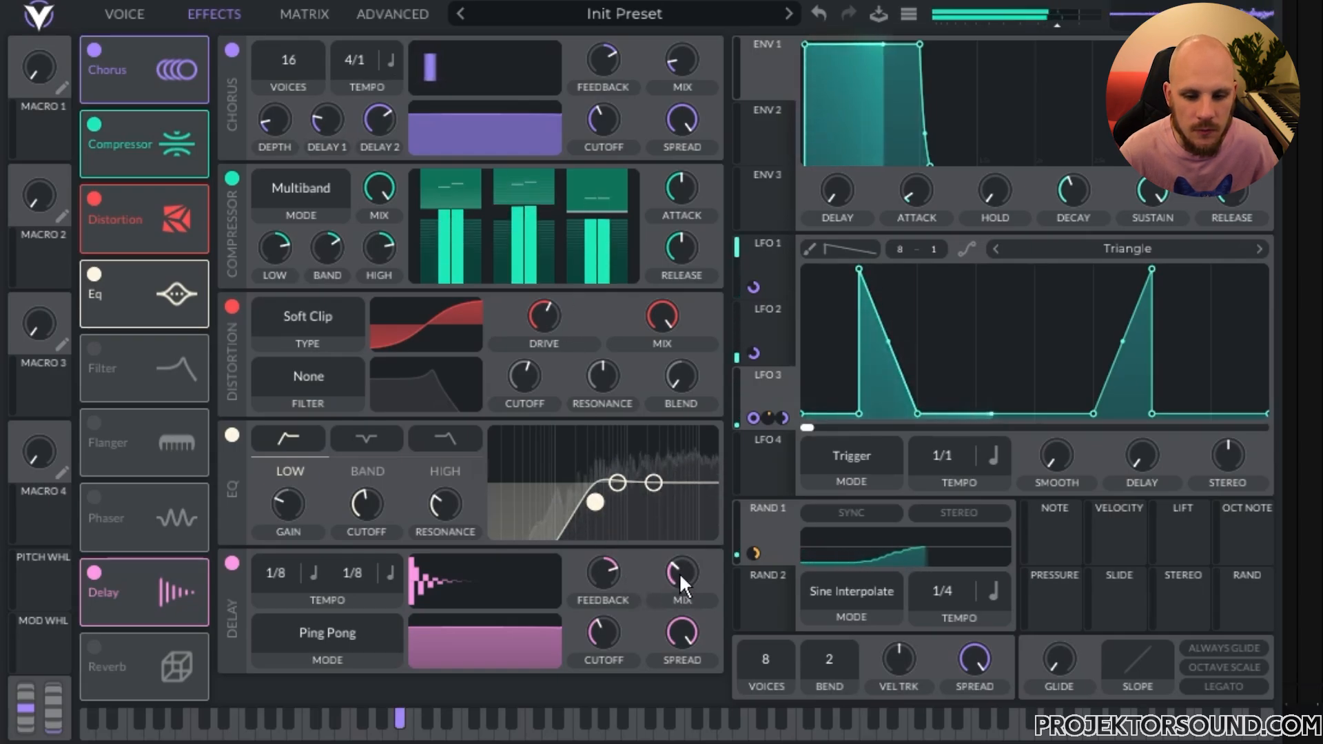
Step: Narrow the delay's filter spread, raise its cutoff and feedback, and fine-tune its mix
drag(679, 575, 684, 572)
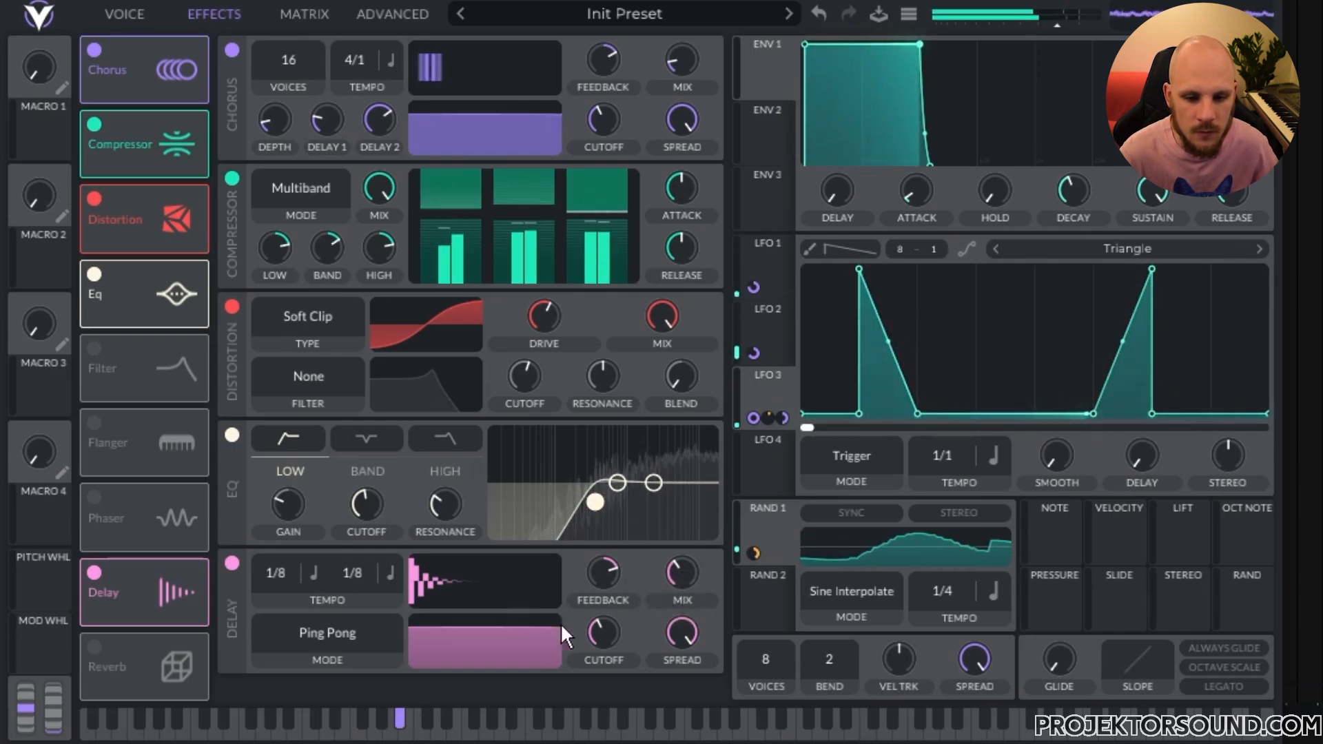
drag(680, 632, 668, 710)
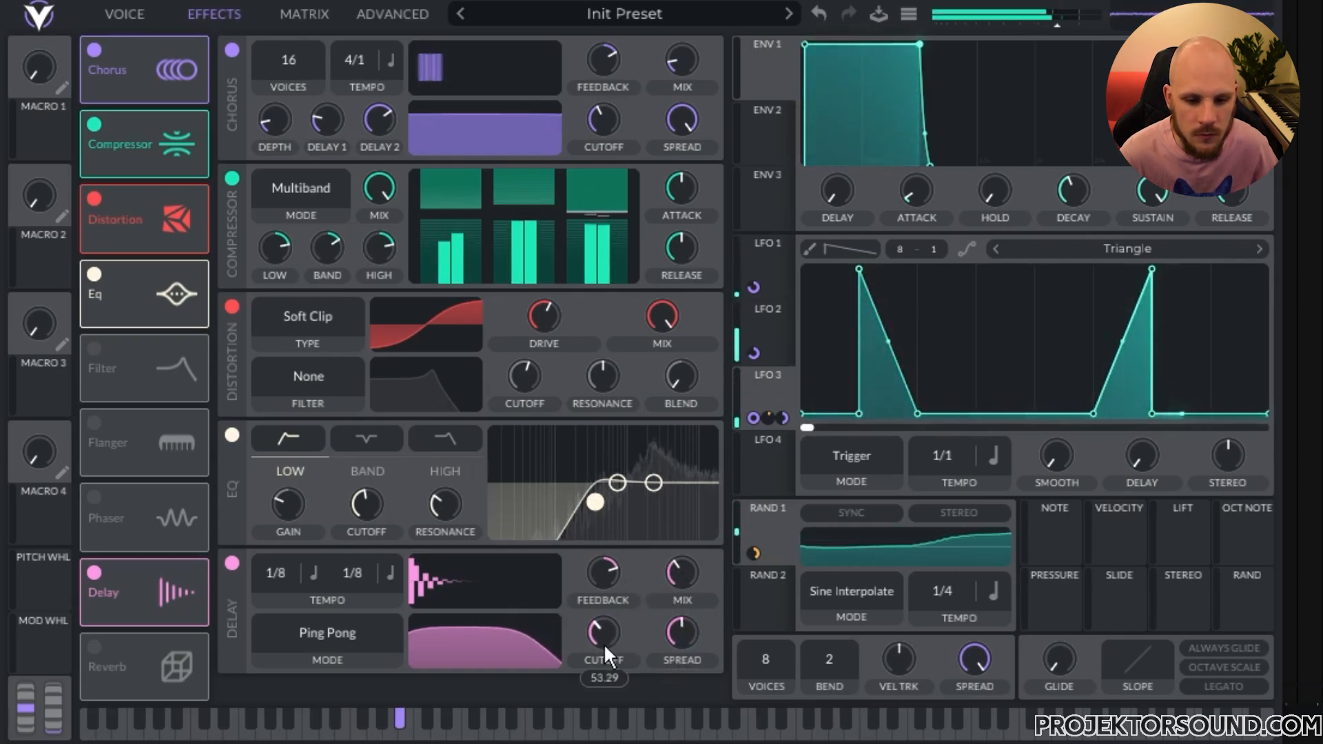
drag(603, 643, 684, 652)
drag(682, 567, 606, 574)
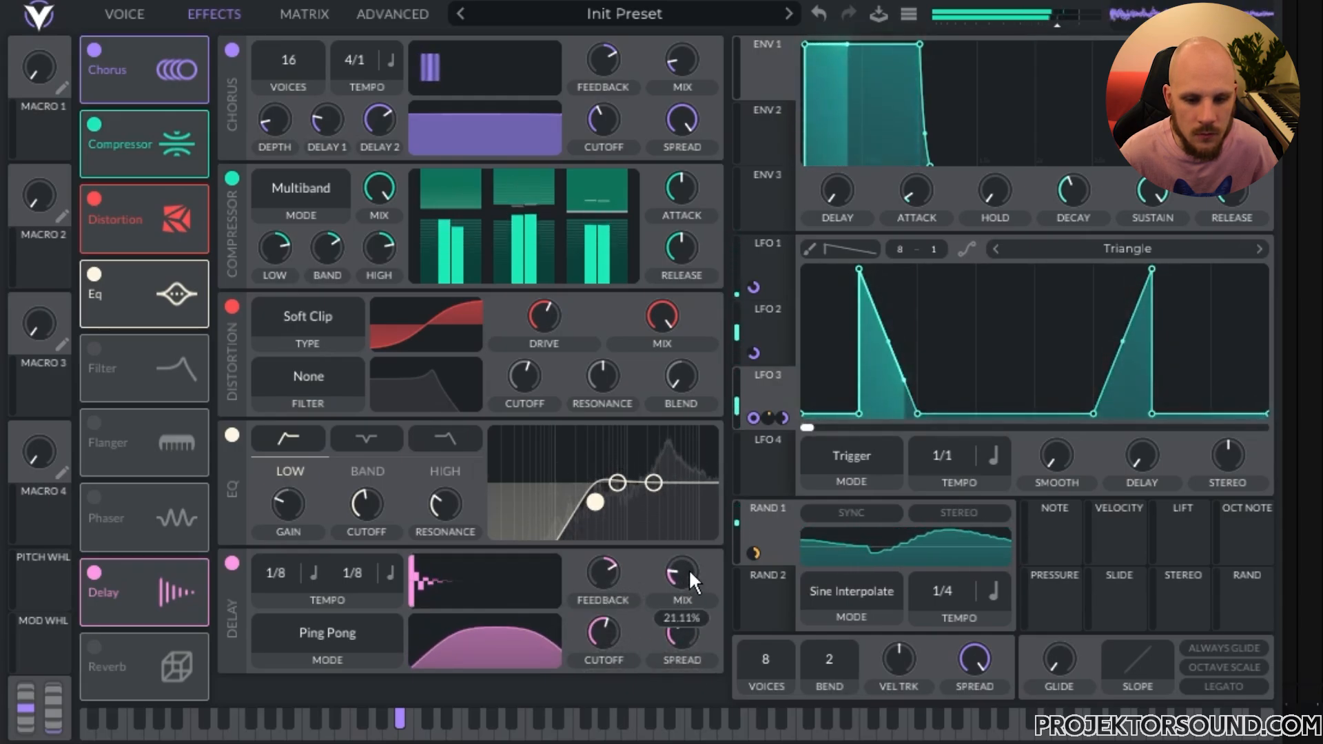
drag(688, 569, 694, 561)
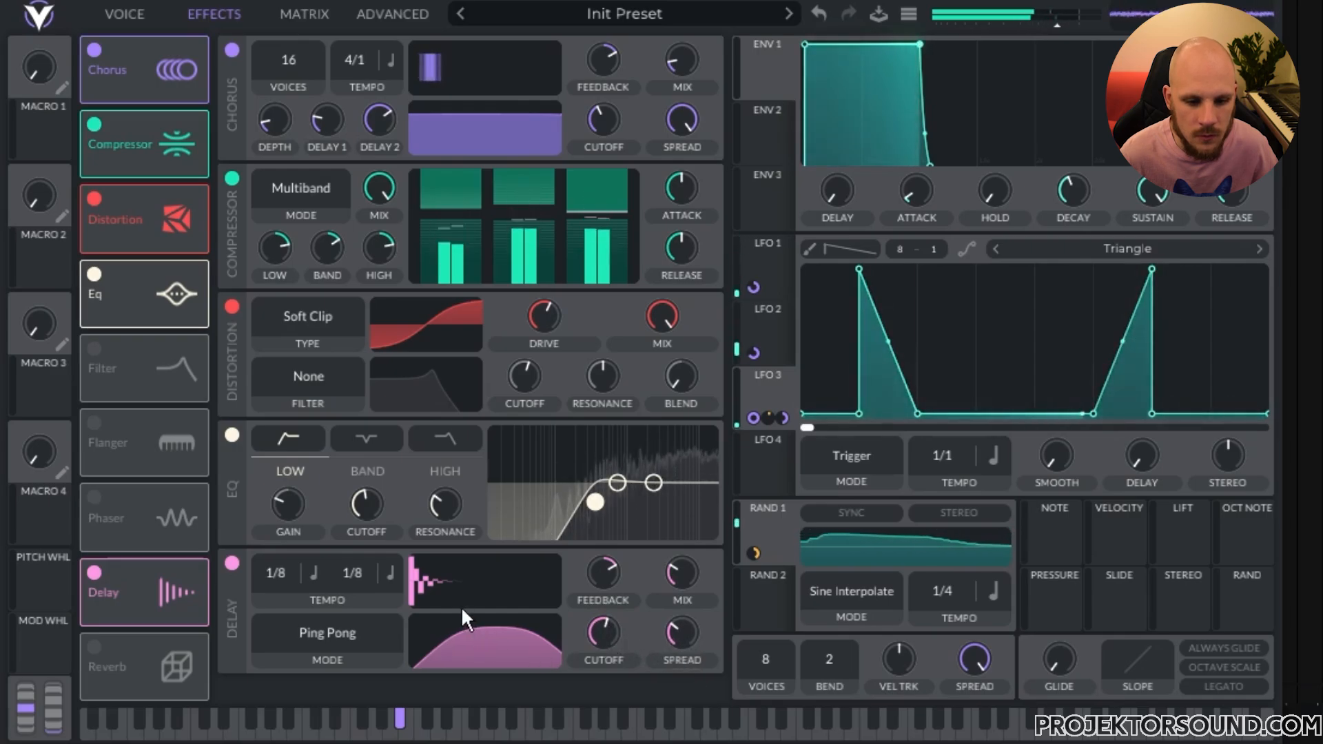
Step: Assign Macro 4 to the delay's feedback by about 0.709 and to its zeroed mix by about 0.388
drag(41, 524, 606, 622)
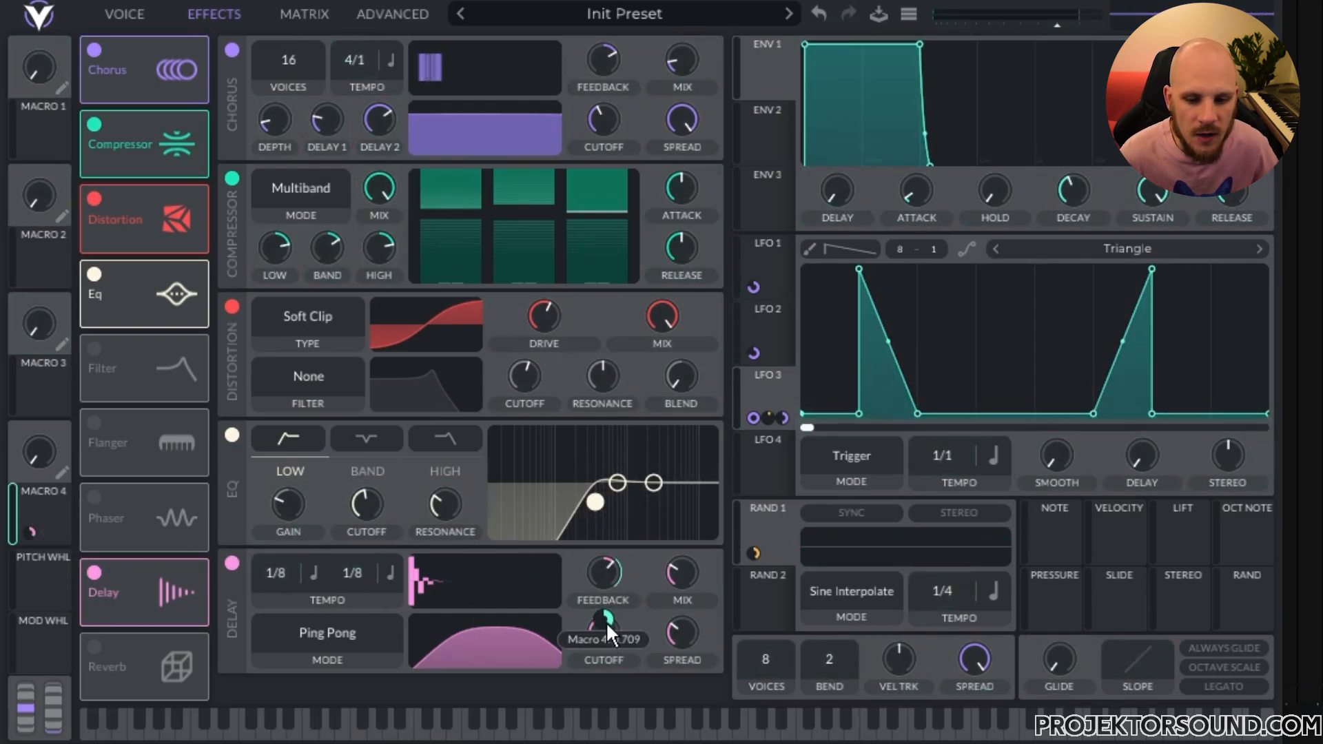
drag(689, 578, 689, 631)
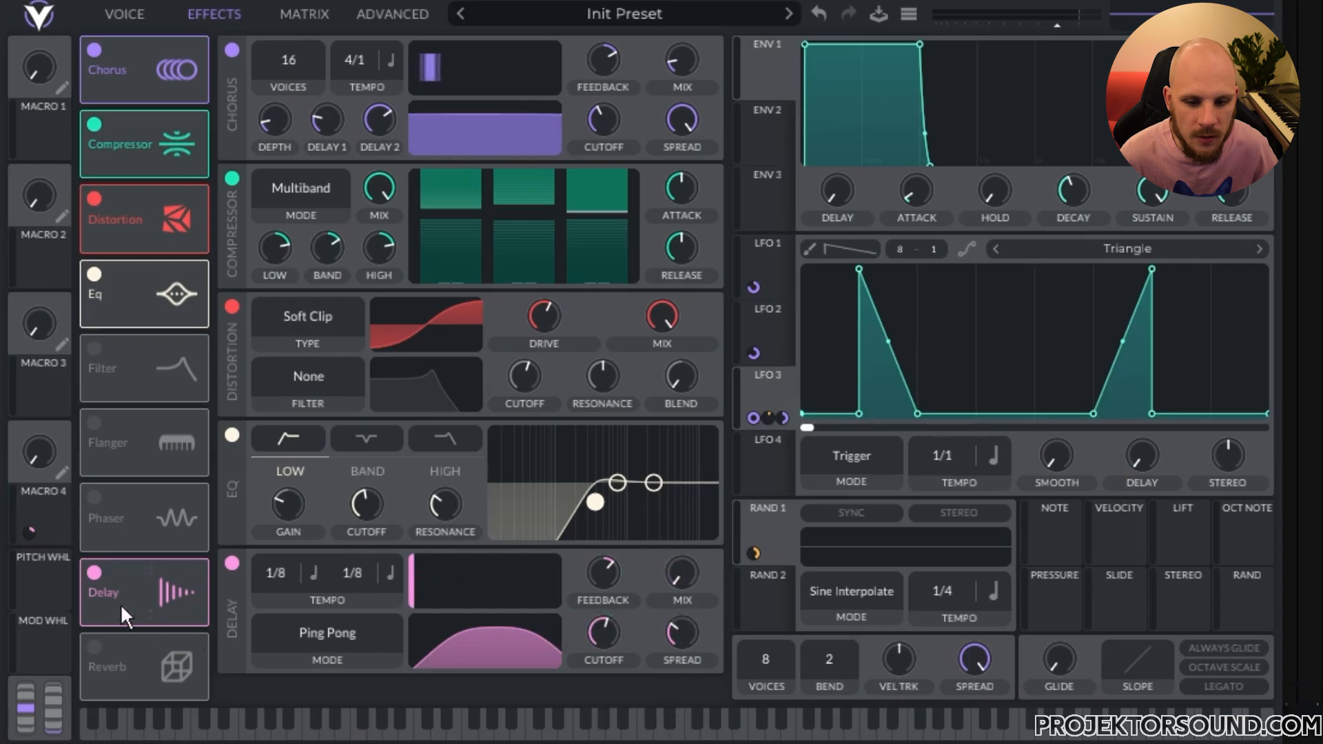
drag(41, 524, 682, 586)
drag(682, 620, 681, 641)
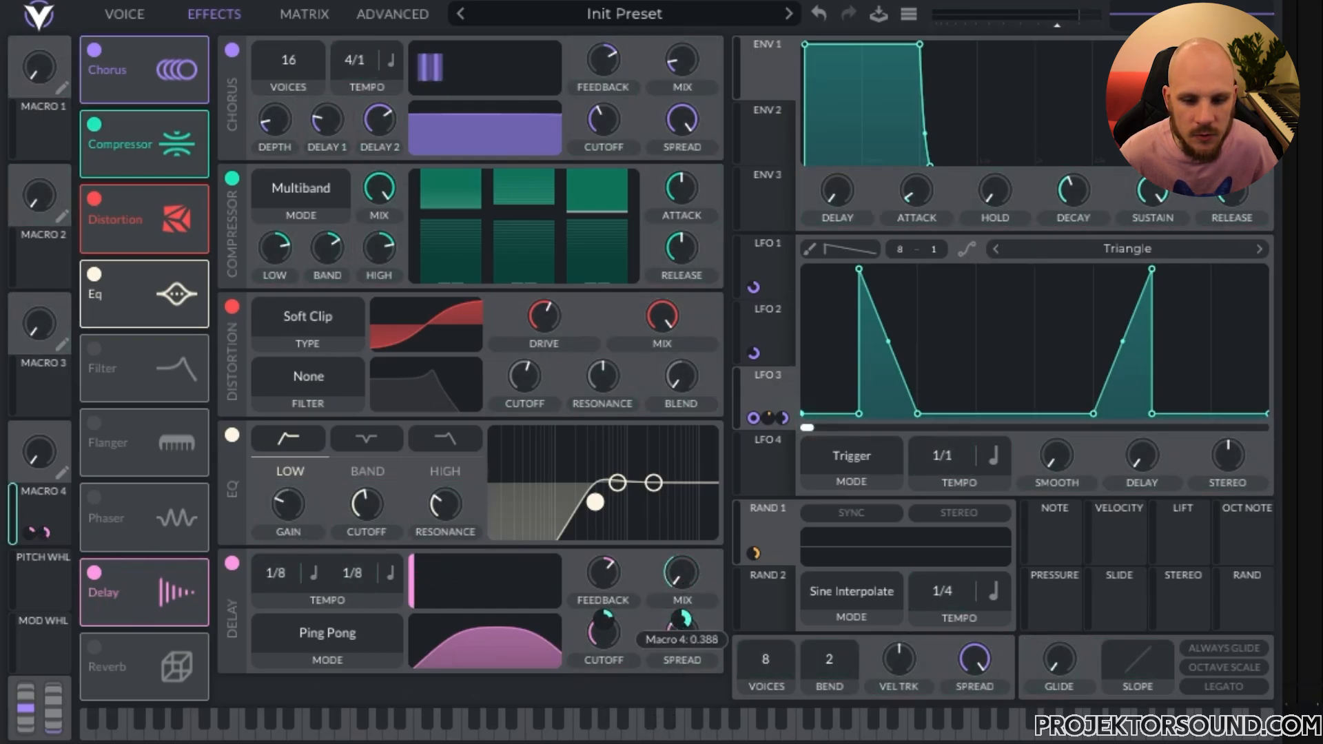
Step: Rename Macro 4 as Ambience
click(64, 474)
text(Ambience)
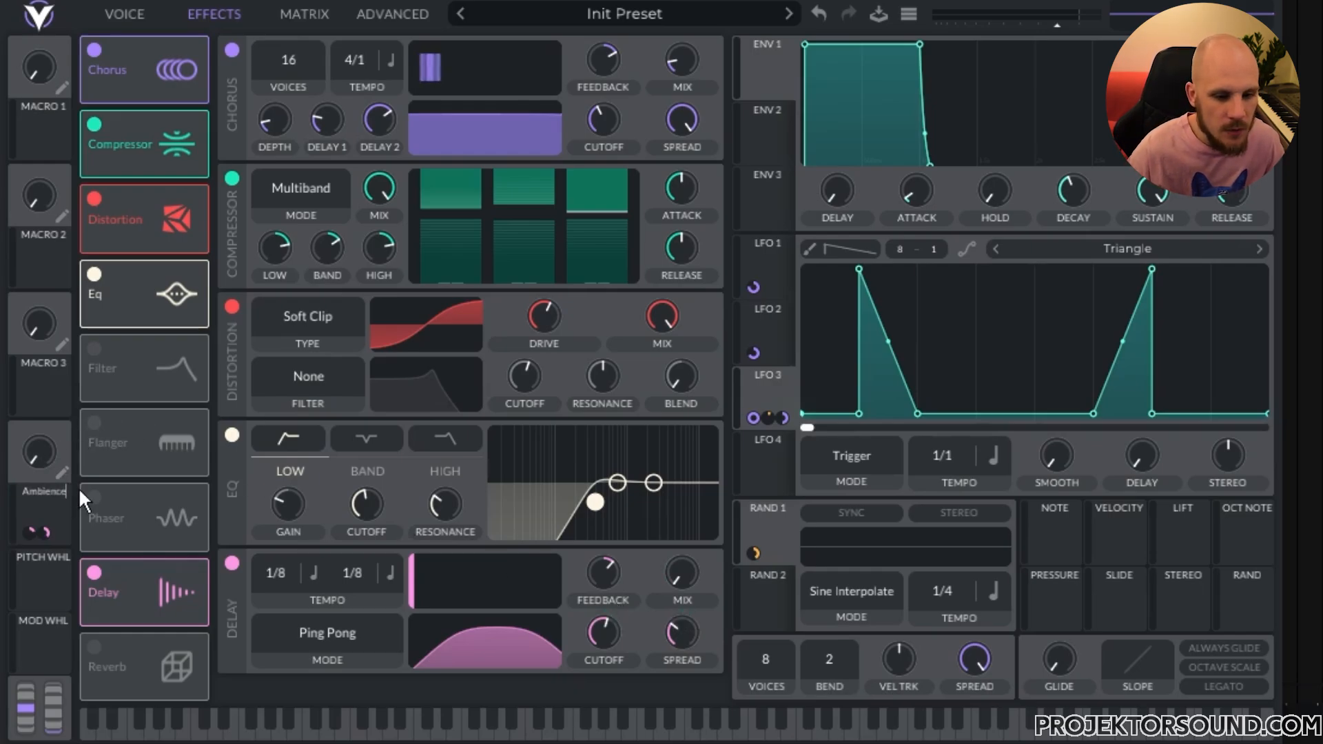
key(Return)
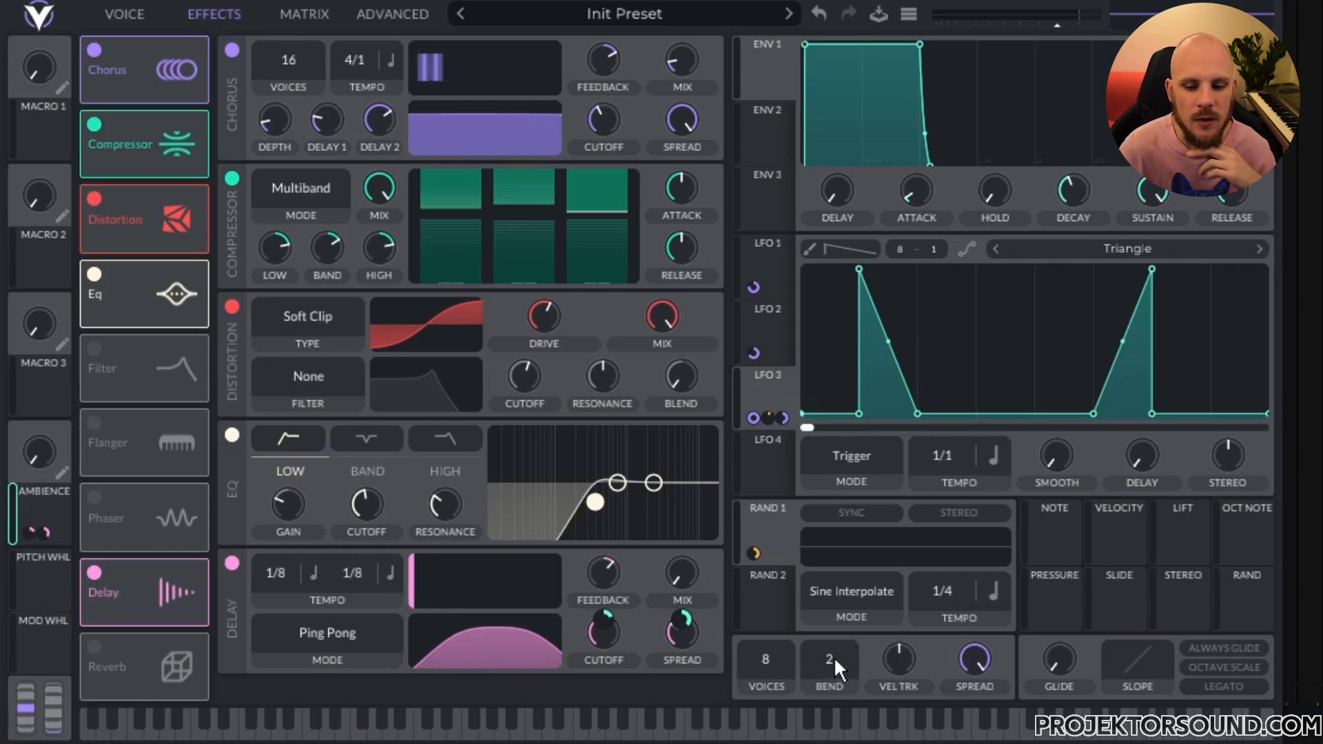
Step: Set the patch to 1 voice with a pitch bend of 12, and add glide with legato enabled
drag(835, 661, 858, 578)
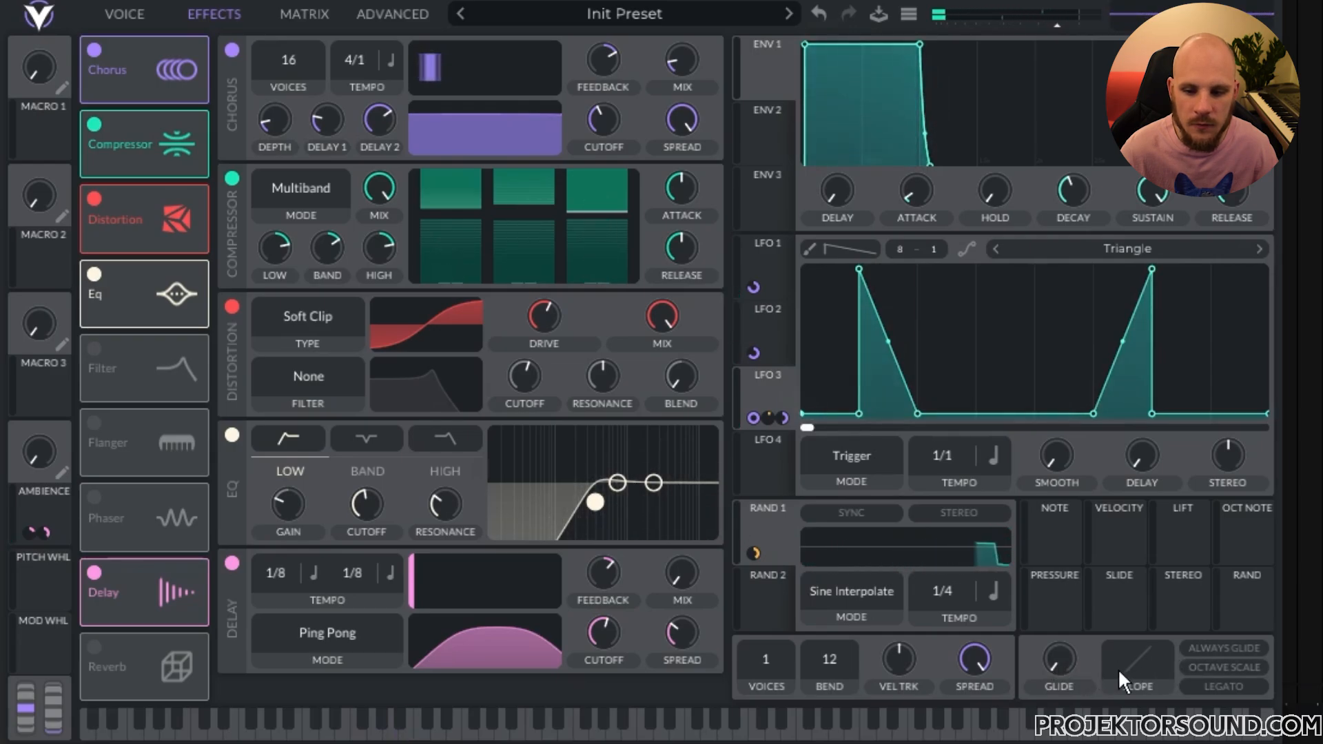
drag(1059, 660, 1077, 627)
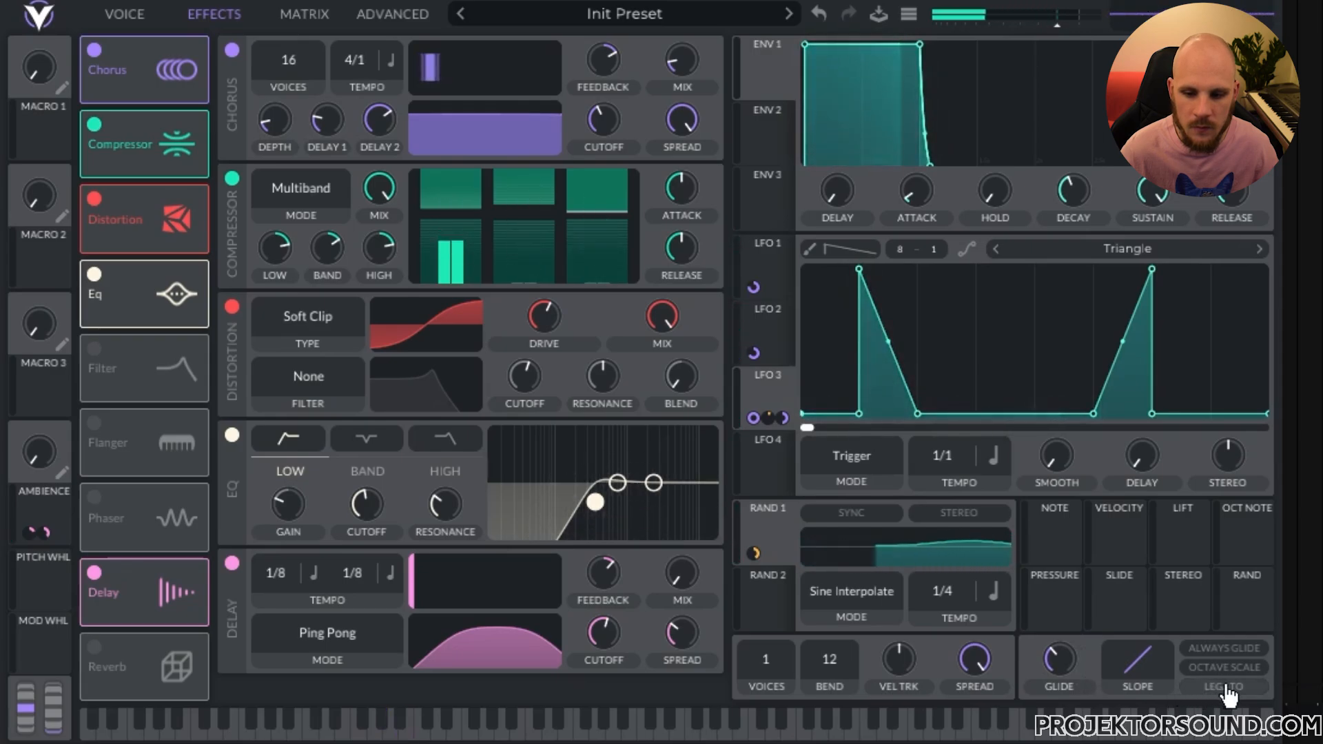
click(1199, 687)
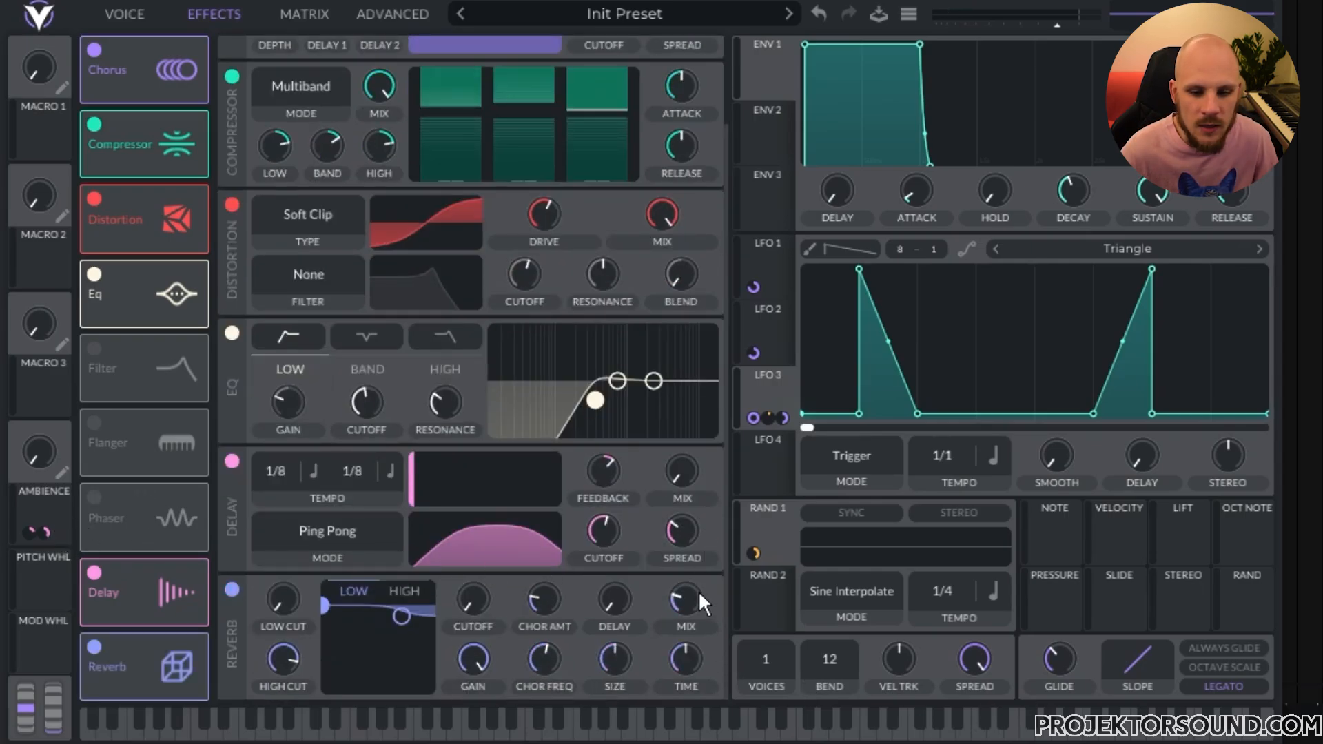
Step: Assign the Ambience macro to the reverb's mix and time with partial amounts, and turn the macro fully up
drag(58, 511, 684, 603)
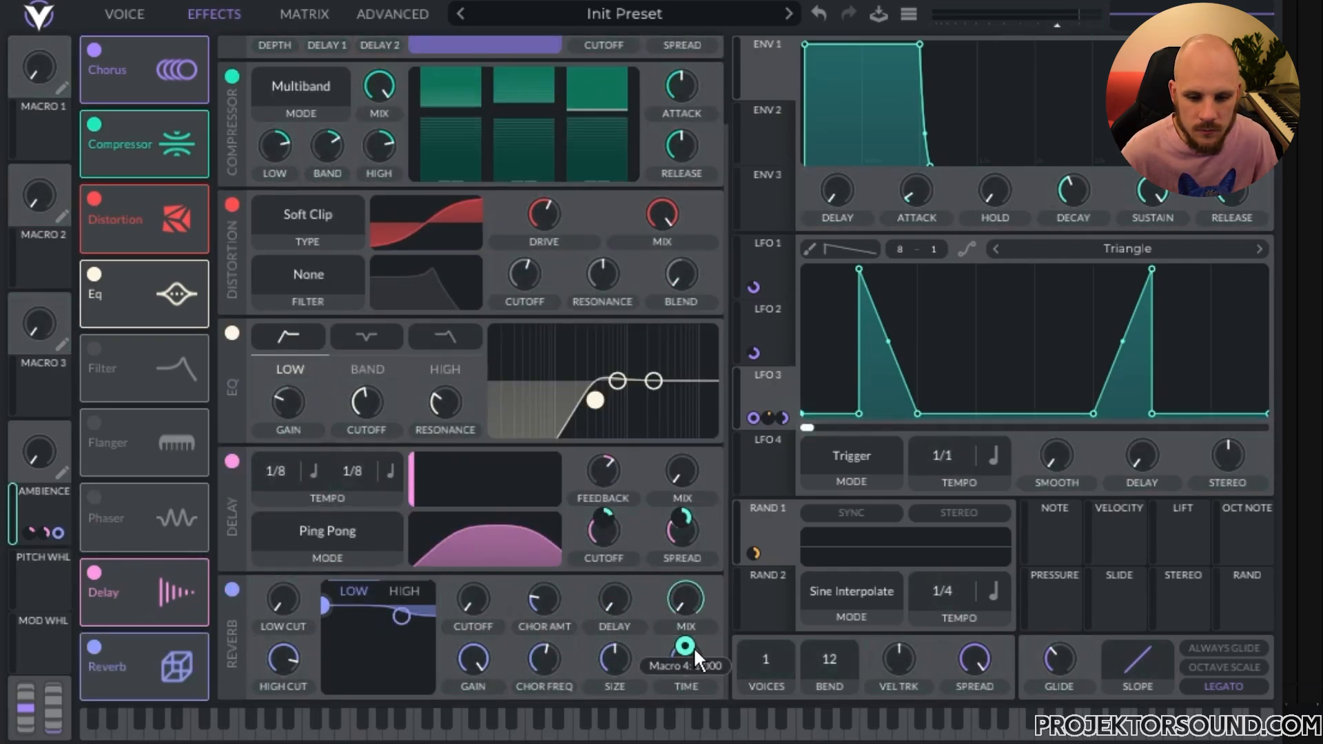
drag(690, 648, 690, 677)
click(690, 672)
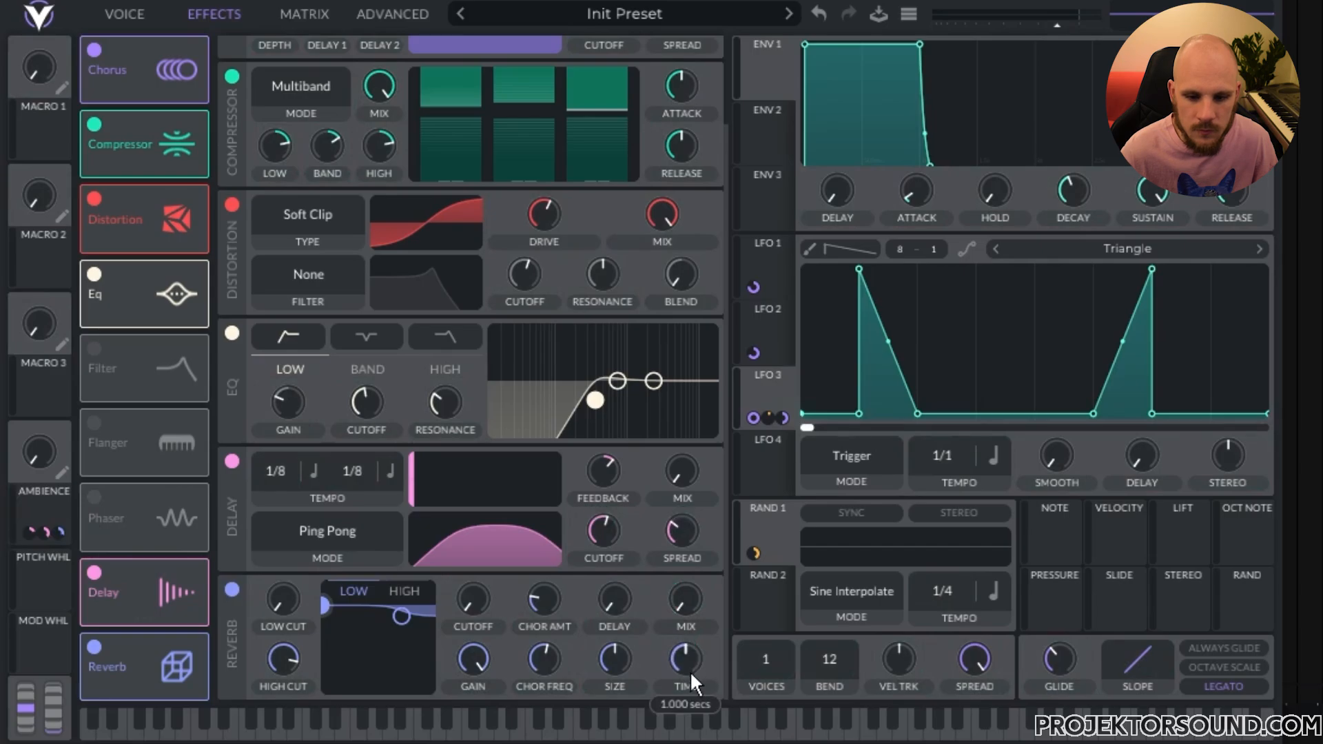
drag(43, 509, 679, 667)
drag(687, 703, 687, 706)
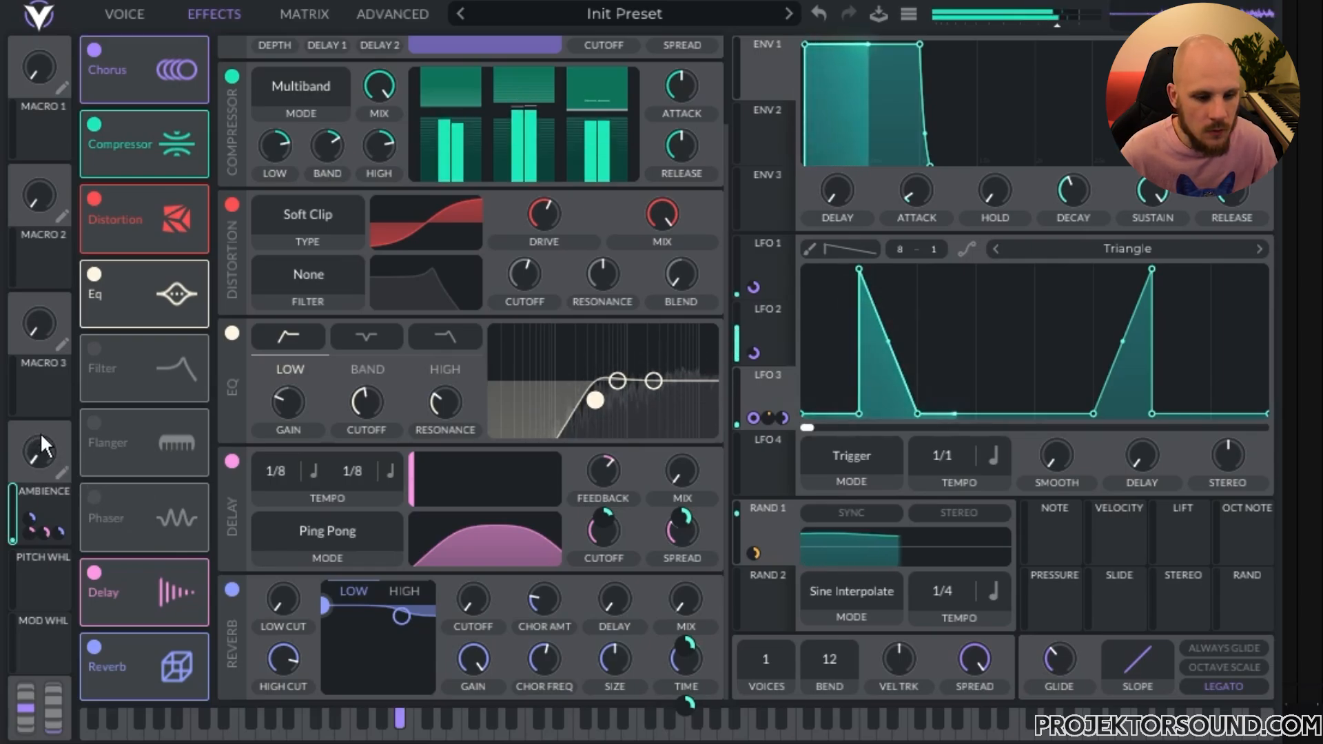
drag(40, 432, 72, 270)
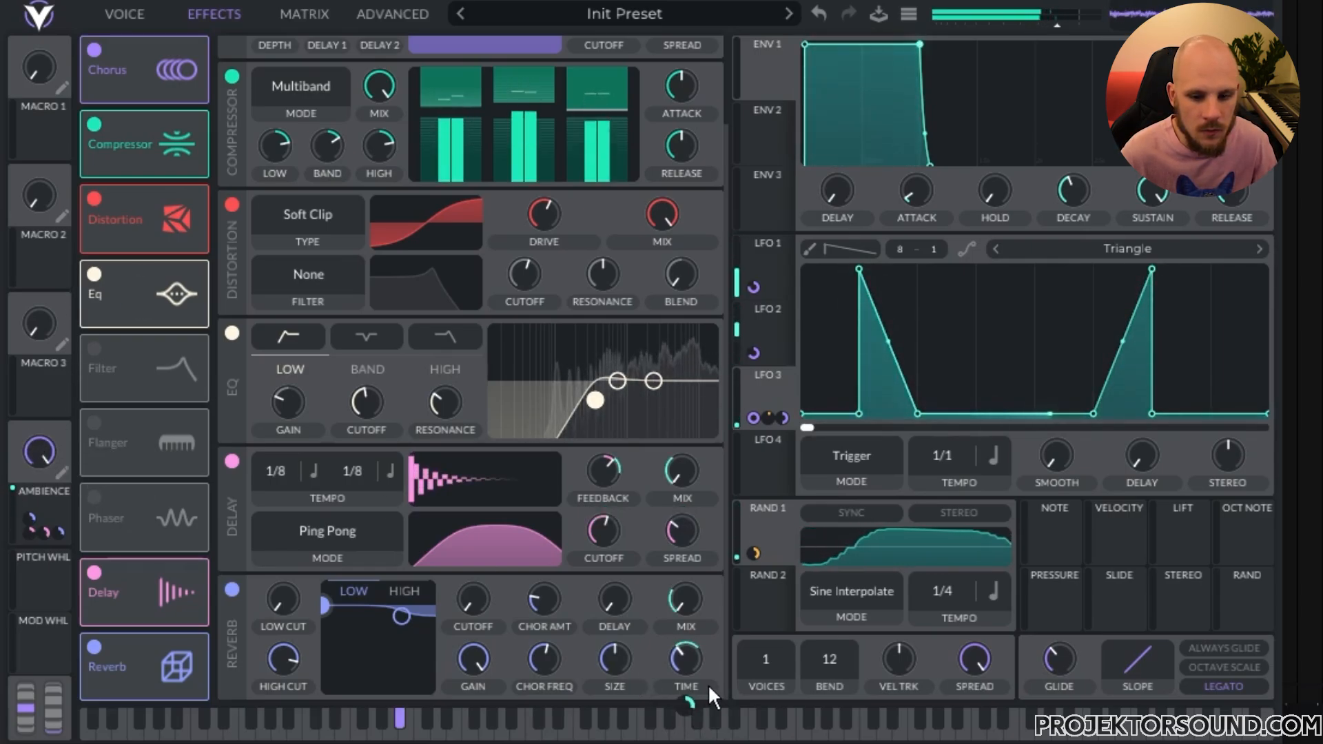
Step: Cut the reverb's low shelf at a higher cutoff, adjust its high shelf, and narrow the delay's filter spread
drag(329, 604, 349, 649)
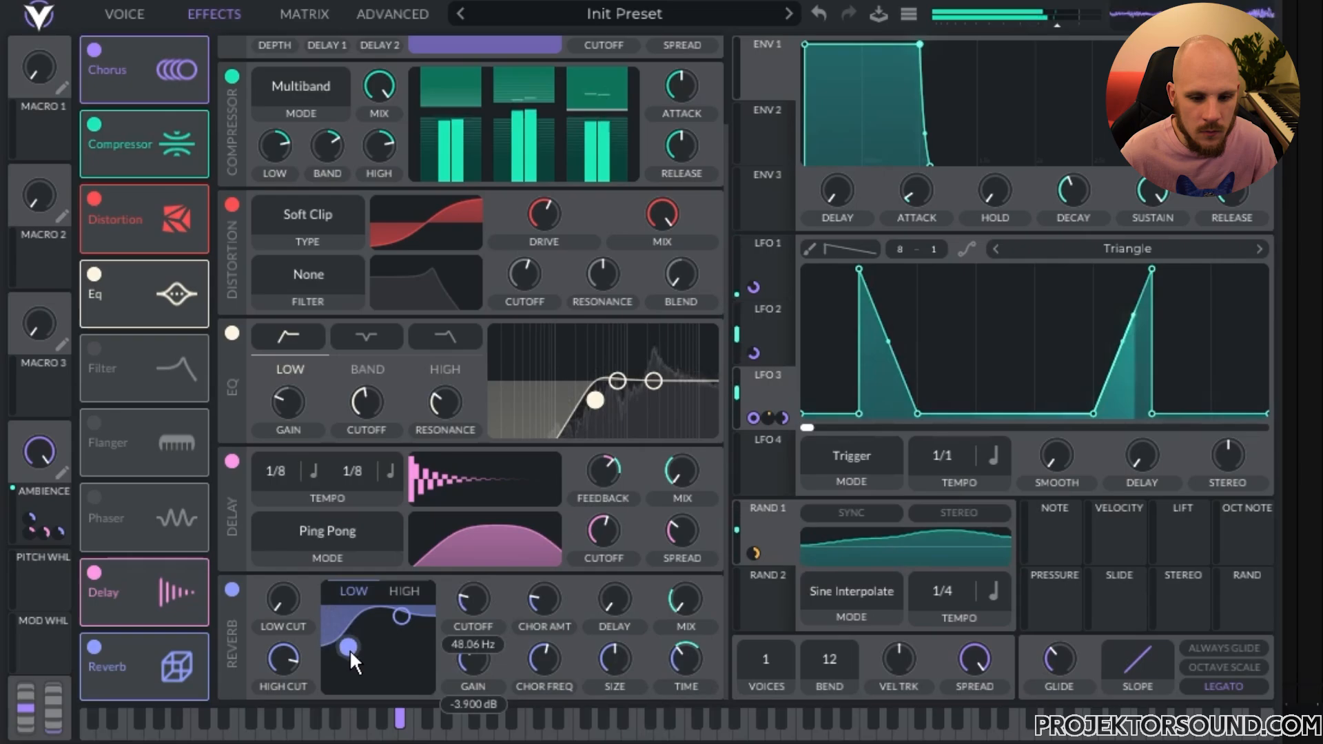
drag(404, 610, 402, 616)
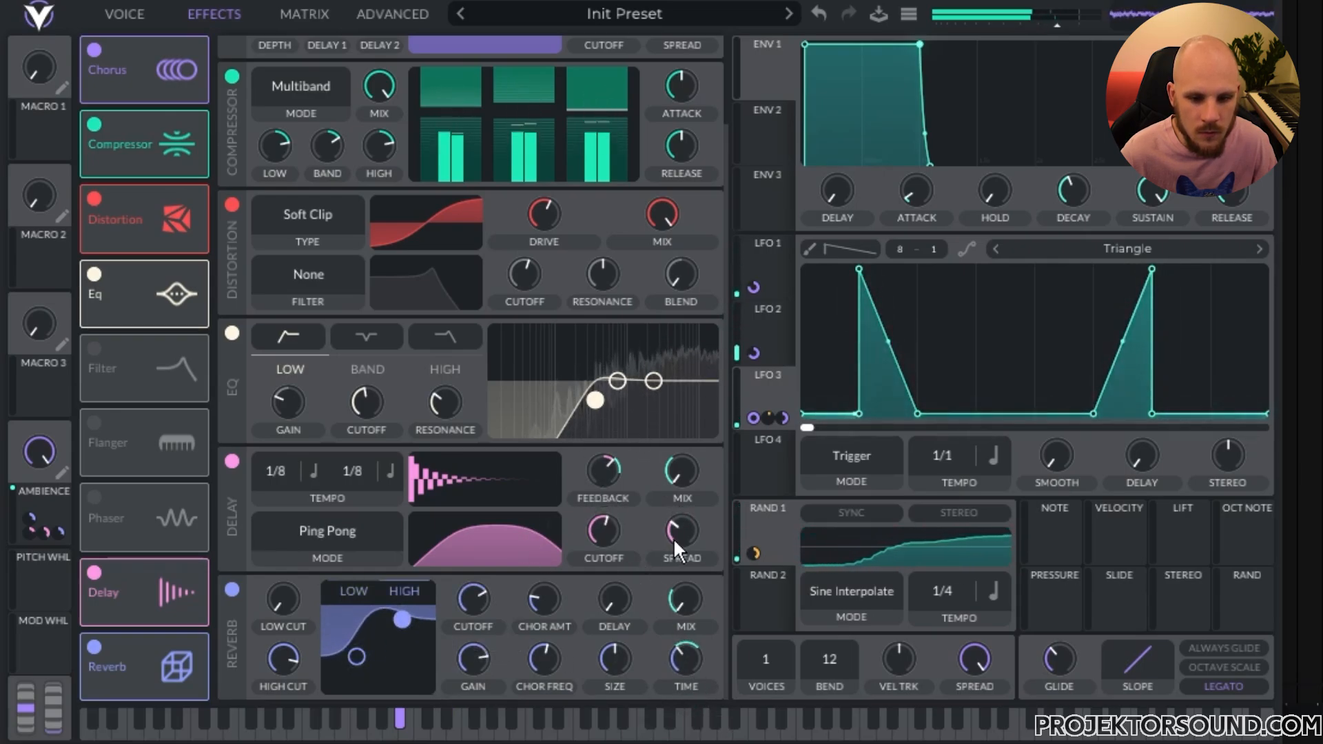
drag(672, 543, 635, 541)
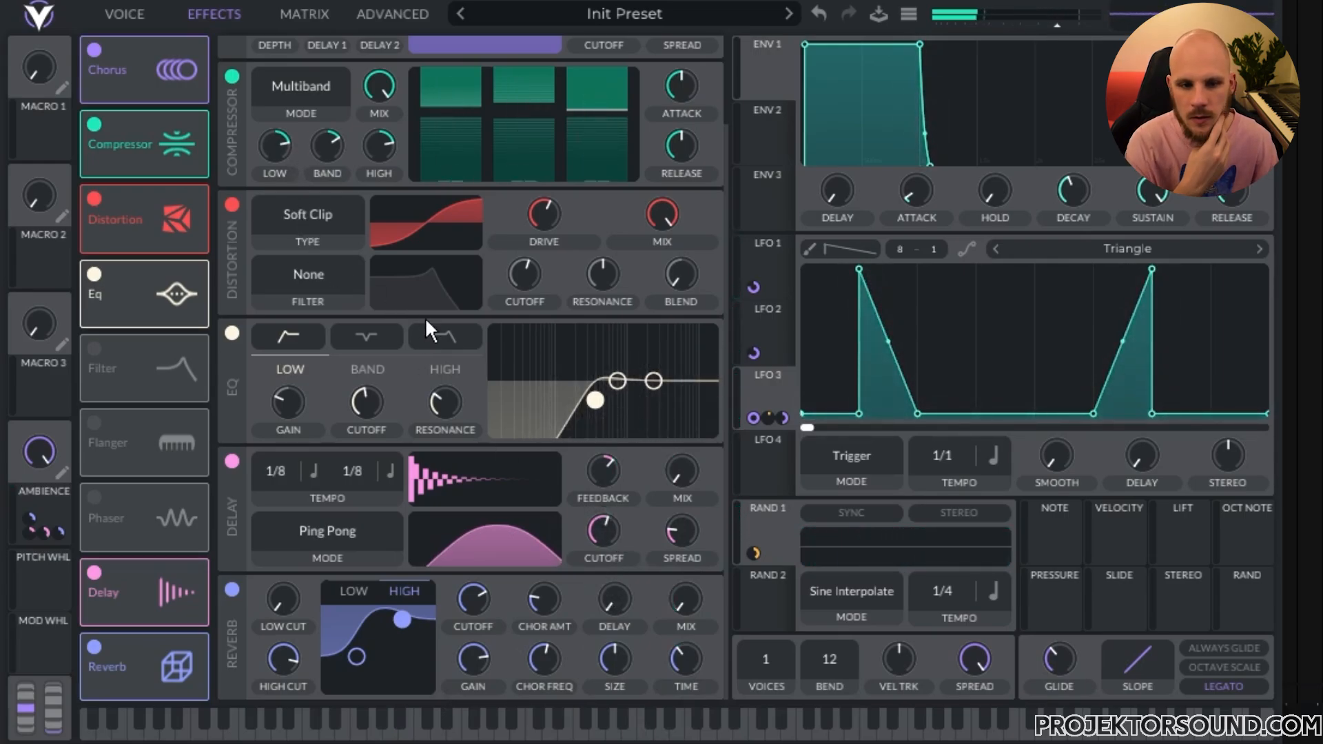
Step: Load the Factory Basic Shapes wavetable into oscillator 2 and raise its frame position above the sine shape
click(119, 12)
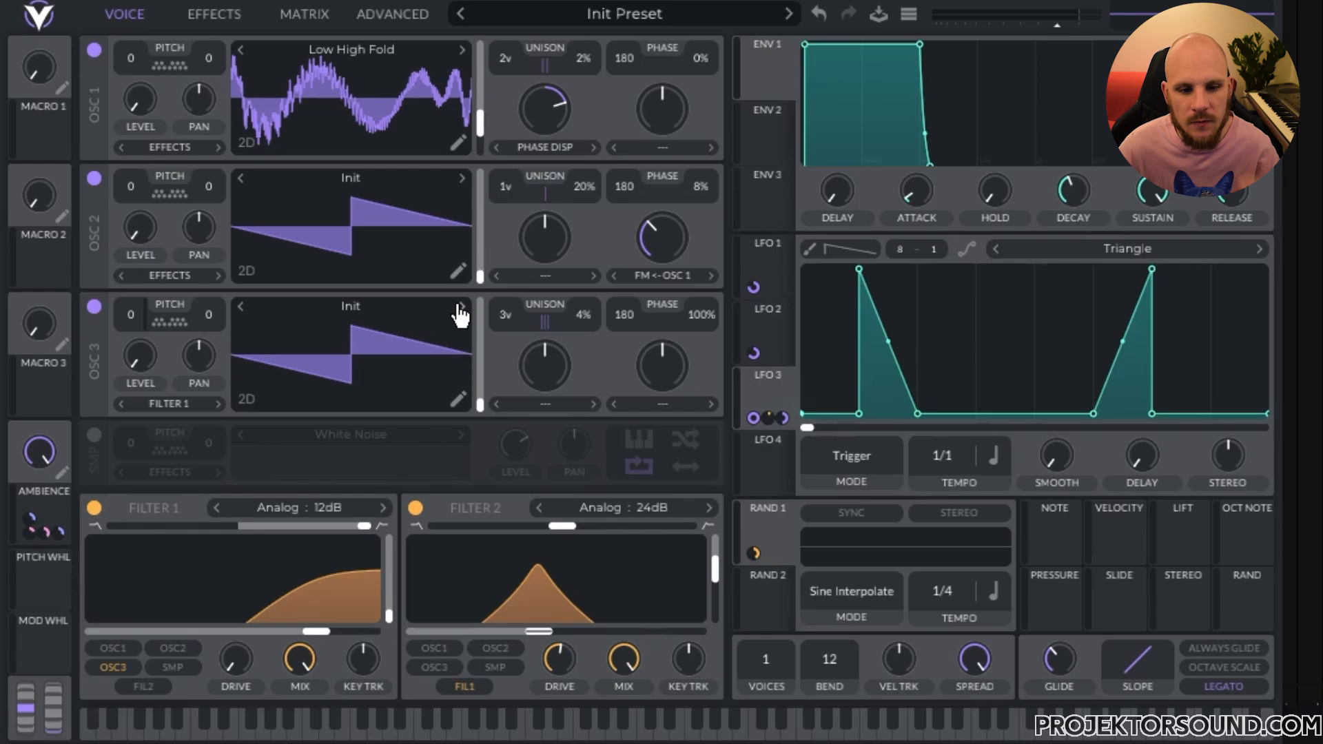
click(338, 180)
click(872, 222)
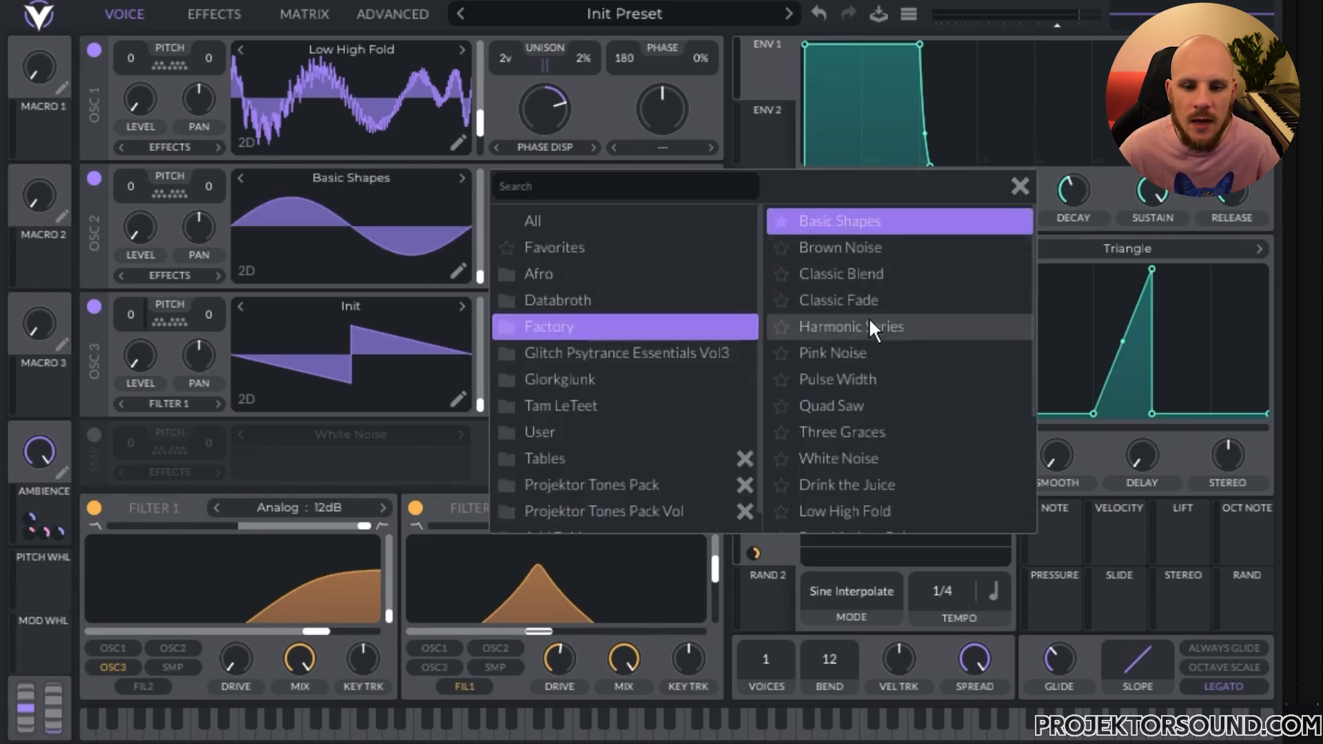
mouse_move(478, 267)
mouse_down()
mouse_move(481, 234)
mouse_move(480, 254)
mouse_up()
click(1019, 187)
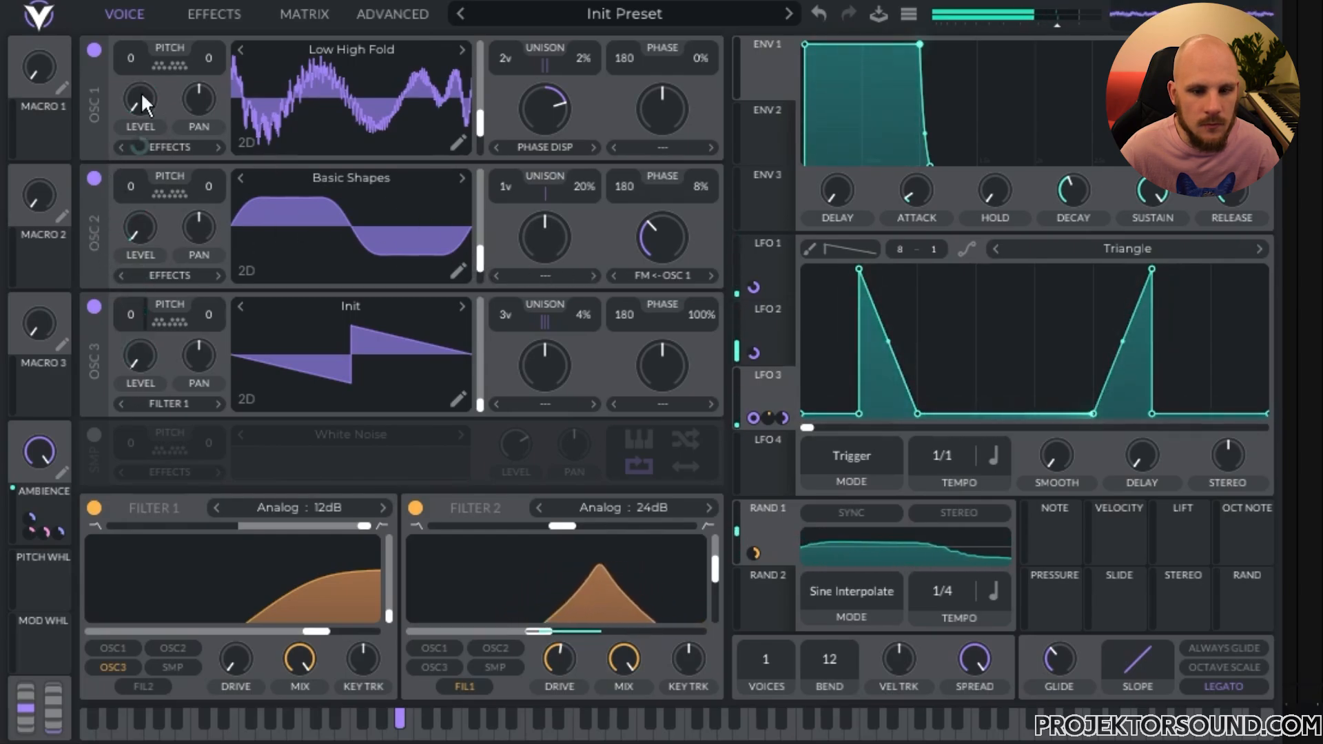
Step: Turn off oscillator 3 and set oscillator 2's wavetable frame to about 48
click(95, 51)
click(94, 50)
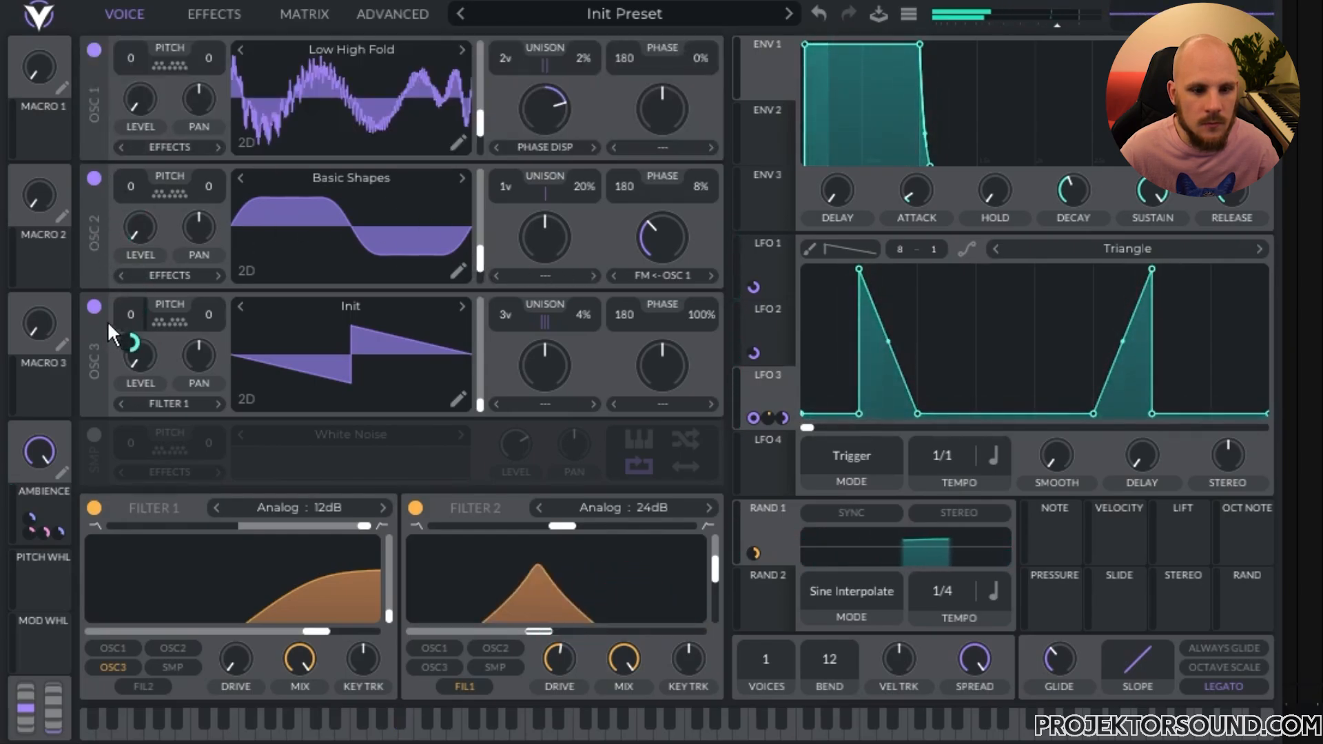
click(95, 307)
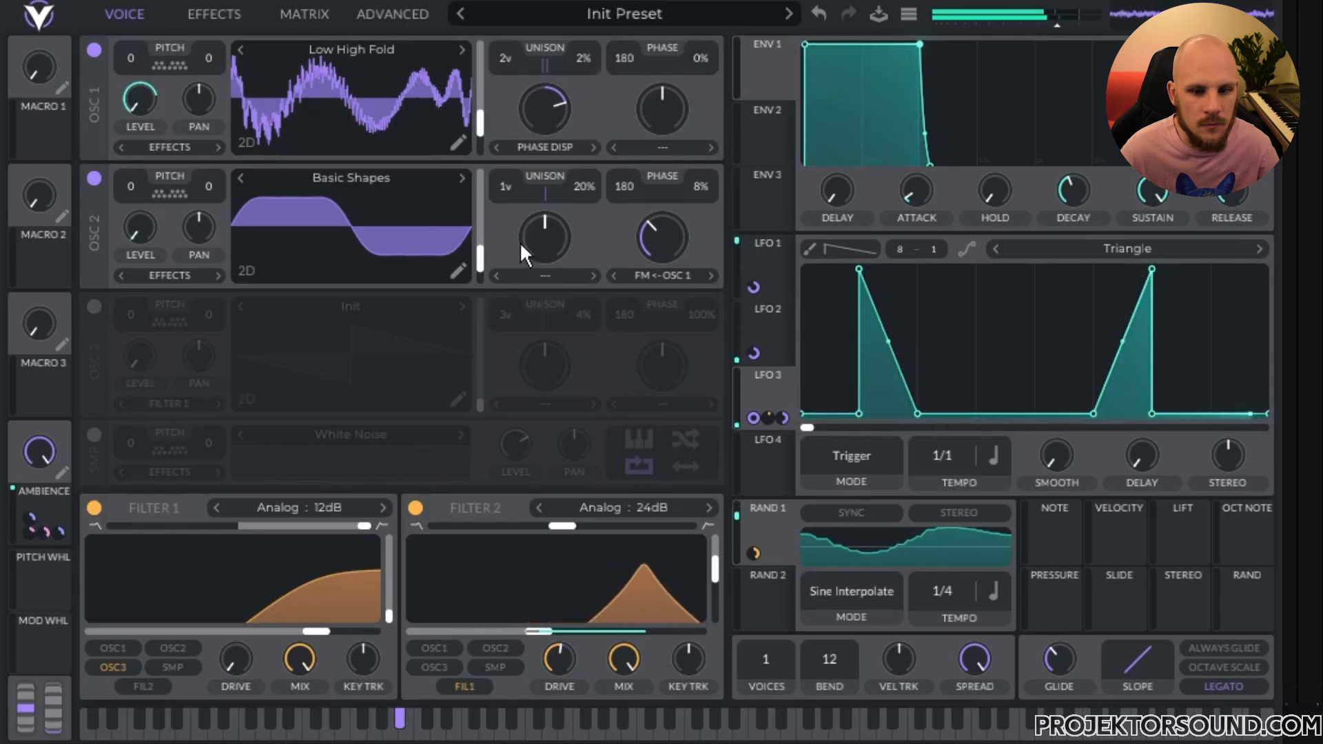
mouse_move(471, 259)
mouse_down()
mouse_move(485, 238)
mouse_move(485, 283)
mouse_move(494, 162)
mouse_move(482, 256)
mouse_up()
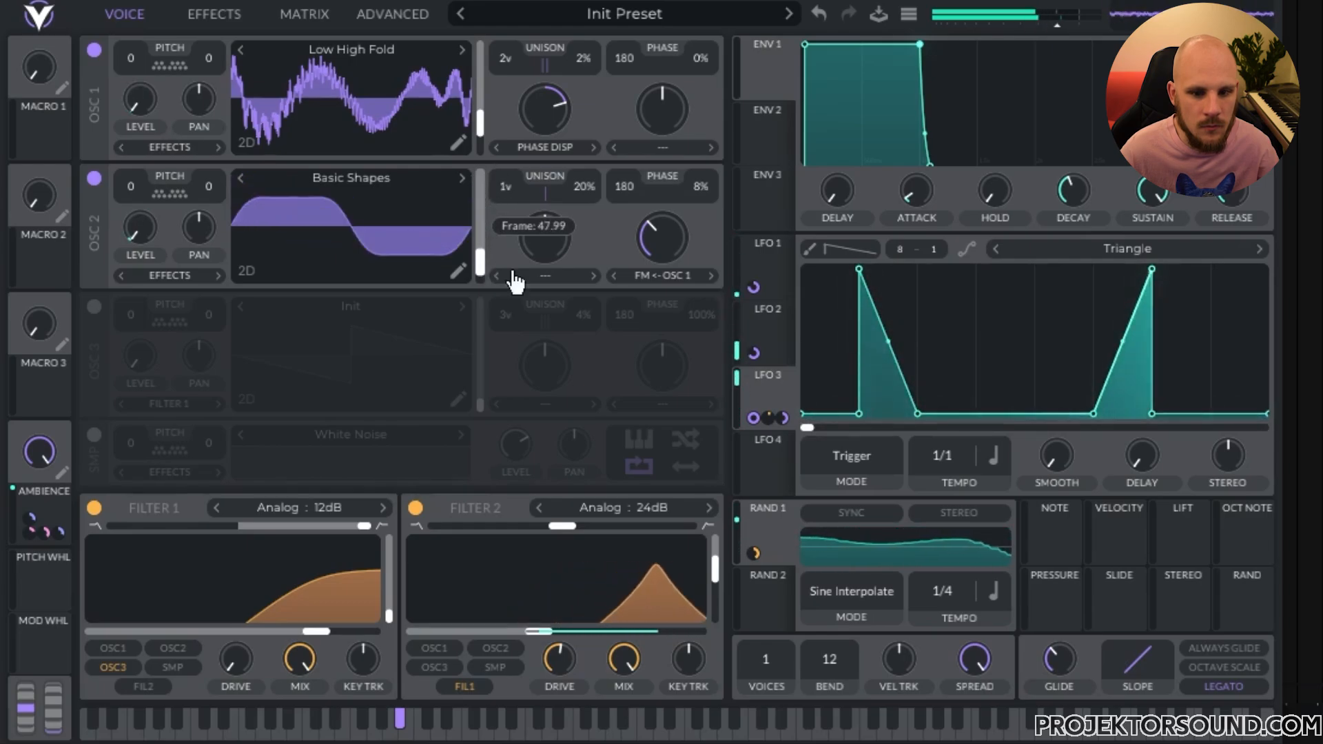
Step: Try the Formant Scale spectral morph at 100% on oscillator 2 and shift the oscillator's wavetable frame
click(549, 278)
click(573, 353)
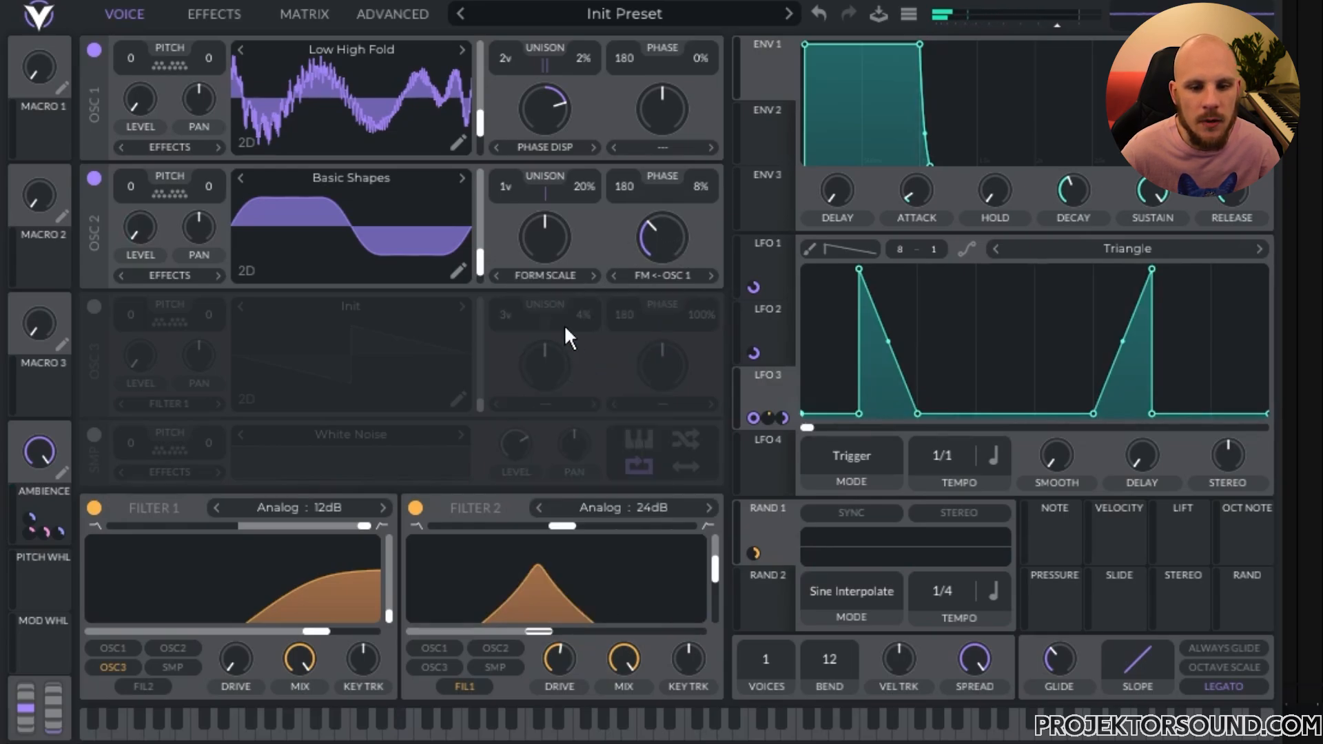
drag(546, 247, 577, 191)
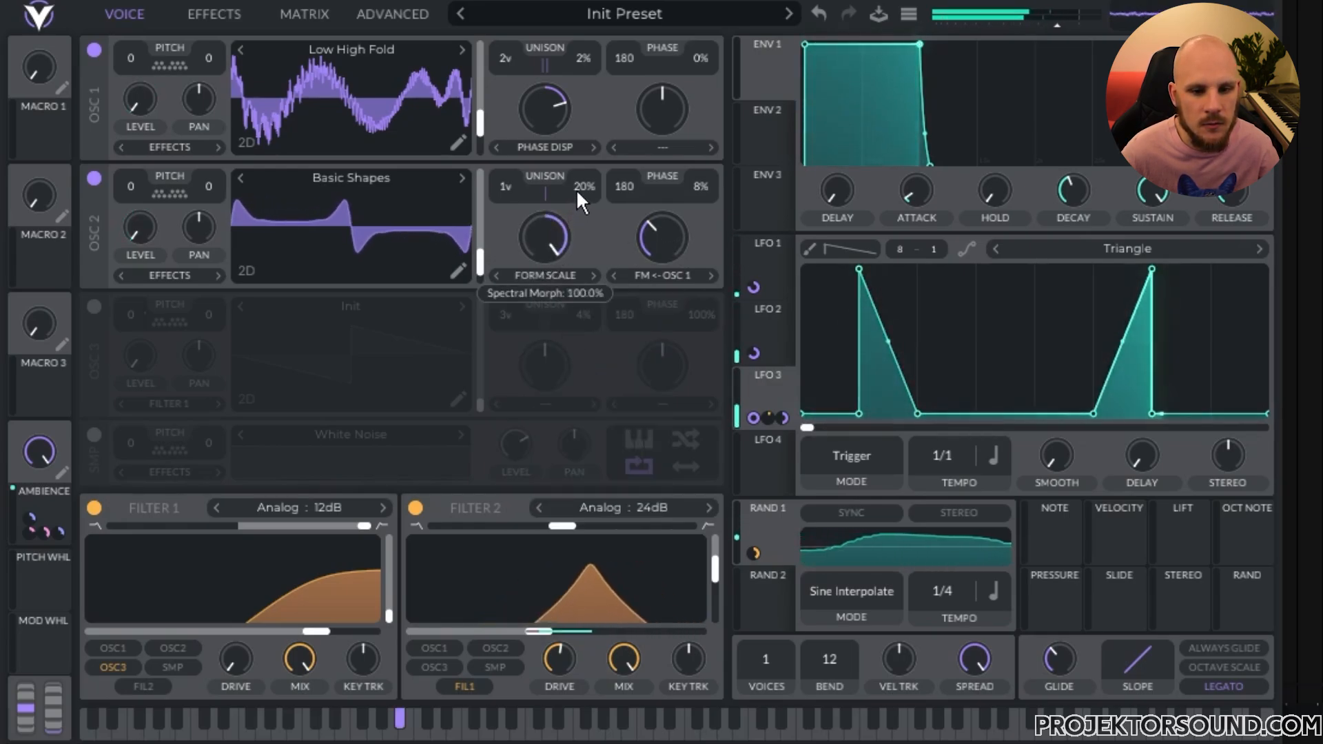
drag(478, 271, 540, 318)
Step: Try the Harmonic Stretch, Inharmonic Stretch and Smear spectral morphs on oscillator 2 with different amounts
click(592, 276)
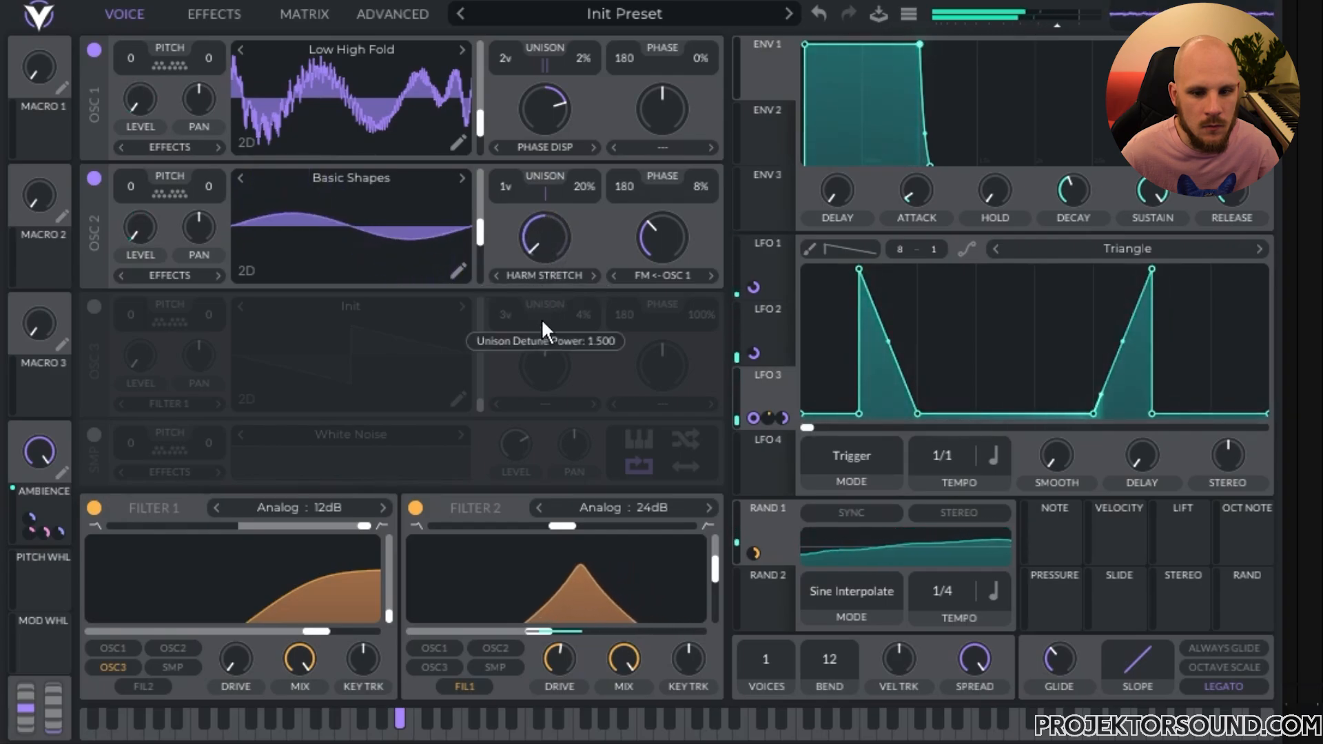
click(593, 276)
drag(544, 241, 594, 147)
click(593, 276)
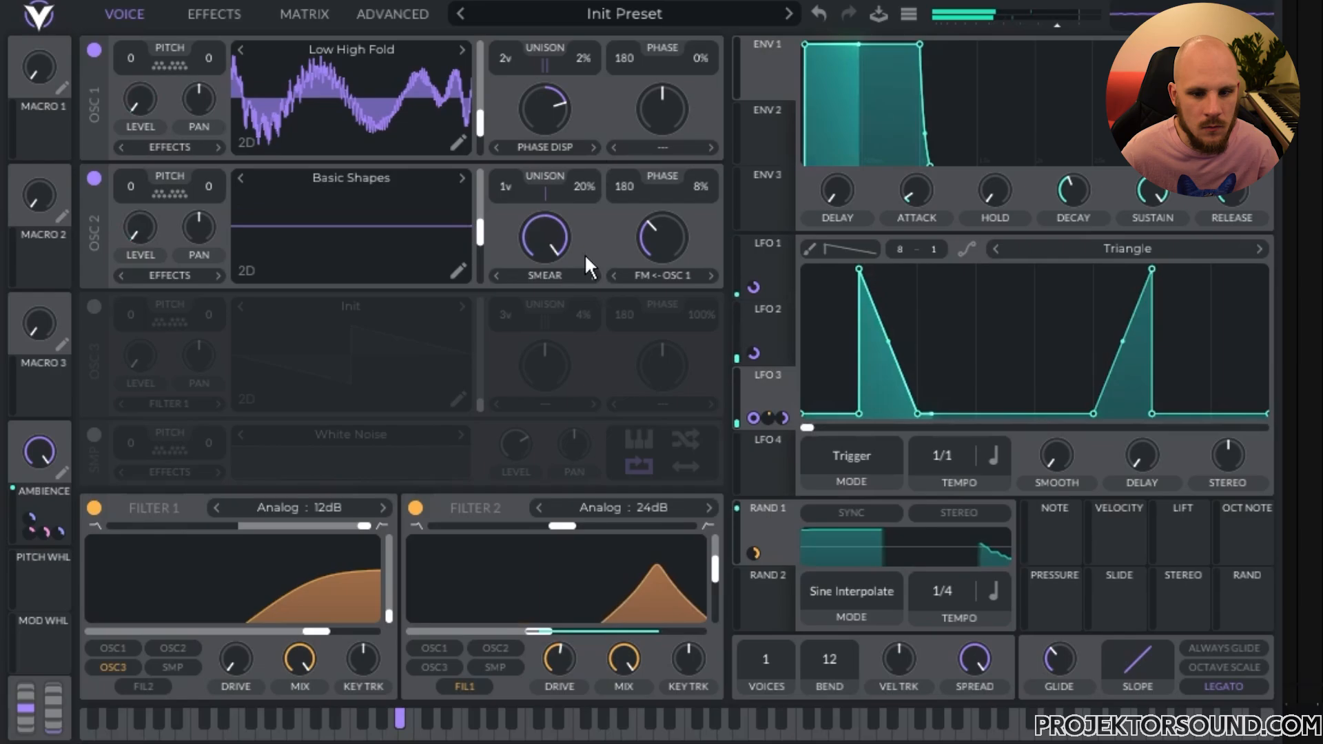
drag(544, 242, 541, 324)
Step: Switch oscillator 2's spectral morph back to Inharmonic Stretch, readjust the FM amount from oscillator 1, and reset the morph to its default
drag(641, 251, 646, 313)
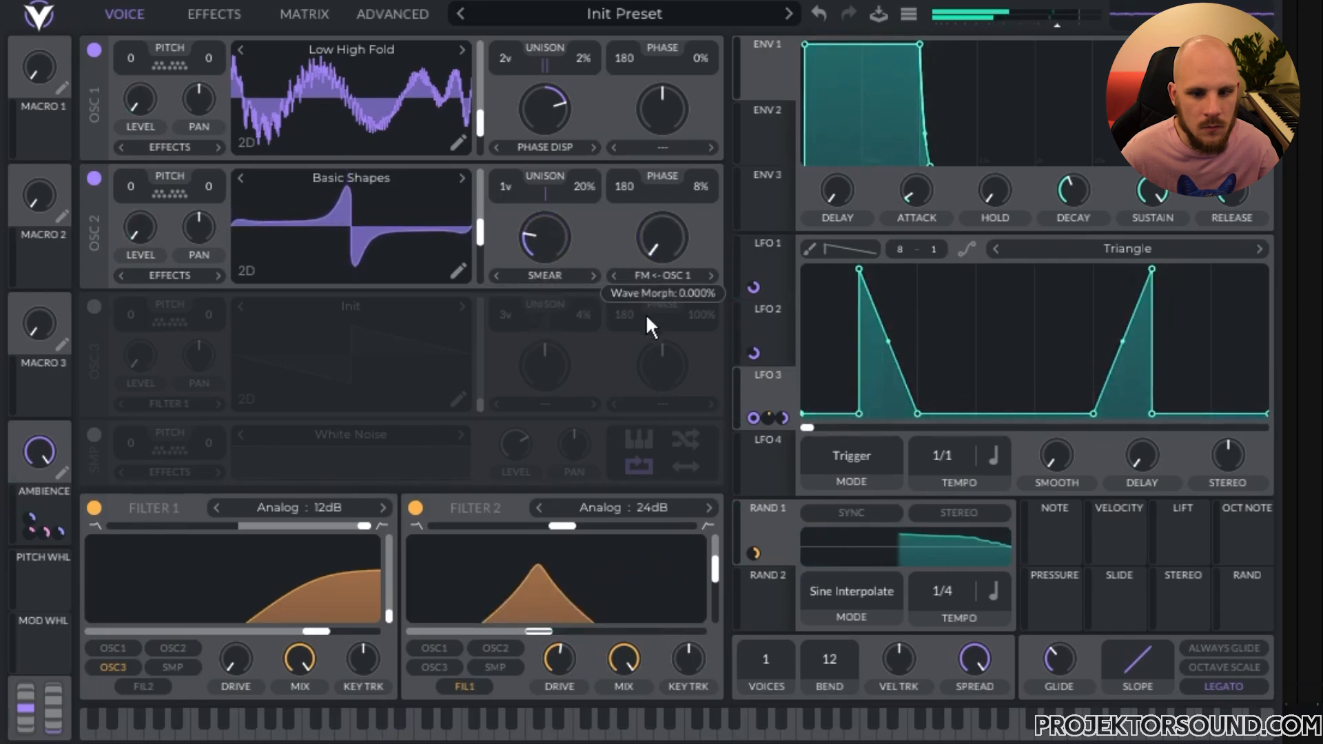
mouse_move(556, 250)
mouse_down()
mouse_move(553, 227)
mouse_move(568, 209)
mouse_move(561, 237)
mouse_move(576, 216)
mouse_up()
click(496, 276)
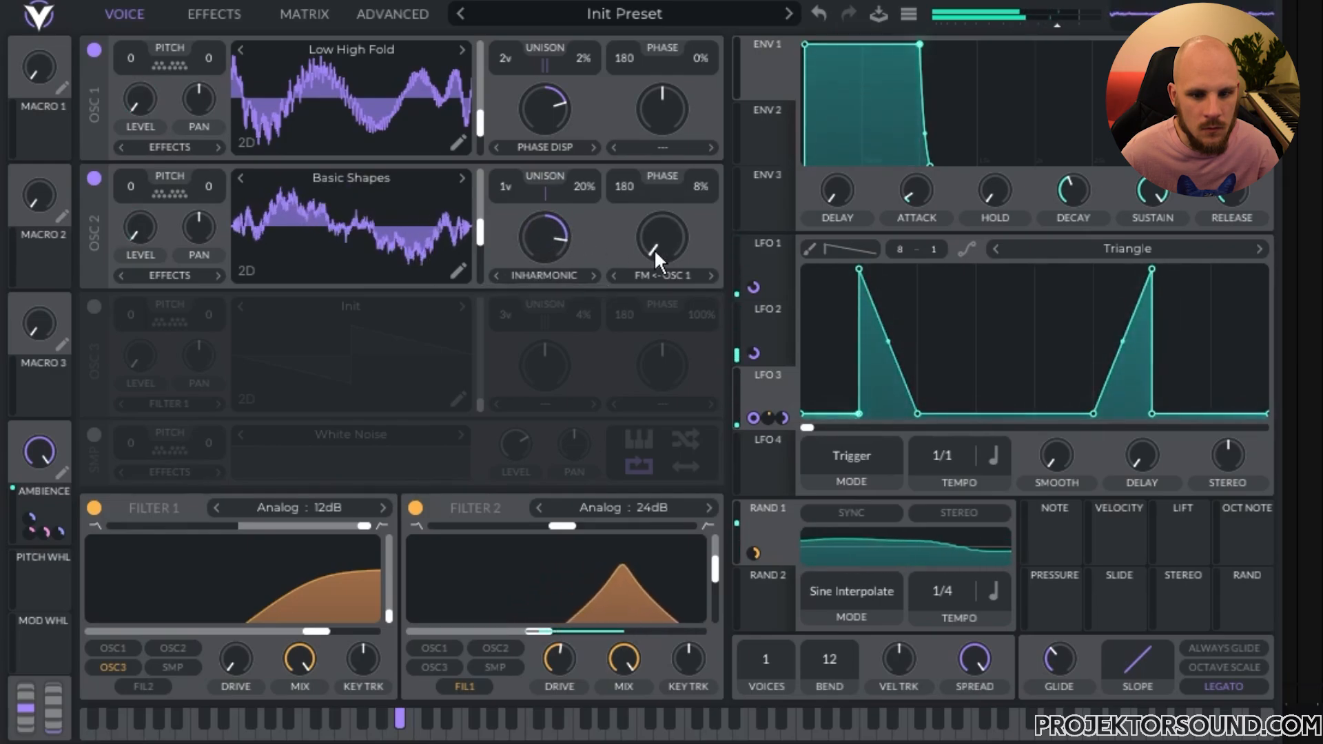
drag(654, 250, 668, 221)
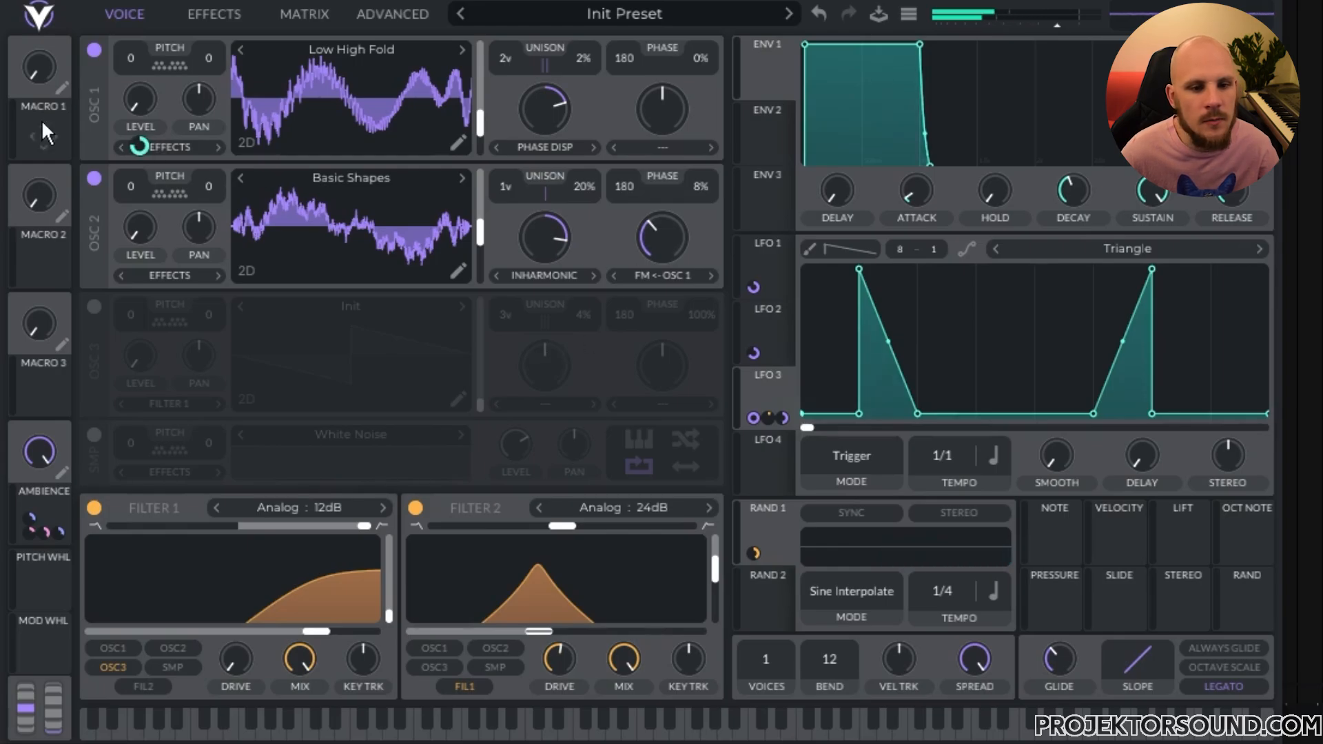
drag(554, 241, 554, 242)
double_click(554, 242)
Step: Assign Macro 1 to oscillator 2's FM amount at 0.100 and rename the macro Tone
drag(57, 133, 647, 246)
drag(664, 290, 664, 351)
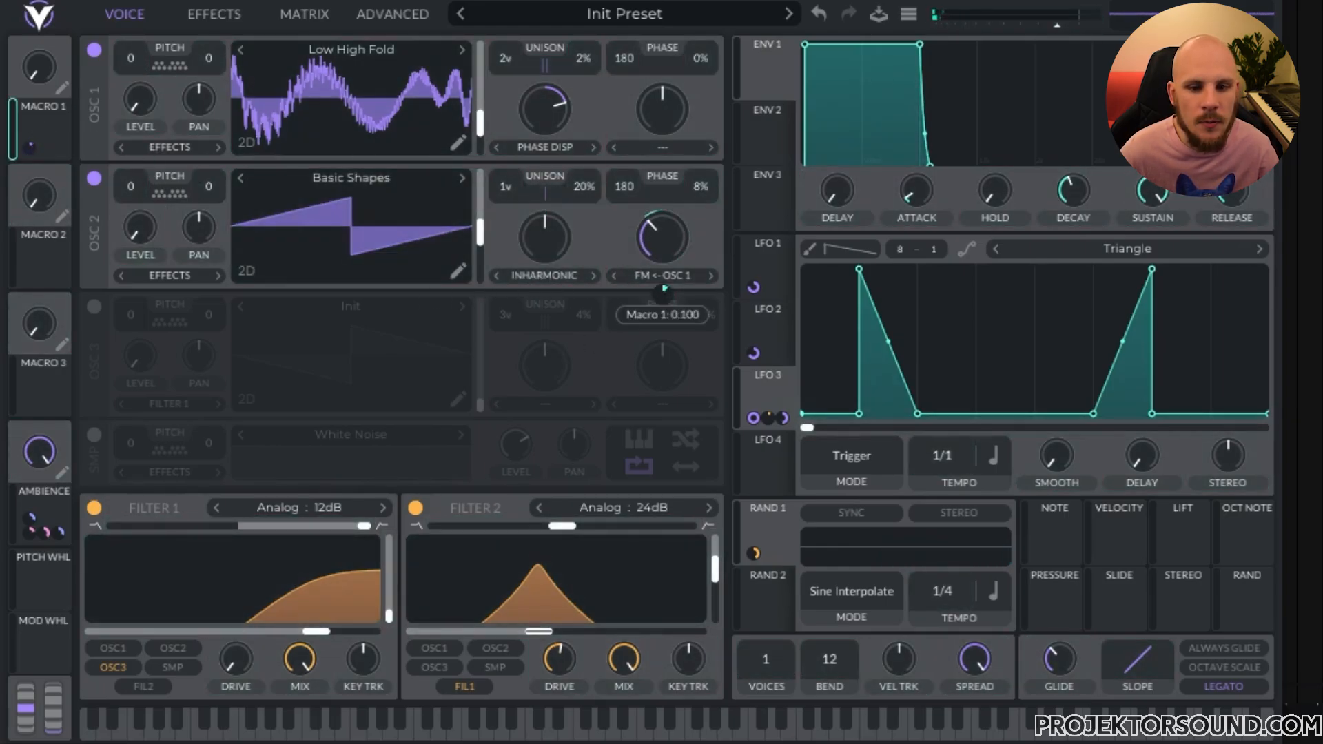
click(61, 91)
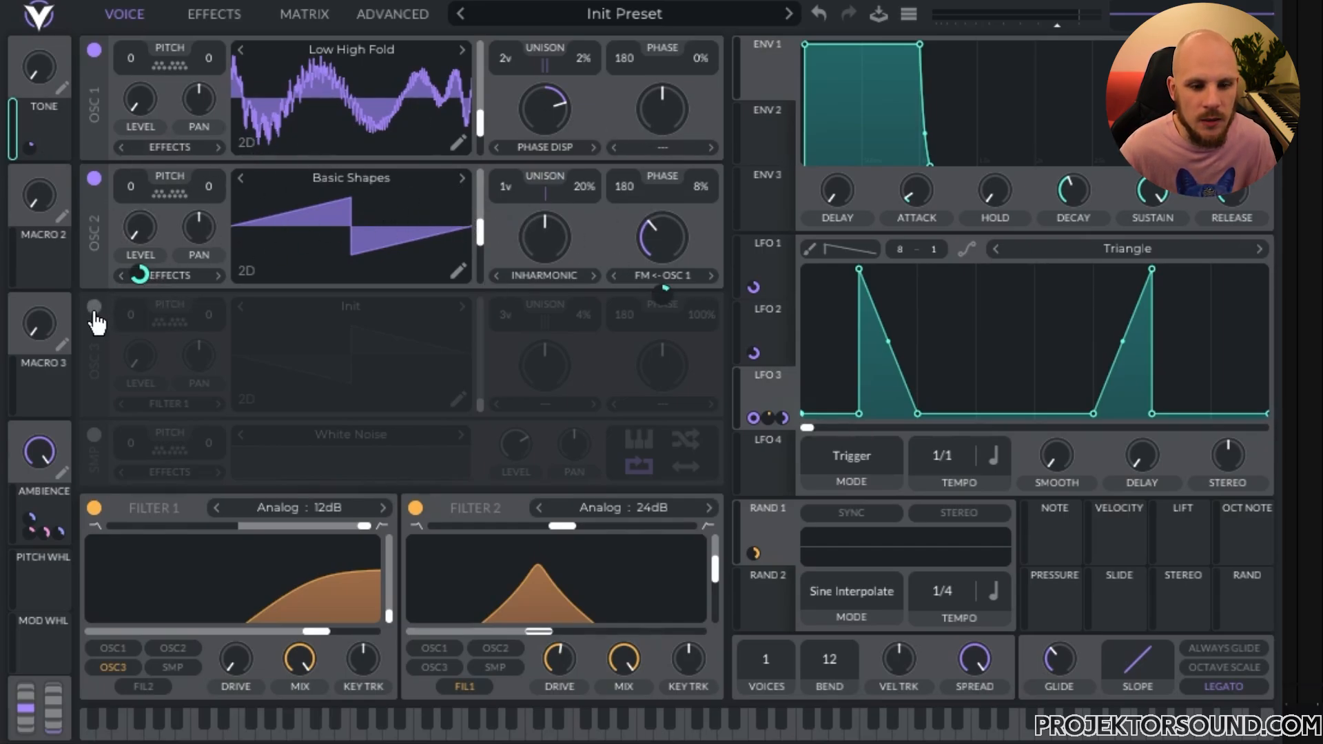
Step: Set oscillator 1's distortion to Formant, modulate it with the Tone macro by 0.220, and audition the macro
click(662, 148)
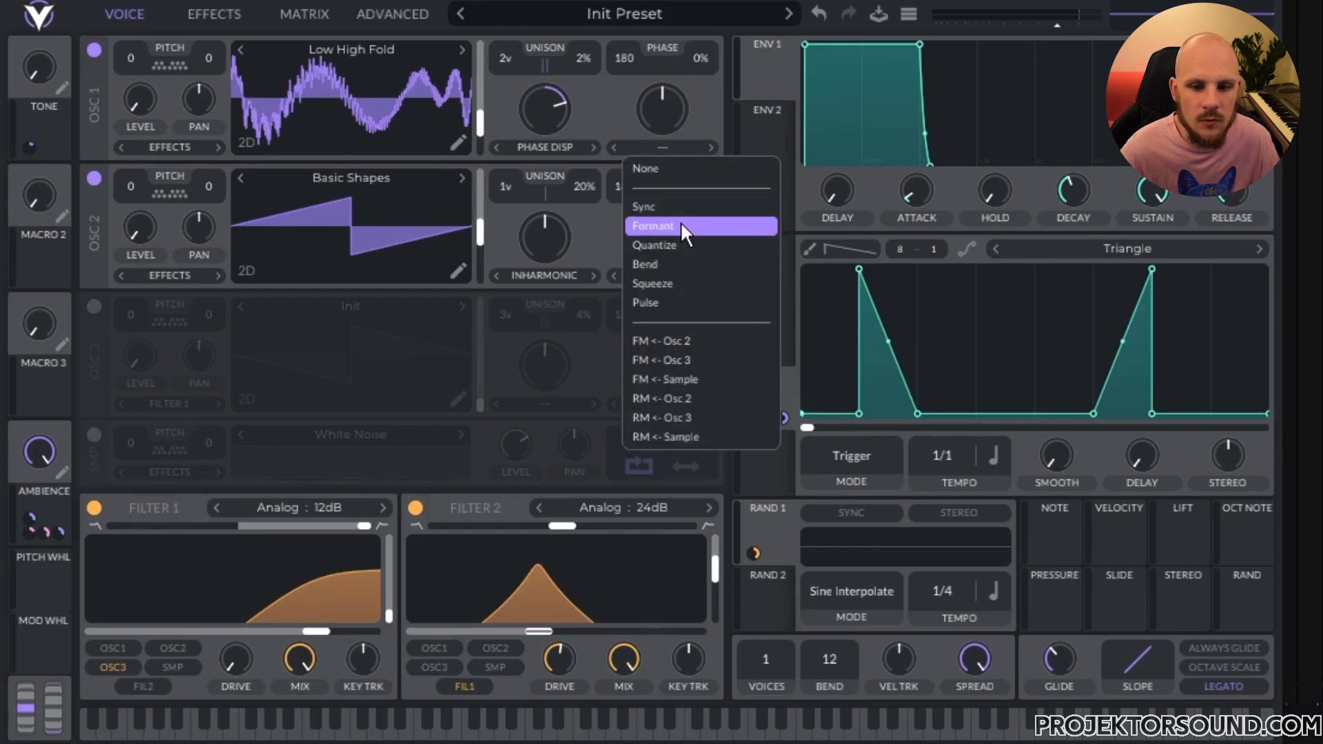
click(680, 224)
mouse_move(667, 110)
mouse_down()
mouse_move(684, 88)
mouse_move(671, 113)
mouse_up()
drag(41, 127, 664, 100)
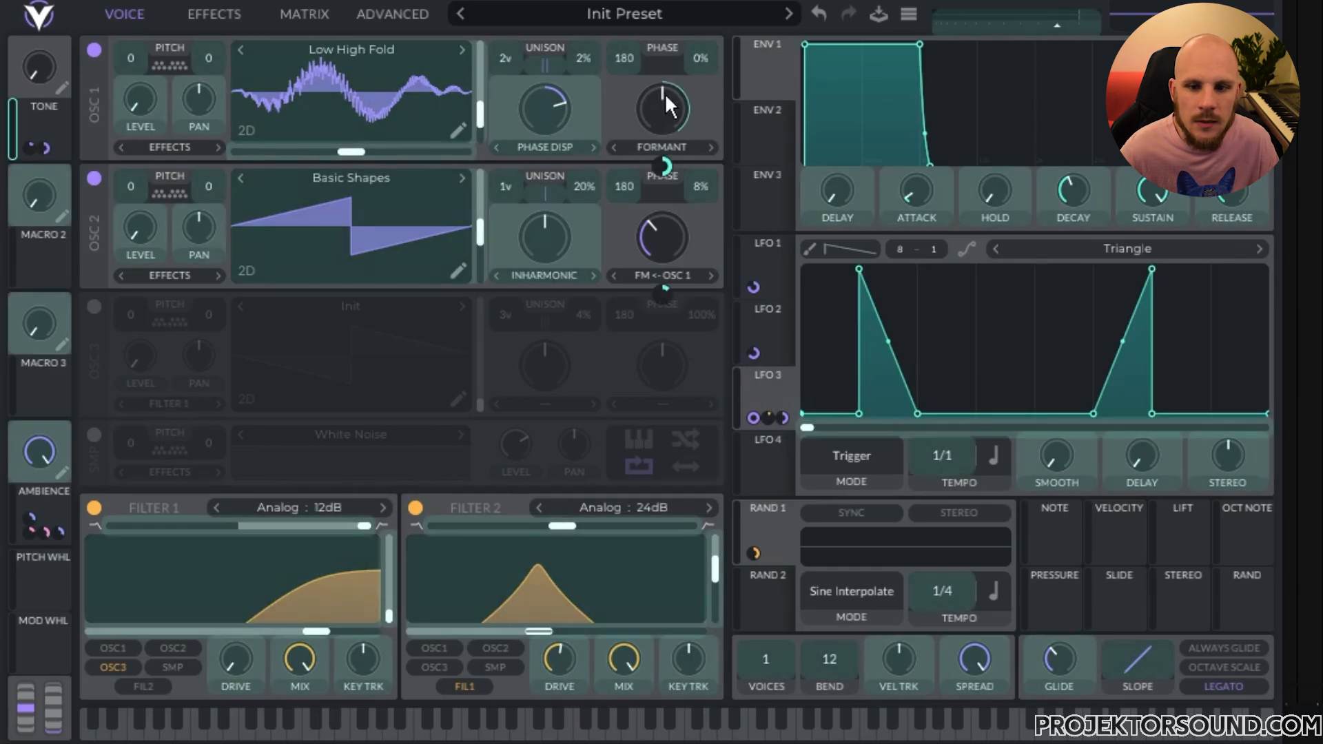
drag(663, 166, 663, 155)
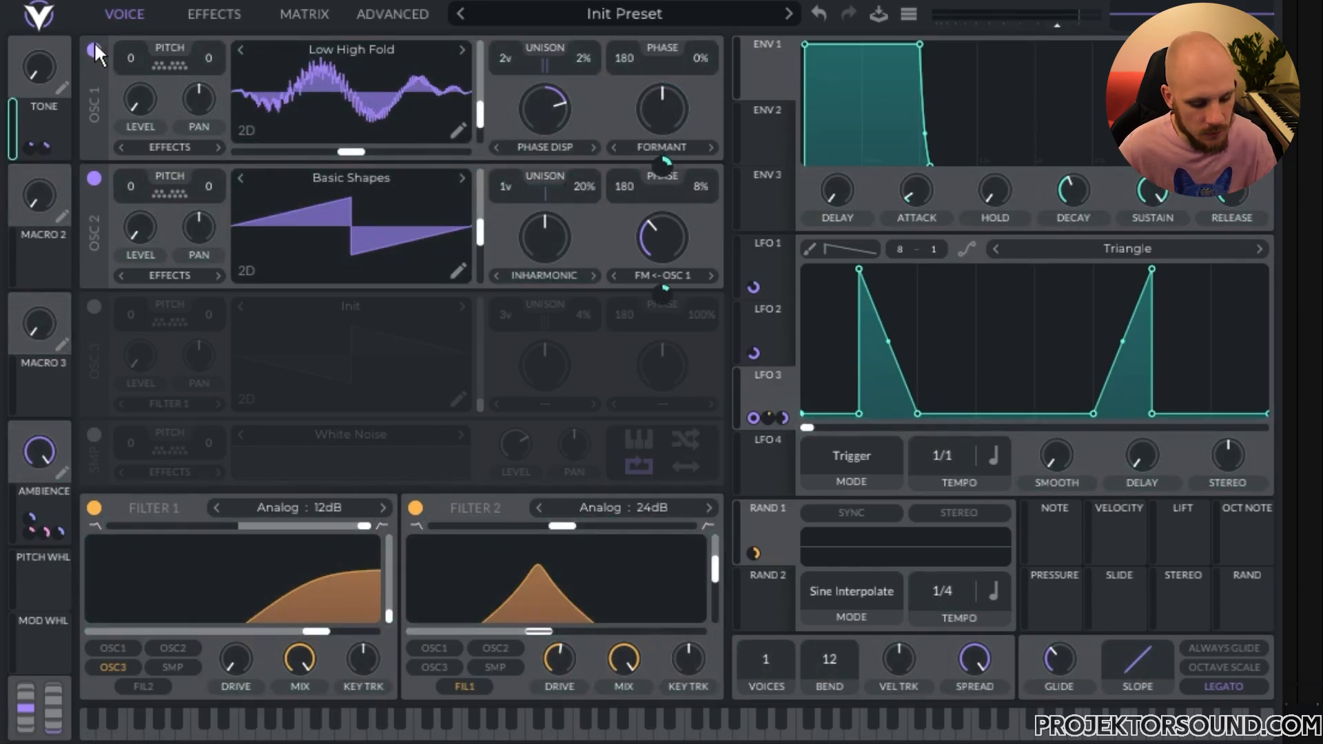
drag(31, 74, 69, 72)
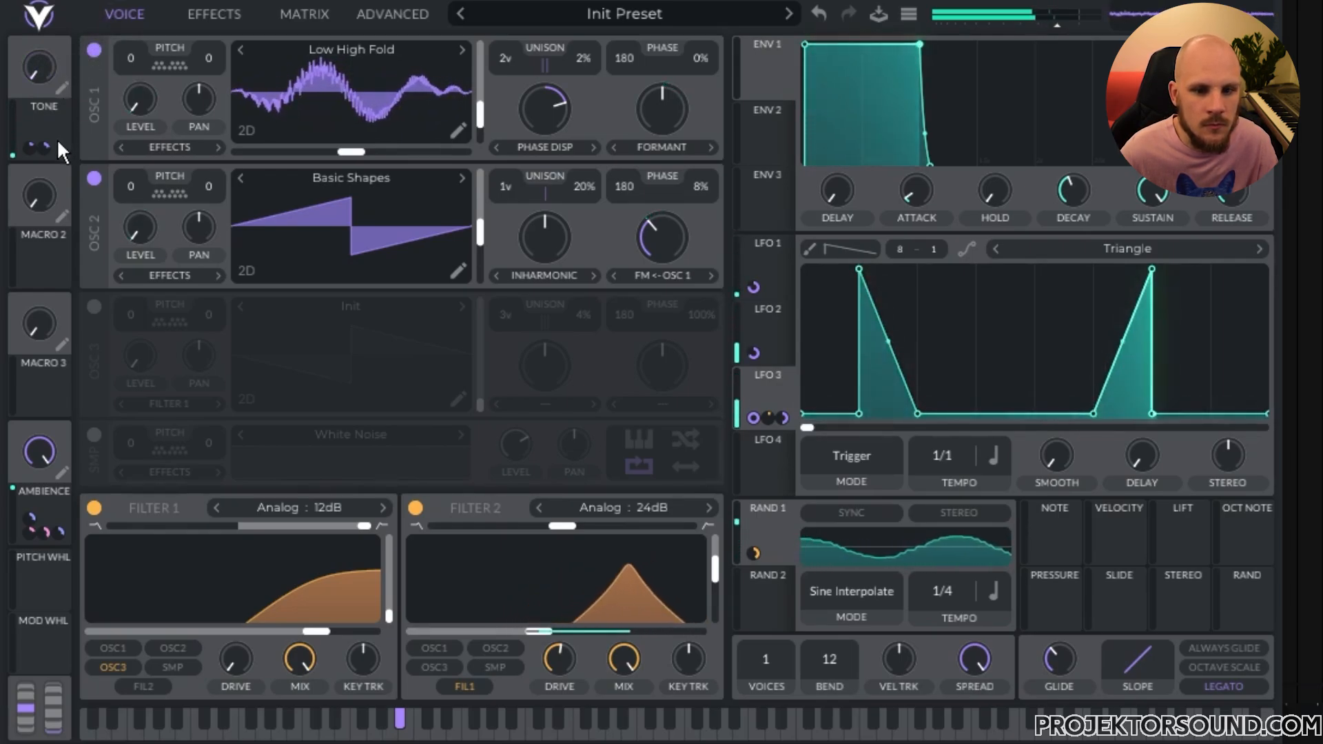
Step: Reassign oscillator 1's Formant modulation from the Tone macro to Macro 2 and rename Macro 2 as Smile
mouse_move(40, 142)
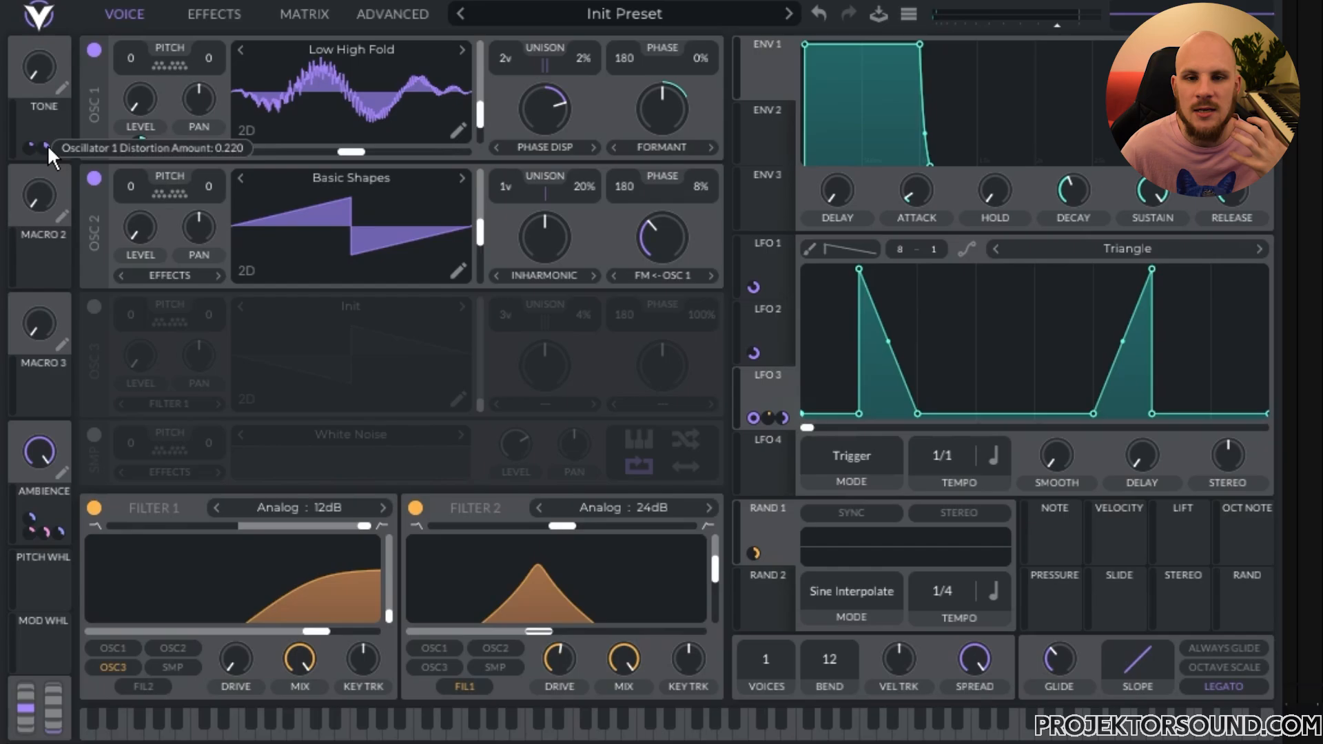
drag(47, 143, 666, 110)
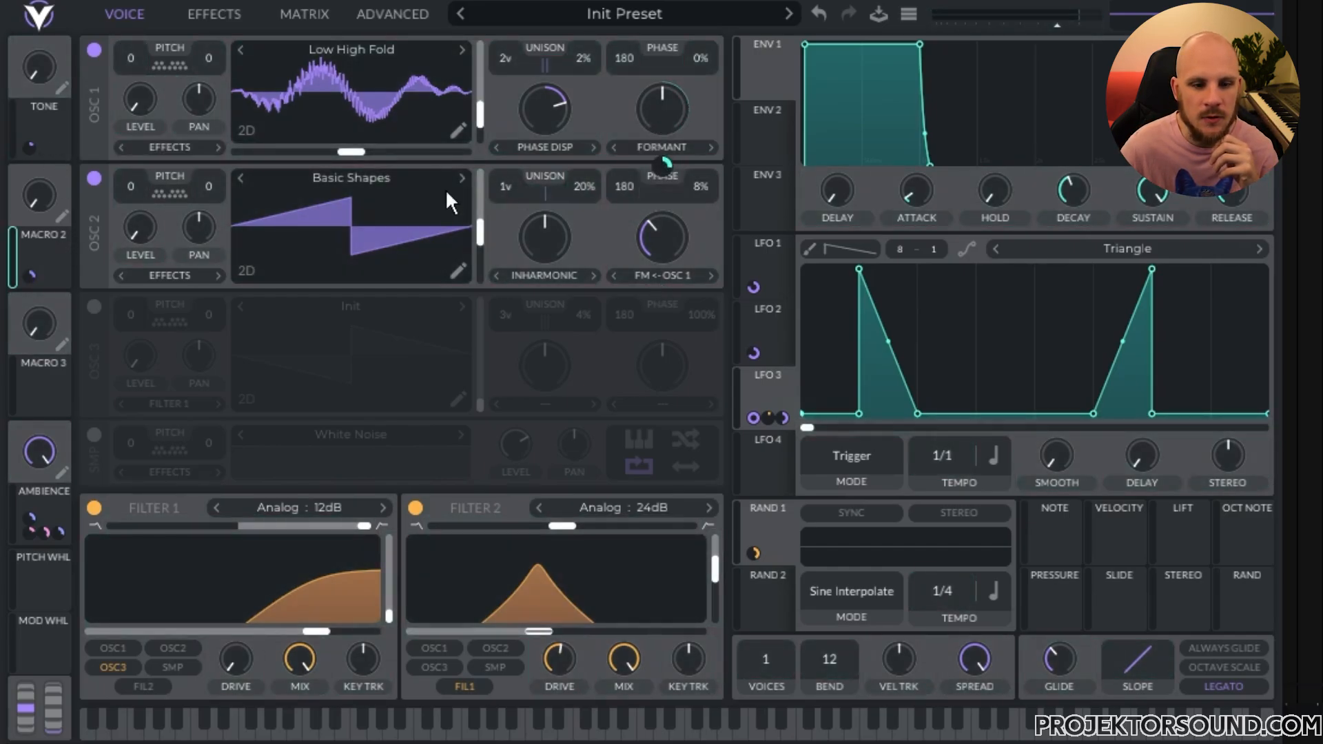
click(65, 215)
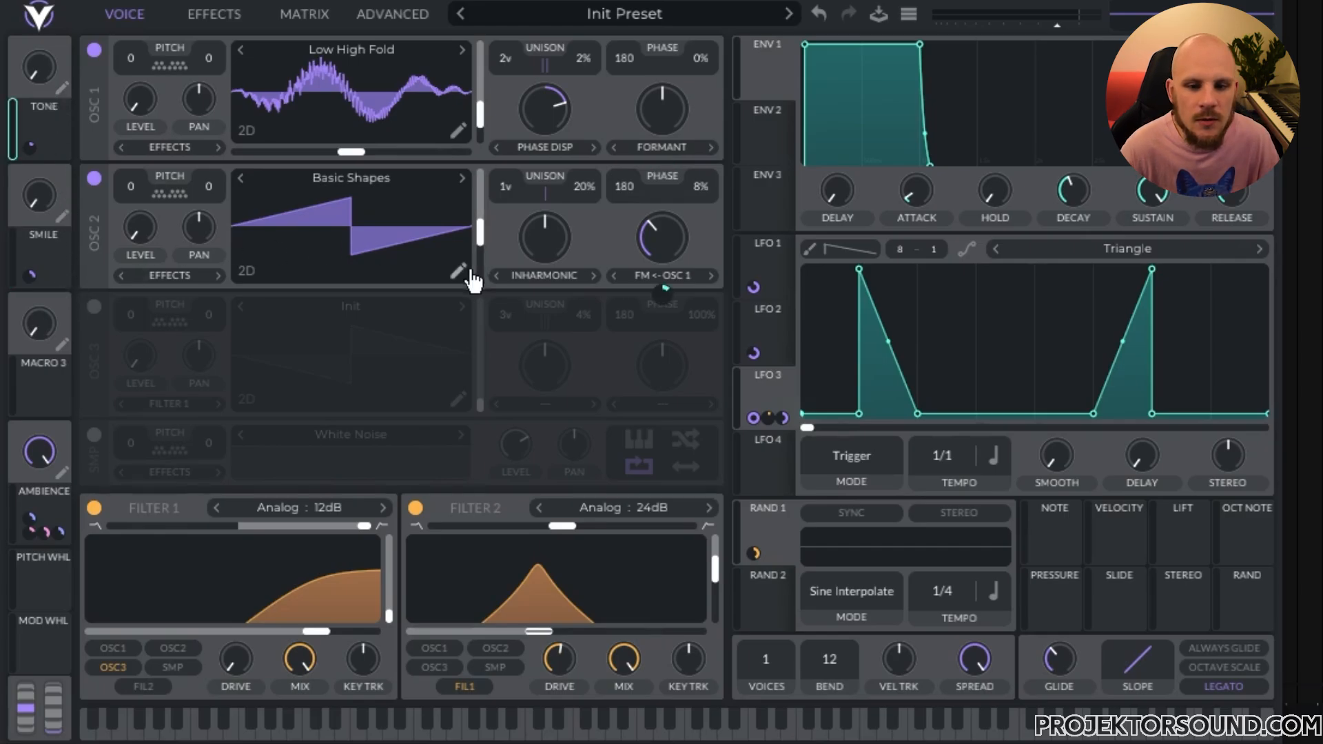
Step: Set oscillator 2's spectral morph to Random Amplitudes at about 50% and modulate it slightly with the Tone macro
click(552, 274)
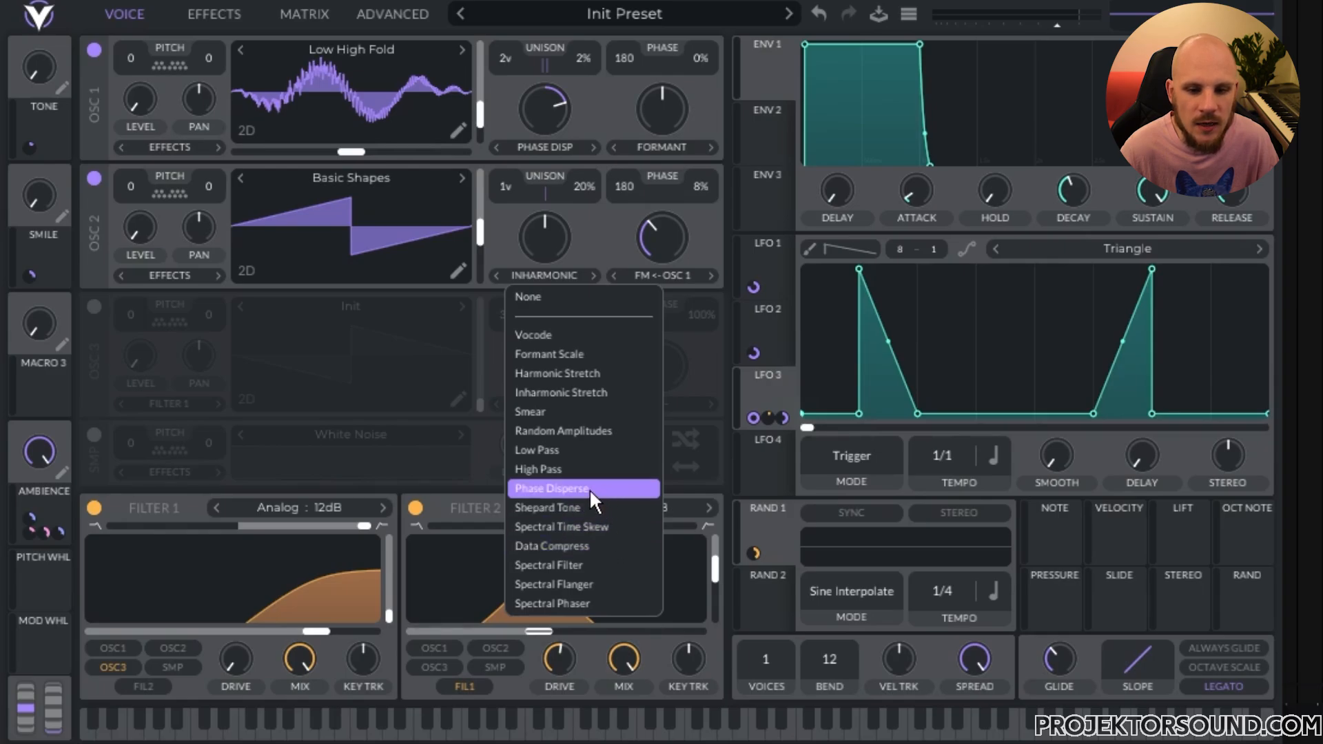
click(577, 432)
drag(542, 244, 535, 345)
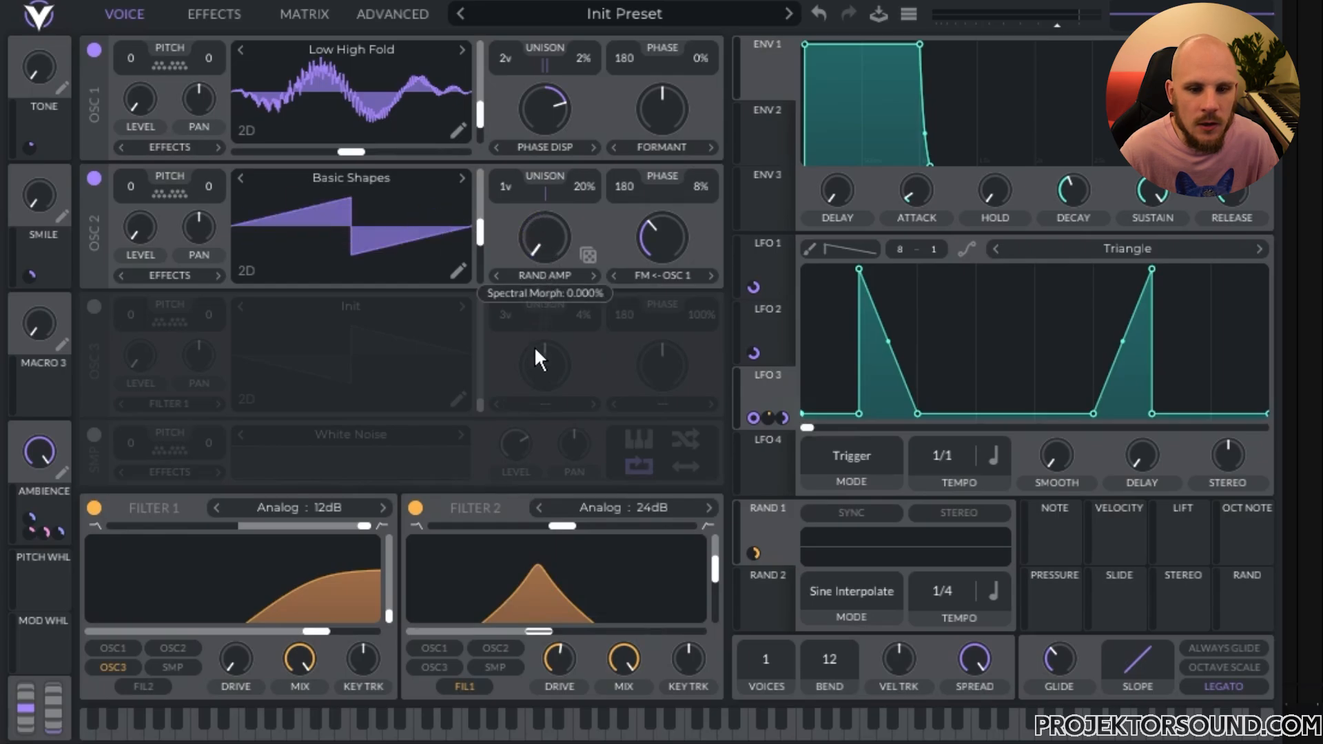
drag(31, 275, 552, 207)
mouse_move(547, 213)
mouse_down()
mouse_move(567, 189)
mouse_move(561, 198)
mouse_up()
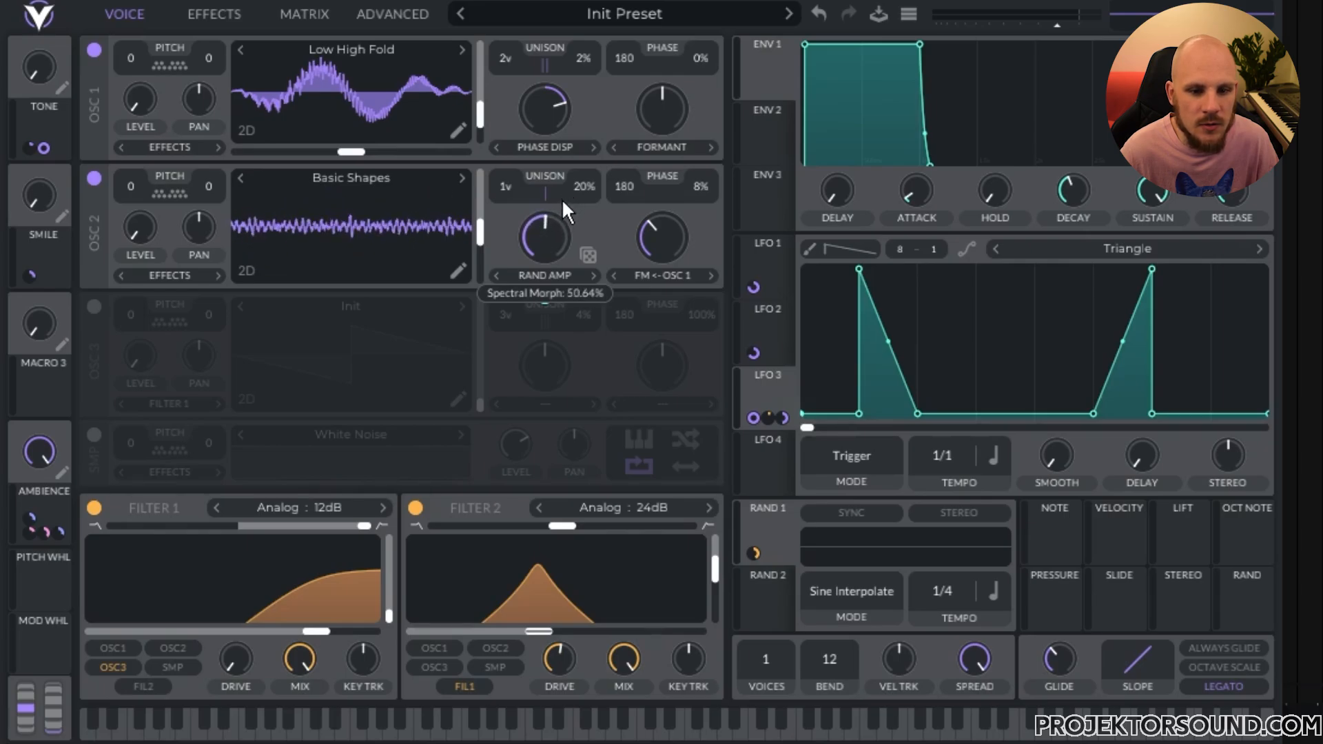
mouse_move(544, 296)
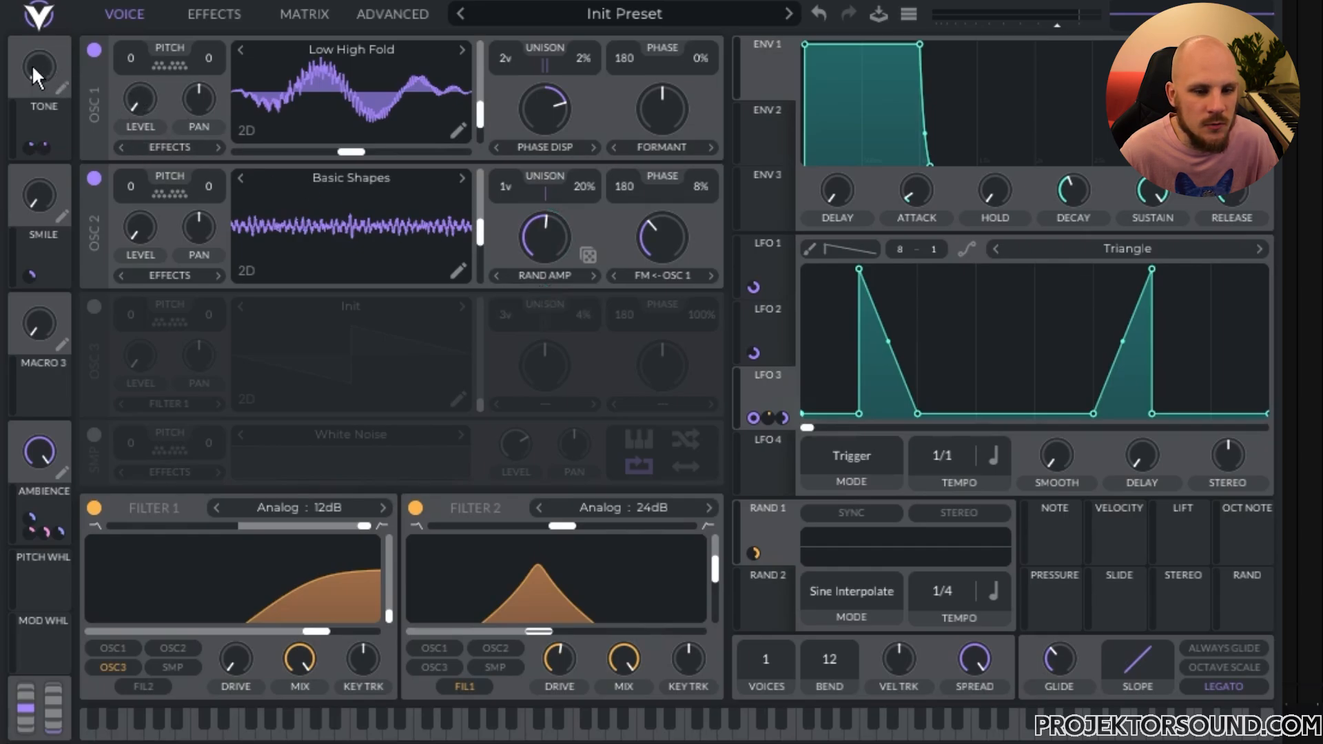
Step: Sweep the Tone macro to audition it, fine-tune oscillator 2's Random Amplitudes amount, and return the macro to zero
drag(32, 64, 64, 74)
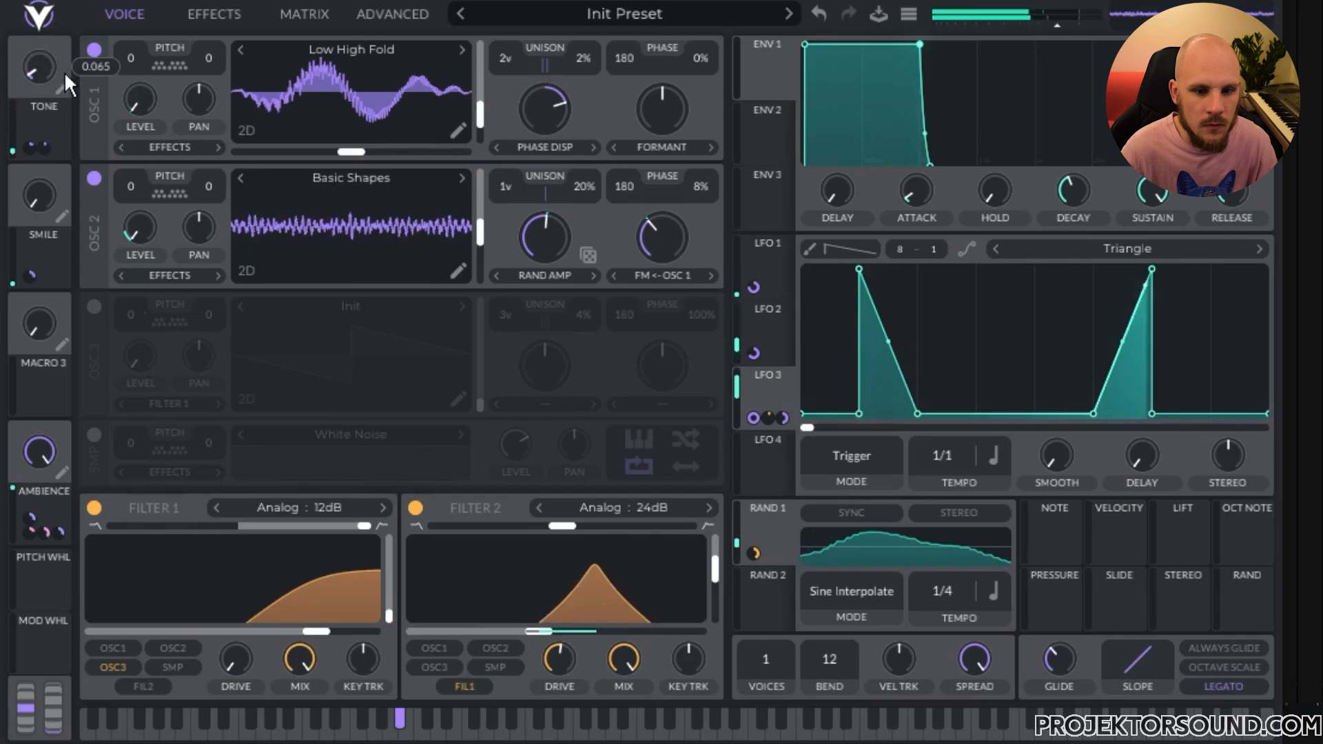
drag(544, 246, 546, 243)
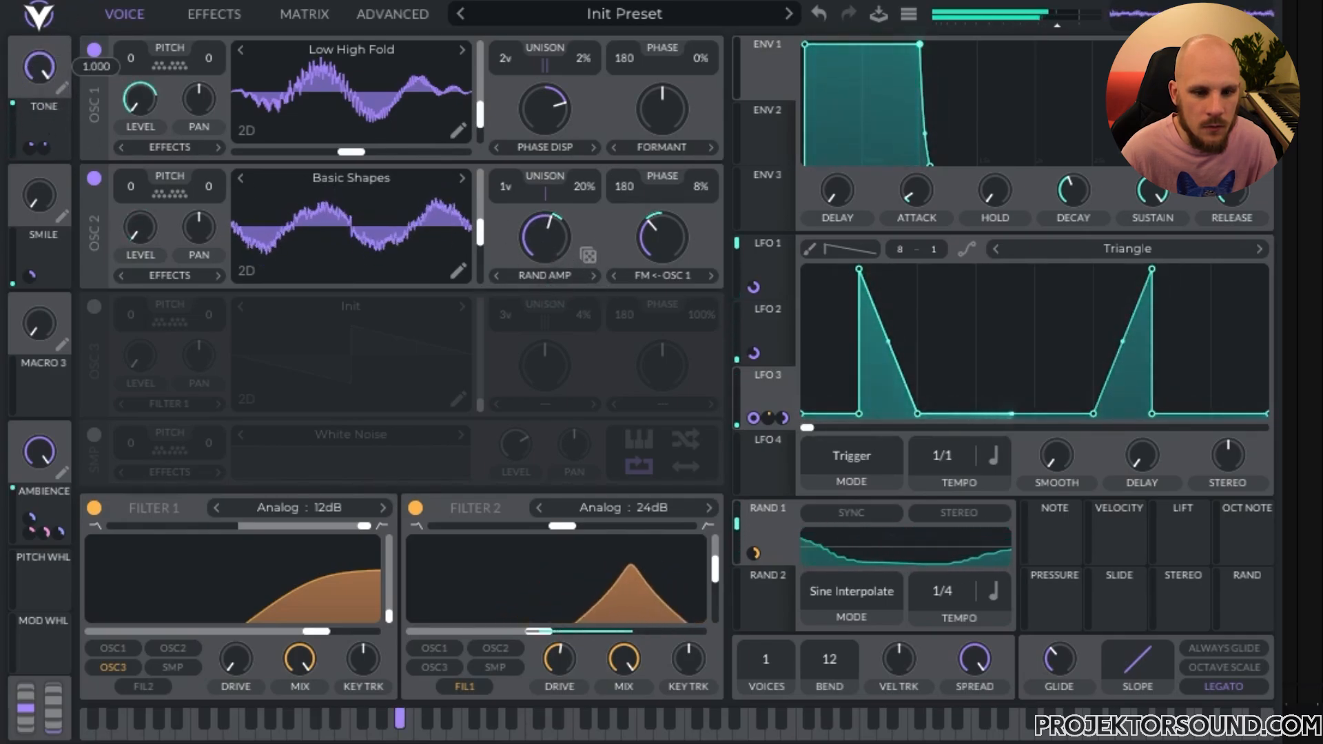
drag(87, 167, 109, 2)
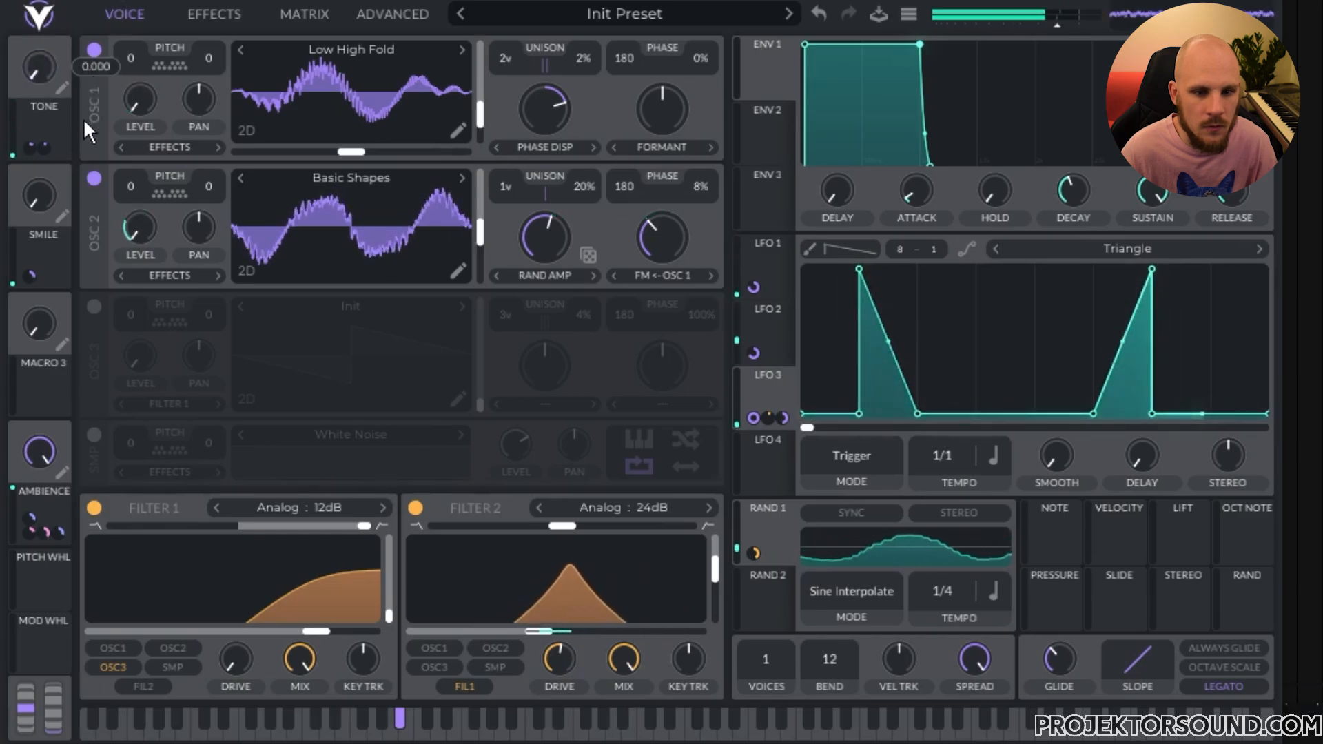
Step: Try modulating oscillator 2's wavetable frame with the Tone macro and sweep the macro to audition it
drag(69, 121, 481, 242)
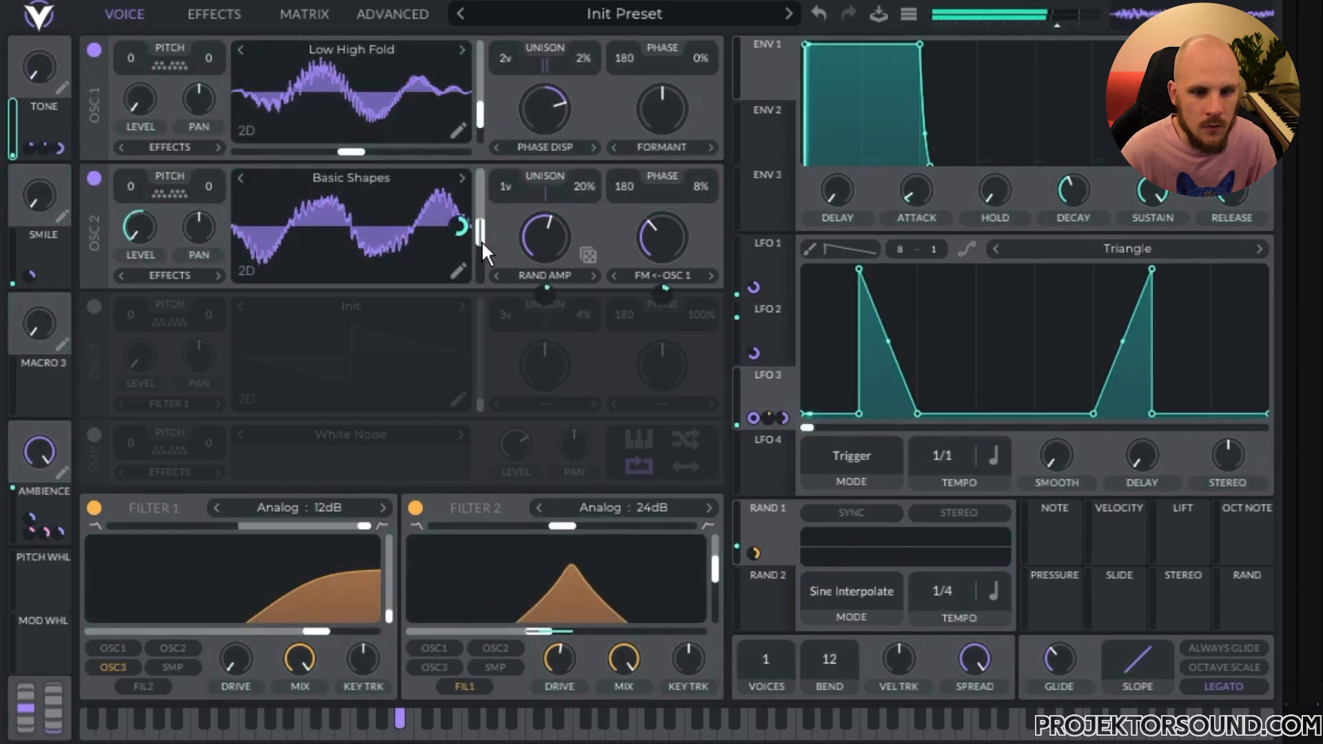
drag(47, 41, 51, 233)
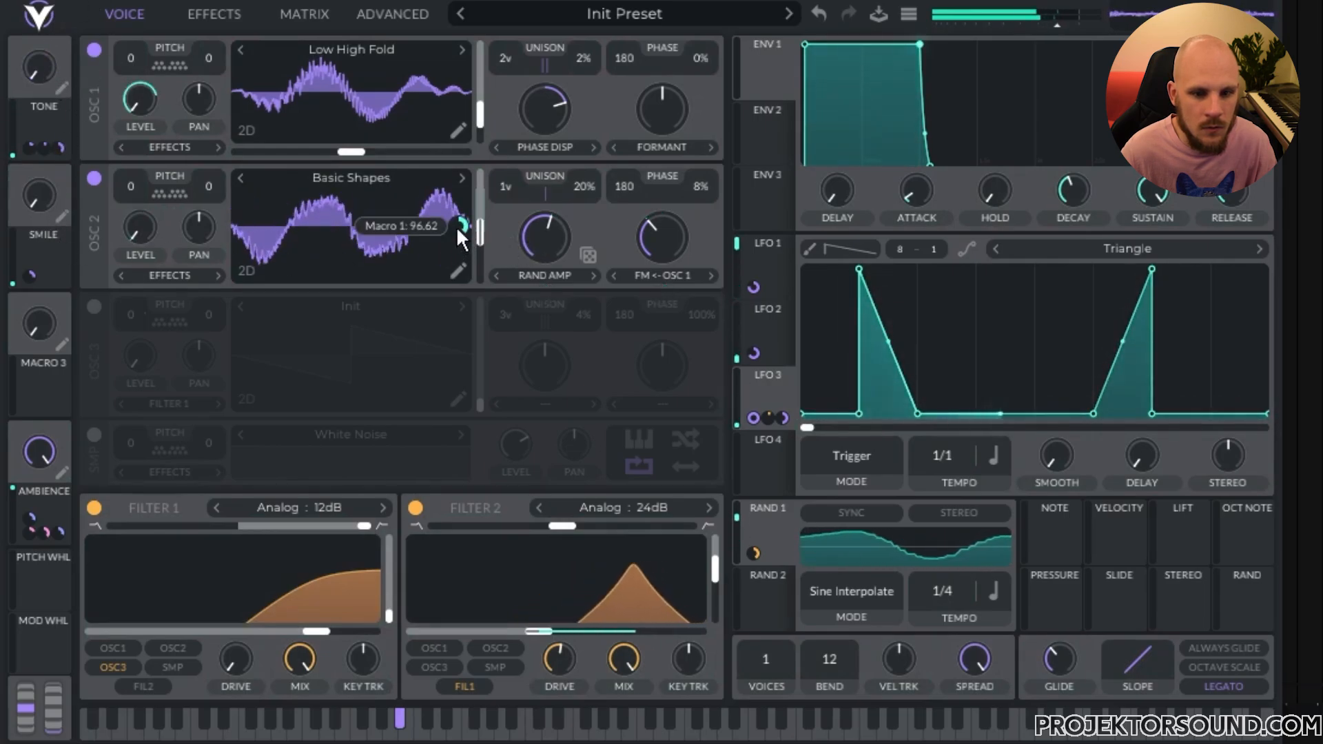
drag(28, 81, 30, 155)
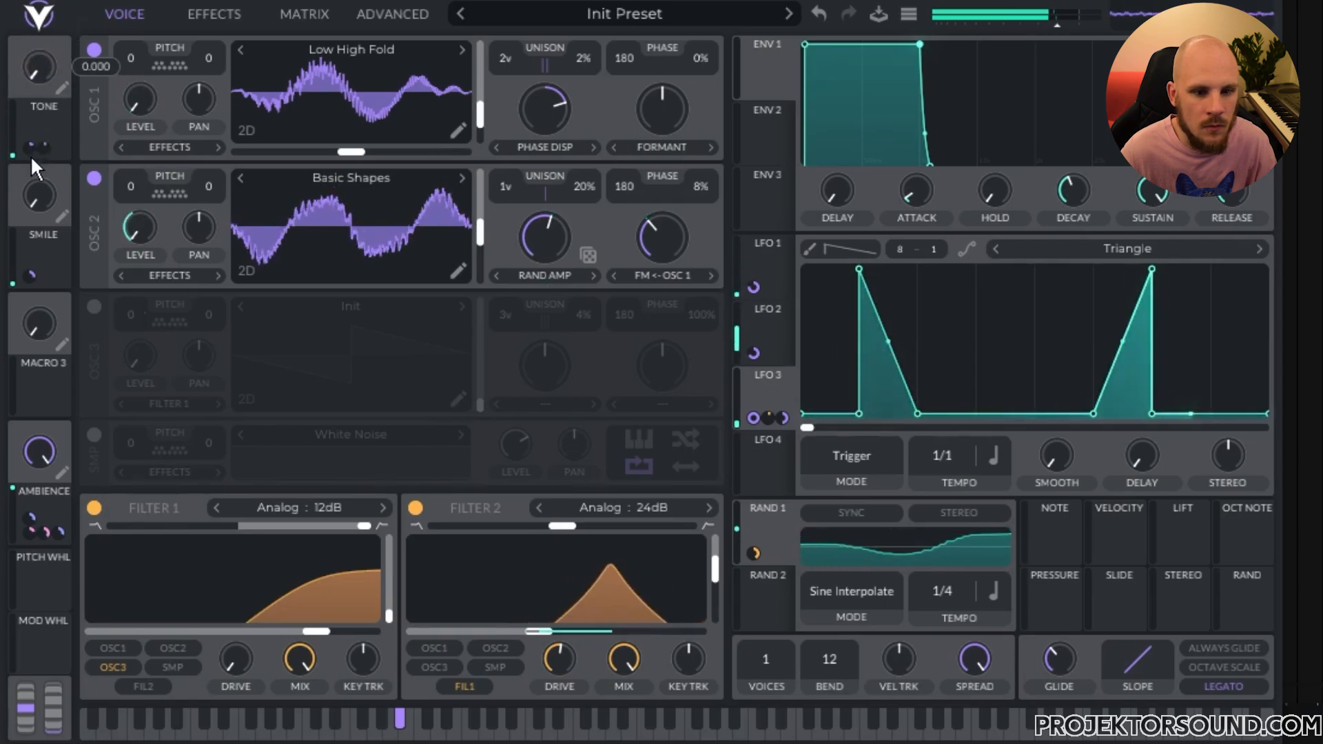
Step: Turn oscillator 3 back on, name Macro 3 Squelch, and assign it to the amounts of oscillator 3's level and transpose modulations
click(95, 309)
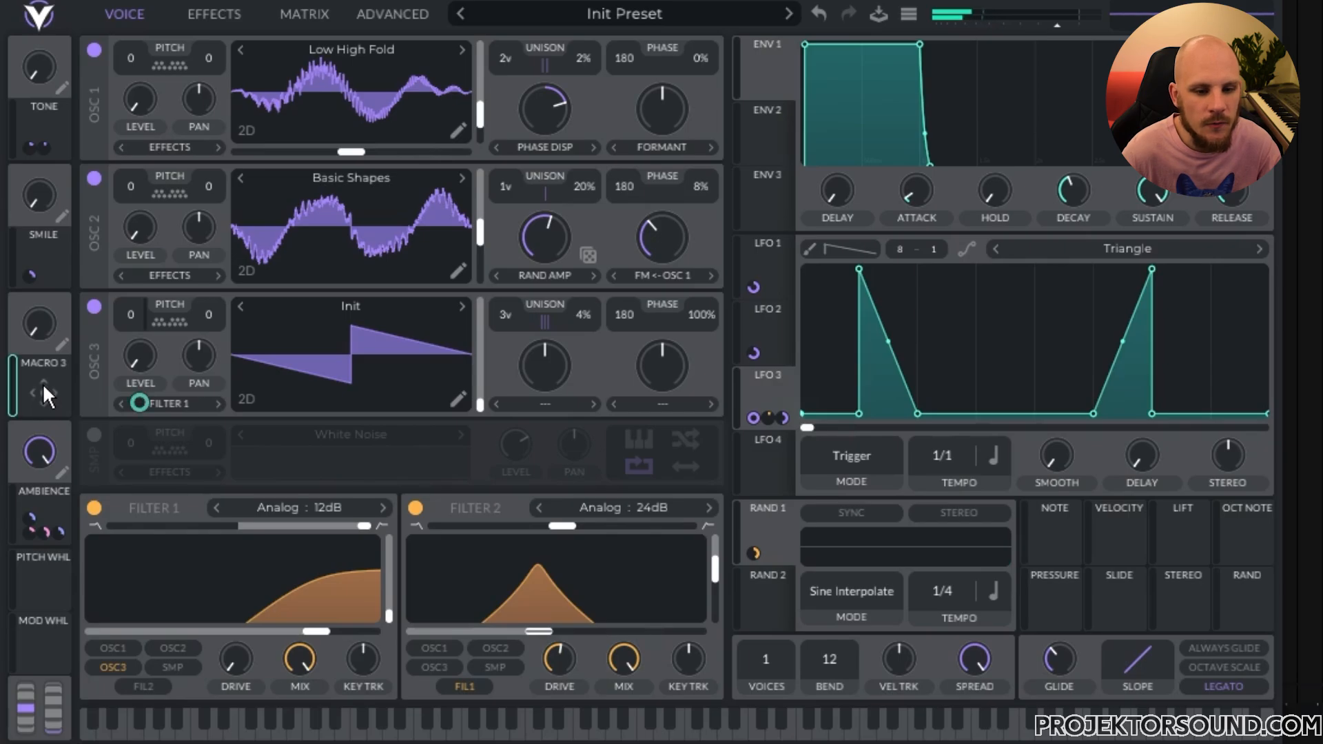
drag(43, 385, 117, 401)
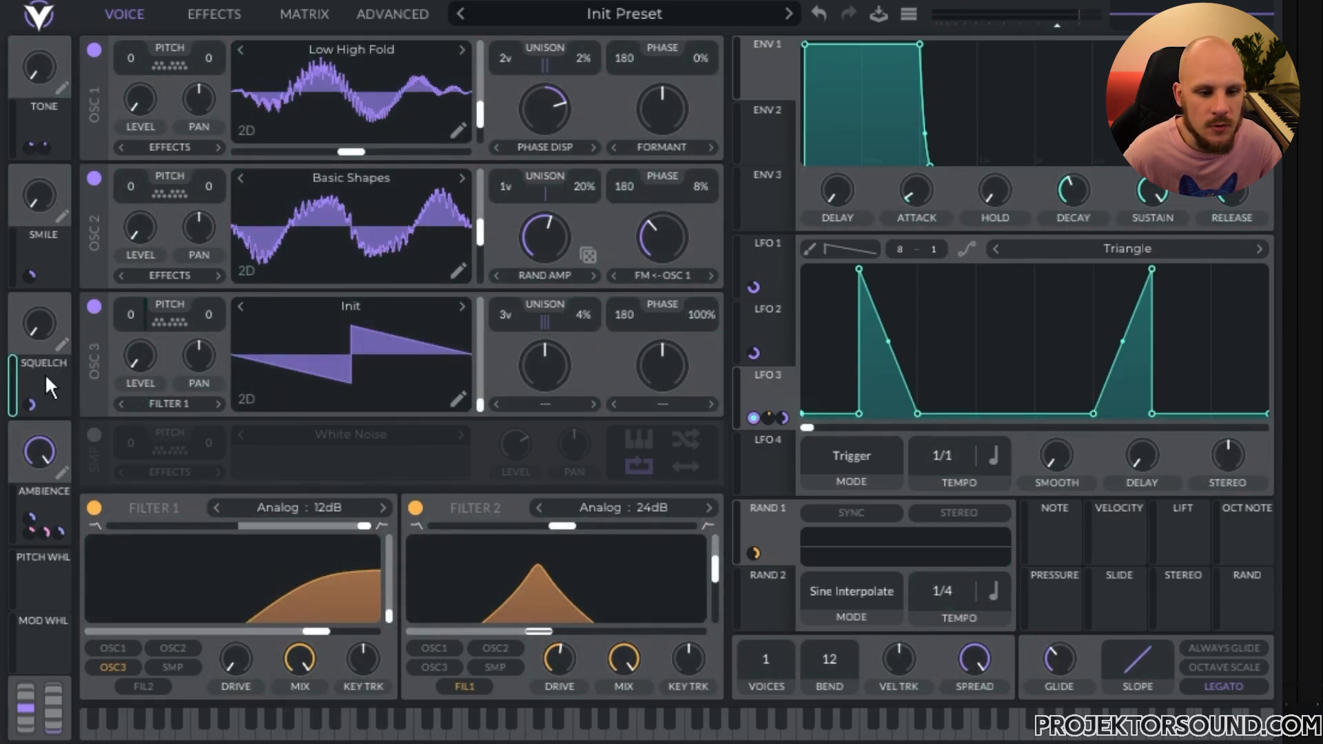
drag(43, 382, 105, 340)
Step: Bend the remap curve of Macro 3's Modulation 5 Amount routing upward and raise the Squelch macro to its maximum
click(289, 14)
scroll(113, 341, down, 3)
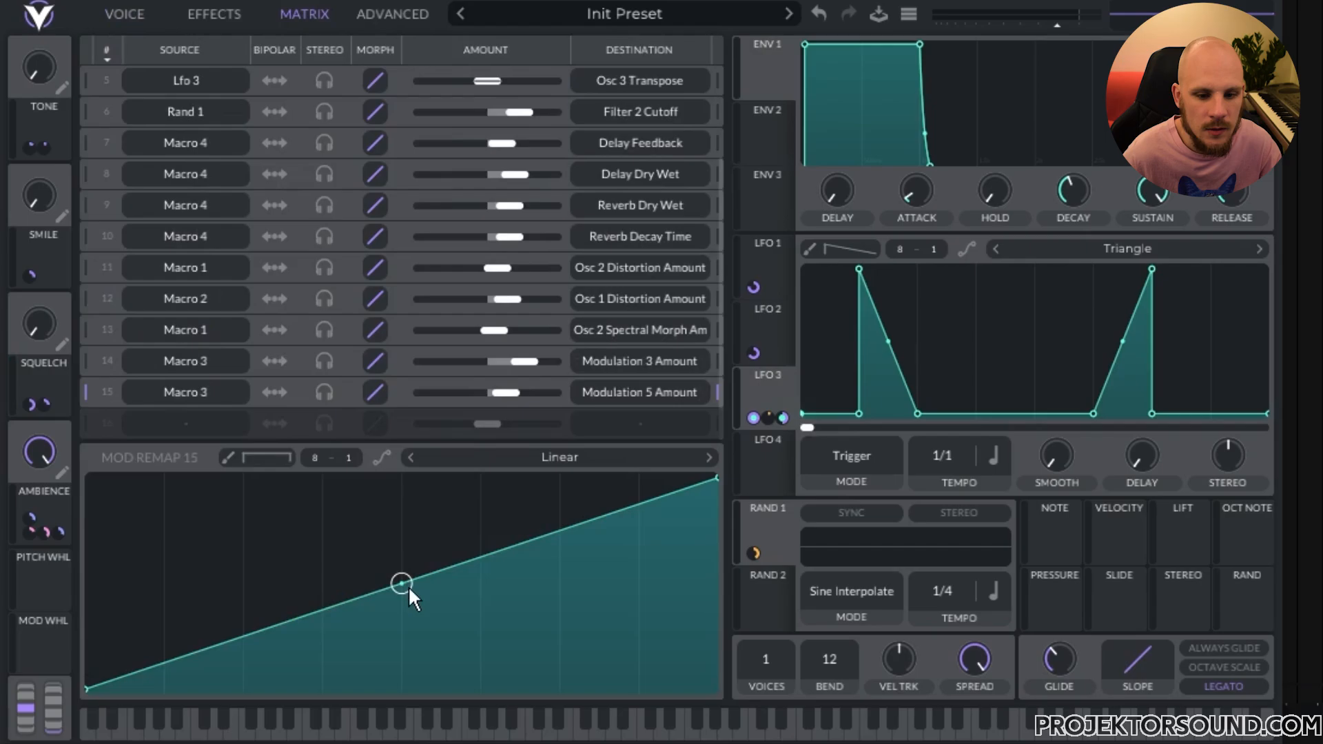
drag(408, 586, 409, 523)
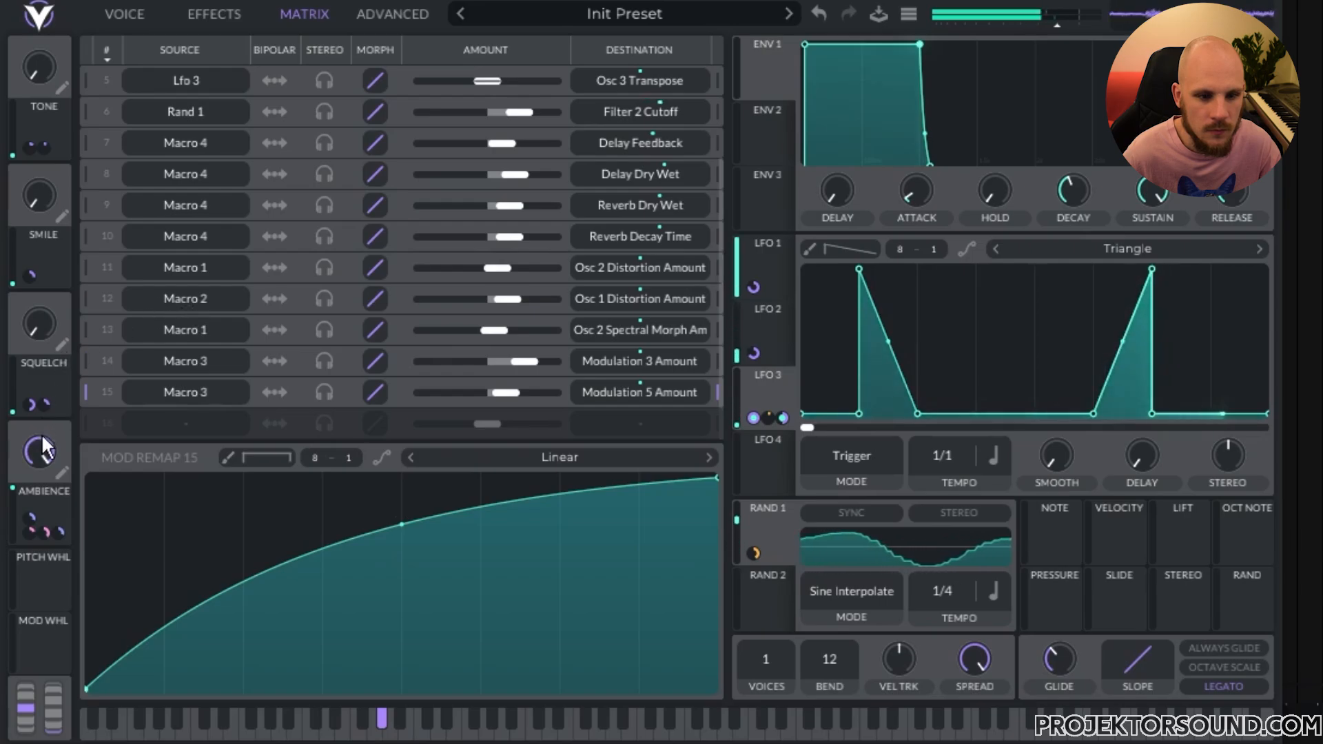
drag(38, 314, 76, 149)
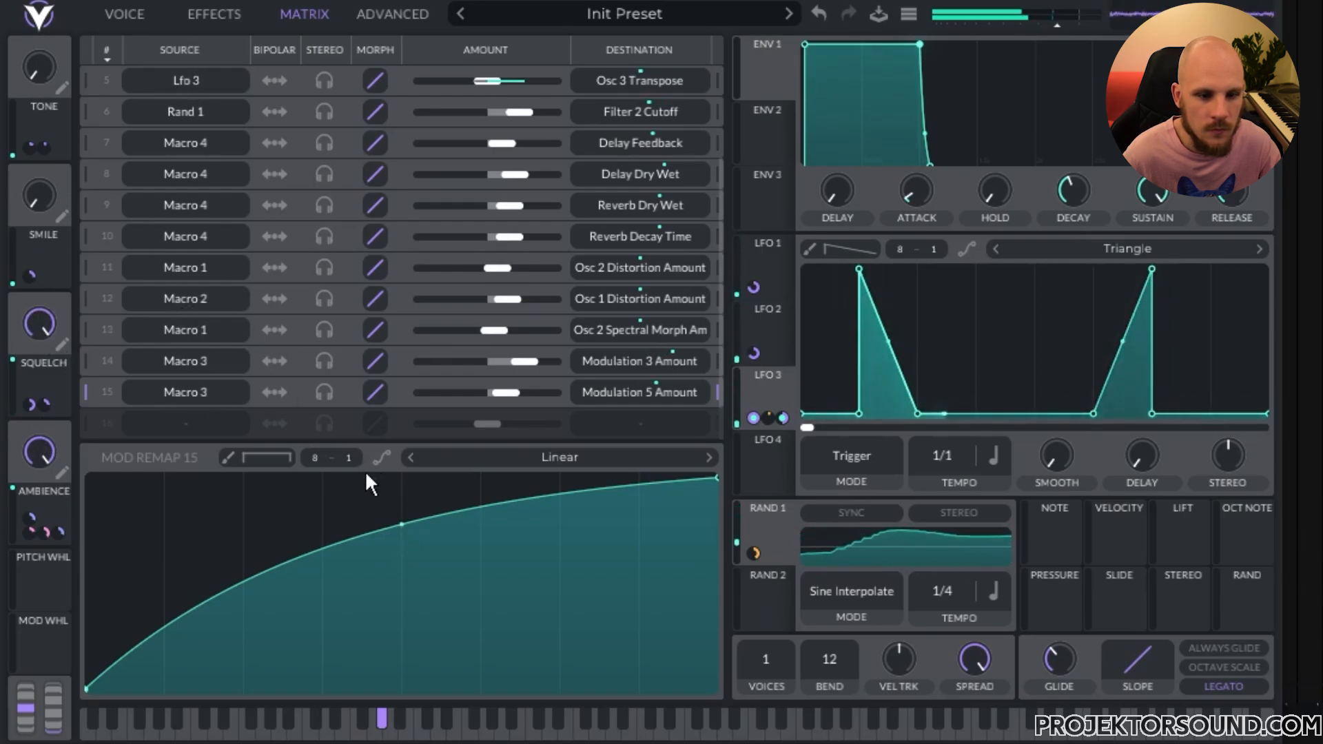
Step: Test the Macro 3 to Modulation 5 remap with its end point at zero, restore the end point, and bow the curve further upward
drag(712, 478, 713, 687)
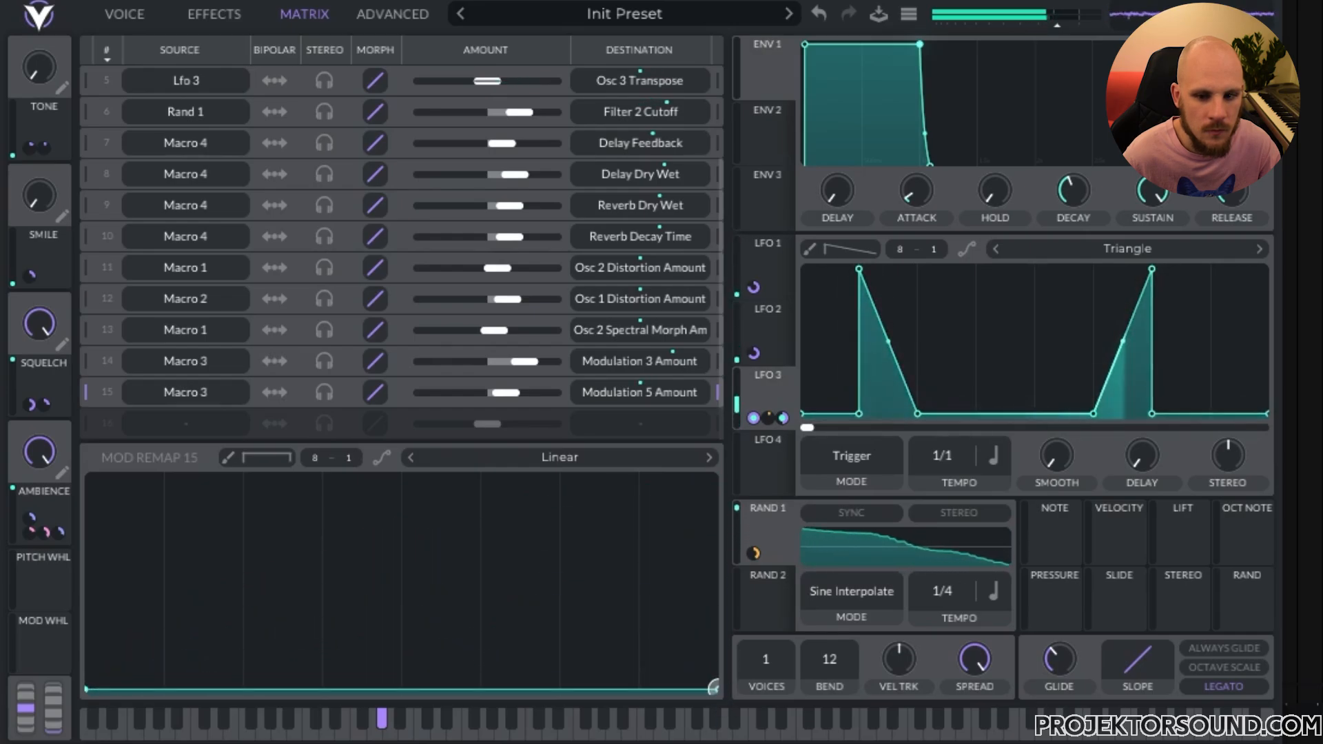
drag(713, 688, 716, 477)
drag(405, 545, 408, 515)
click(126, 15)
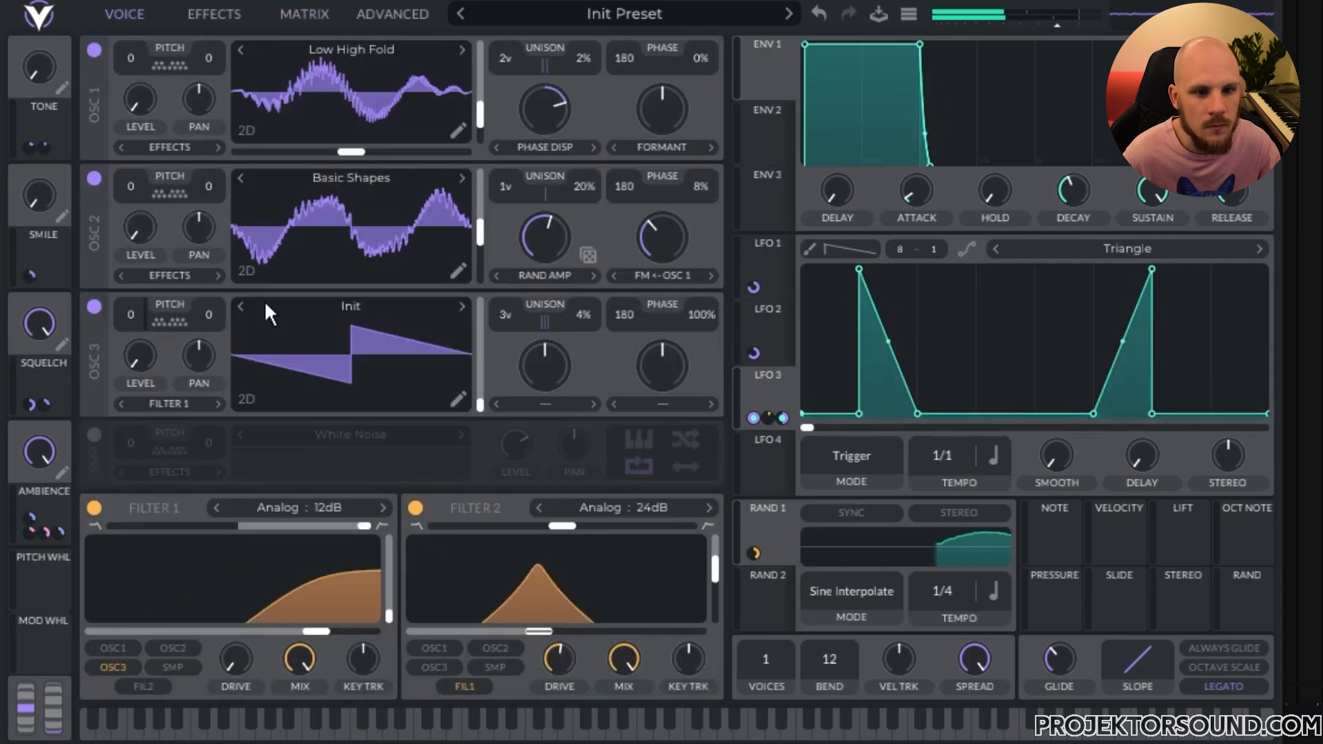
click(217, 16)
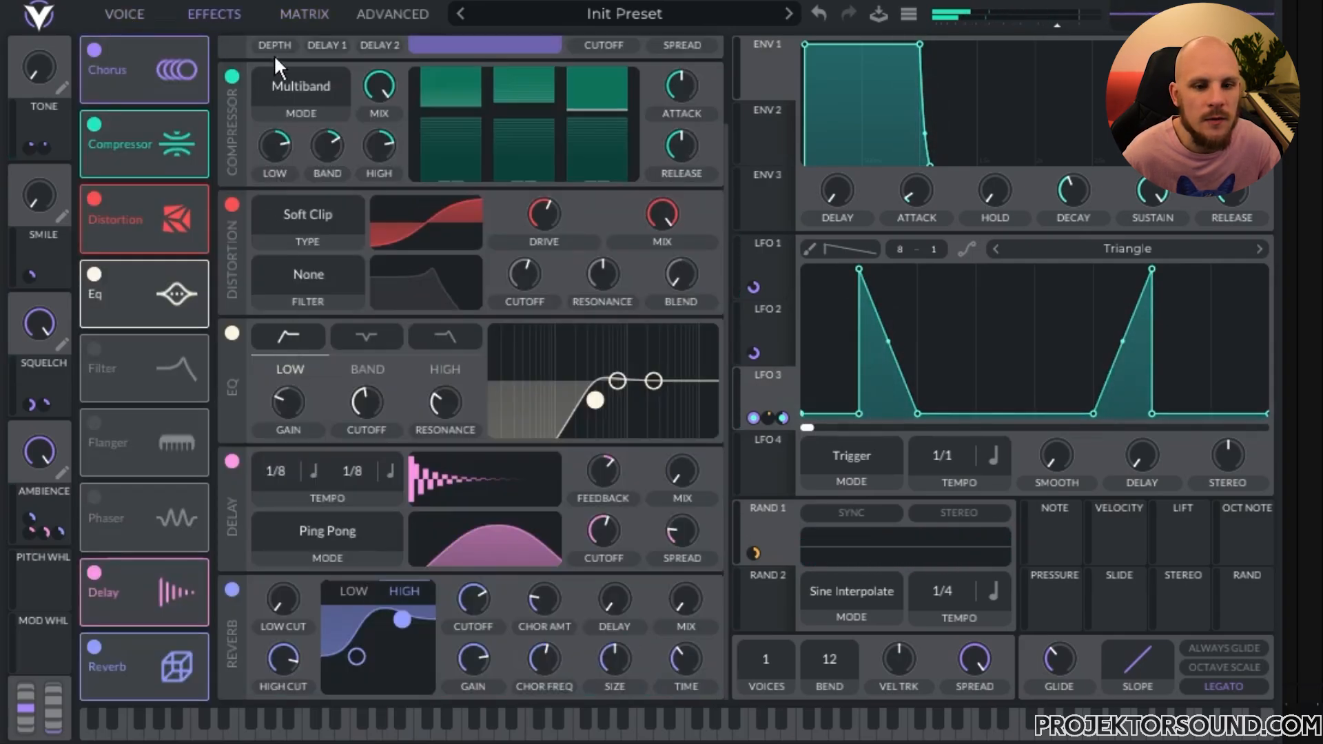
click(304, 14)
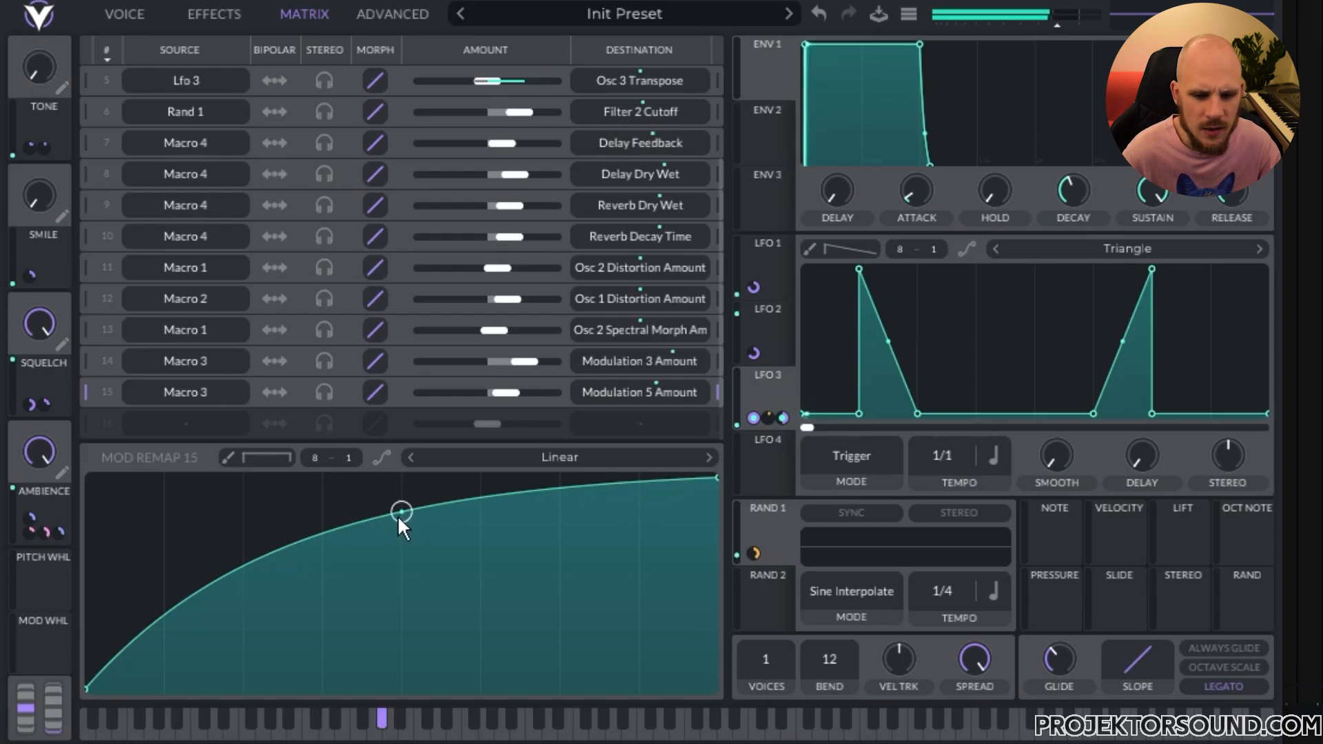
mouse_move(399, 509)
mouse_down()
mouse_move(390, 688)
mouse_move(395, 501)
mouse_up()
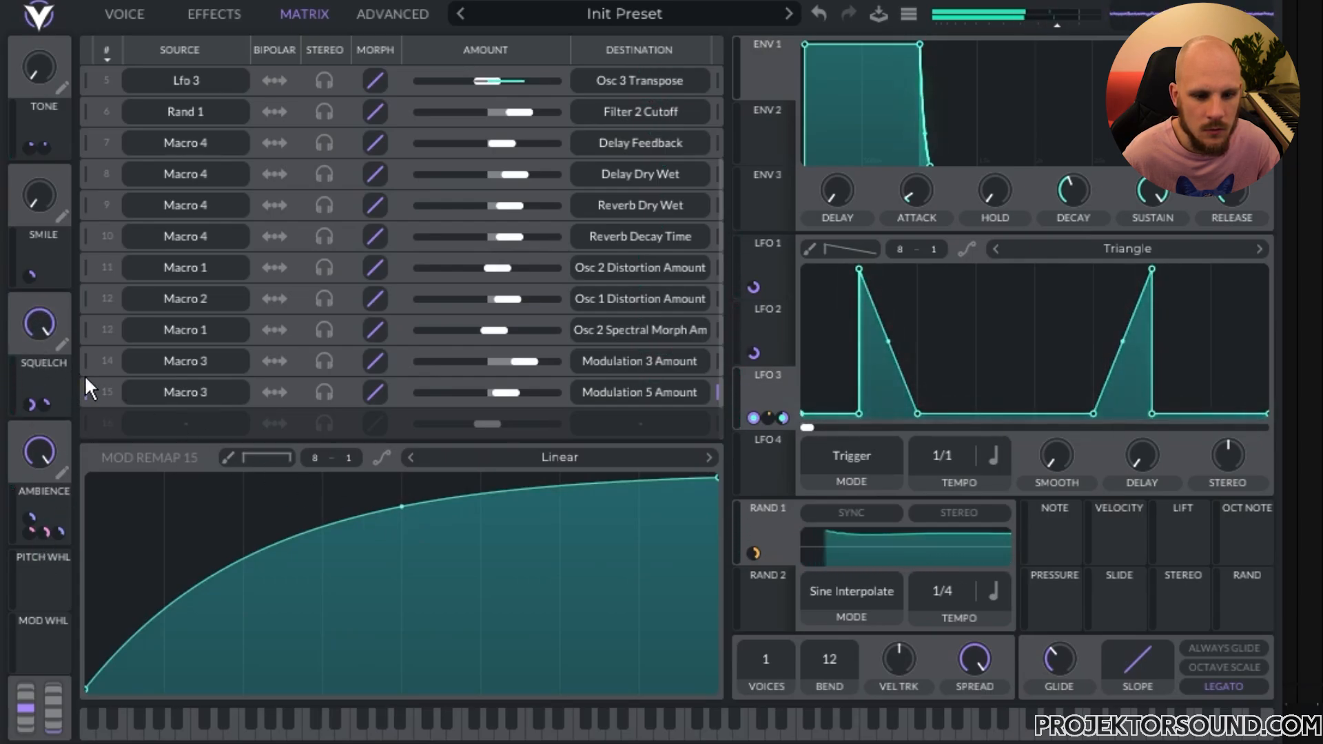
Step: Sweep the Squelch macro to audition it, and return the Squelch and Ambience macros to zero
drag(40, 328, 41, 392)
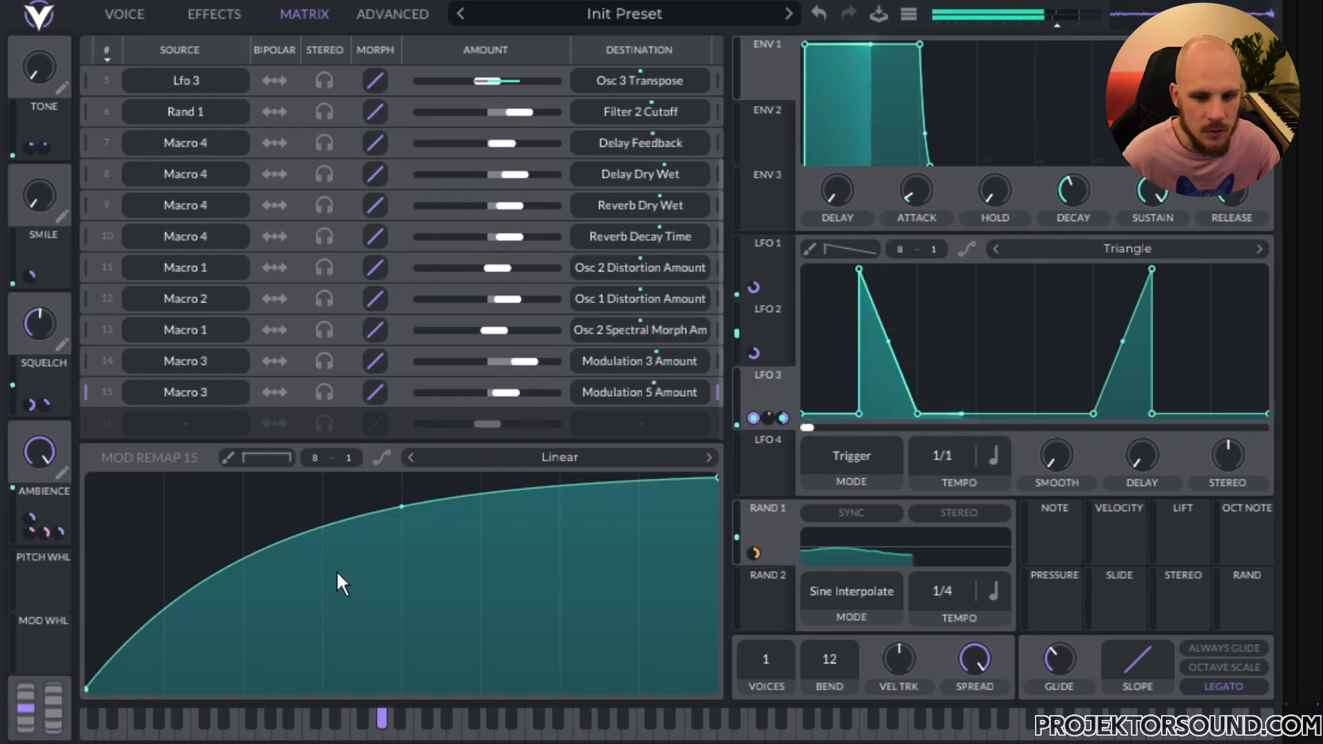
drag(47, 317, 52, 250)
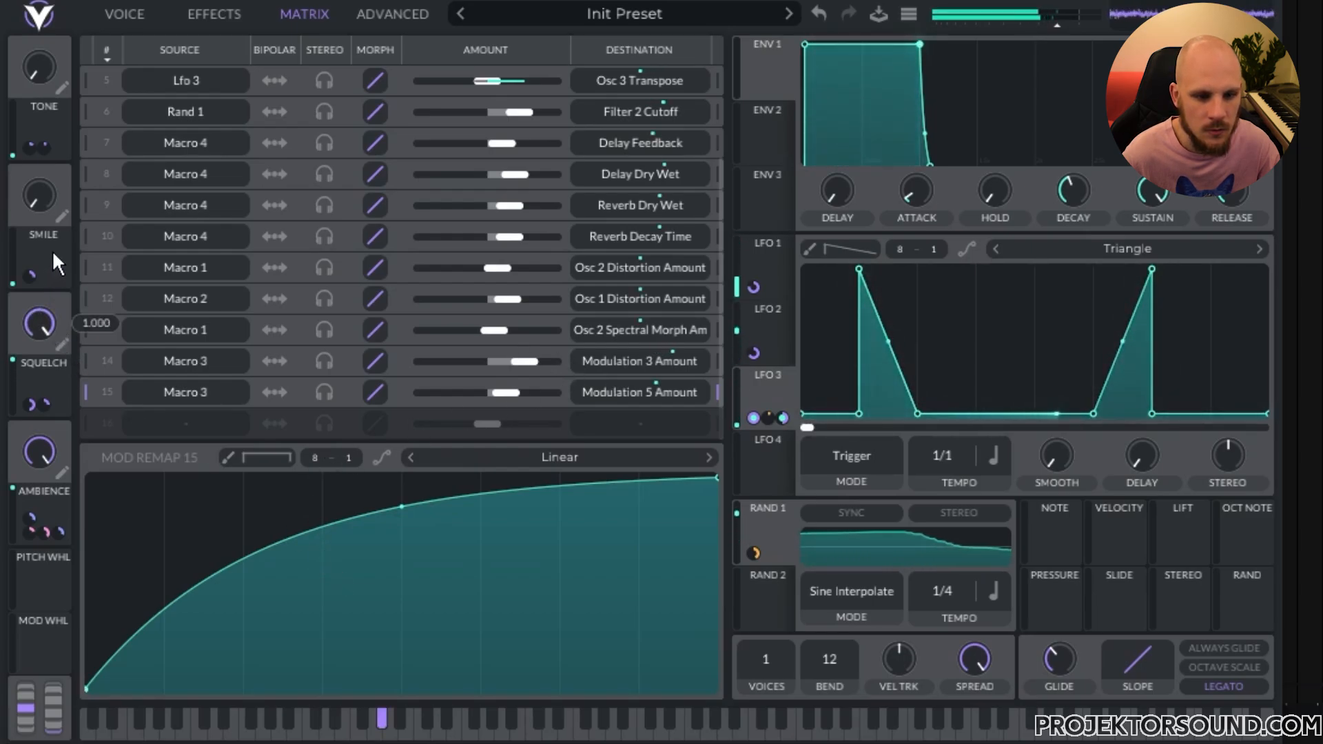
click(124, 14)
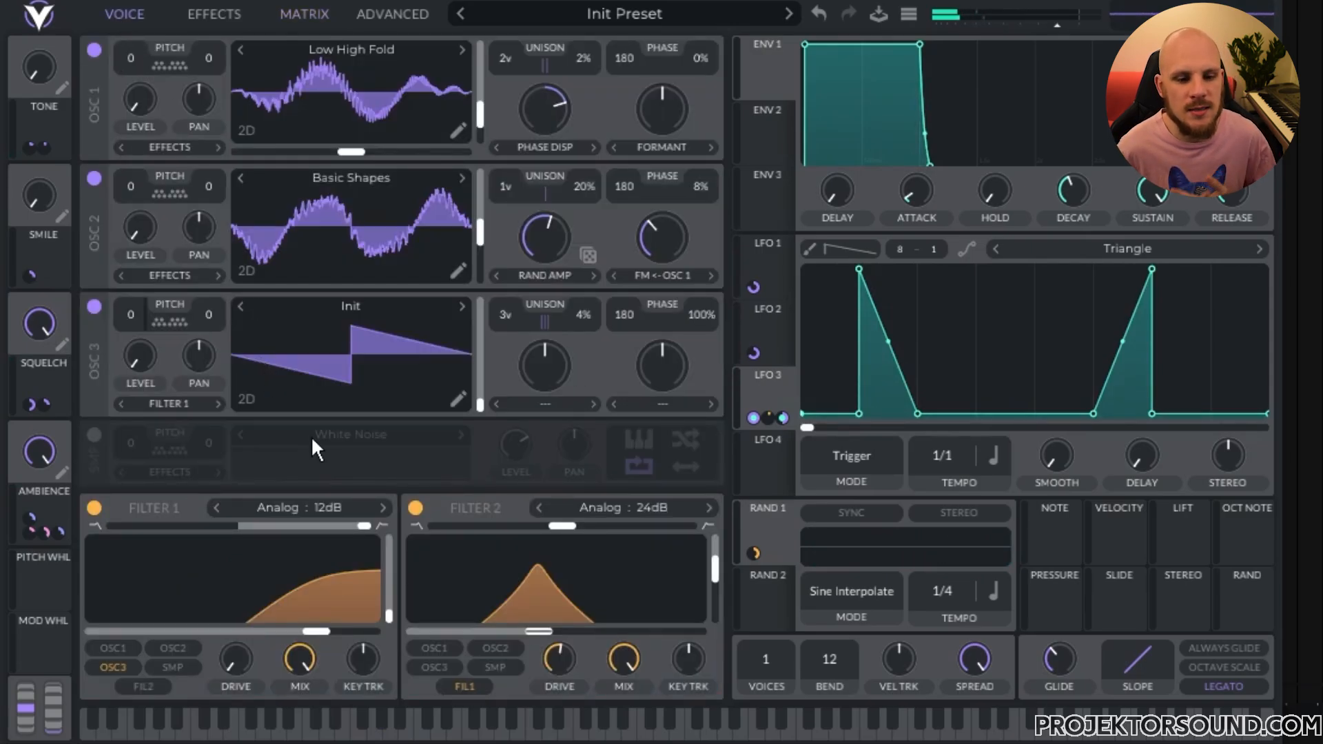
drag(39, 320, 23, 399)
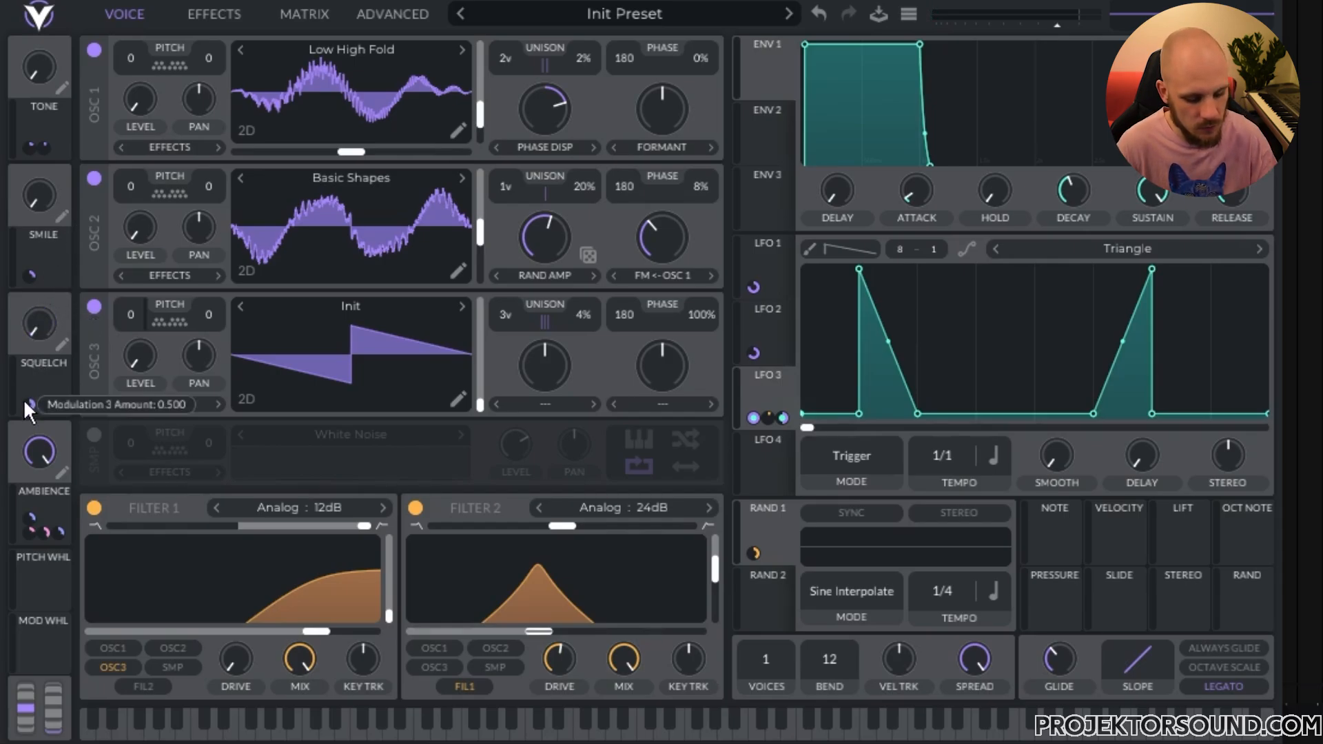
drag(48, 333, 96, 344)
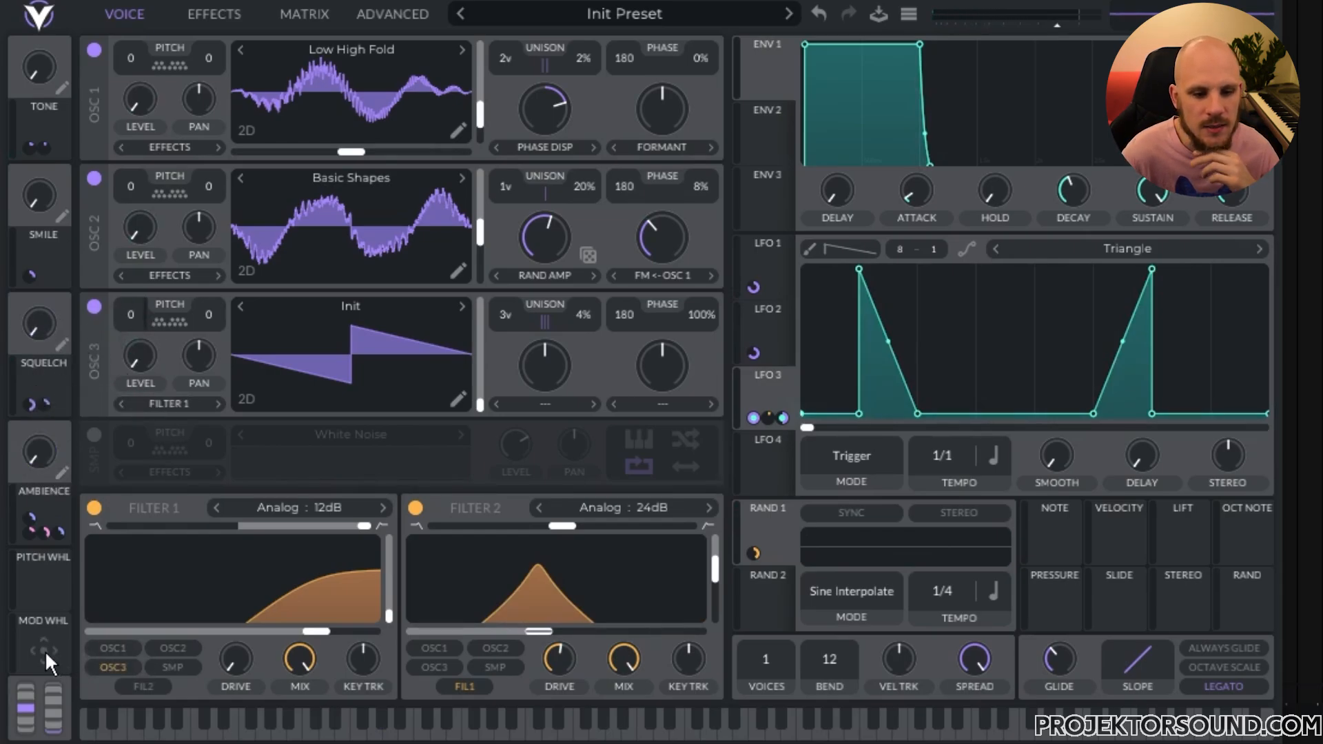
Step: Enable the Filter effect, set it to Phaser: Positive, and raise its cutoff and resonance
click(57, 282)
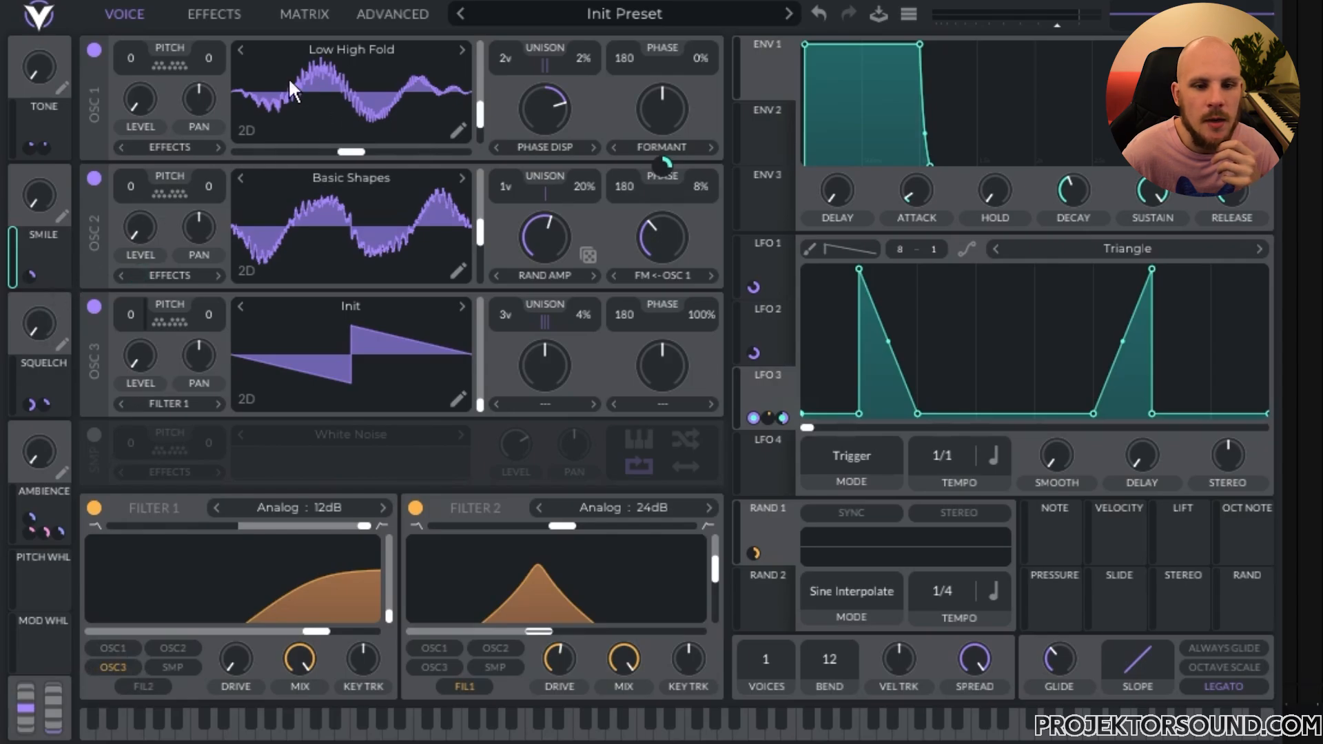
click(221, 15)
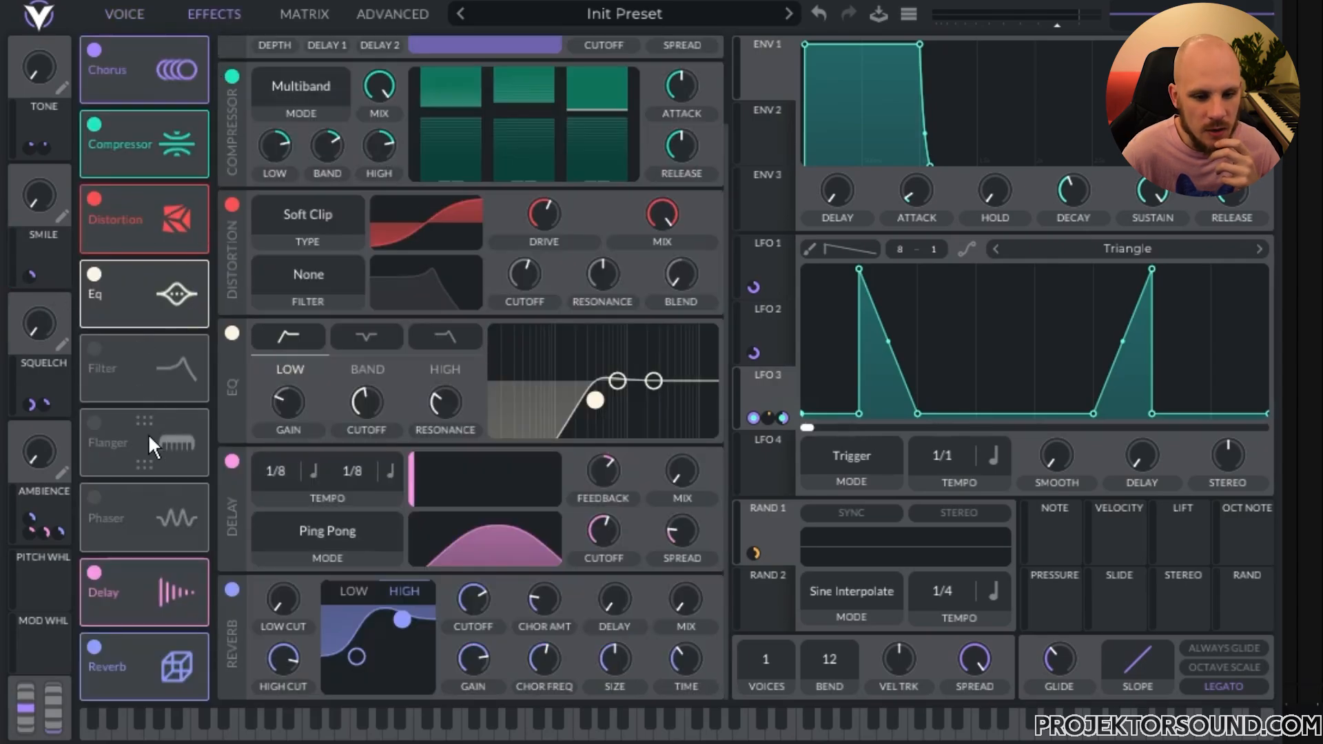
click(112, 356)
click(352, 478)
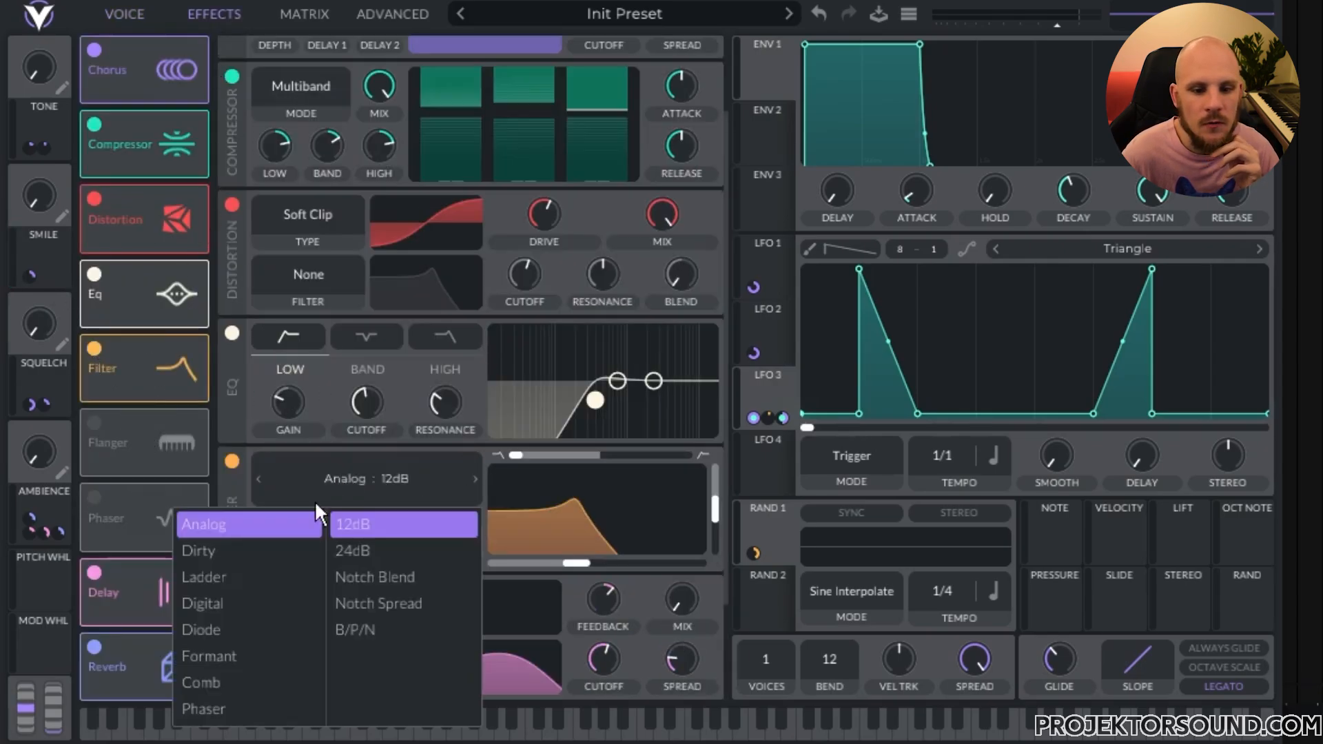
click(227, 708)
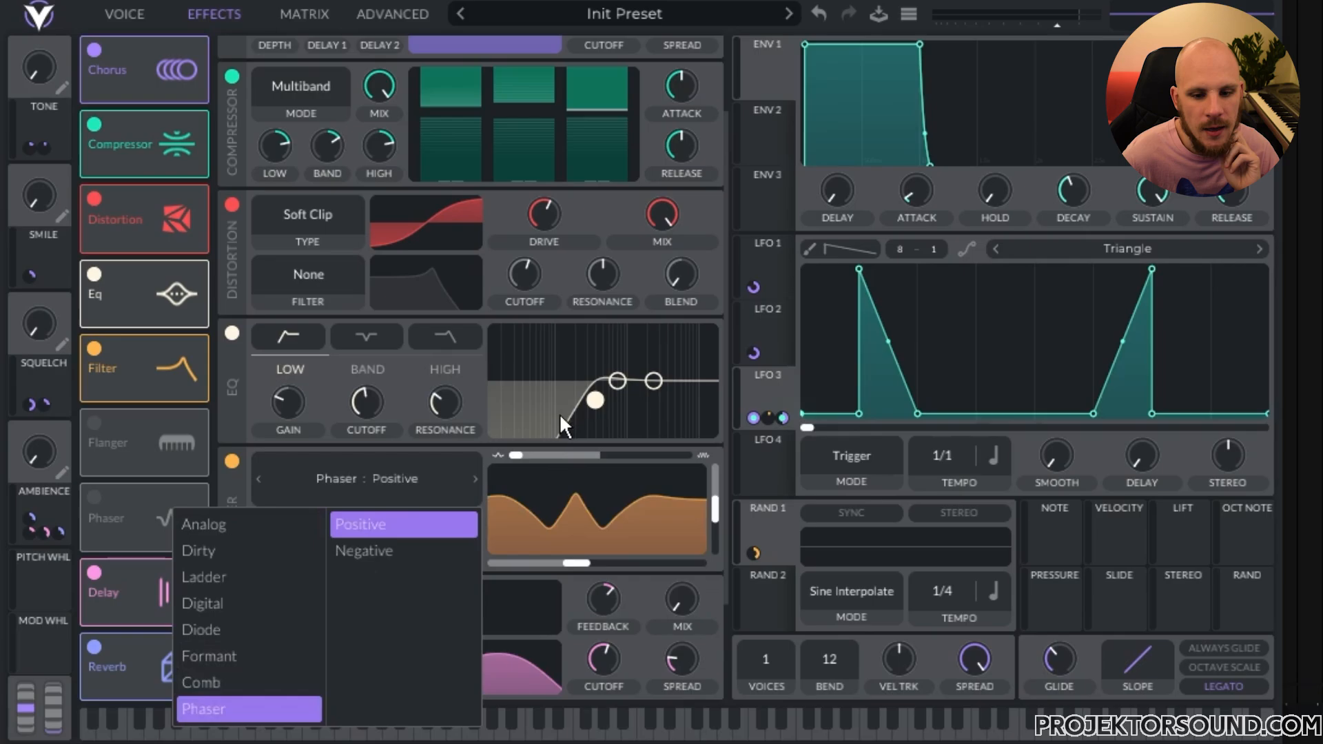
click(519, 452)
drag(581, 565, 646, 564)
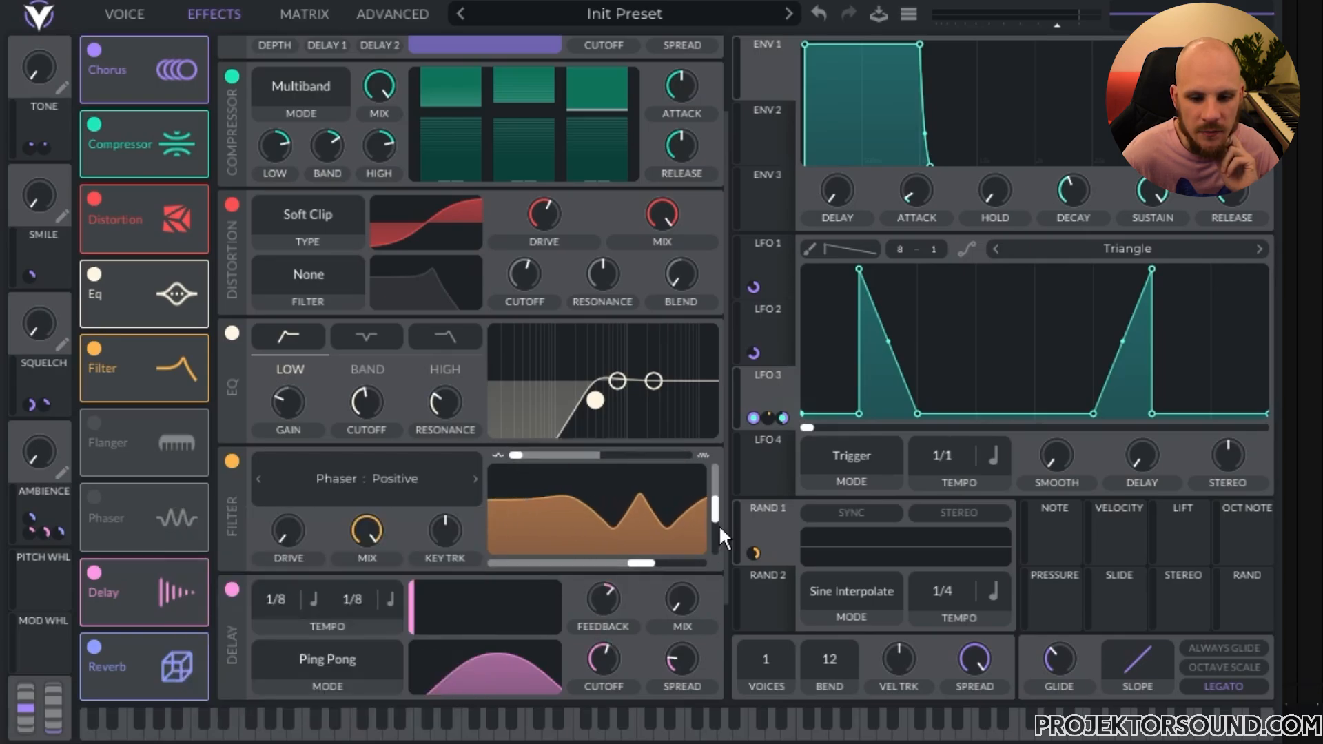
drag(717, 511, 718, 489)
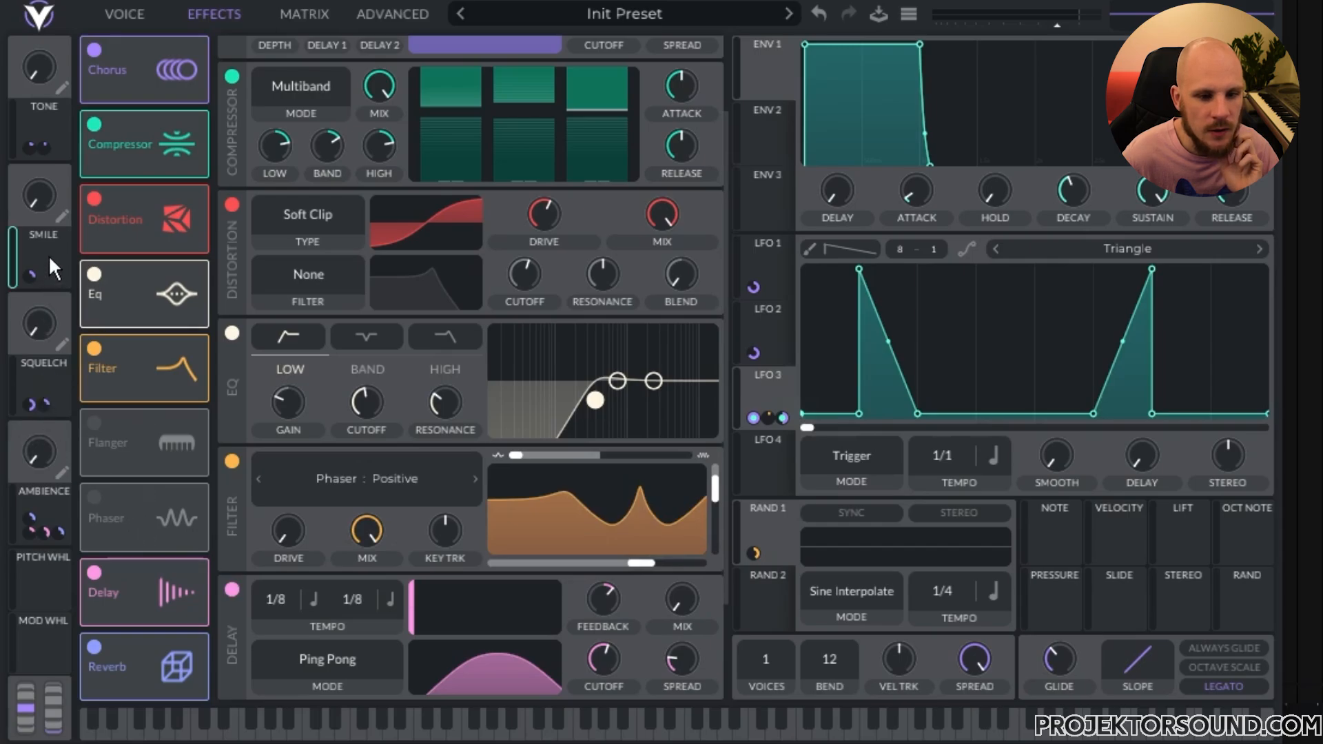
Step: Set the effects filter's mix to 0% and assign the Smile macro to the filter's cutoff and mix and the EQ's low cutoff
drag(50, 259, 598, 528)
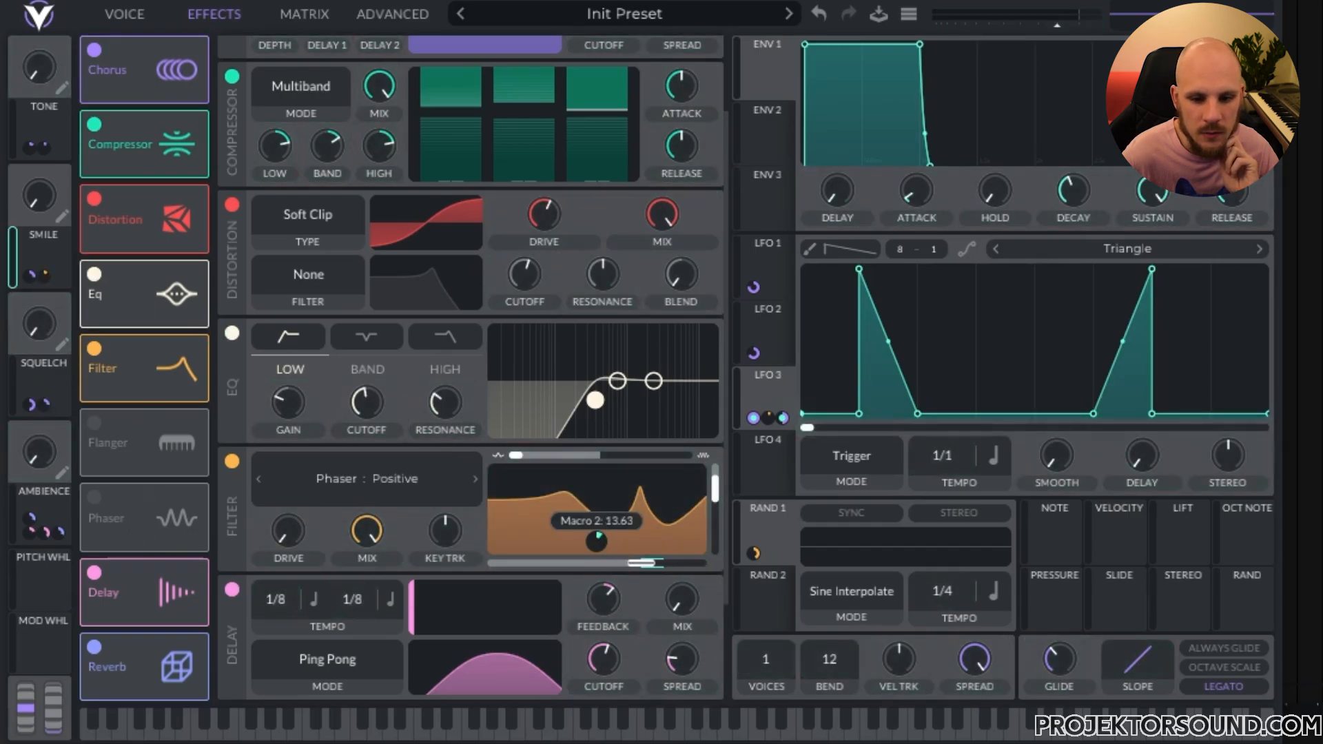
drag(366, 539, 340, 660)
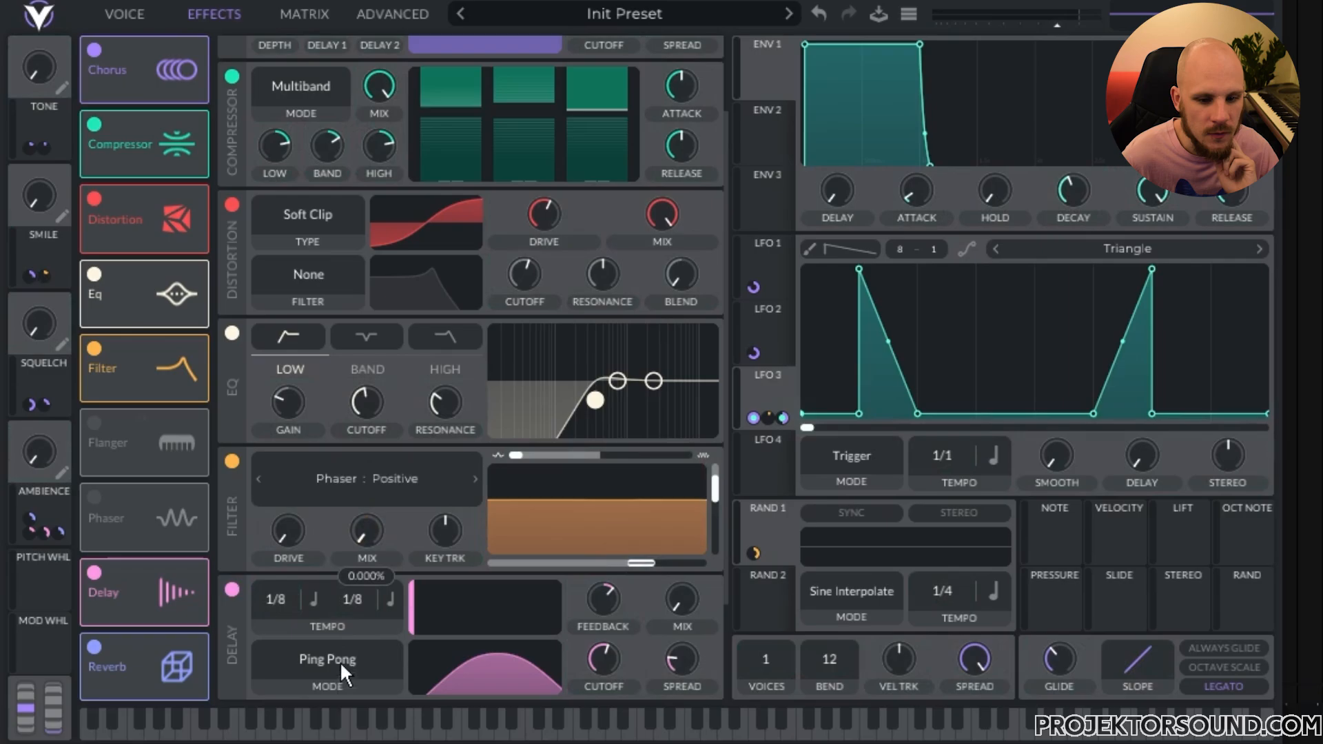
drag(49, 259, 368, 612)
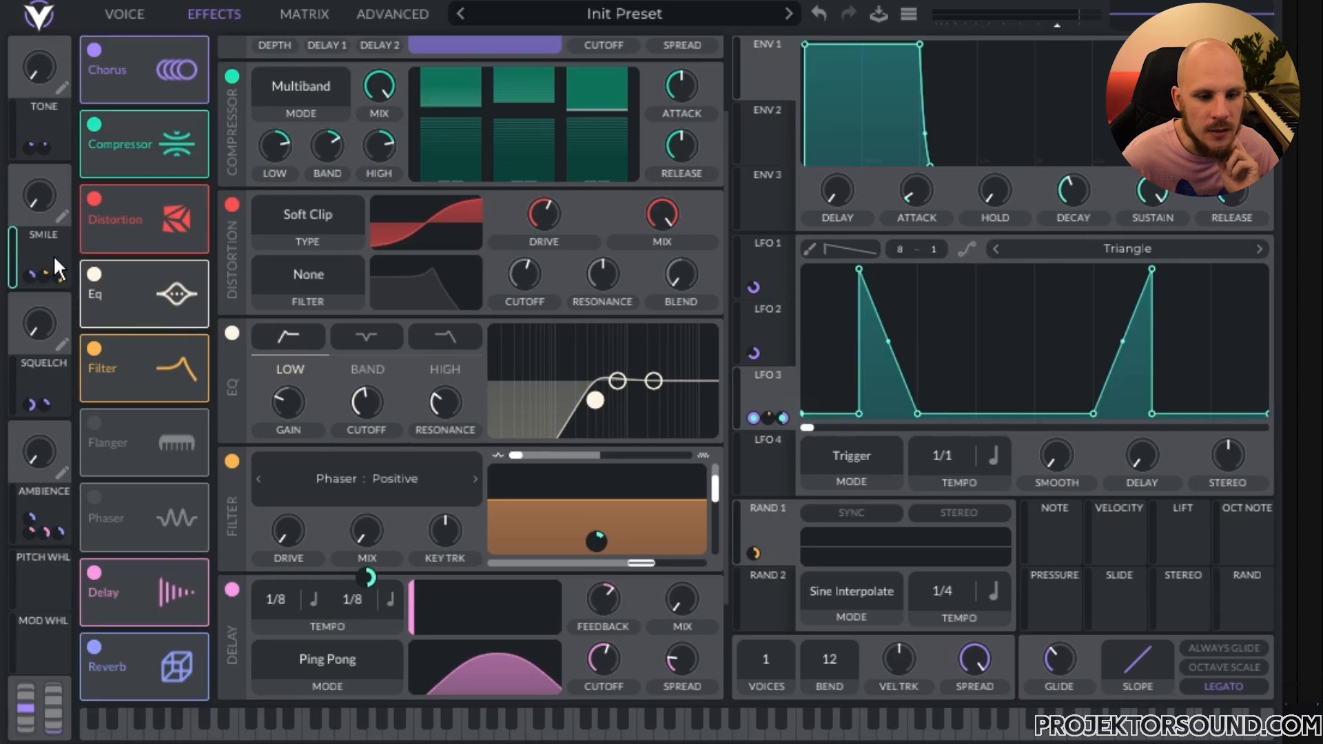
drag(53, 254, 366, 400)
drag(367, 445, 366, 454)
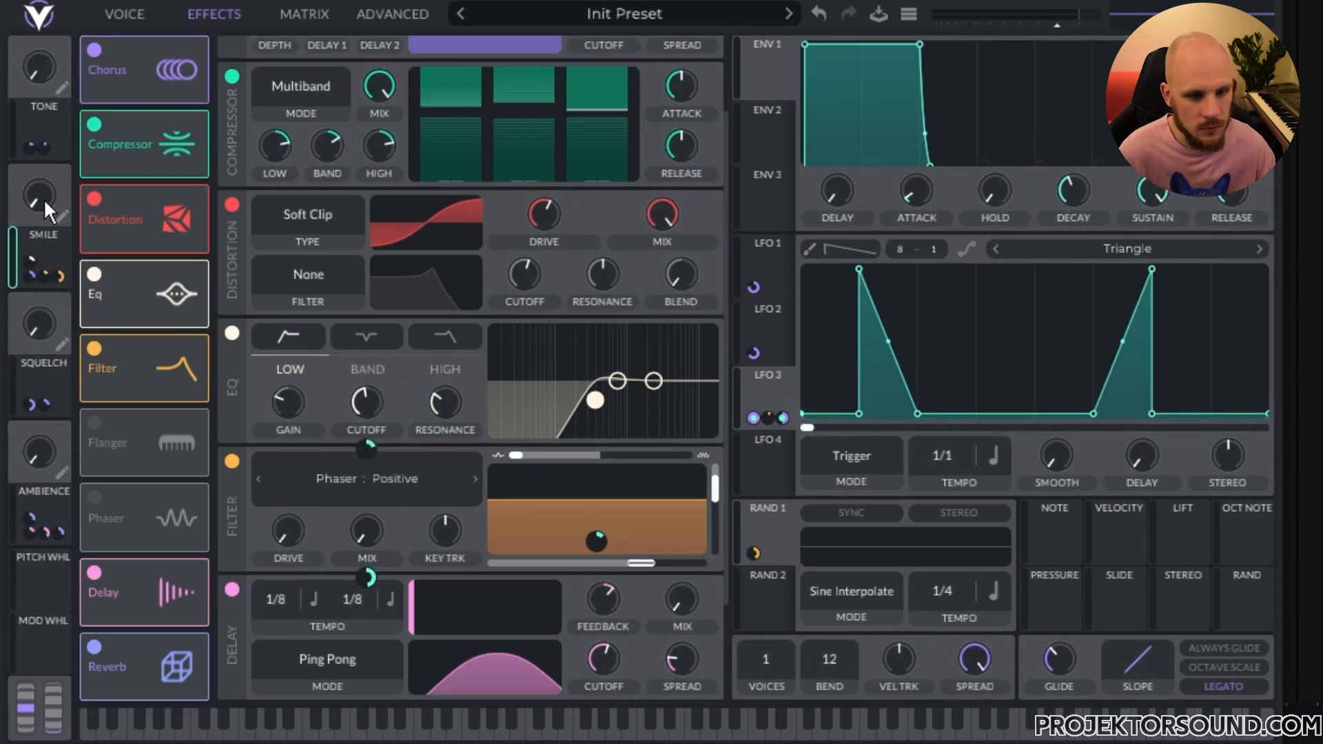
Step: With Smile at maximum, set its filter cutoff modulation to about 27, its mix modulation to full, and the phaser blend fully to the high end
mouse_move(43, 199)
mouse_down()
mouse_move(80, 48)
mouse_move(159, 309)
mouse_move(39, 191)
mouse_move(7, 274)
mouse_move(47, 213)
mouse_up()
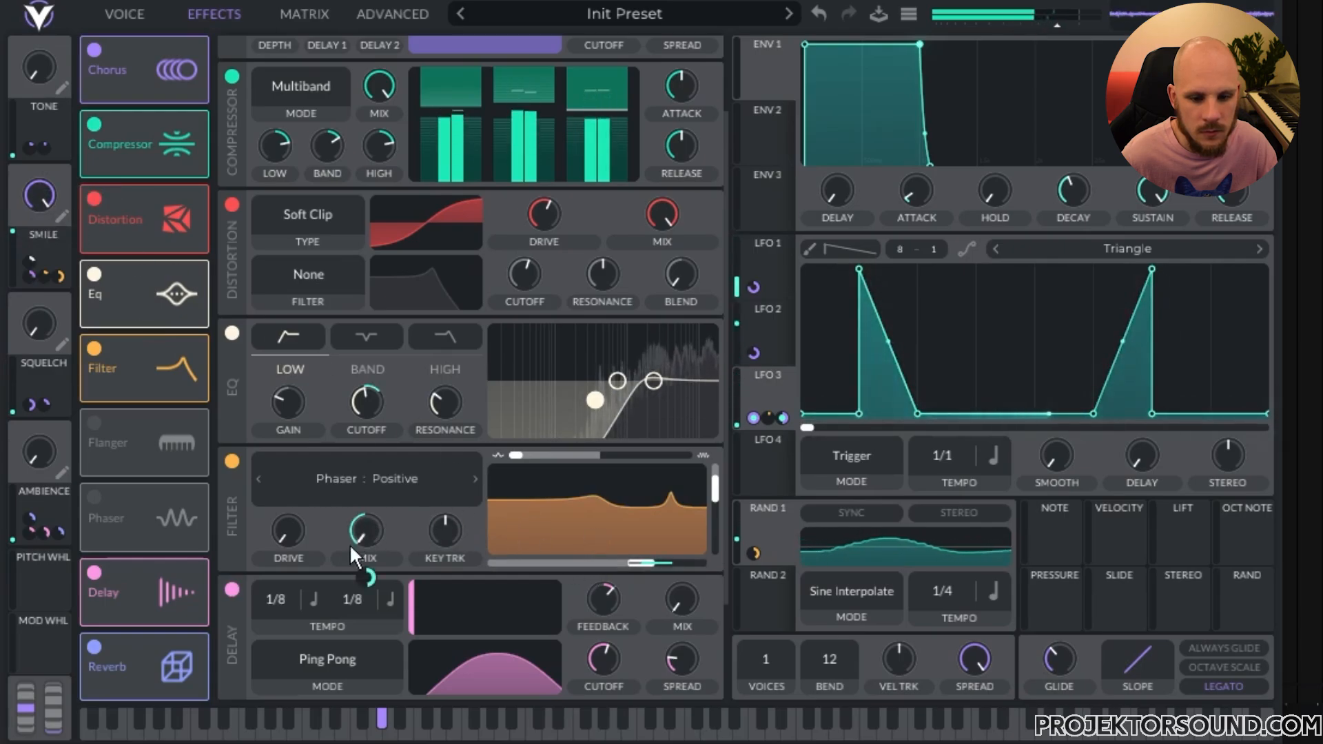
drag(595, 547, 597, 541)
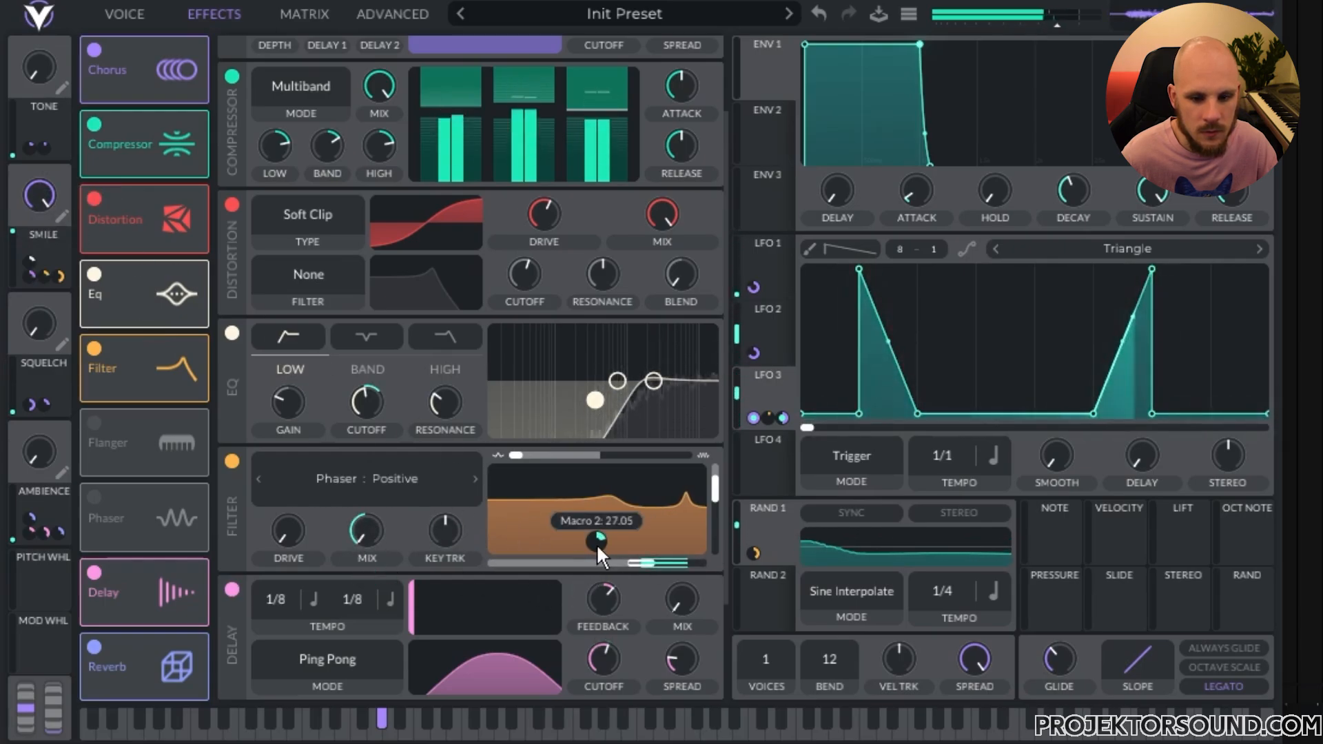
drag(630, 459, 774, 461)
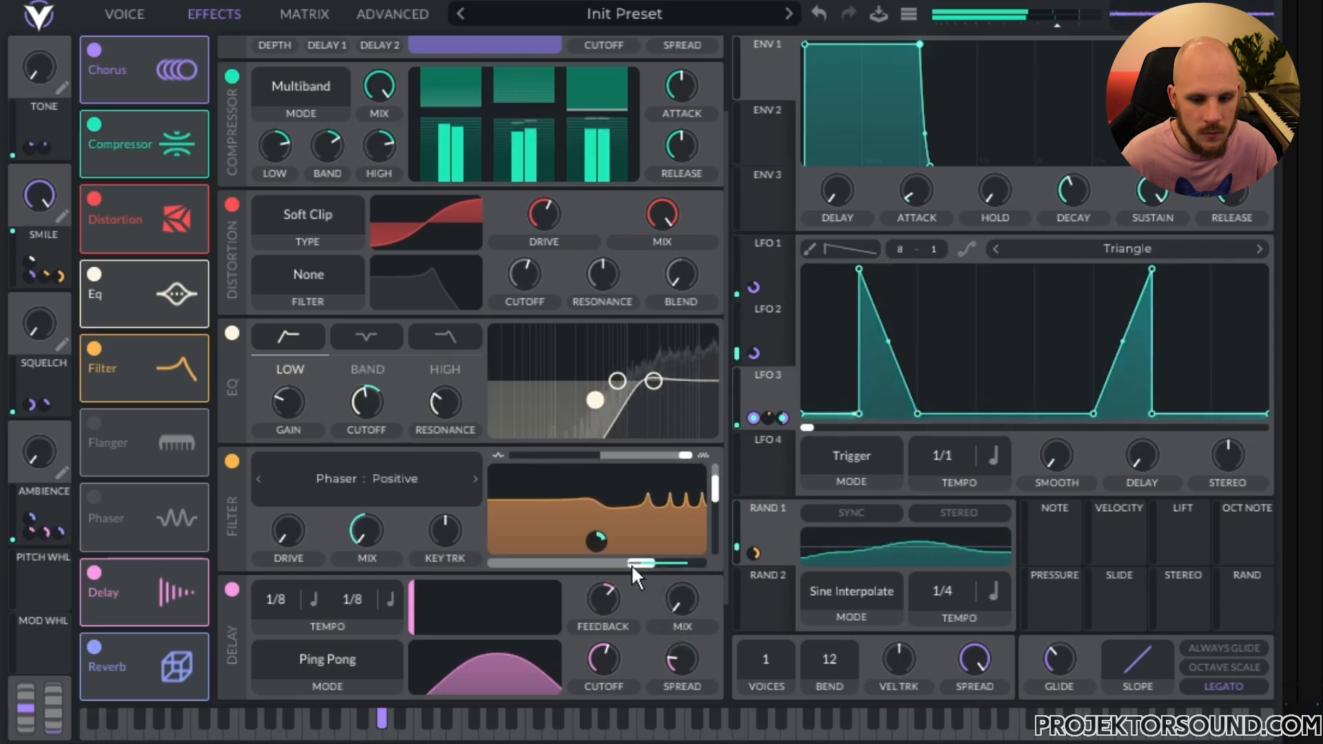
drag(368, 577, 389, 569)
mouse_move(43, 197)
mouse_down()
mouse_move(21, 326)
mouse_move(48, 184)
mouse_up()
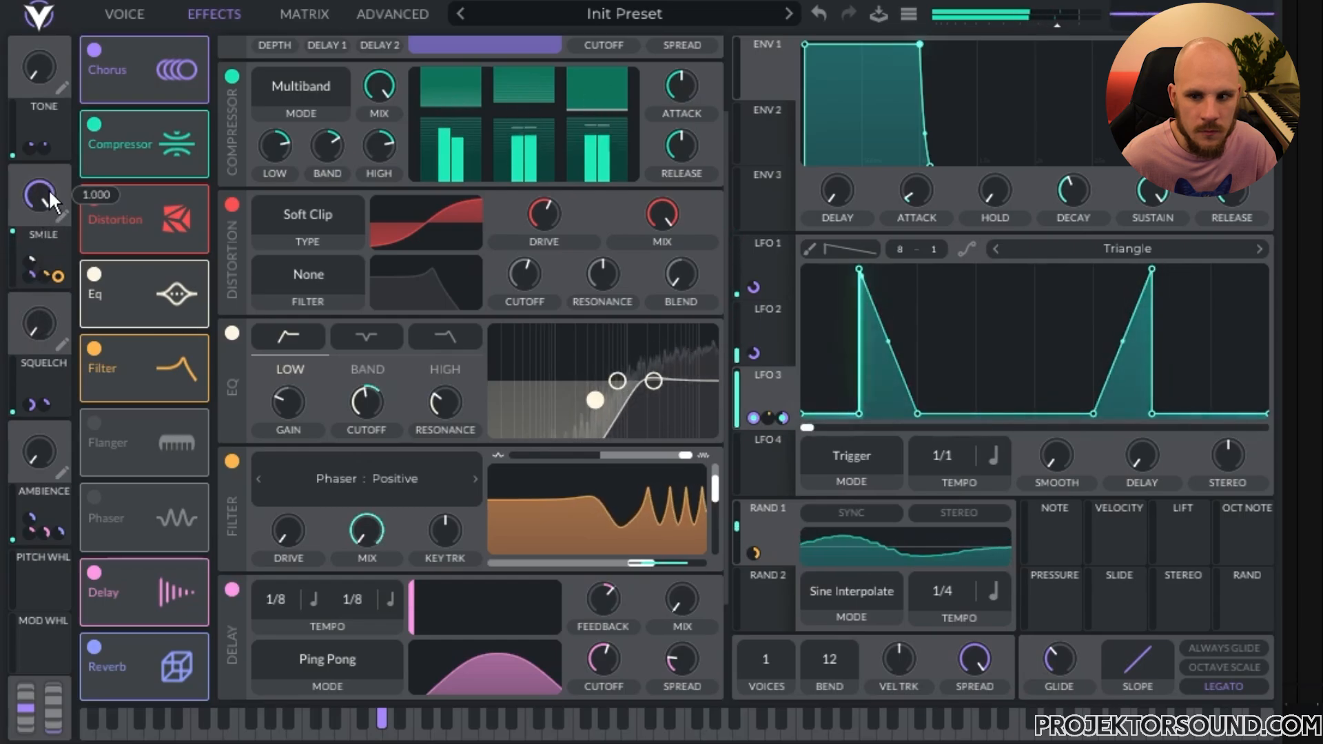
Step: Assign Smile to the distortion drive at about 6.9, audition the Smile and Tone macros, and return both to zero
drag(33, 267, 546, 259)
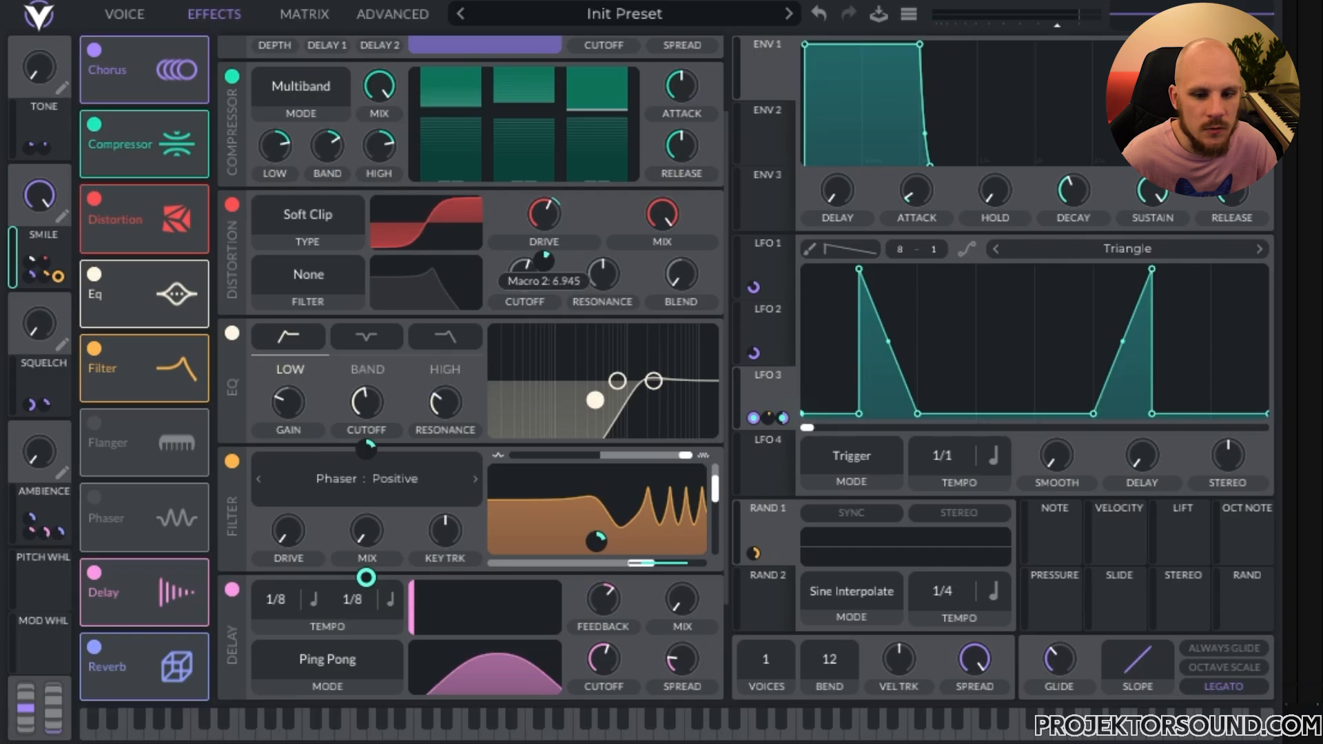
drag(38, 192, 0, 348)
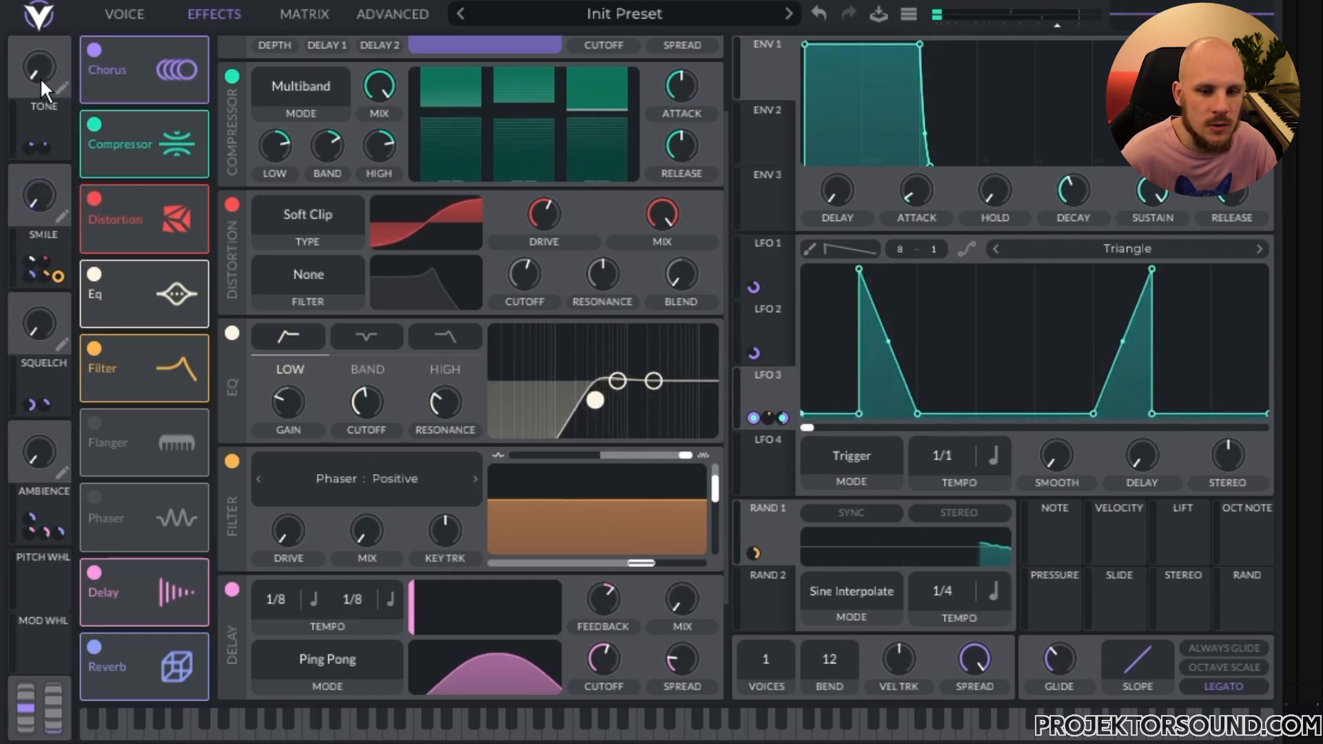
drag(42, 79, 60, 13)
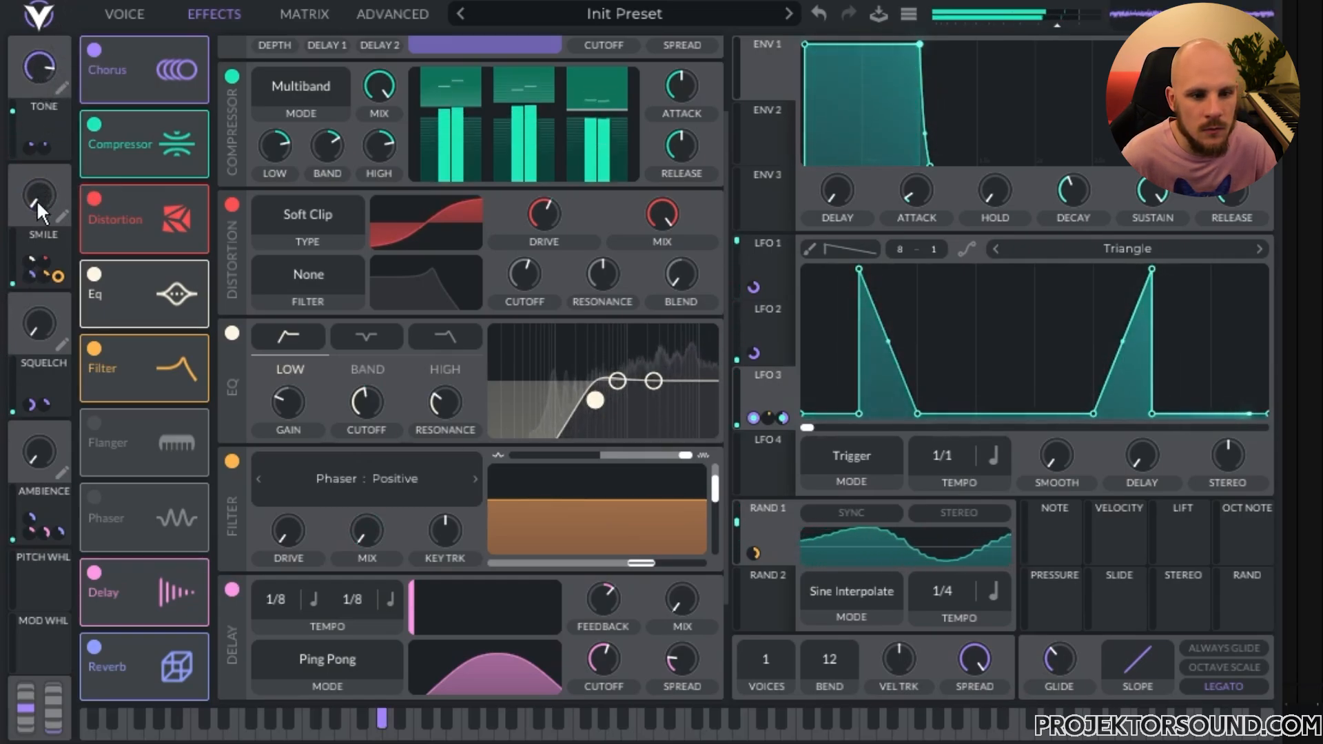
mouse_move(36, 199)
mouse_down()
mouse_move(69, 73)
mouse_move(32, 135)
mouse_move(27, 204)
mouse_up()
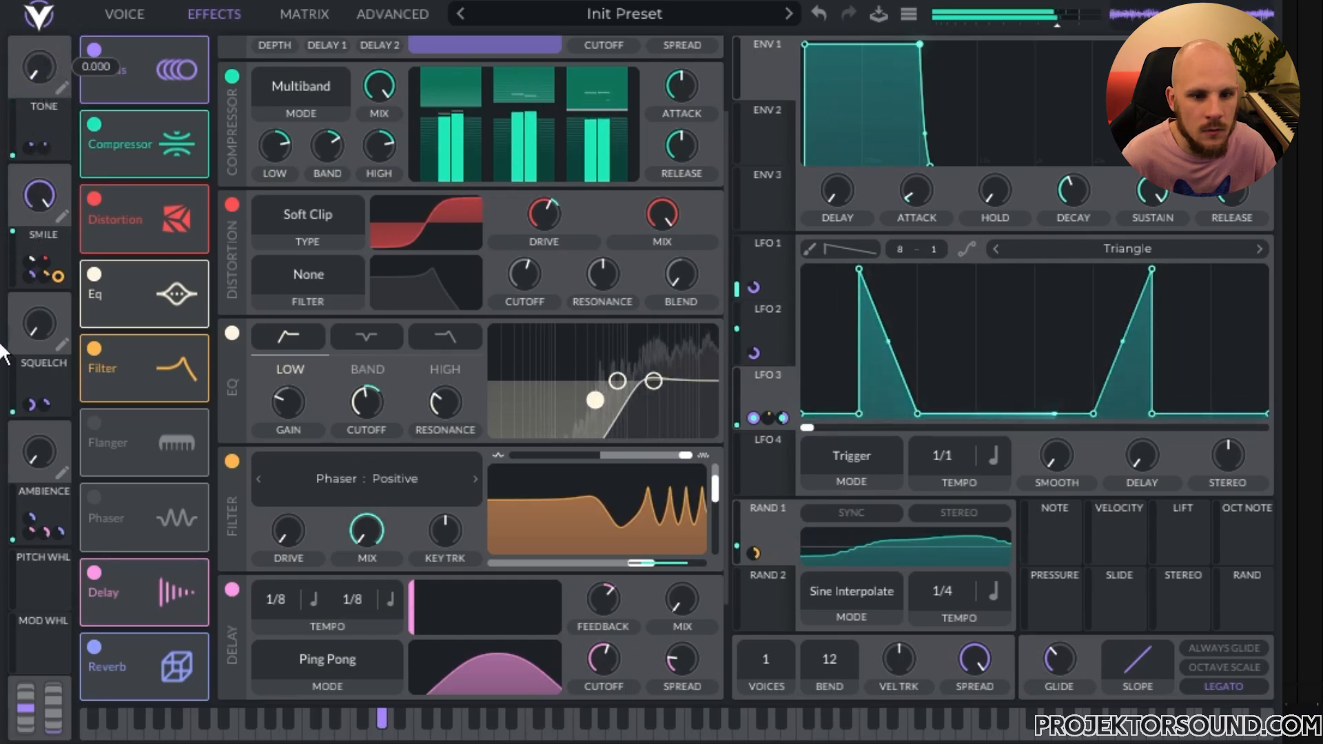
drag(47, 162, 78, 520)
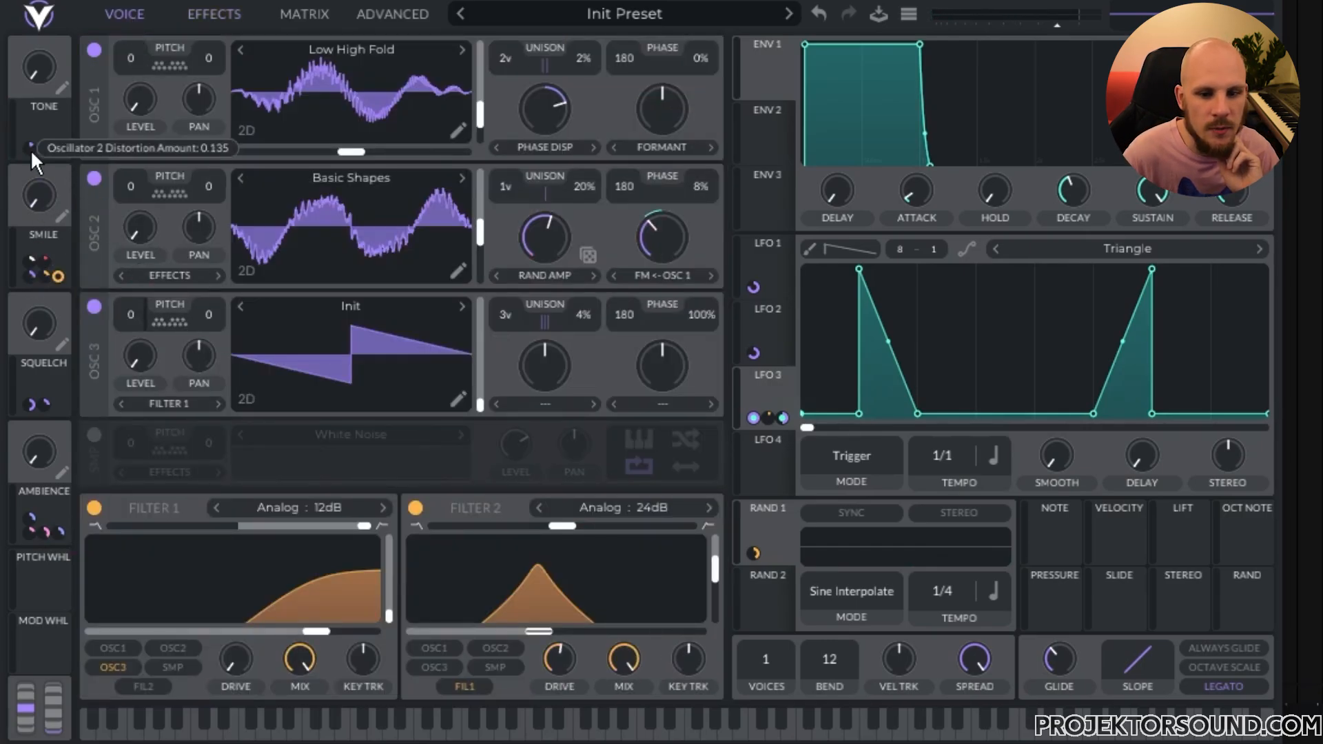
Step: Set Tone's modulation of oscillator 2's distortion amount to about -0.143 and raise the Tone macro to maximum to audition it
drag(30, 149, 30, 138)
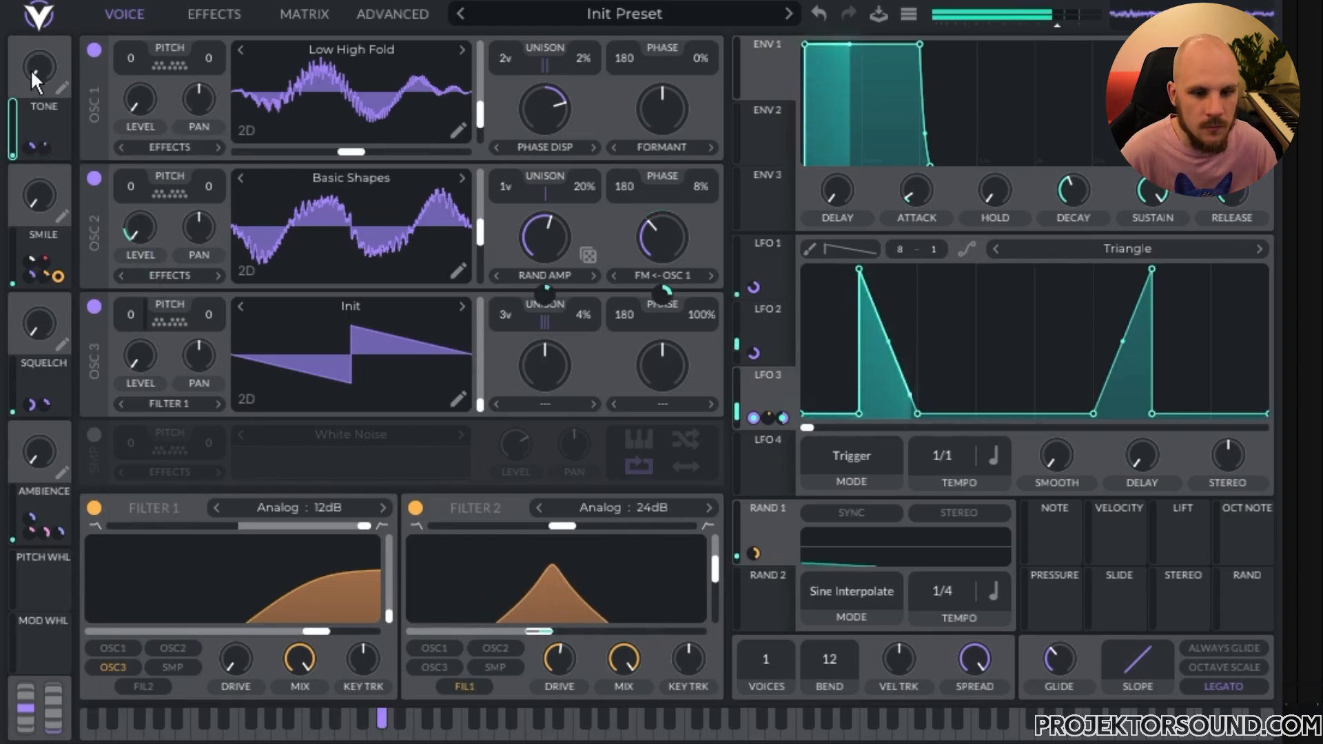
mouse_move(31, 69)
mouse_down()
mouse_move(30, 34)
mouse_move(41, 69)
mouse_up()
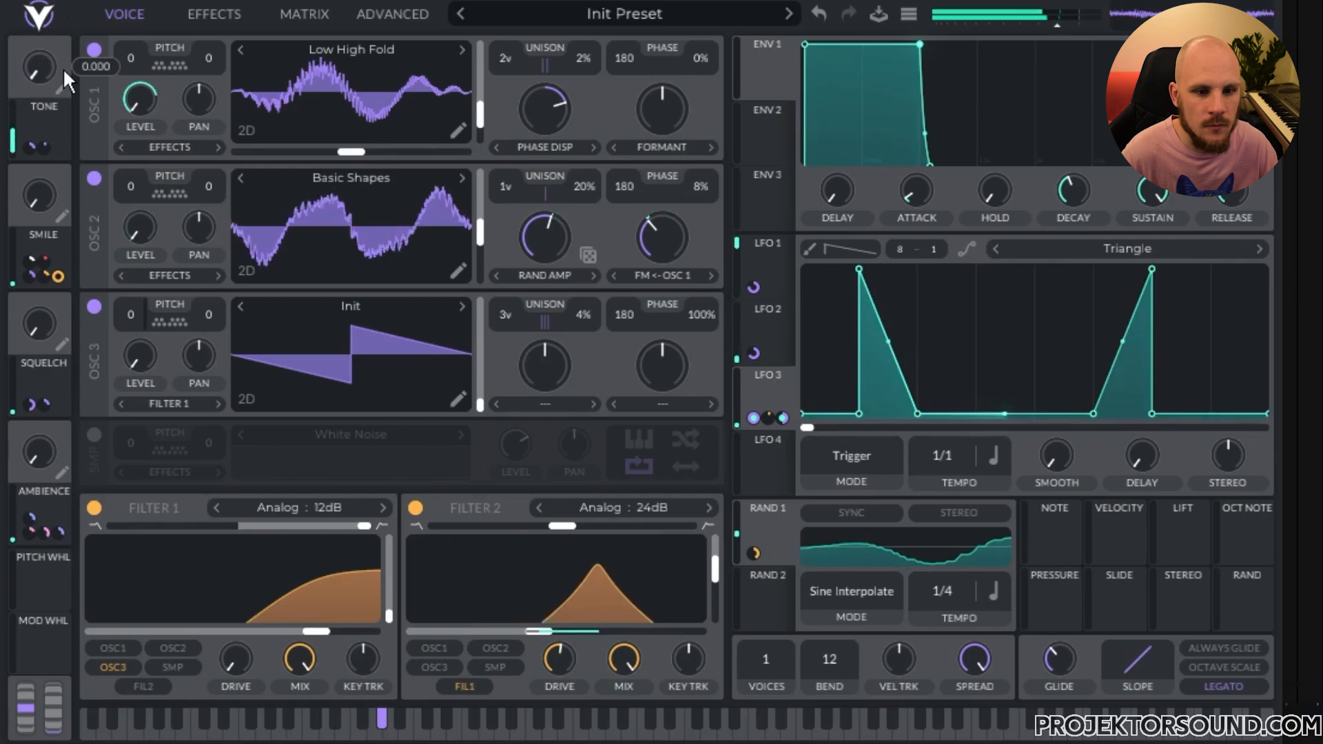
drag(29, 150, 16, 180)
drag(41, 67, 84, 48)
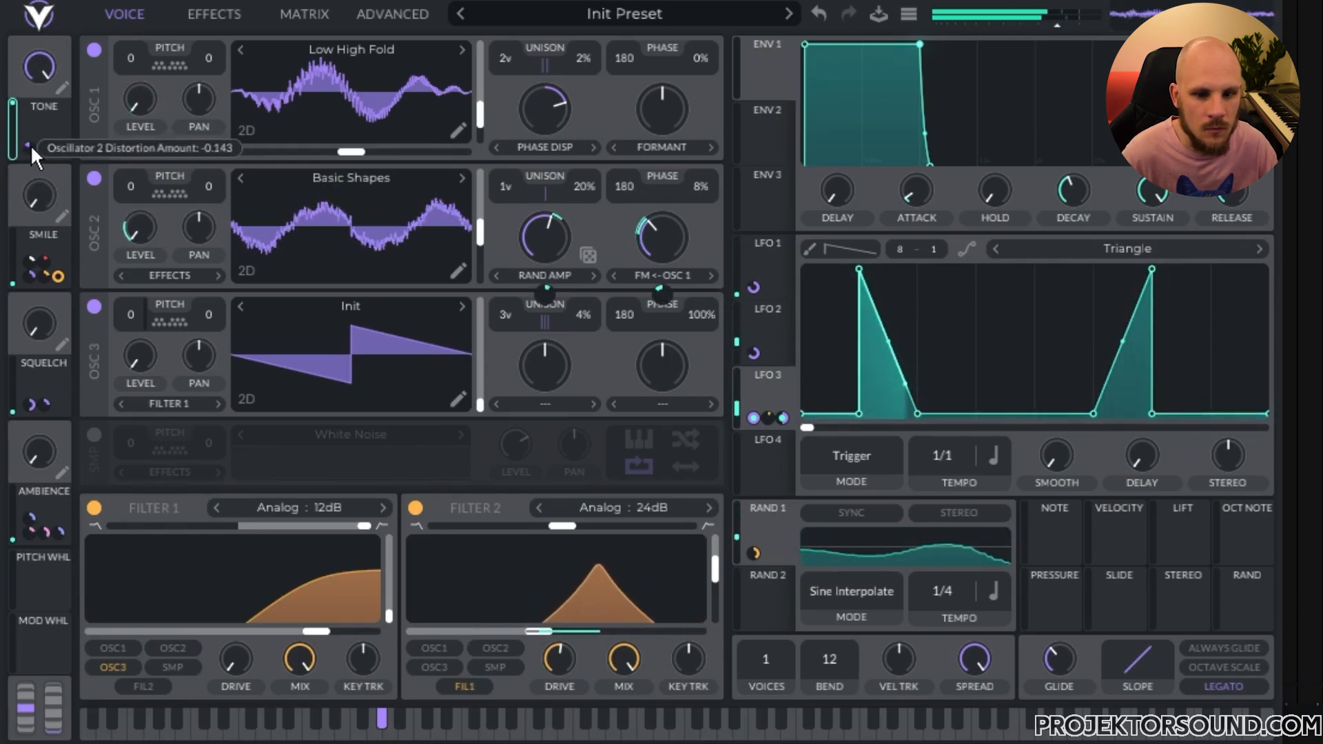
Step: Set oscillator 2's FM amount to 21.83% and Tone's modulation of it to 0.275, auditioning the Tone macro at maximum and returning it to zero
drag(37, 88, 13, 205)
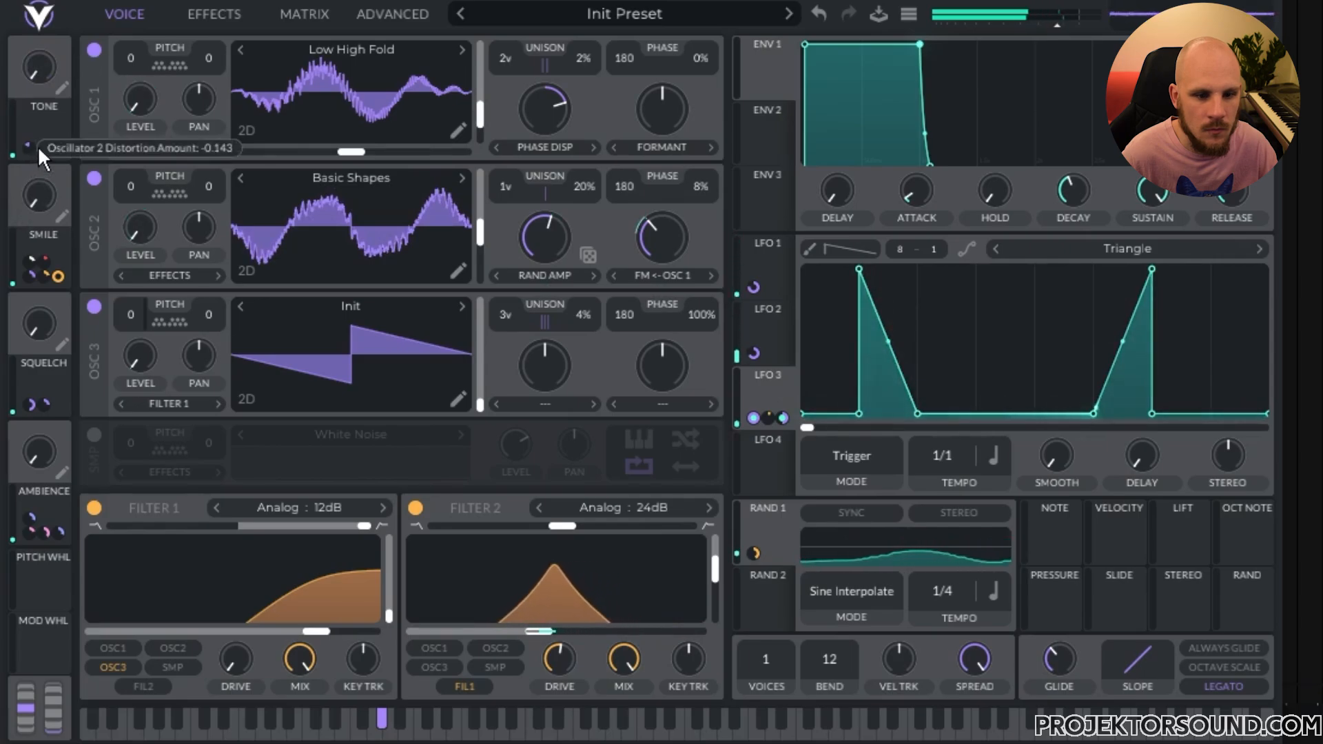
drag(676, 234, 664, 255)
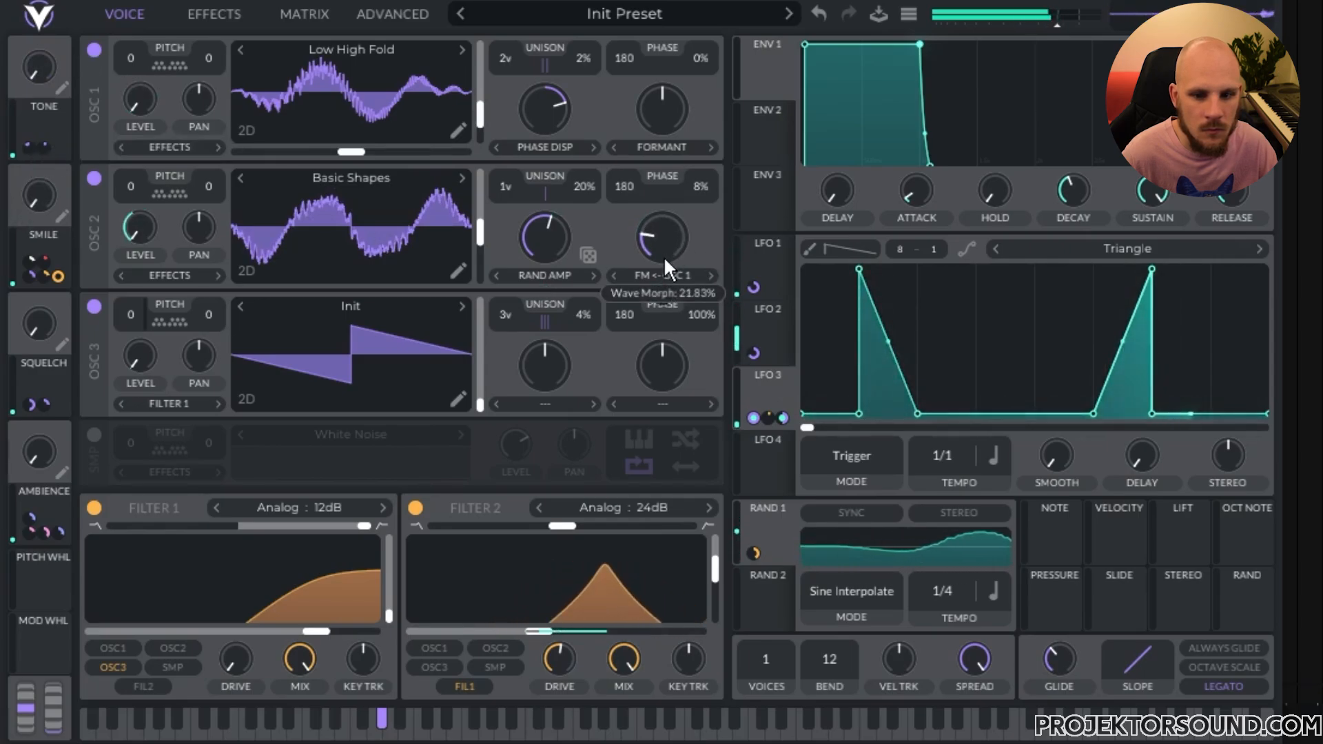
drag(24, 146, 35, 127)
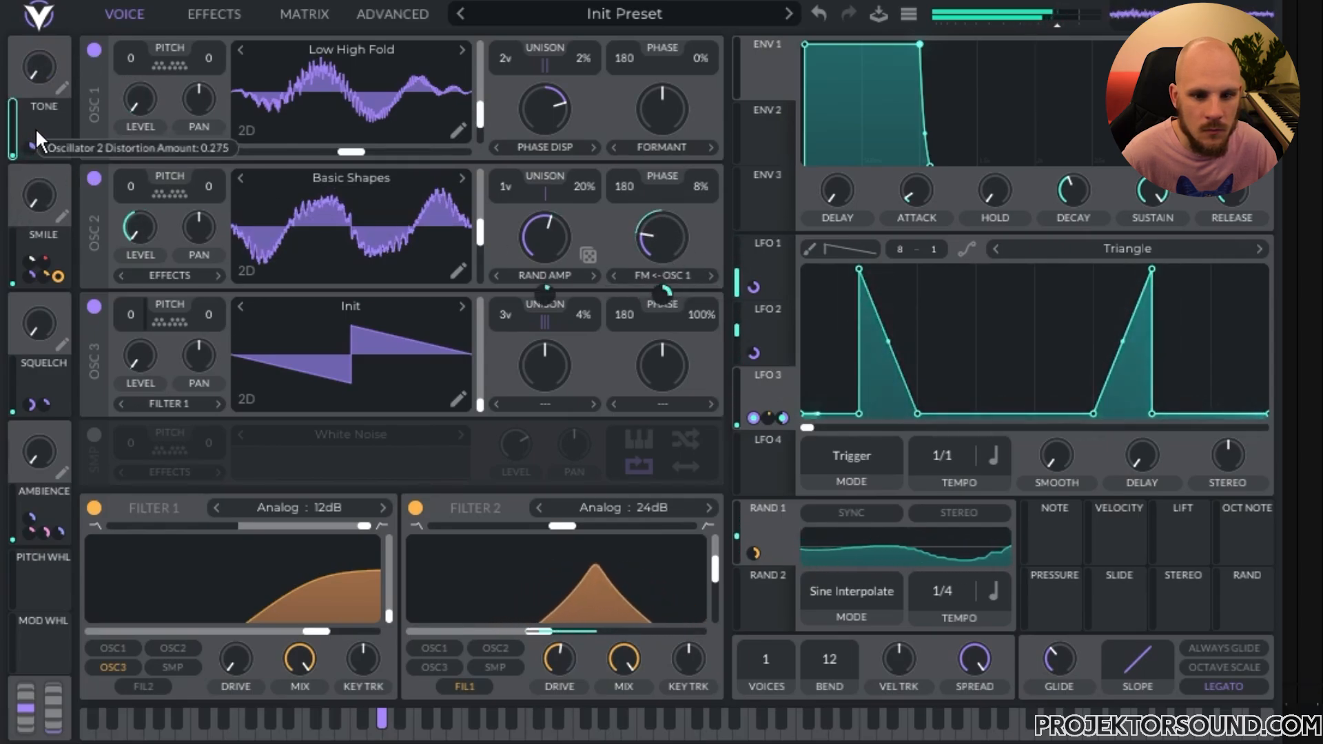
drag(37, 74, 37, 13)
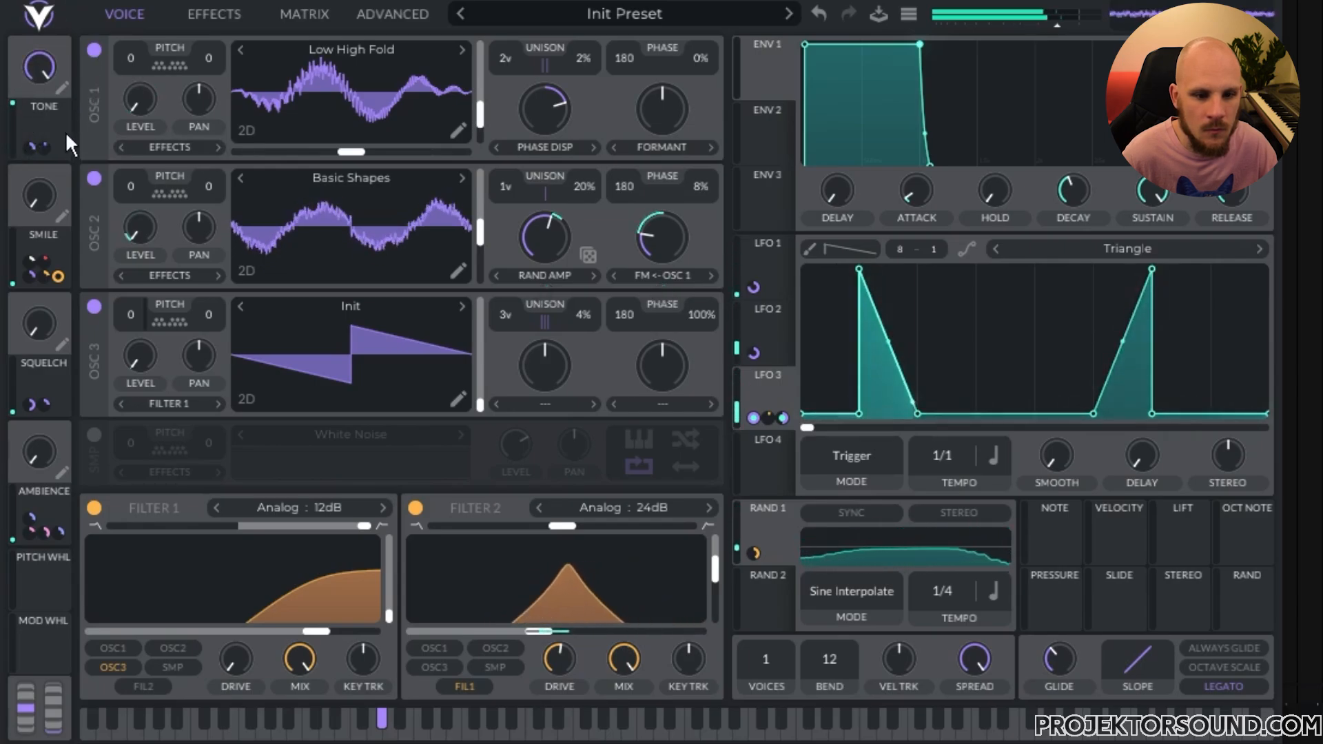
drag(39, 68, 20, 148)
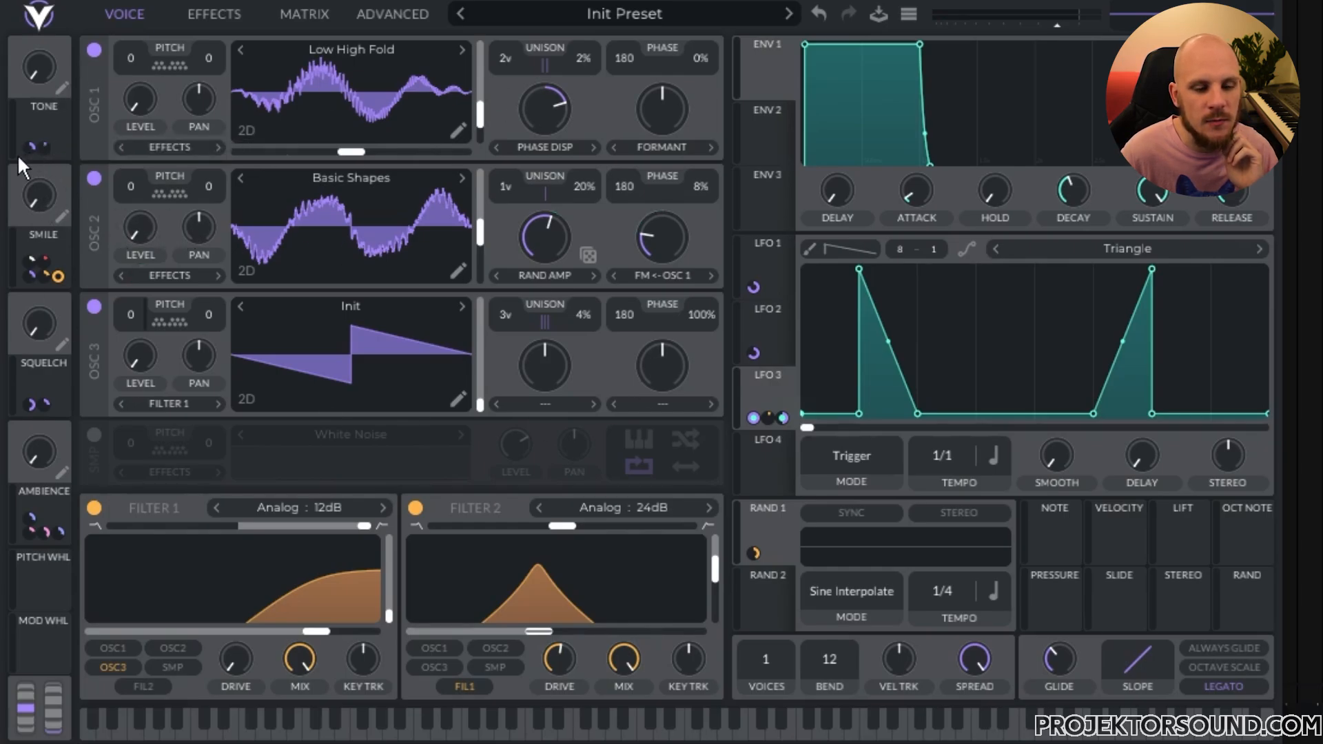
Step: Raise Smile to maximum, set its modulation of oscillator 1's formant to 0.150, and raise Tone to maximum to audition both
drag(35, 205, 81, 29)
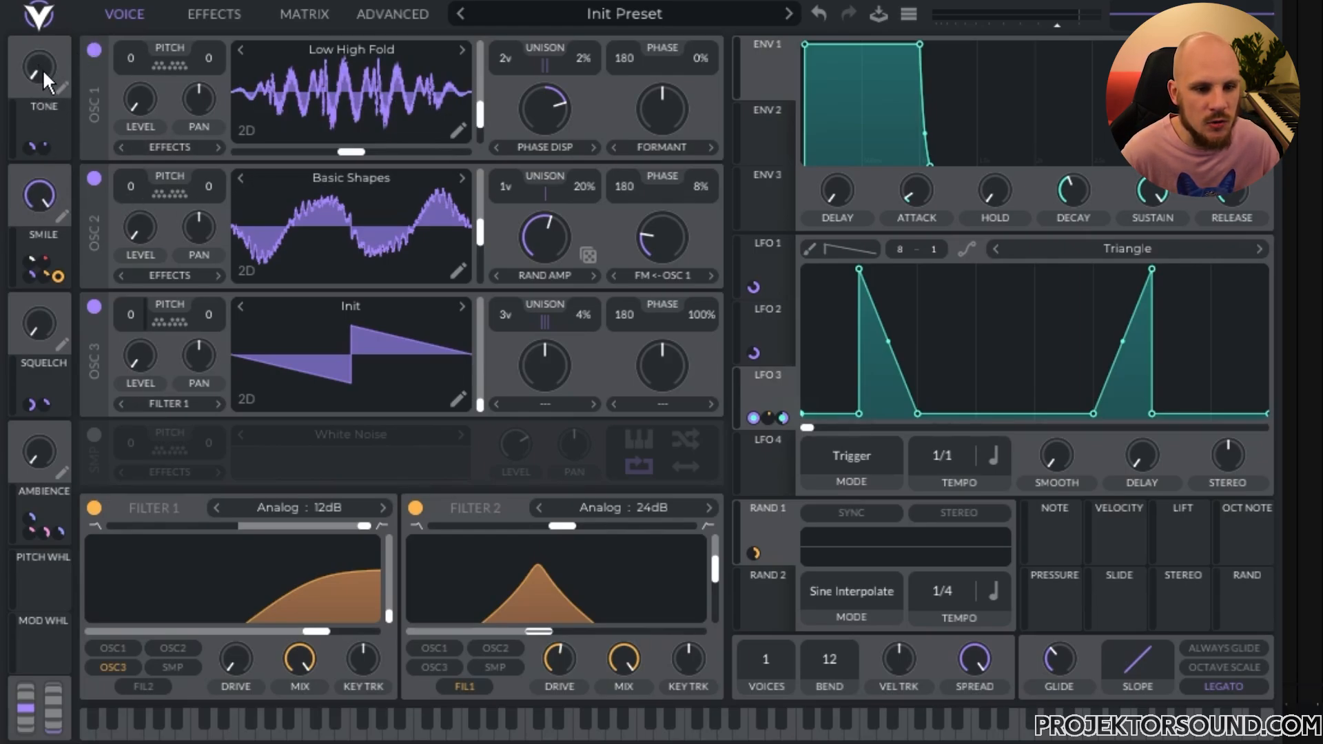
drag(43, 71, 43, 249)
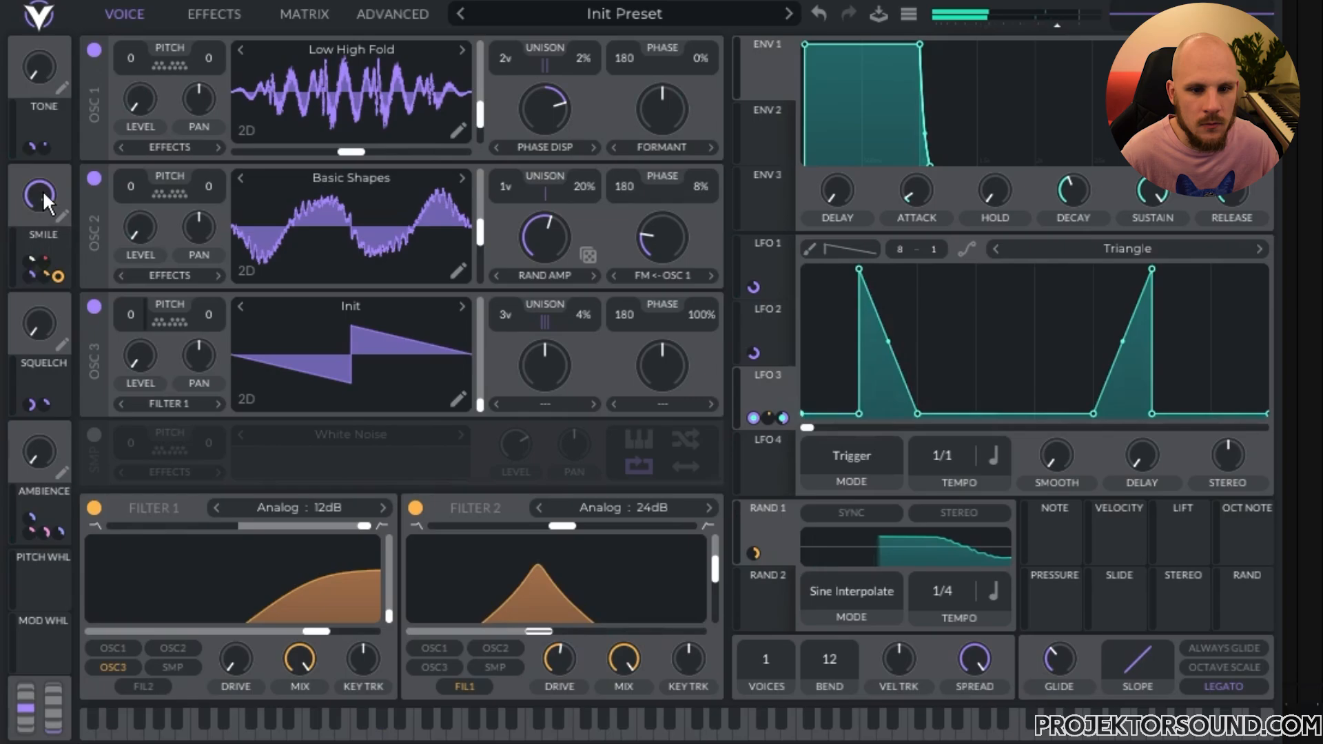
drag(118, 163, 683, 105)
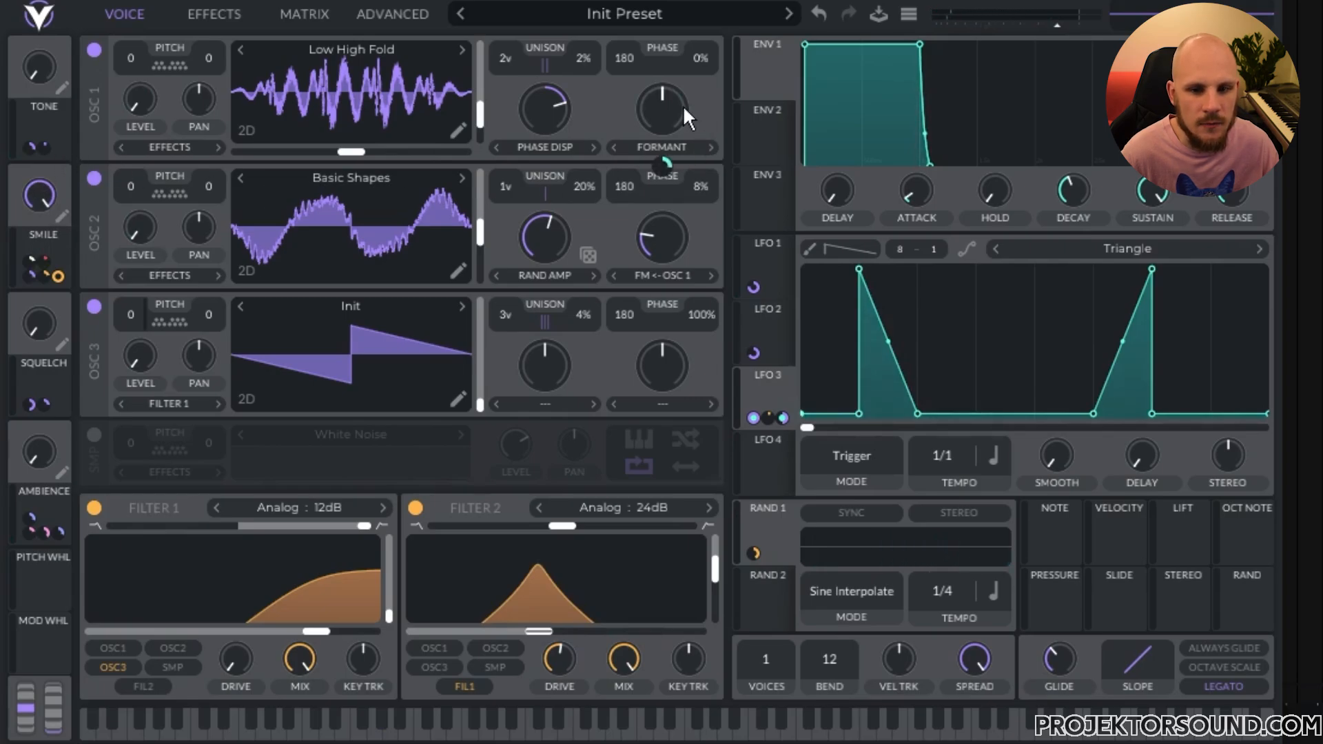
mouse_move(665, 163)
mouse_move(664, 169)
mouse_down()
mouse_move(664, 138)
mouse_move(663, 176)
mouse_up()
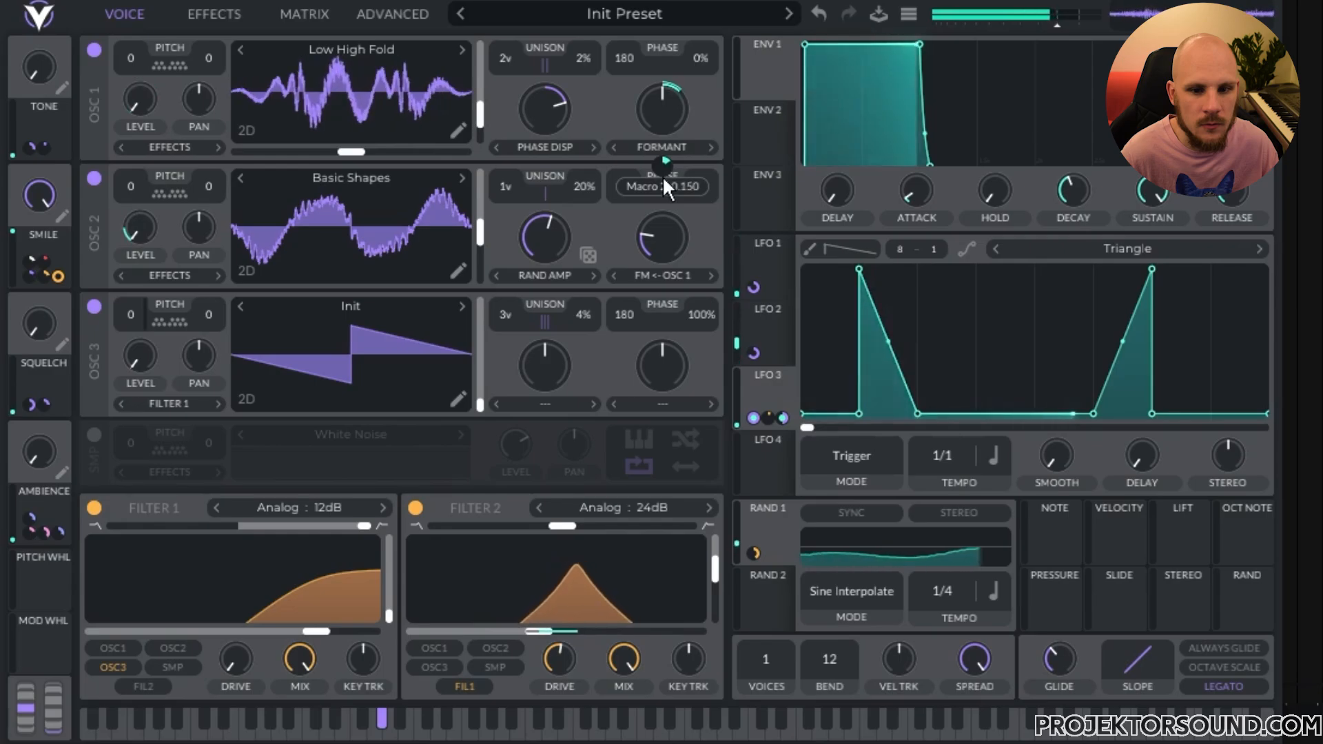
drag(38, 71, 50, 4)
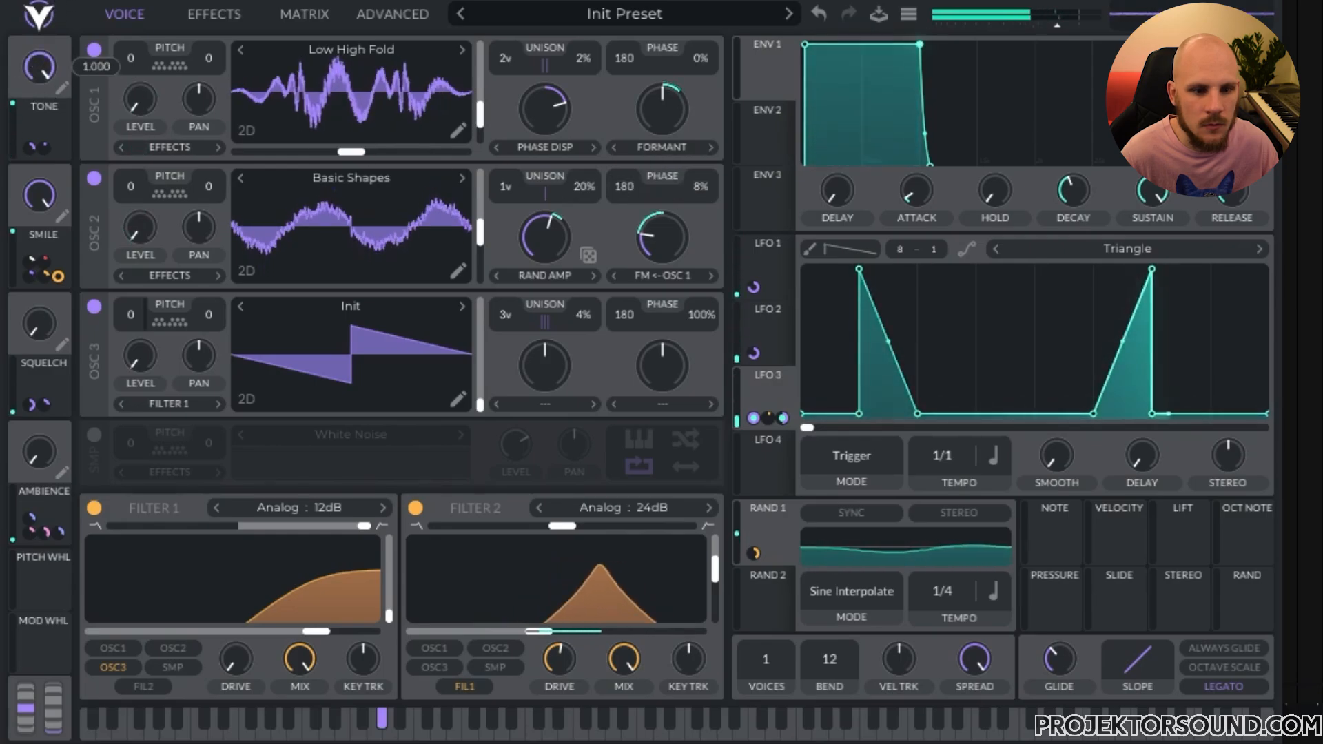
Step: Slightly reduce Smile's modulation of the EQ's low cutoff, and return the Tone and Smile macros to zero
click(230, 14)
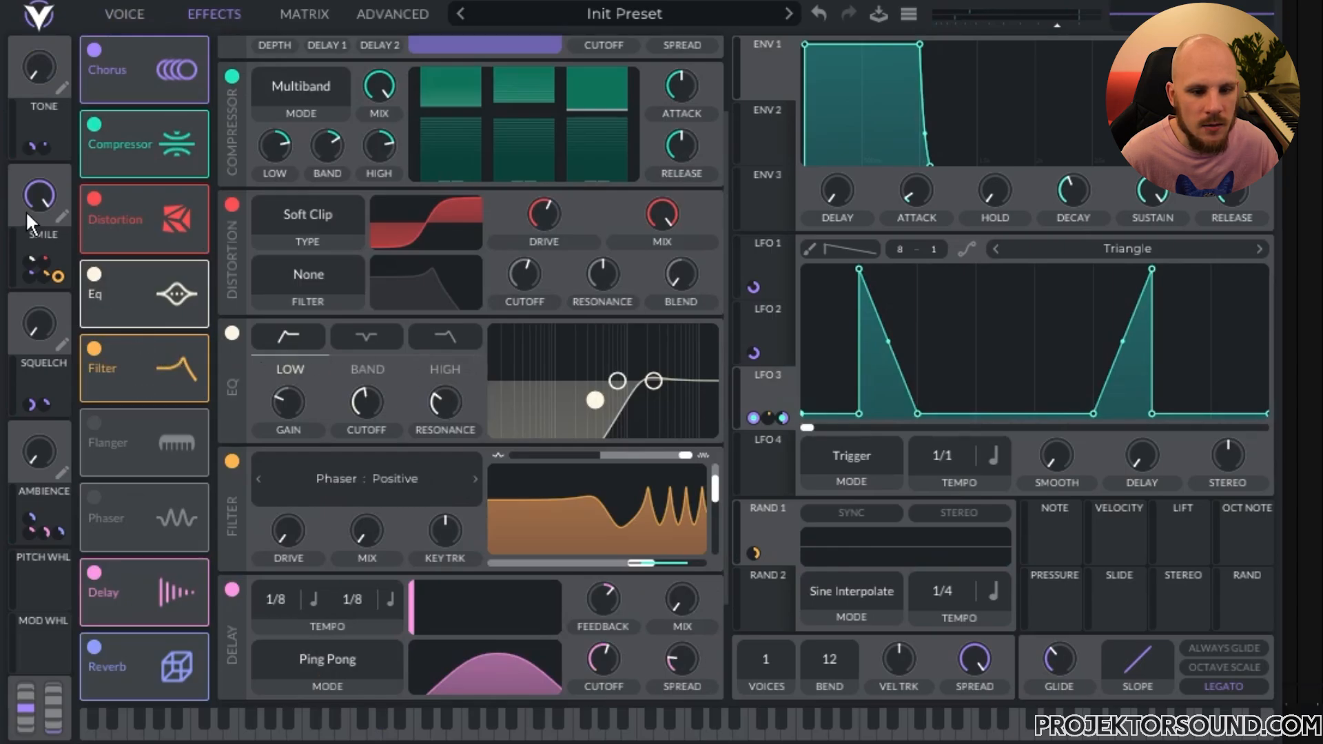
drag(30, 259, 30, 263)
drag(44, 69, 50, 207)
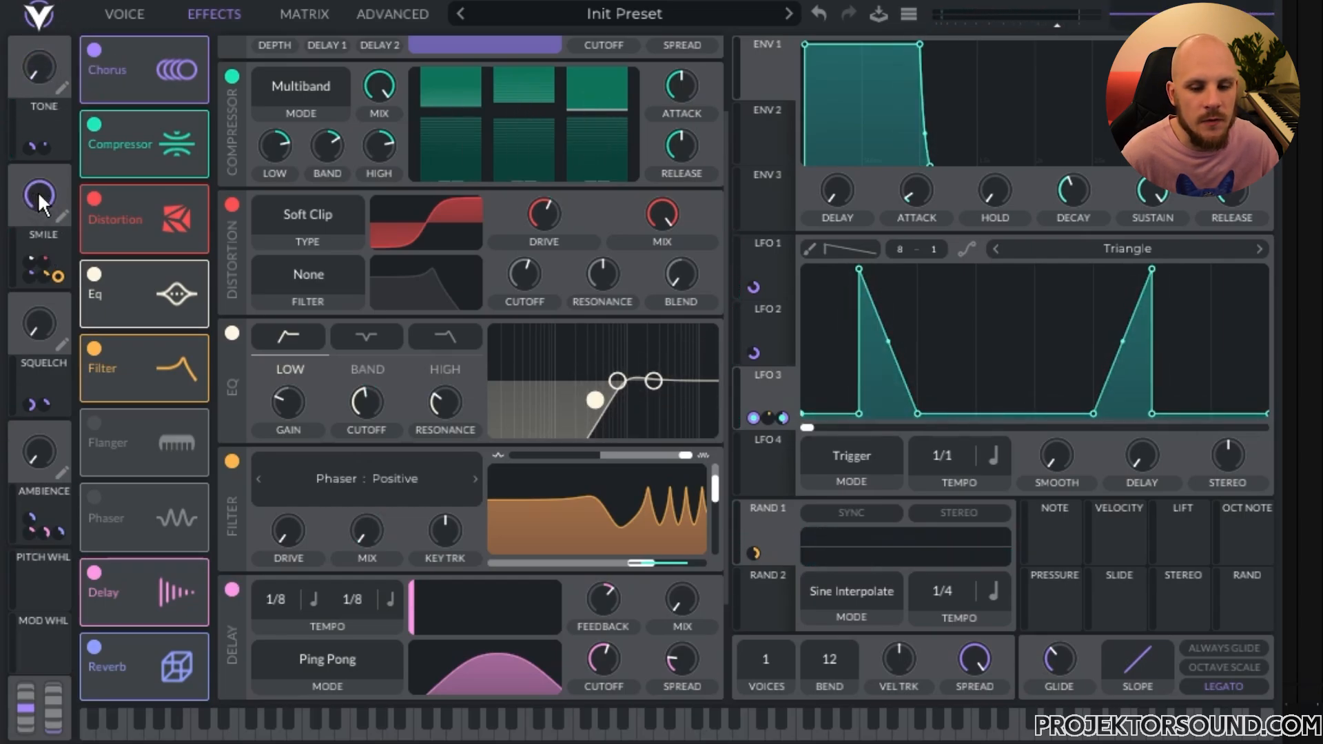
click(134, 14)
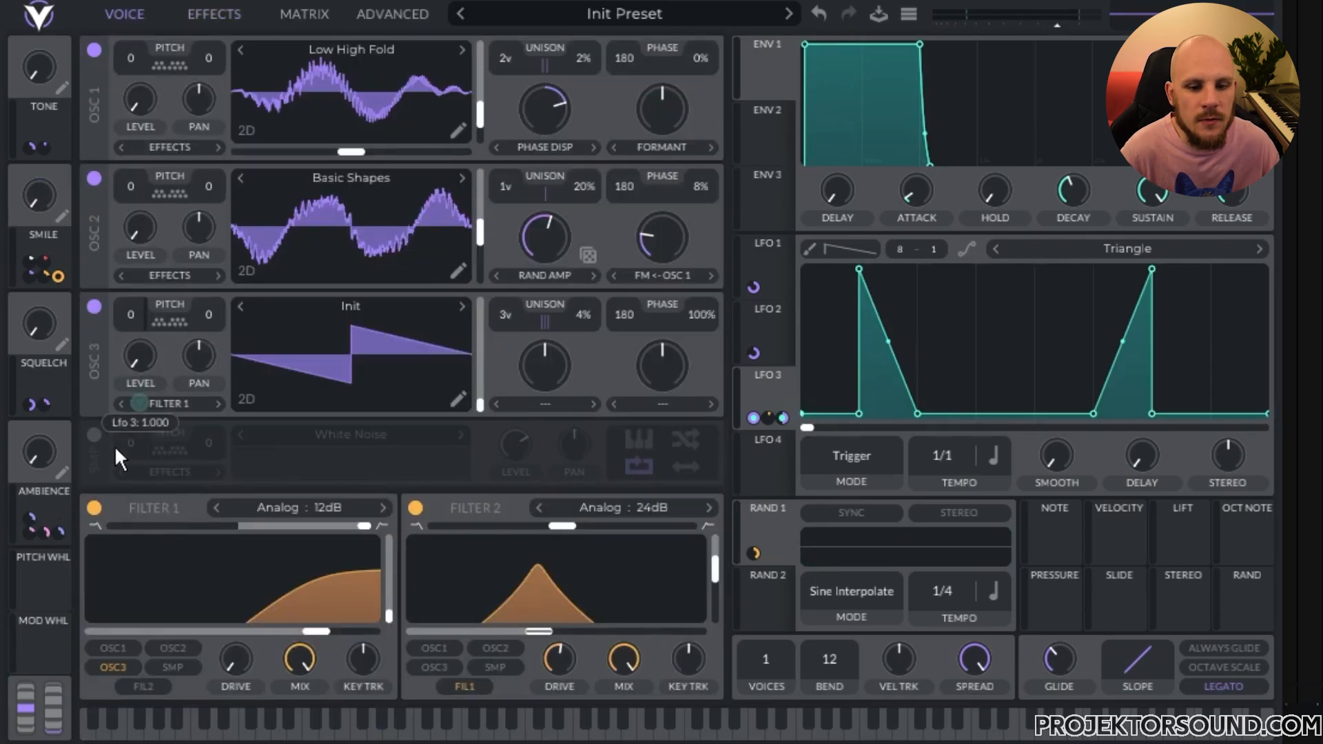
Step: Assign the mod wheel to Random 1's Filter 2 cutoff modulation amount and directly to Filter 2's cutoff, each at about 55
mouse_move(555, 606)
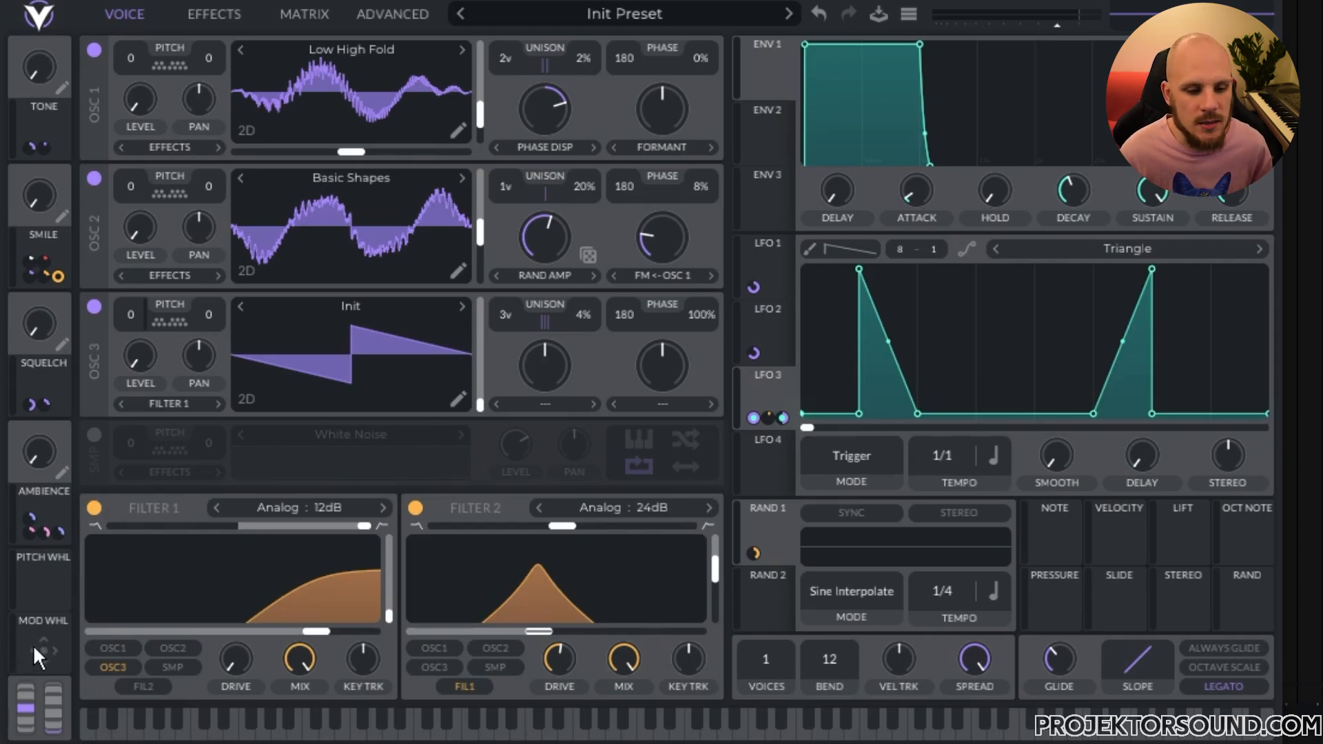
drag(35, 647, 758, 554)
drag(57, 638, 560, 620)
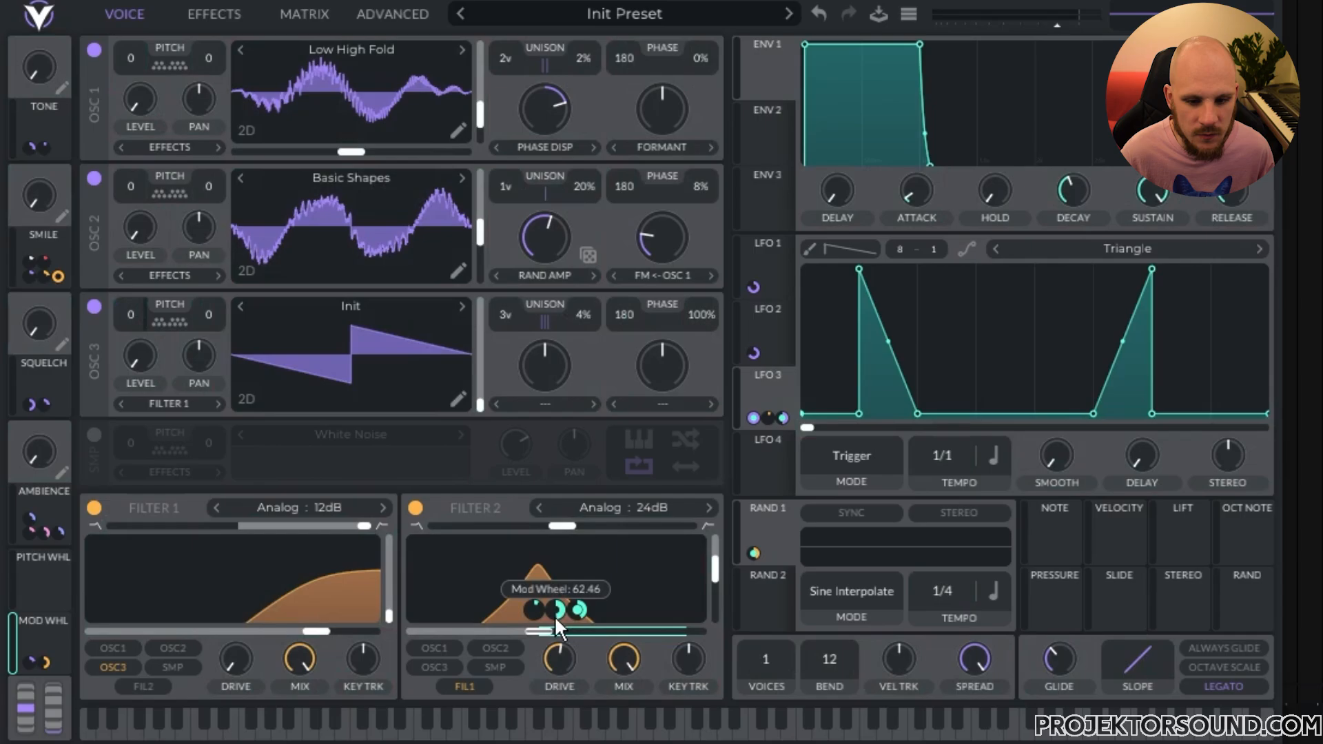
drag(554, 613, 554, 620)
Step: Match the mod wheel's modulation of Filter 2's cutoff and of Random 1's modulation amount exactly, using the value 55.2101
right_click(585, 611)
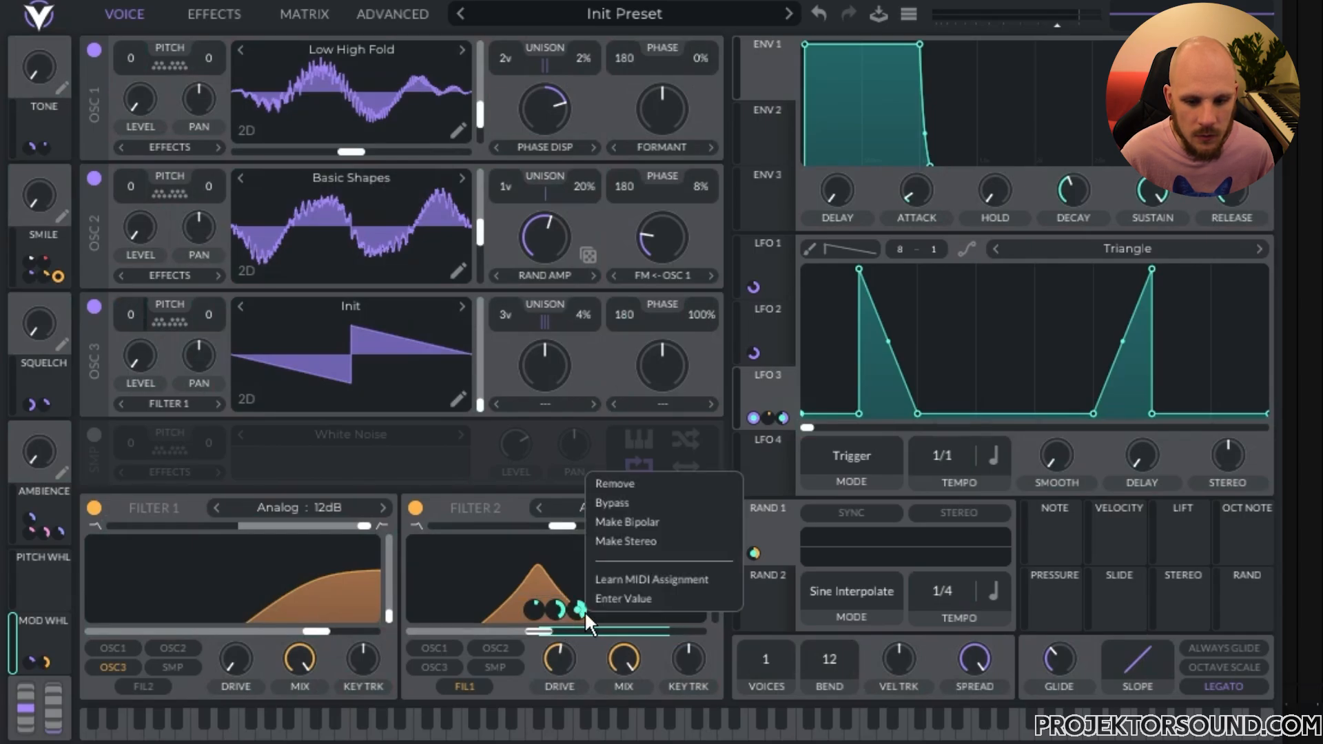
click(648, 598)
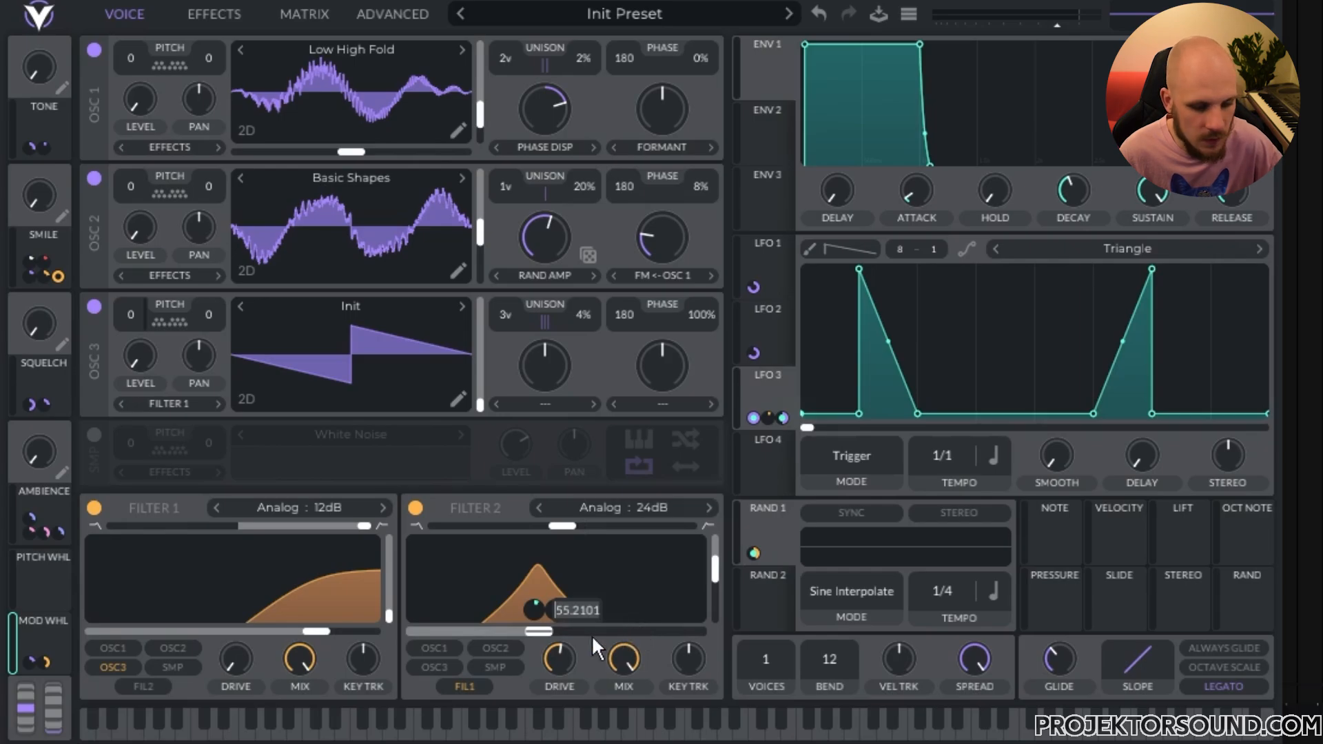
click(486, 614)
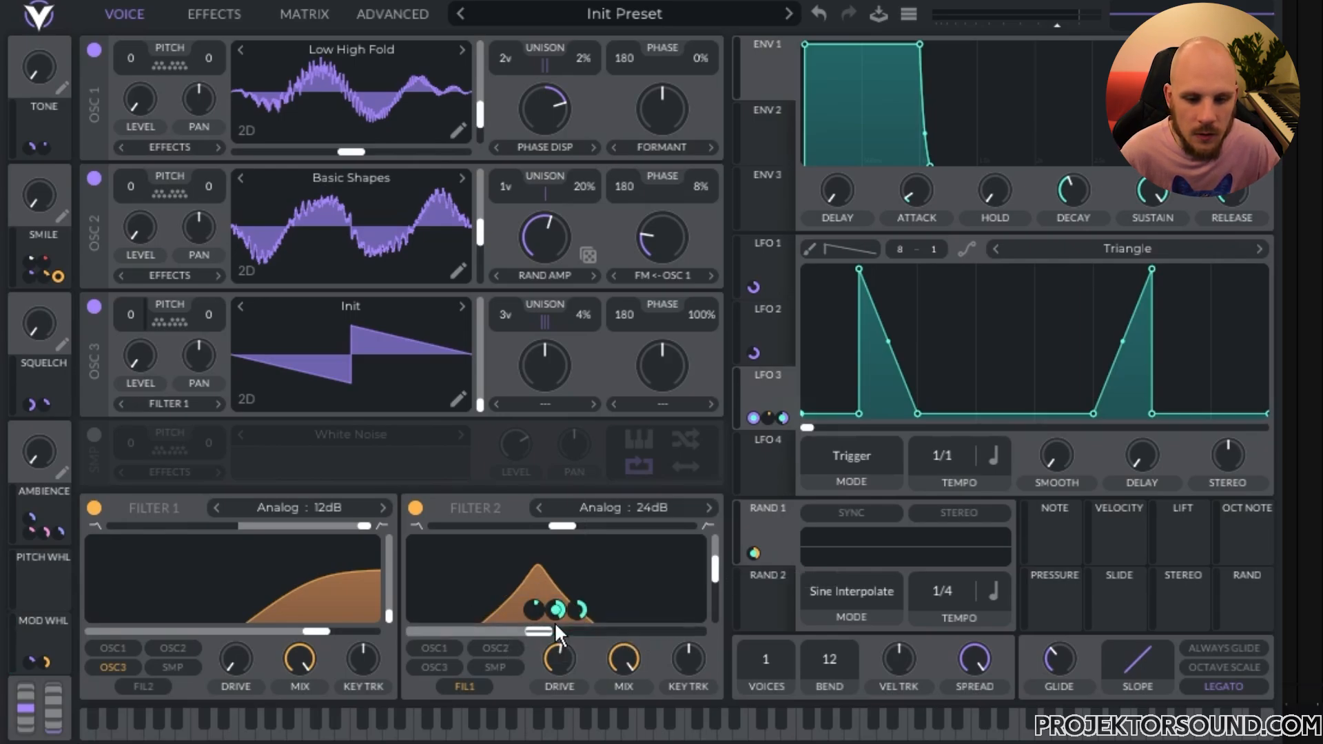
right_click(576, 605)
click(614, 596)
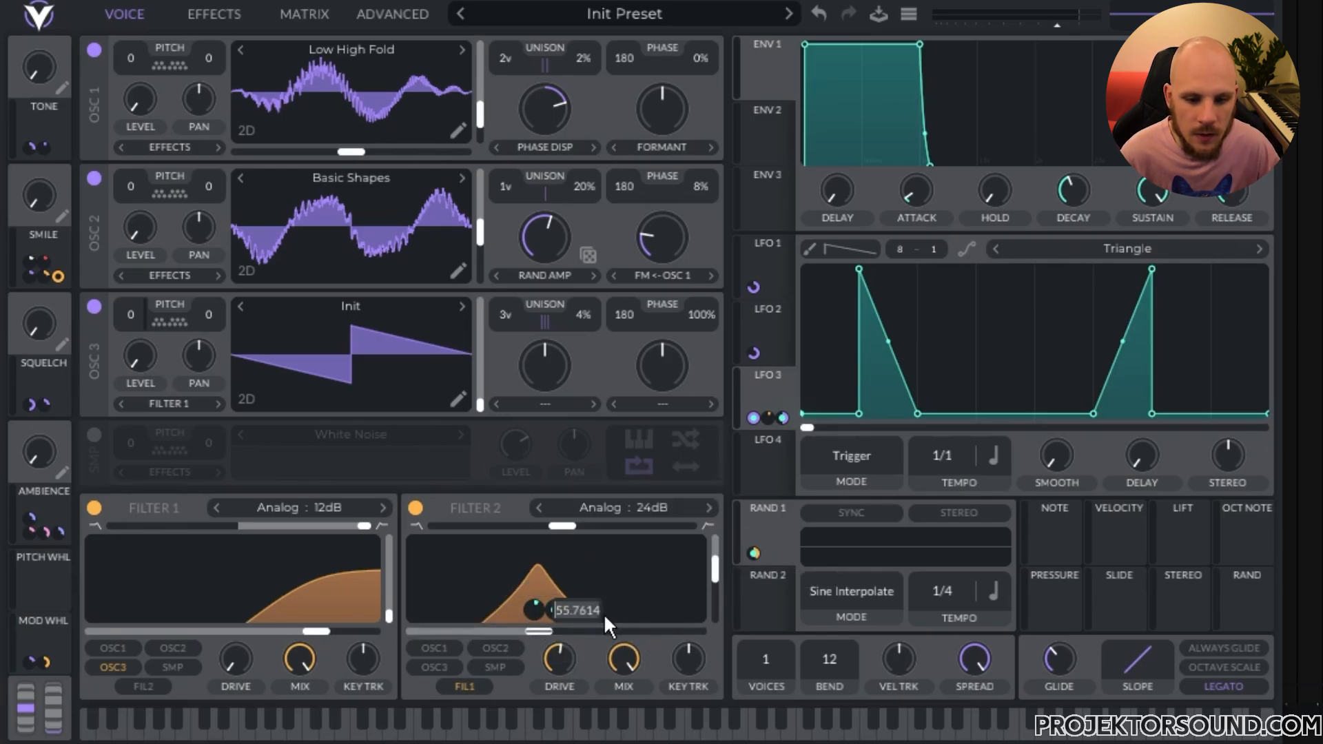
text(55.2101)
click(641, 606)
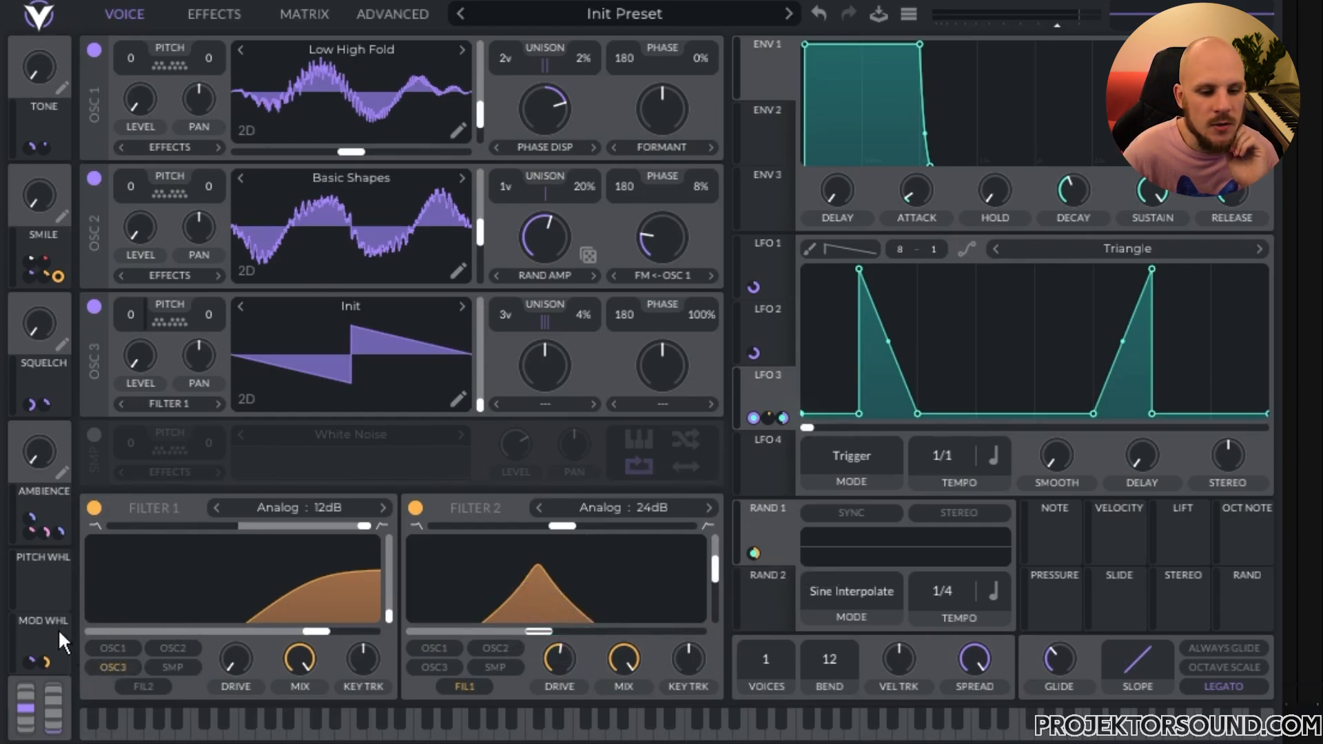
mouse_move(754, 556)
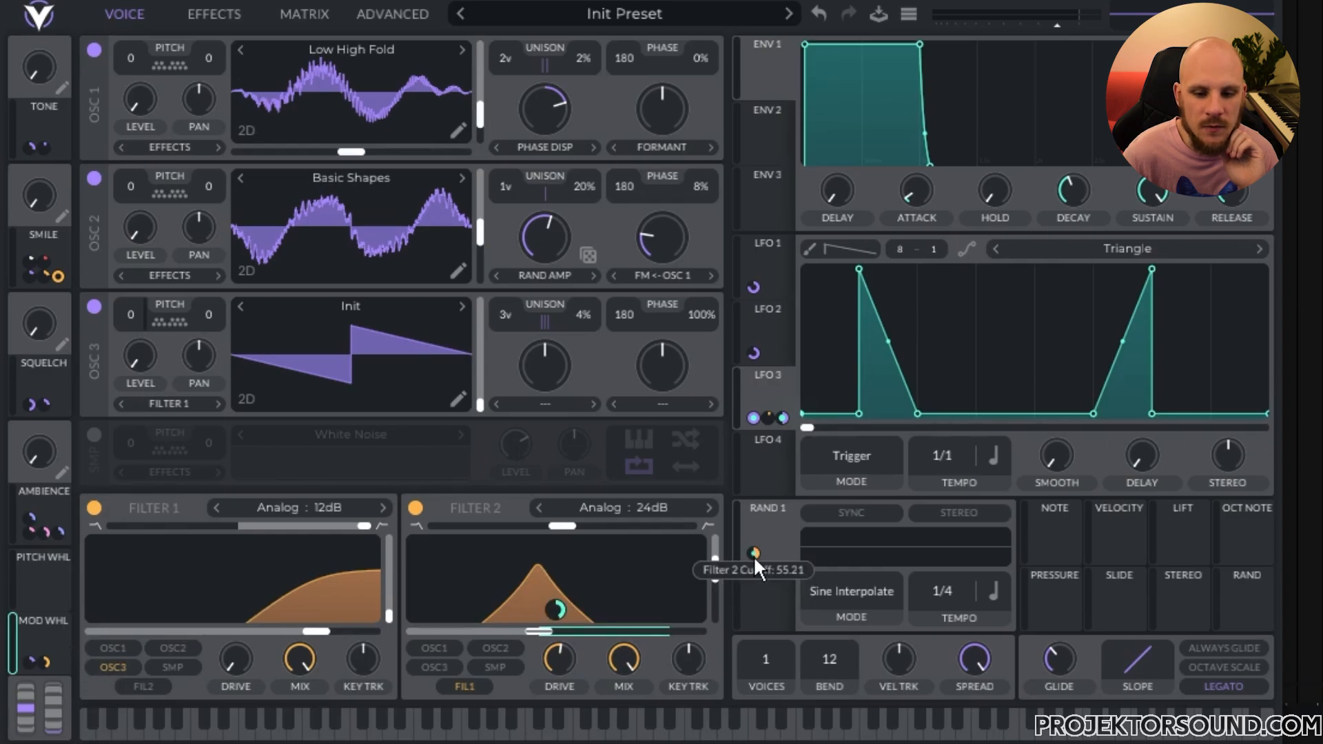
drag(754, 555, 46, 639)
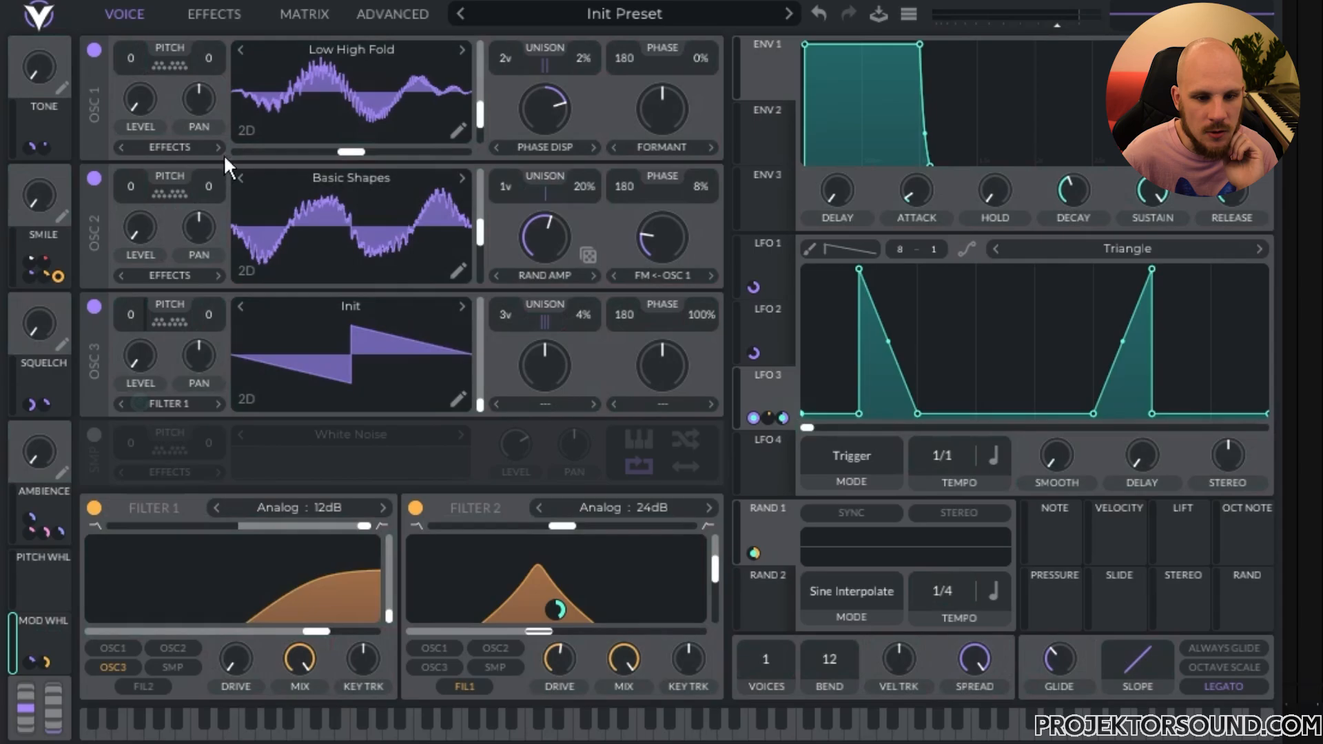
Step: In the modulation matrix, reshape the remap curve of the mod wheel's Modulation 6 Amount route to drop from full to zero right at the start
click(213, 14)
click(300, 13)
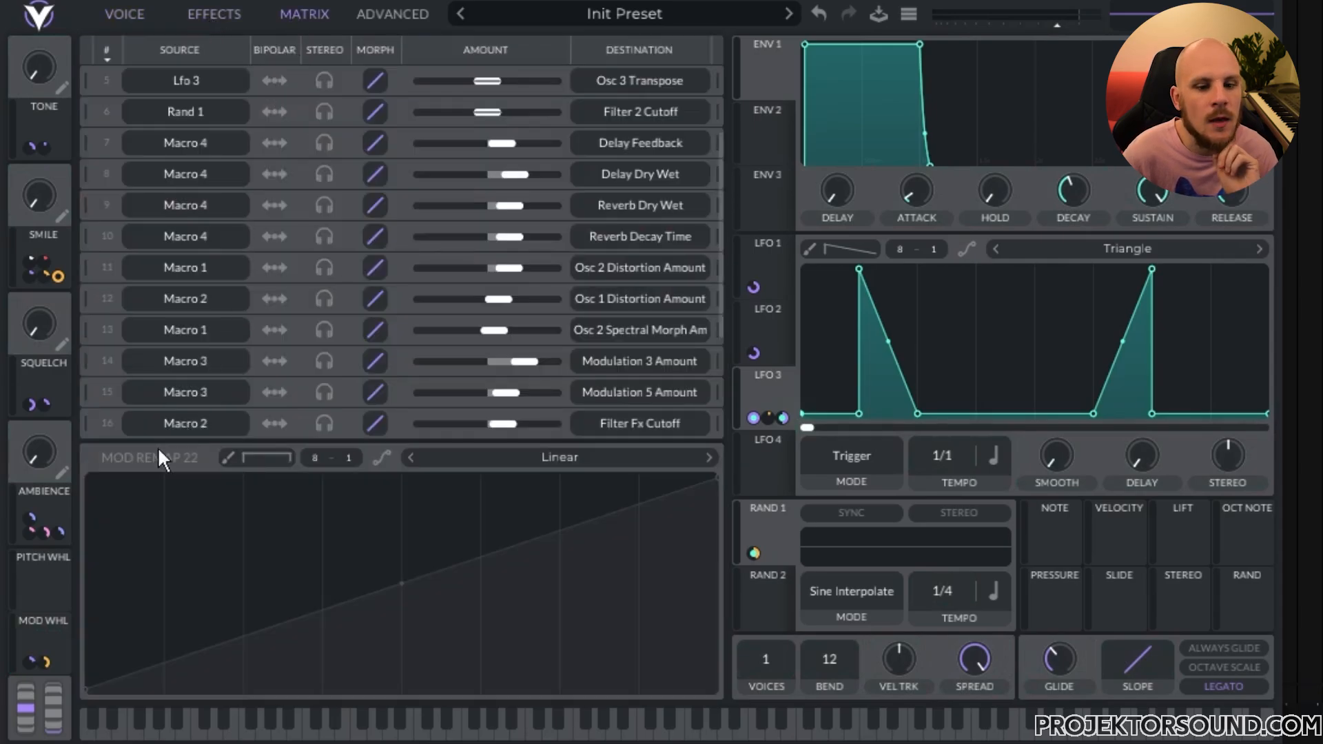
scroll(167, 390, down, 3)
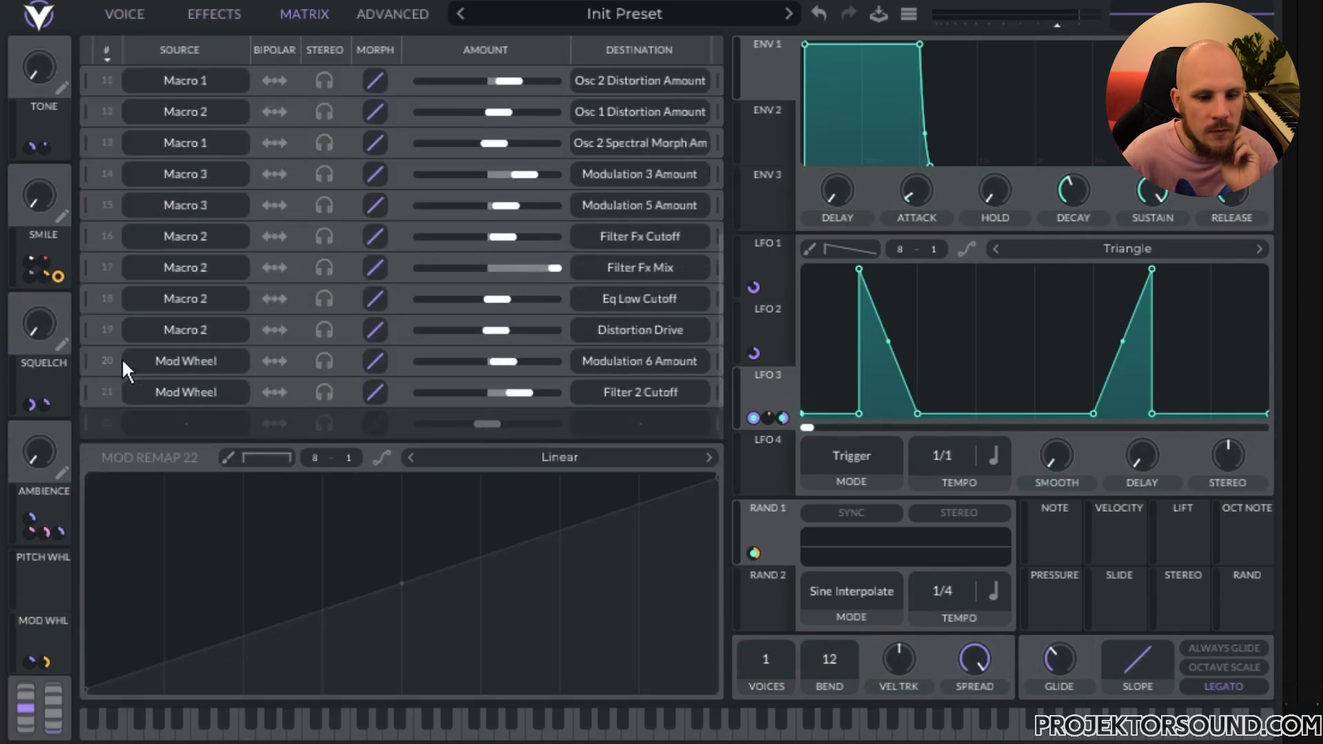
scroll(586, 373, up, 5)
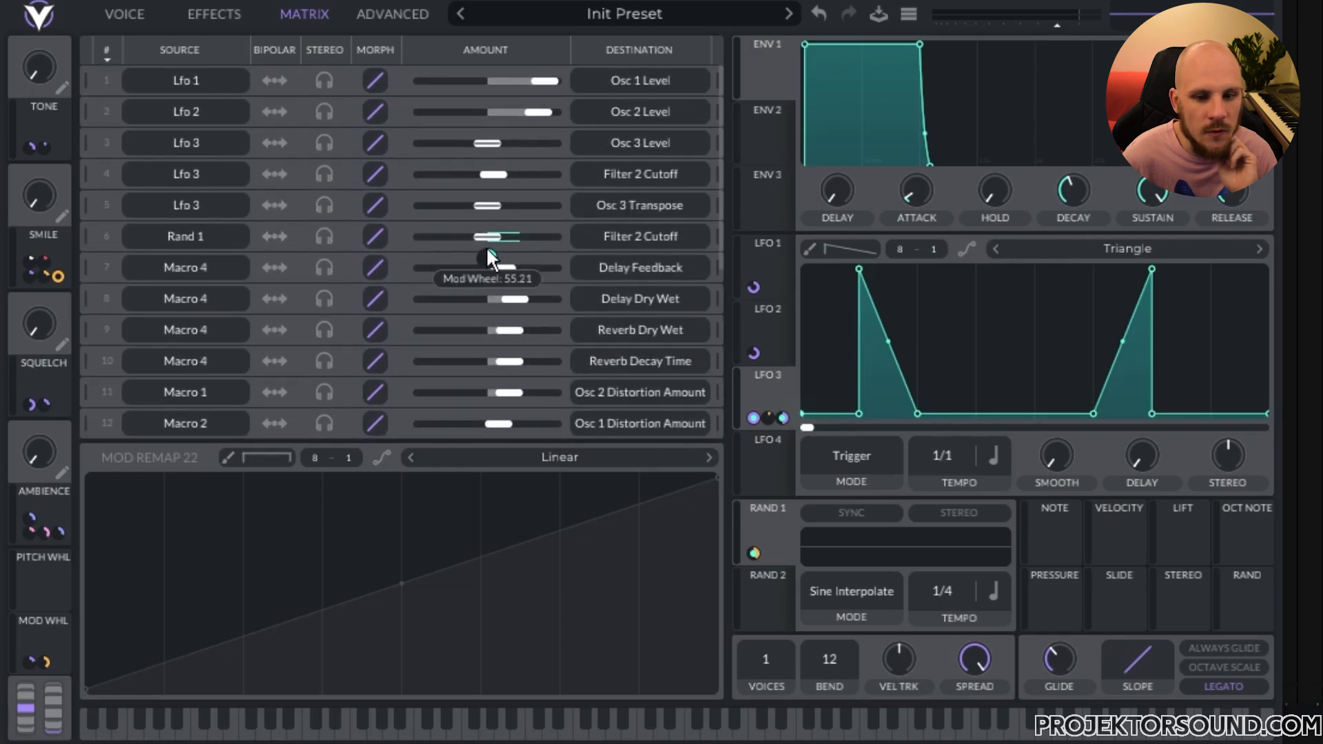
scroll(584, 290, down, 5)
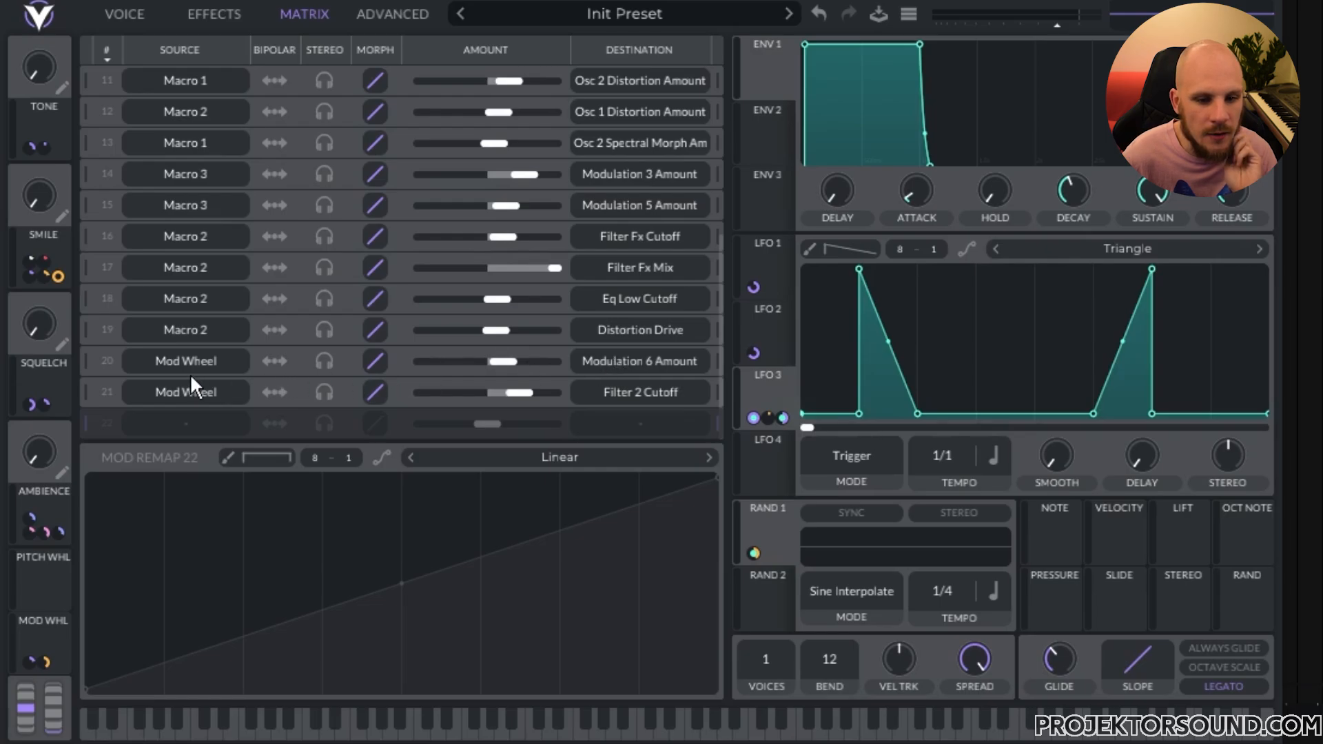
click(86, 365)
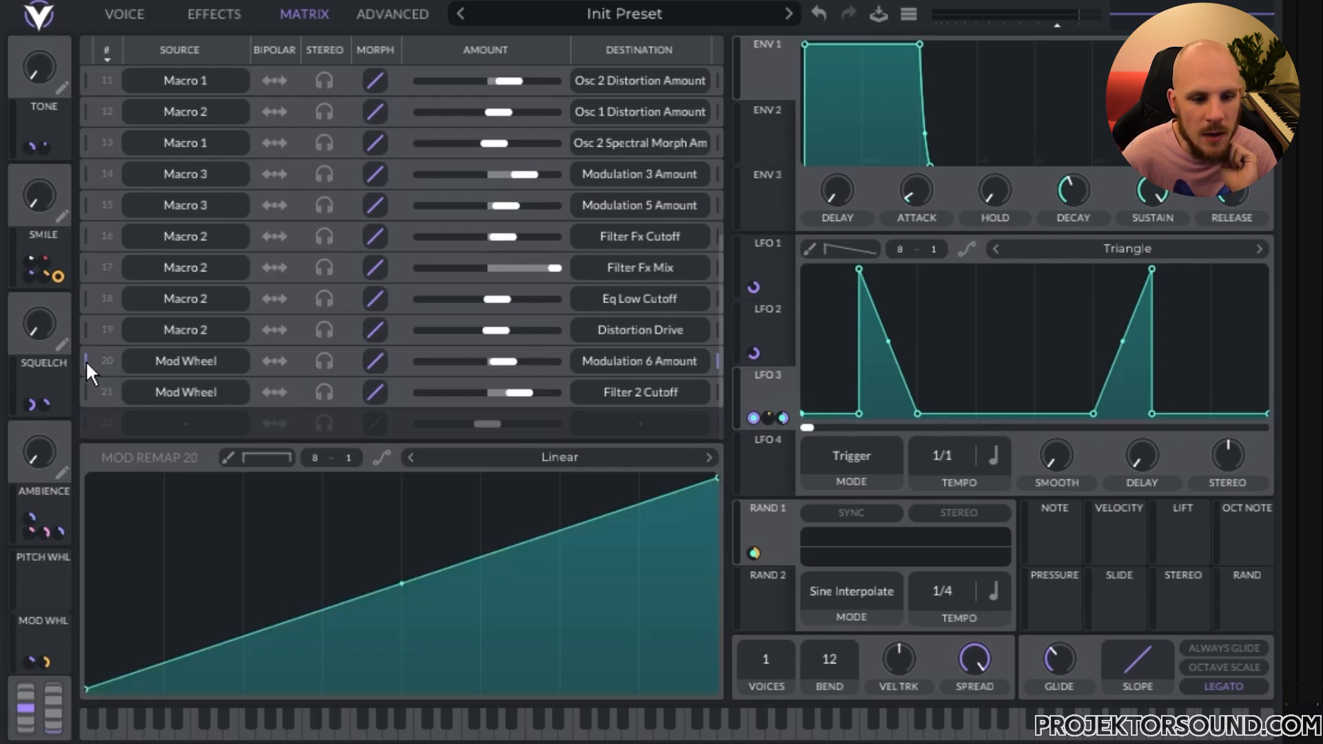
mouse_move(89, 680)
mouse_down()
mouse_move(72, 478)
mouse_move(84, 686)
mouse_up()
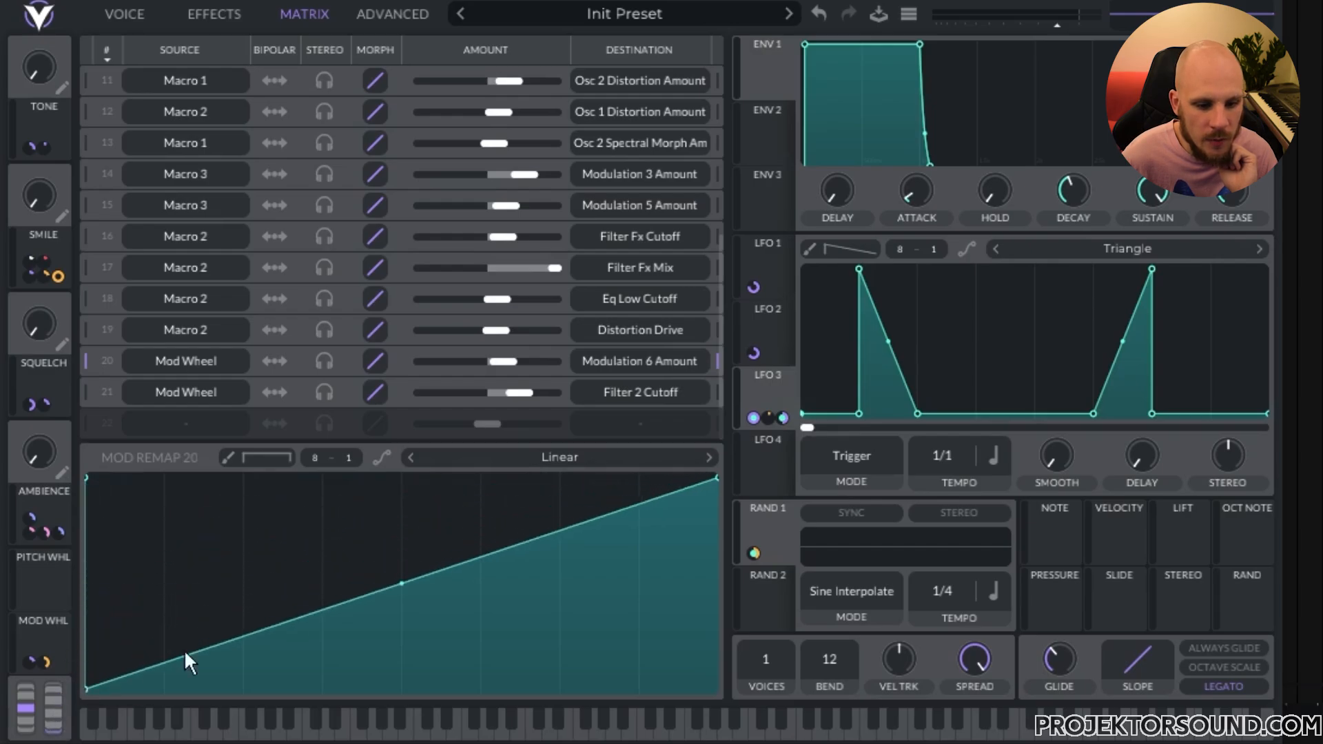
drag(711, 476, 715, 687)
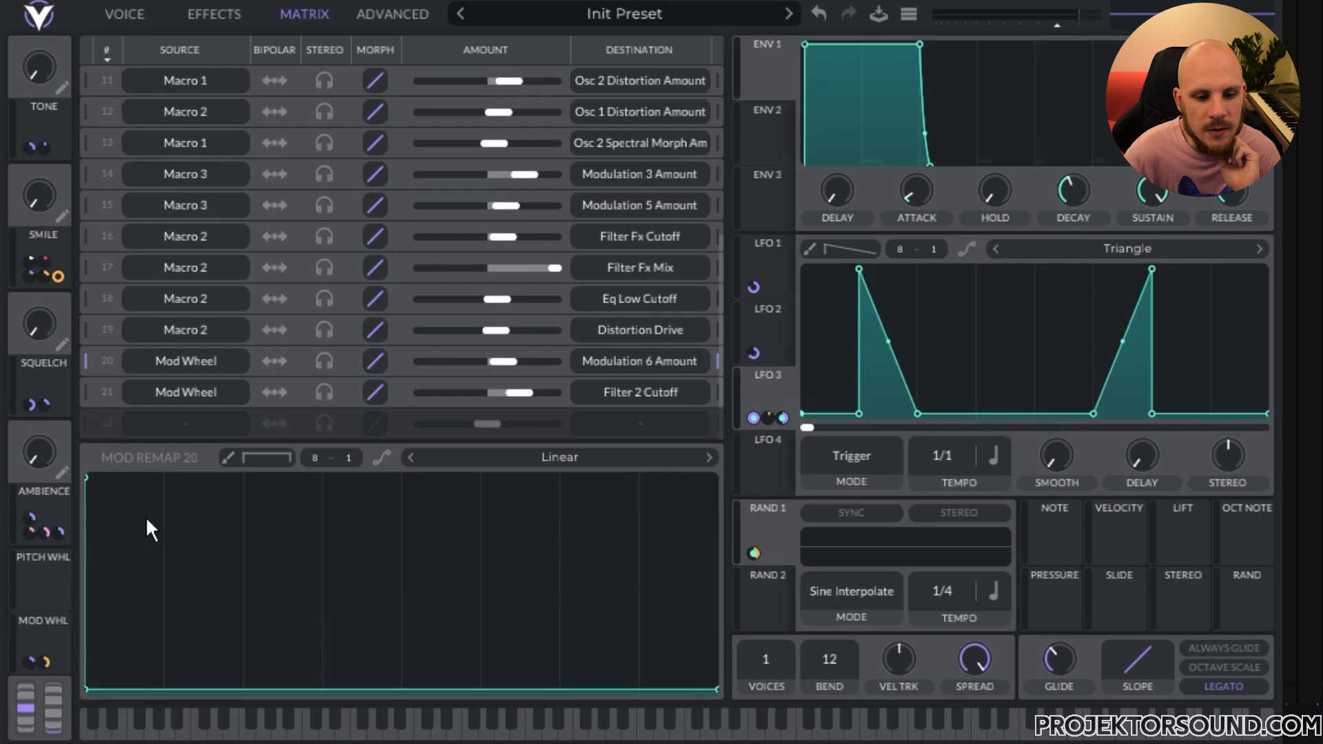
mouse_move(59, 718)
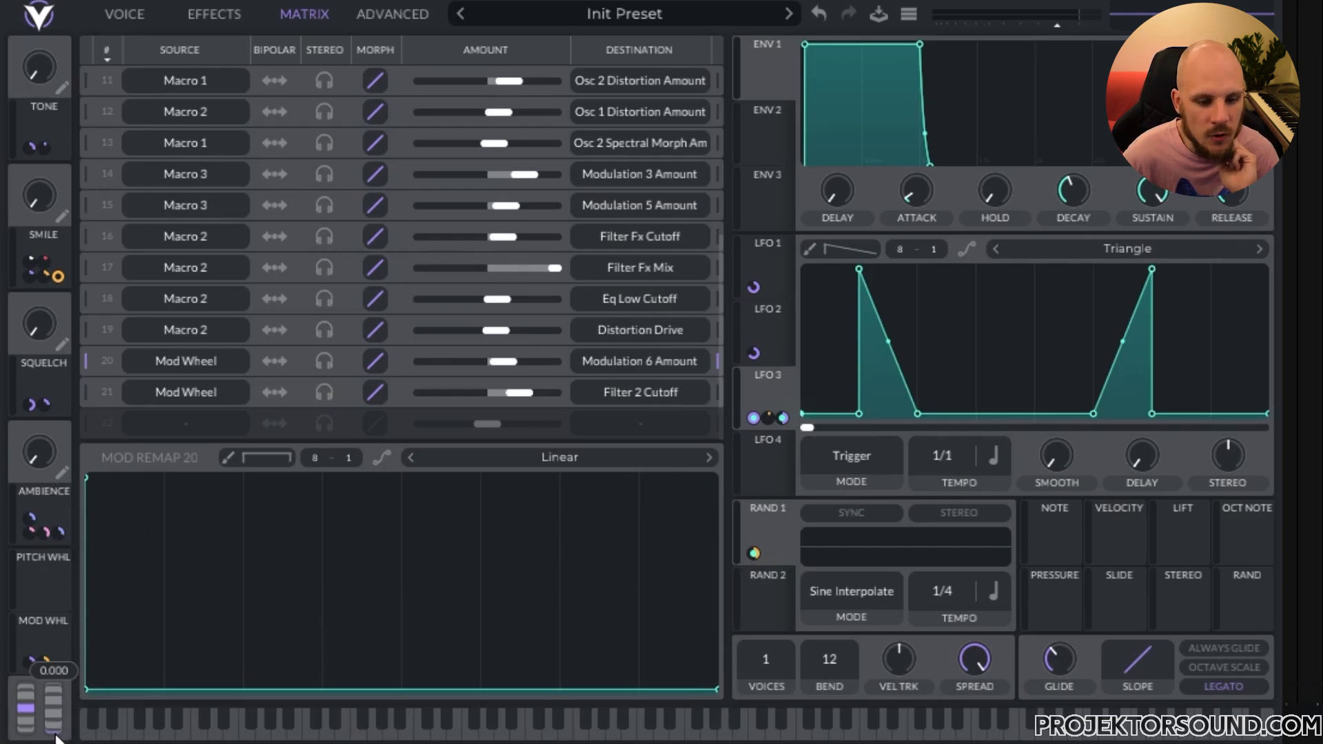
Step: Return to the oscillator and filter view and examine how the mod wheel and Random 1 modulate Filter 2's cutoff
click(125, 15)
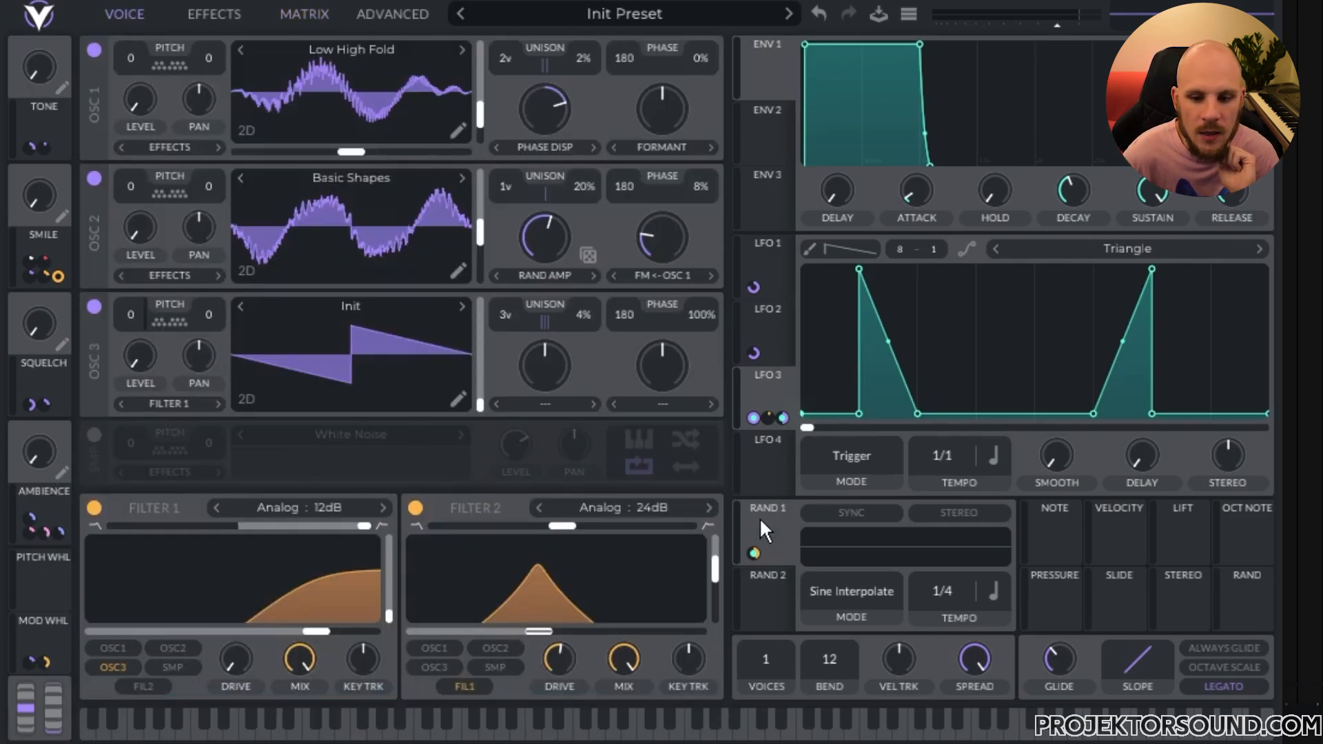
drag(754, 552, 576, 584)
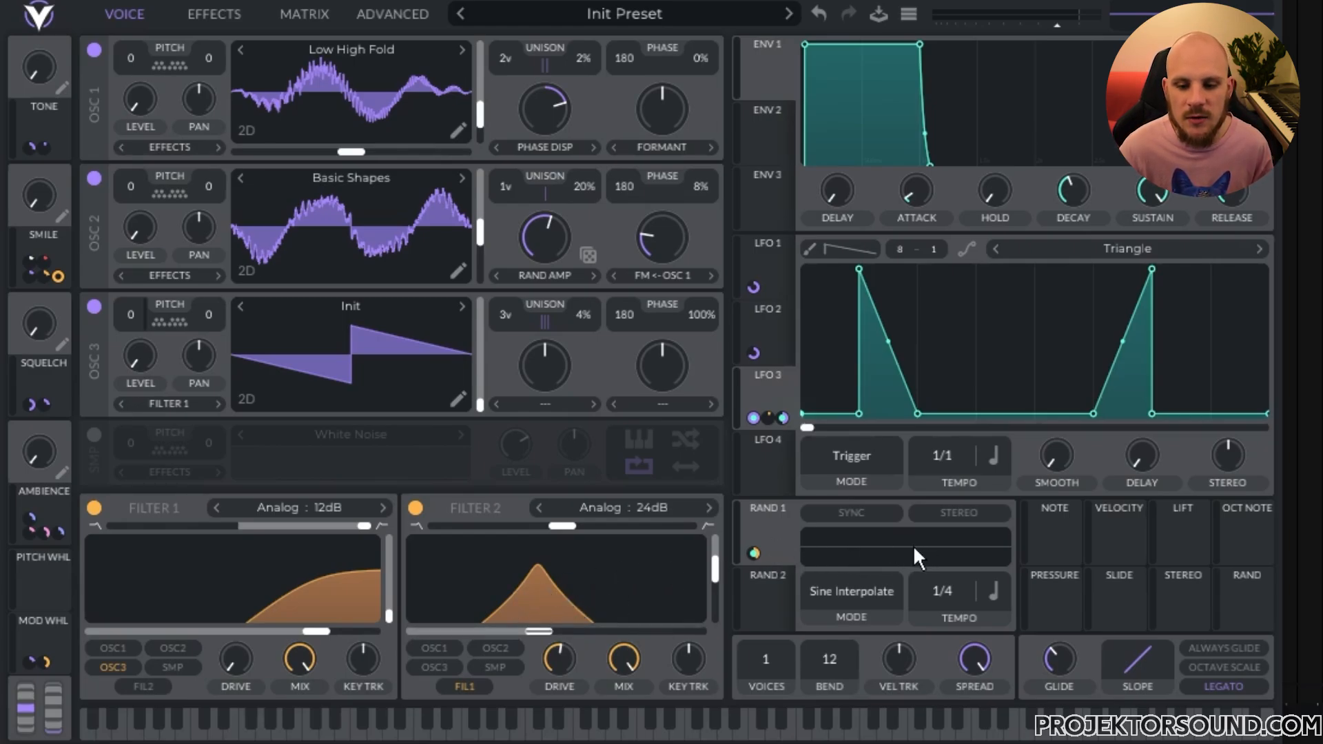
mouse_move(52, 716)
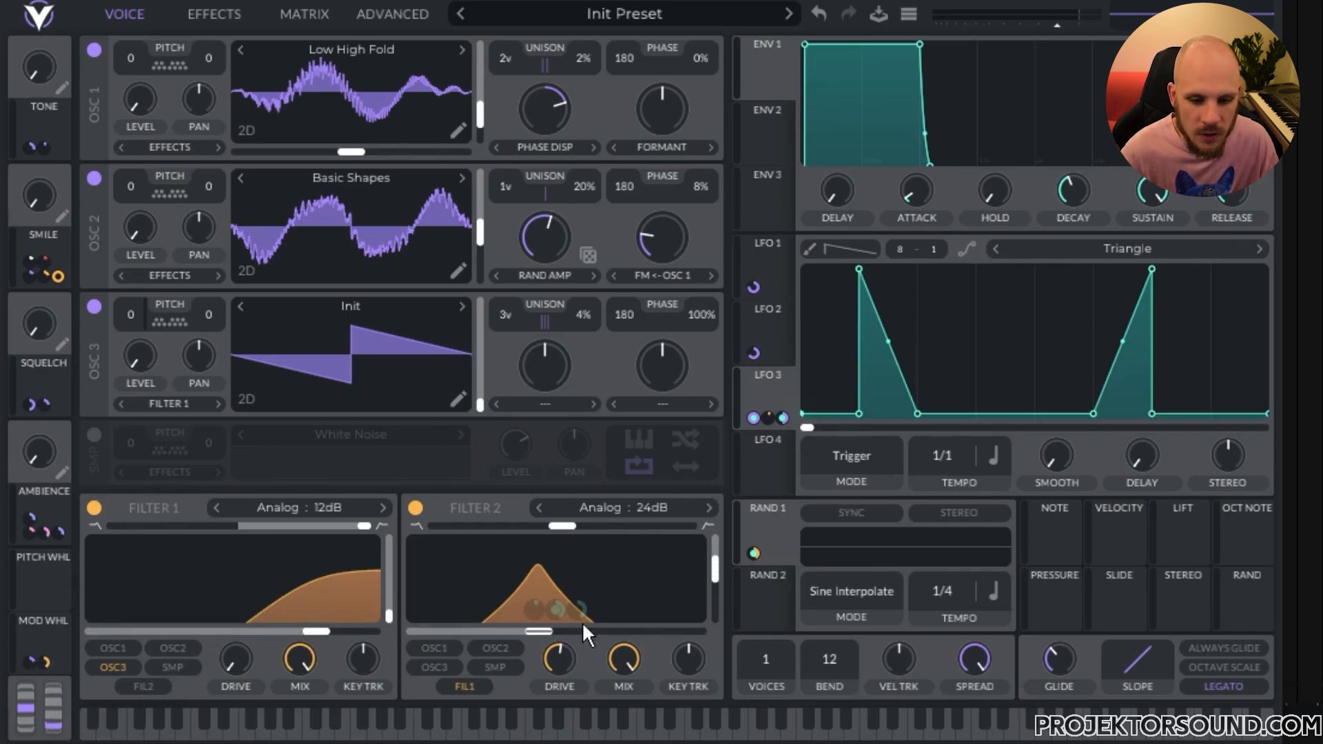
mouse_move(753, 553)
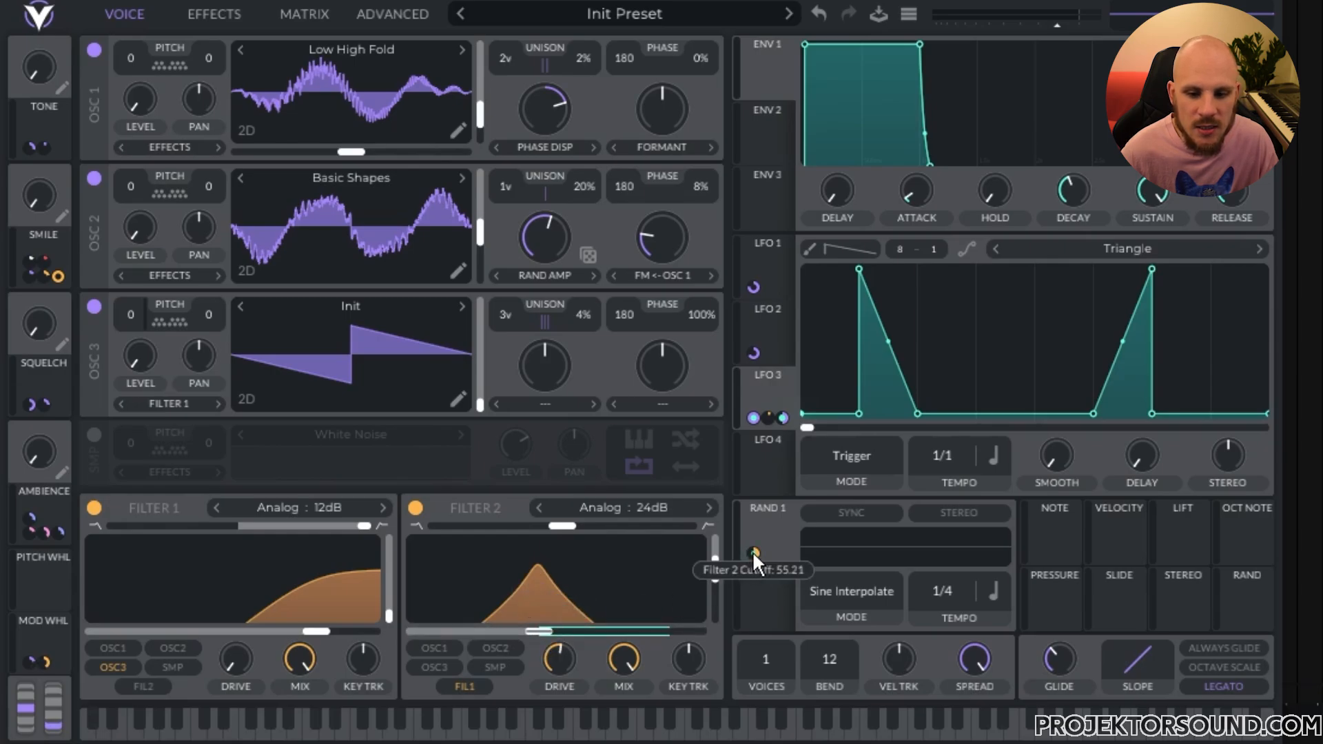
click(34, 634)
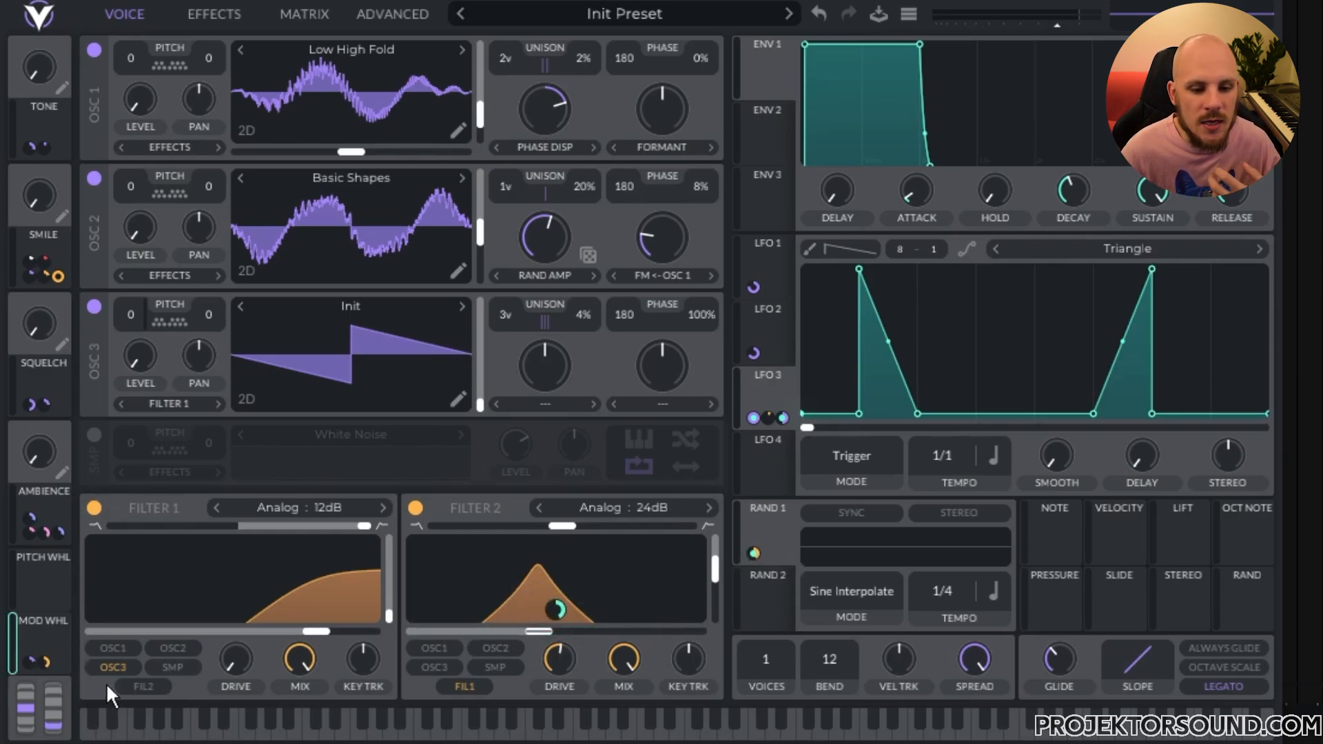
Step: Play a note while moving the mod wheel between full and zero to check its effect on Filter 2's cutoff
mouse_move(549, 610)
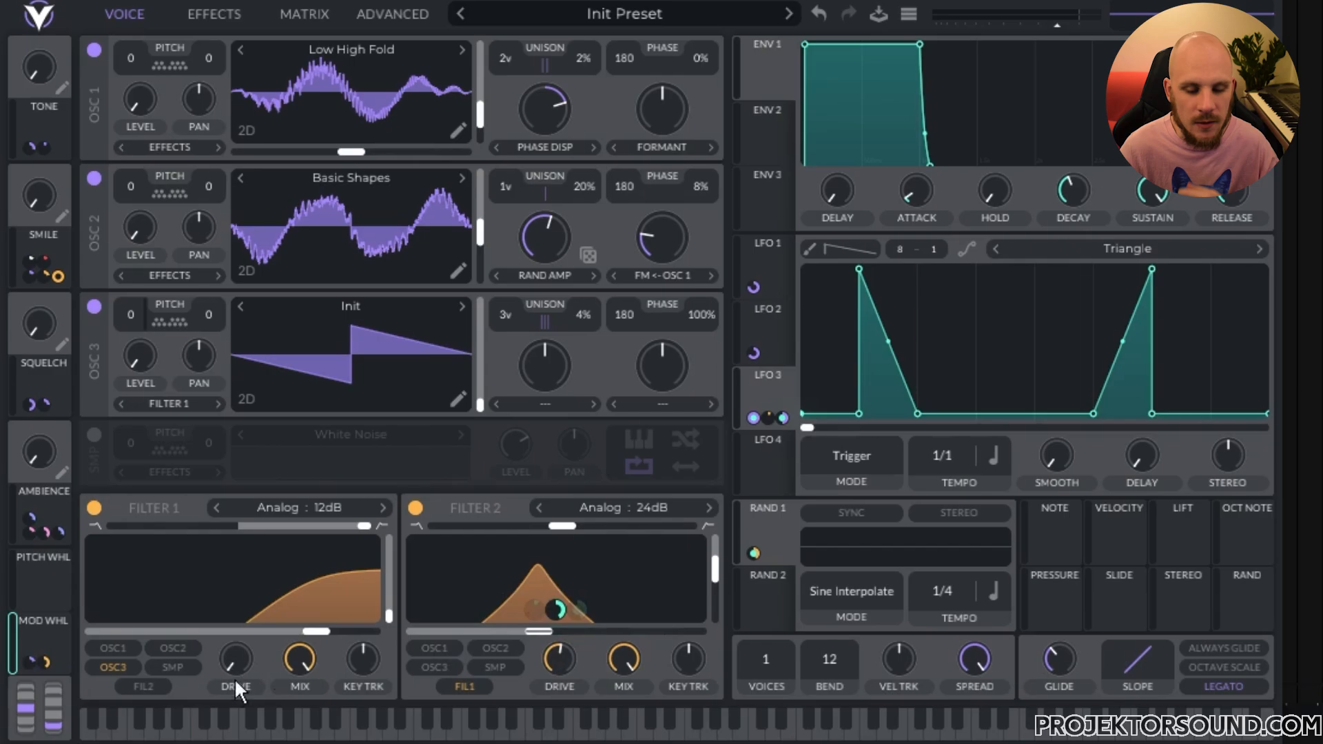
drag(55, 723, 55, 705)
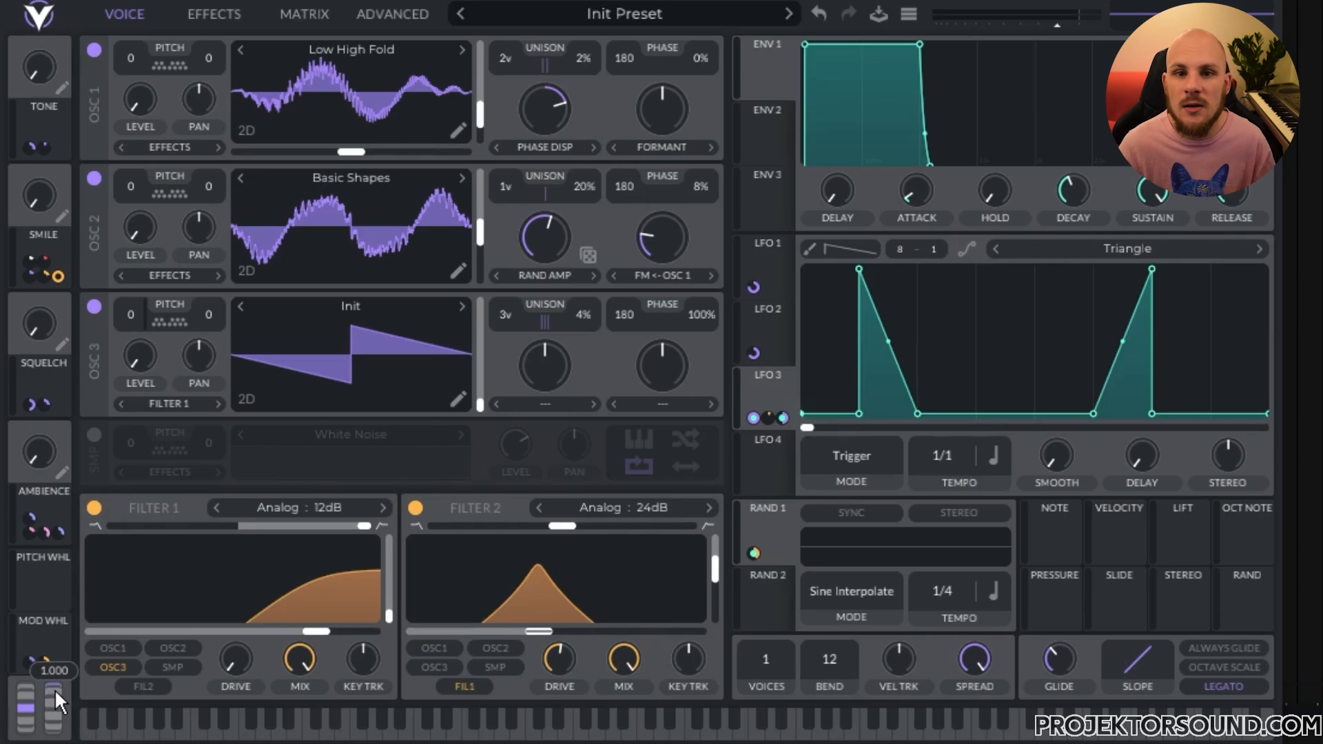
key(space)
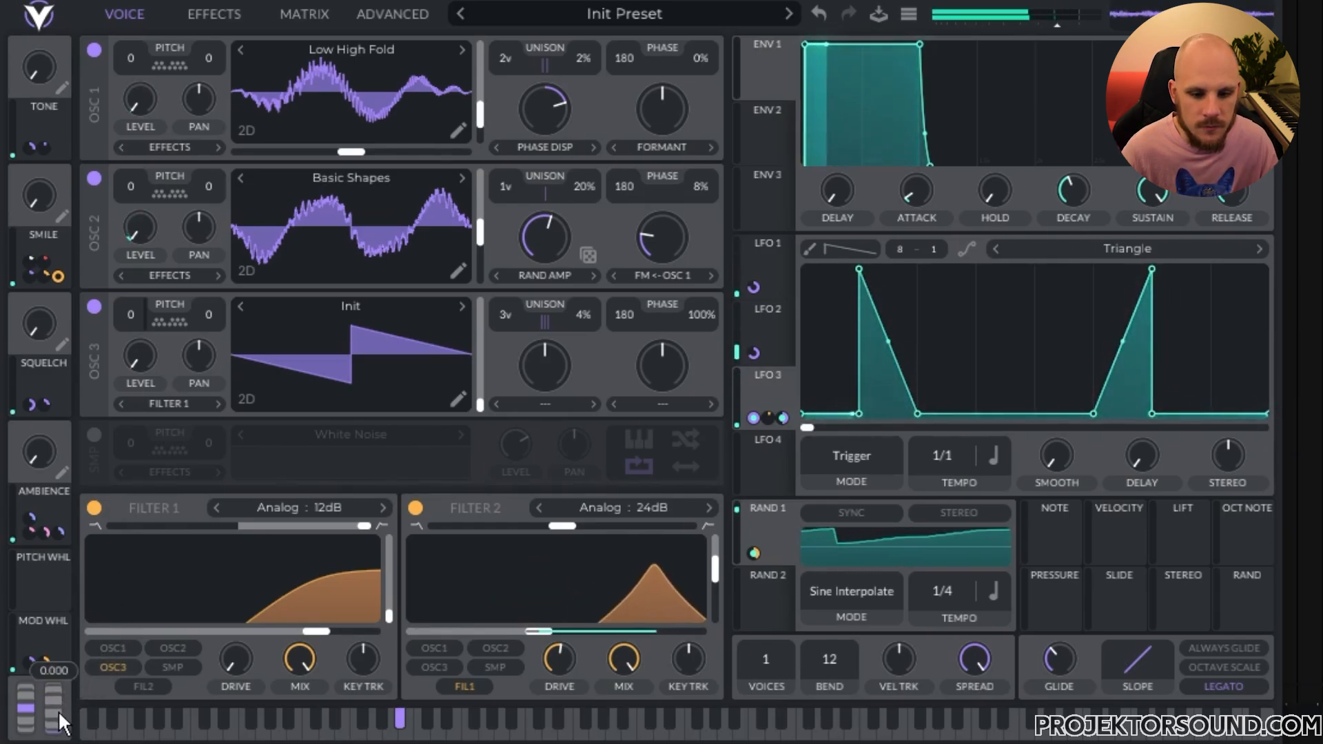
mouse_move(58, 710)
mouse_down()
mouse_move(69, 667)
mouse_move(65, 706)
mouse_up()
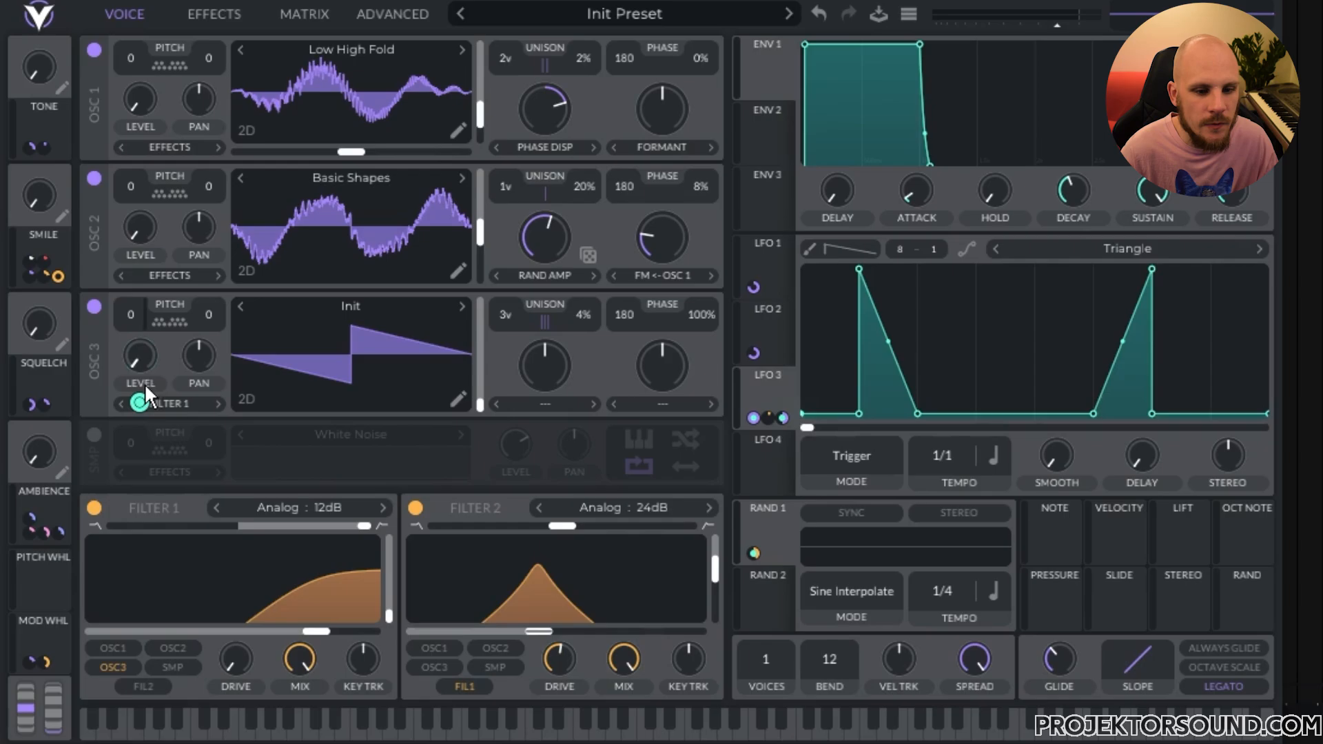
Step: Turn Squelch's modulation of LFO 3's Oscillator 3 level amount negative and raise Oscillator 3's level to maximum
mouse_move(33, 401)
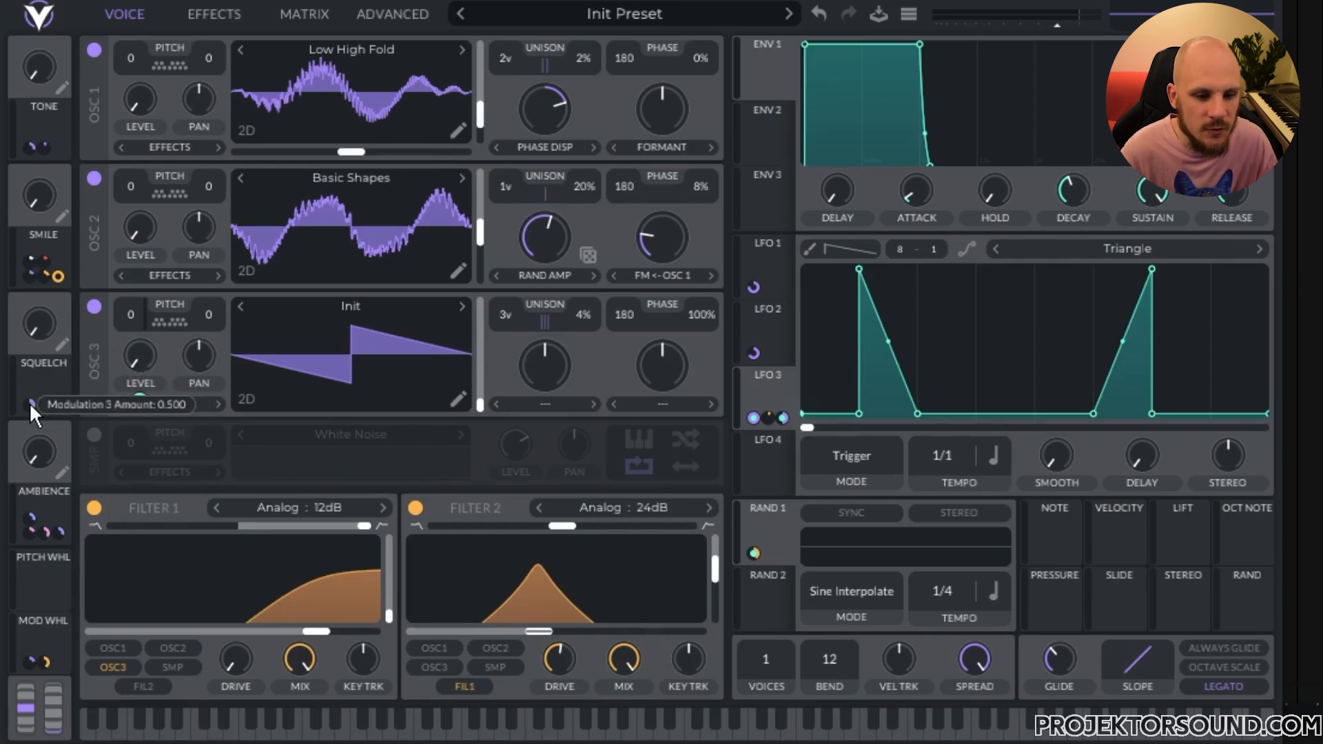
drag(29, 403, 29, 465)
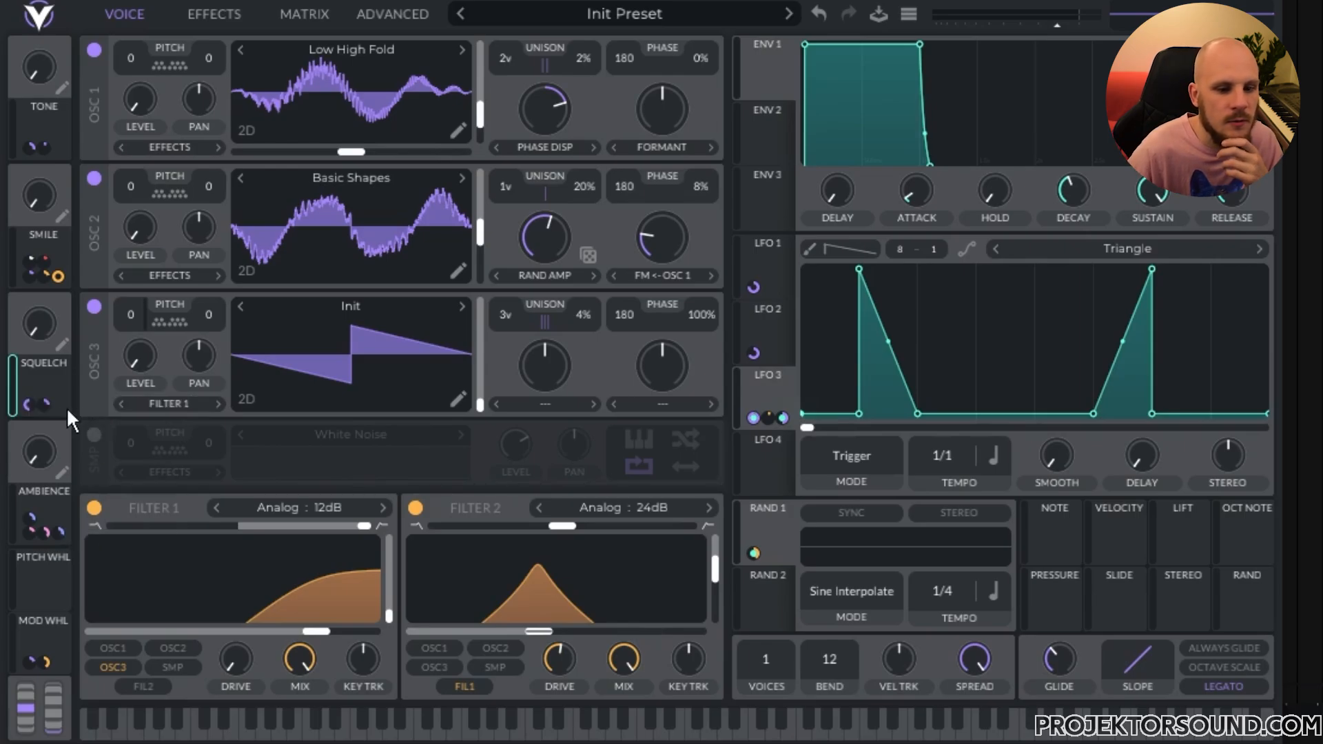
mouse_move(46, 403)
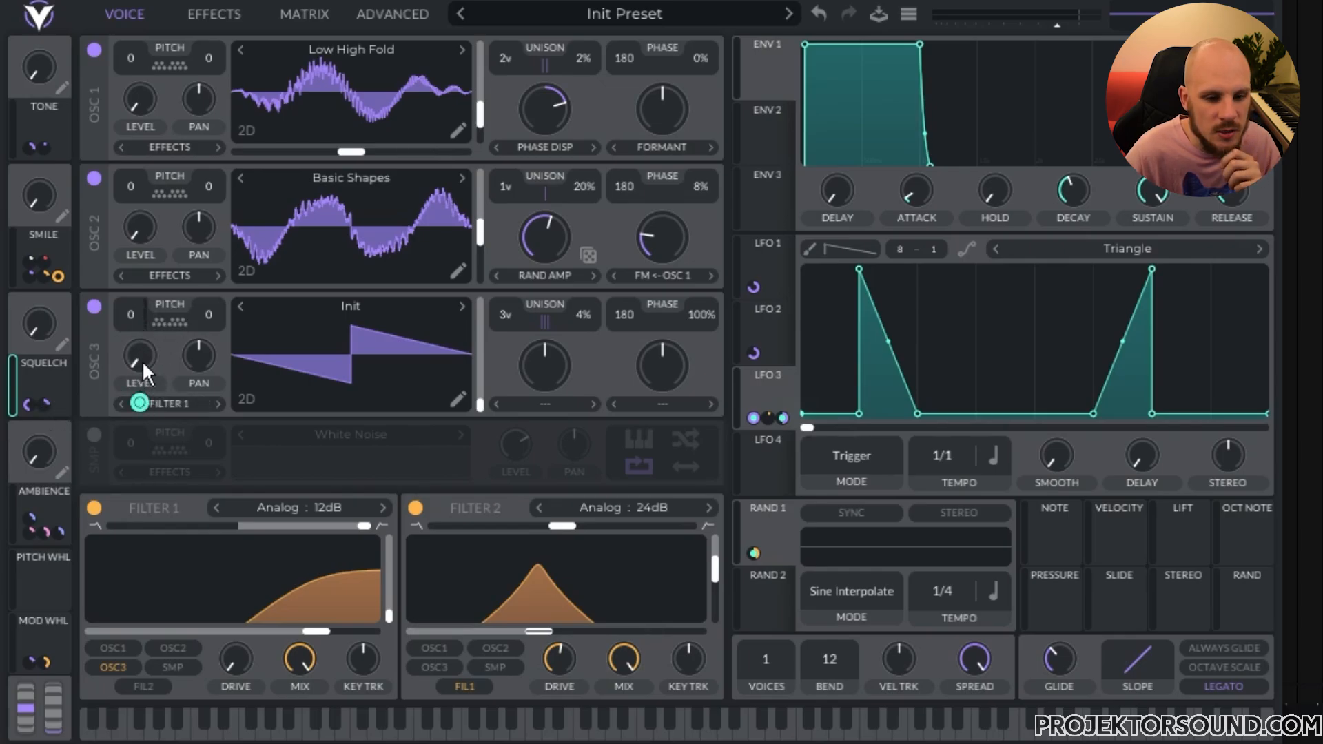
drag(142, 362, 140, 358)
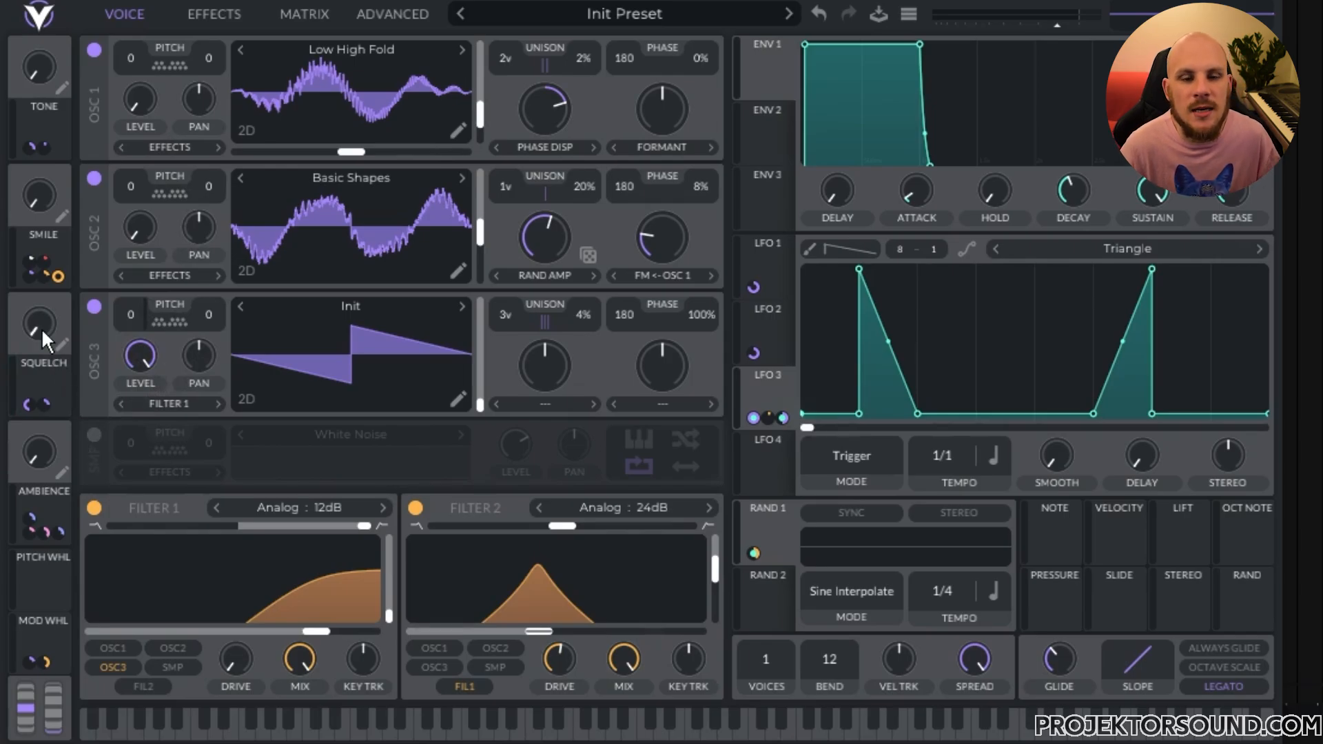
Step: Try out the Squelch macro and remove its modulation of LFO 3's Oscillator 3 level amount
drag(42, 323, 50, 369)
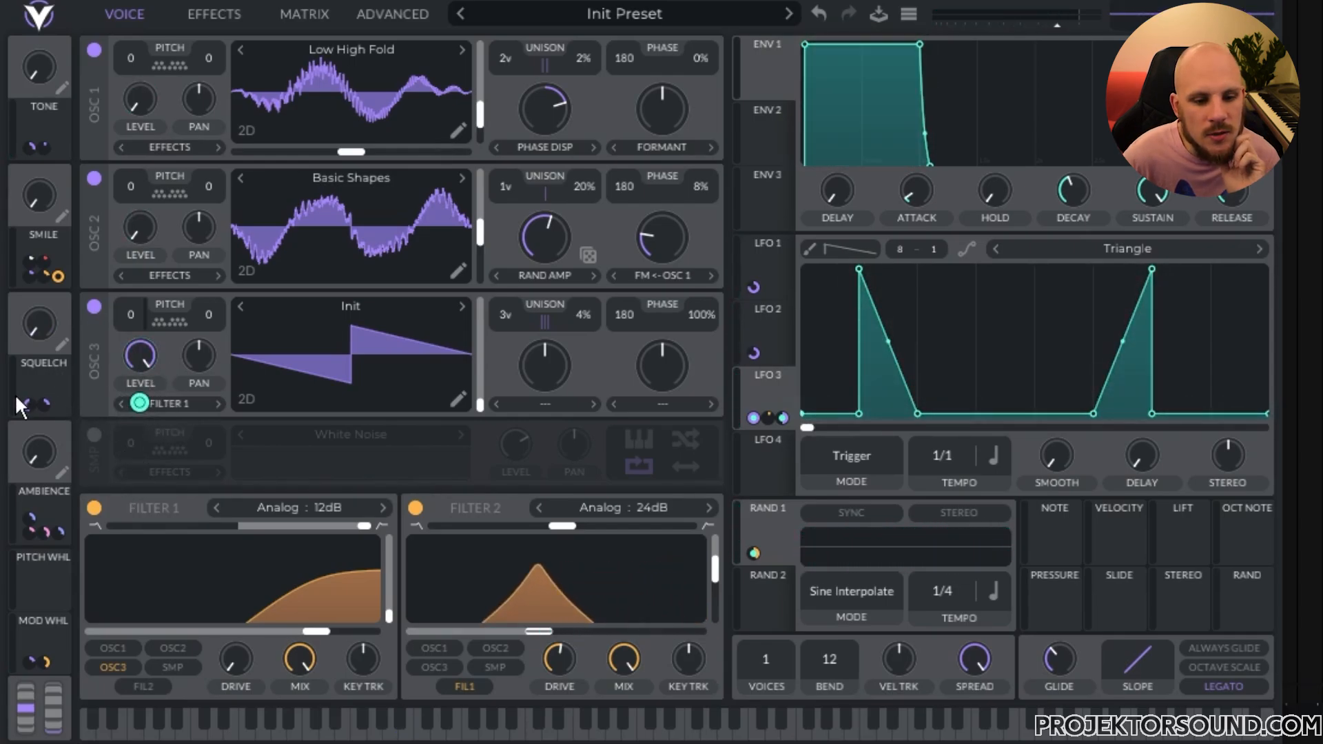
drag(28, 404, 40, 425)
mouse_move(144, 365)
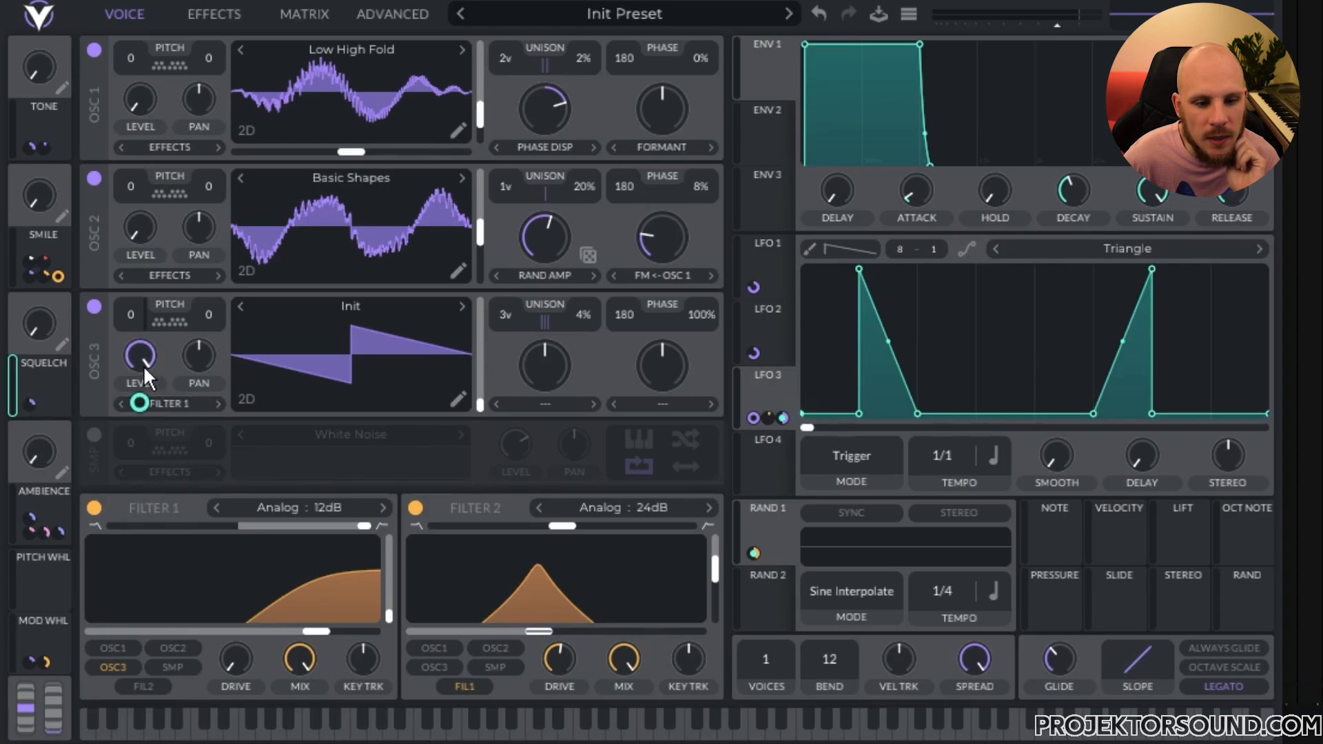
mouse_move(135, 410)
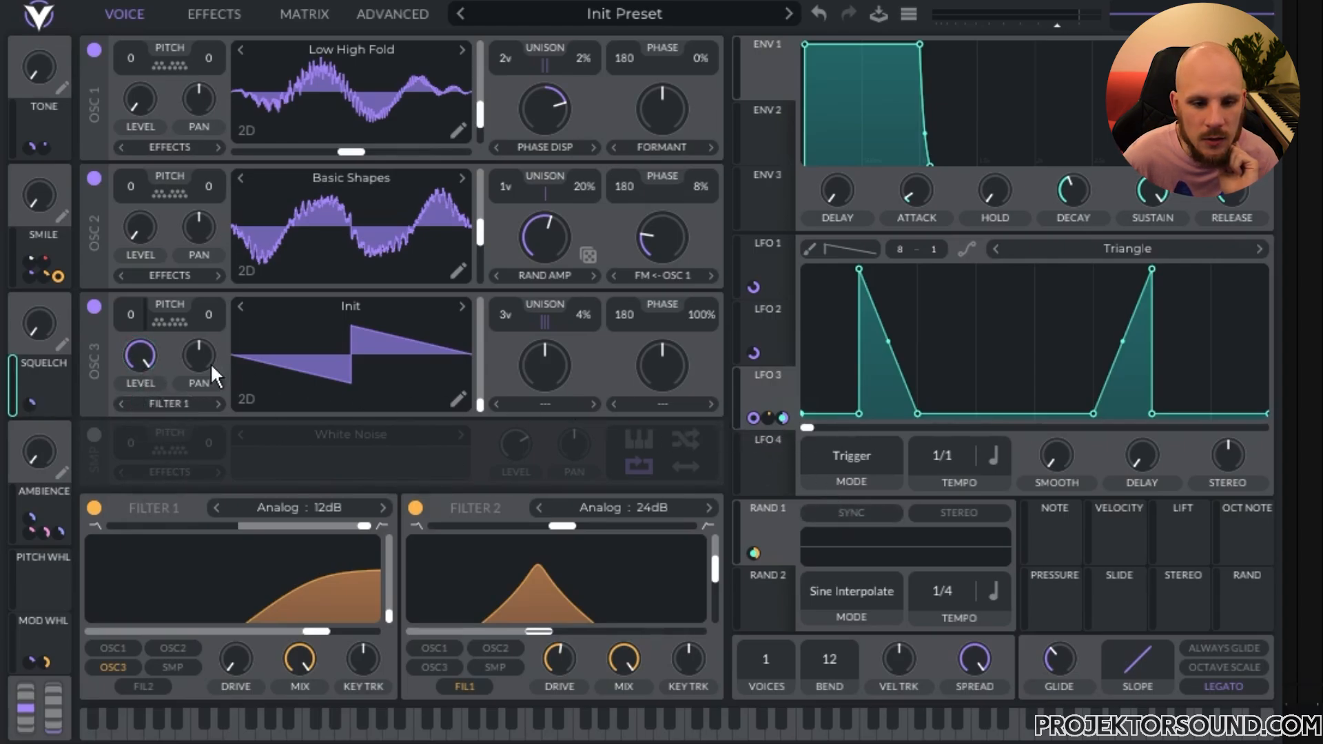
Step: Assign Squelch to Oscillator 3's level at full negative amount and to the amount of LFO 3's modulation of that level
click(754, 417)
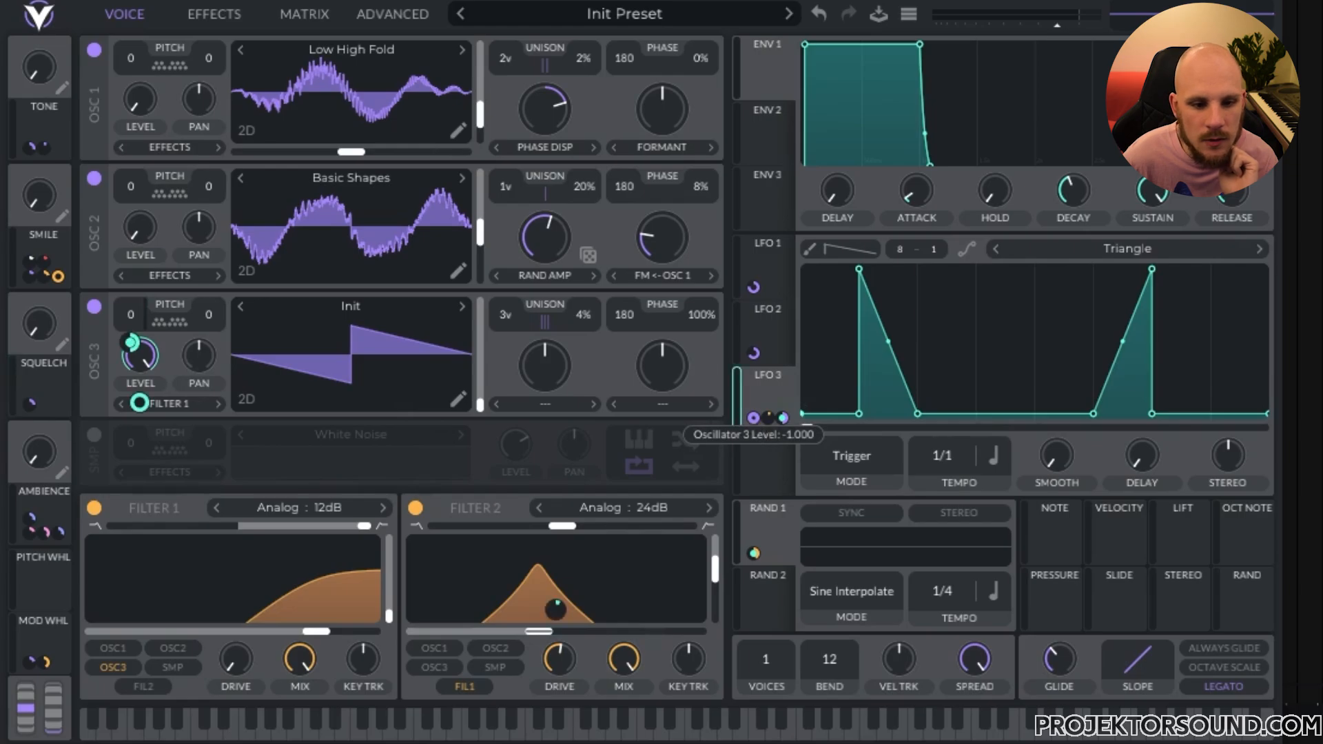
mouse_move(142, 402)
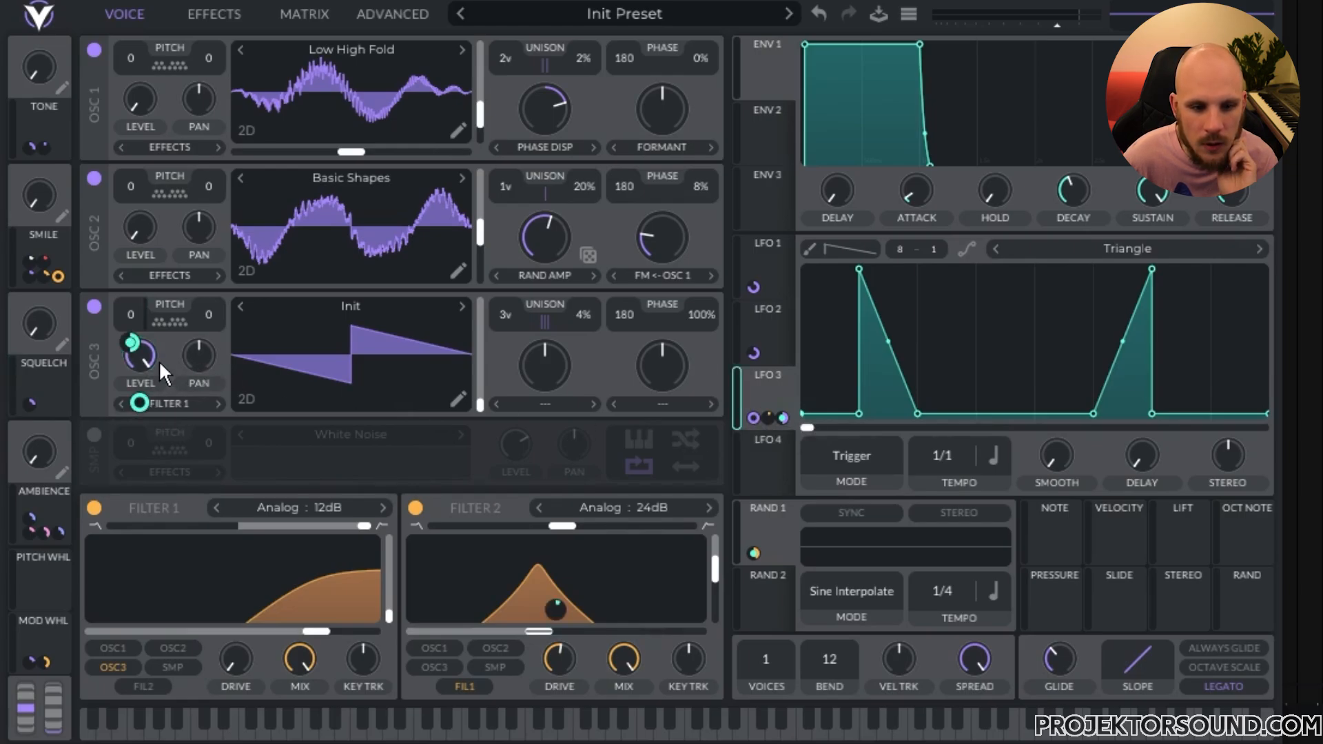
drag(45, 398, 141, 454)
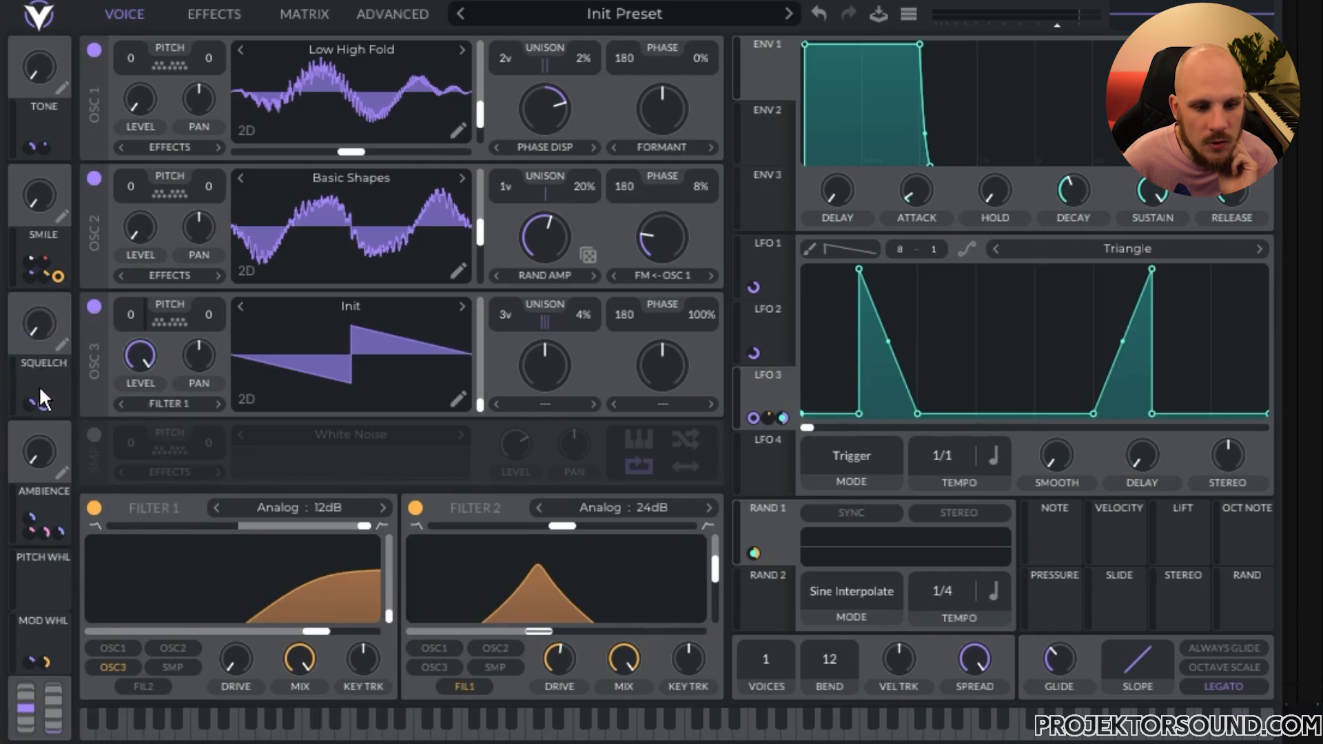
drag(46, 383, 771, 390)
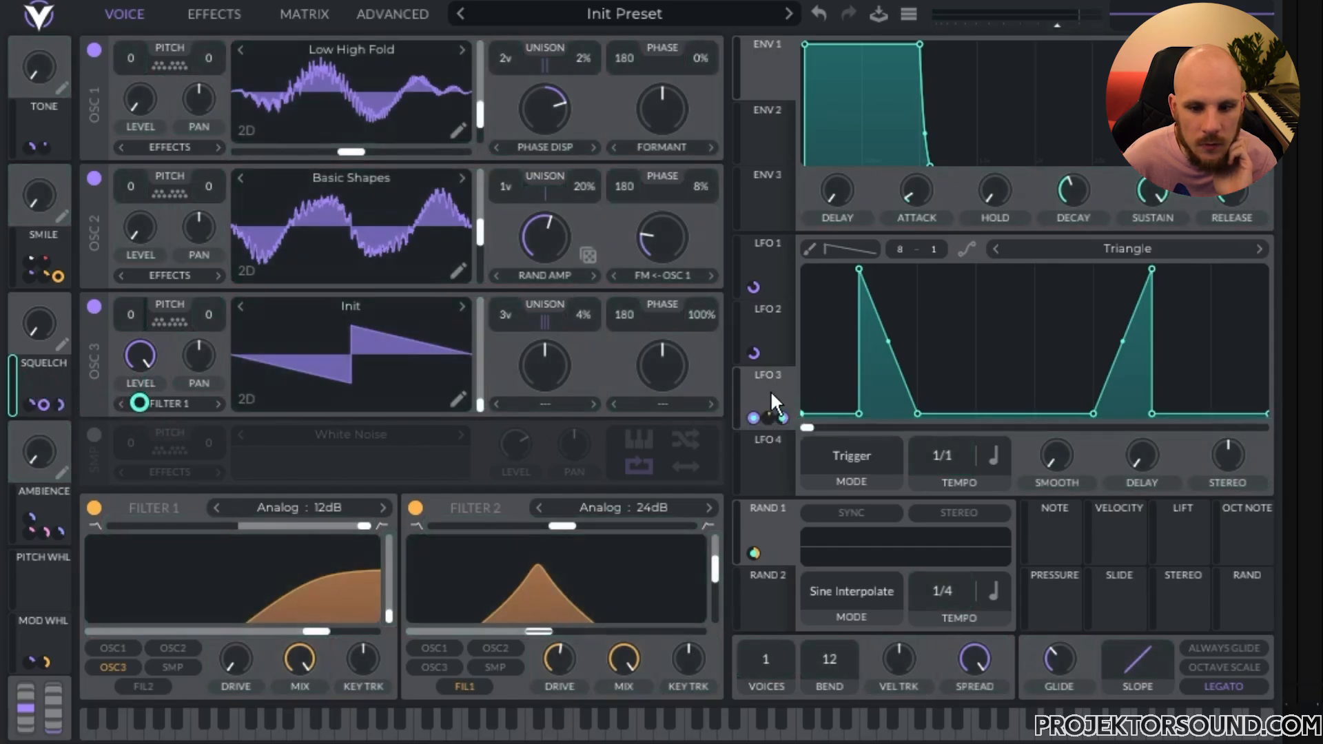
click(770, 390)
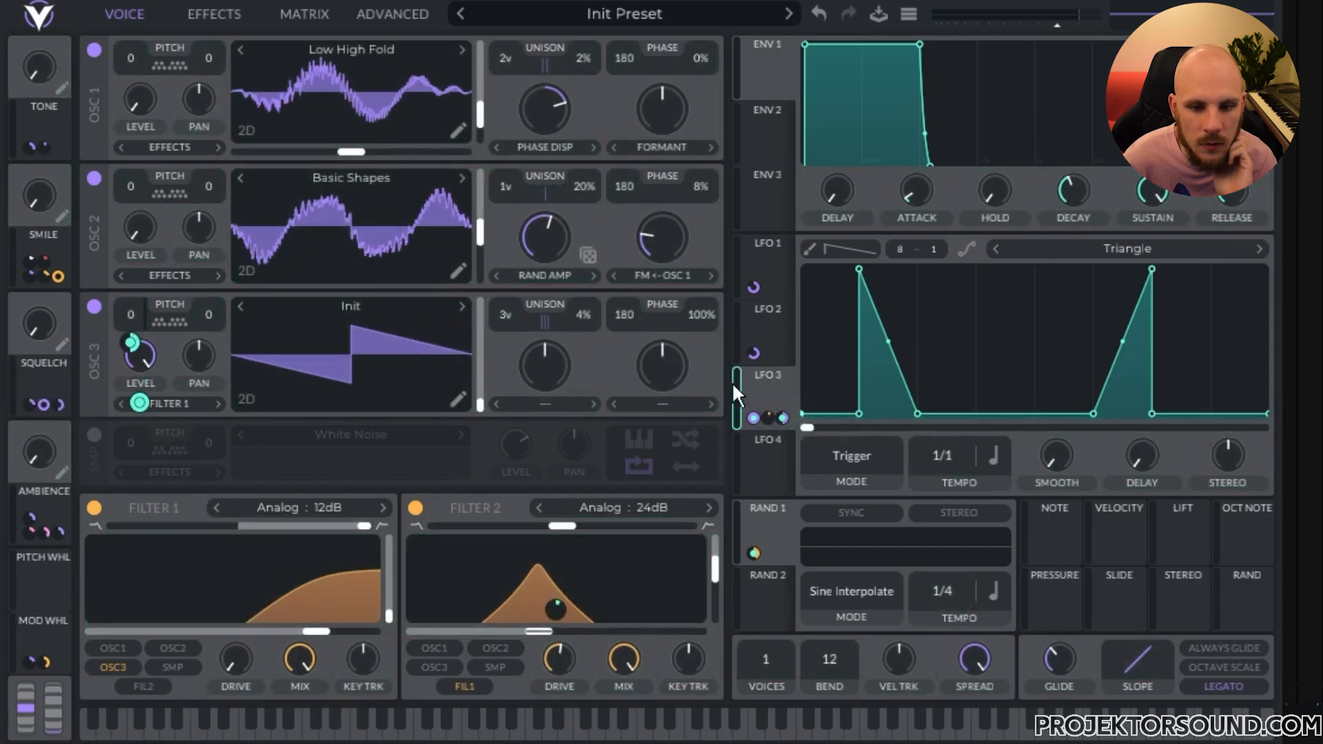
Step: In the modulation matrix, invert the remap curve of Macro 3's Modulation 3 Amount route into a straight fall from full to zero
click(225, 15)
click(304, 14)
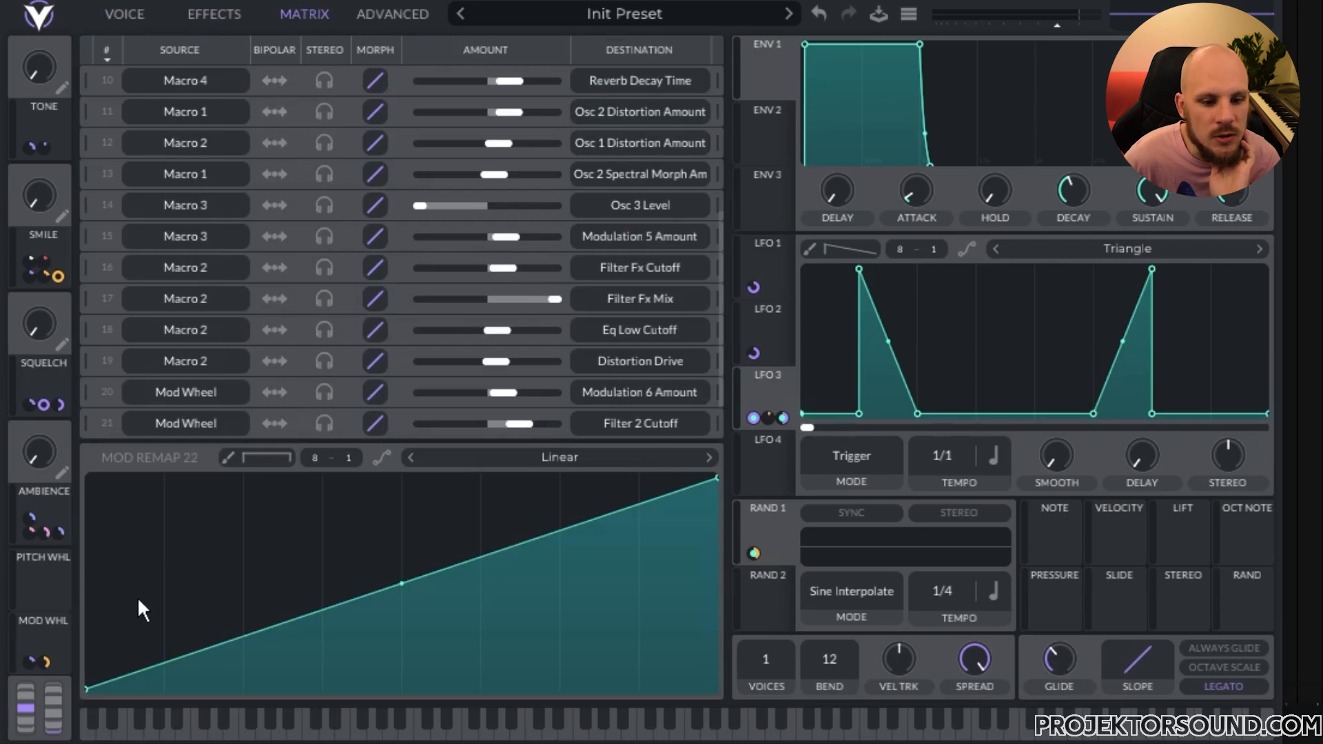
scroll(177, 317, down, 2)
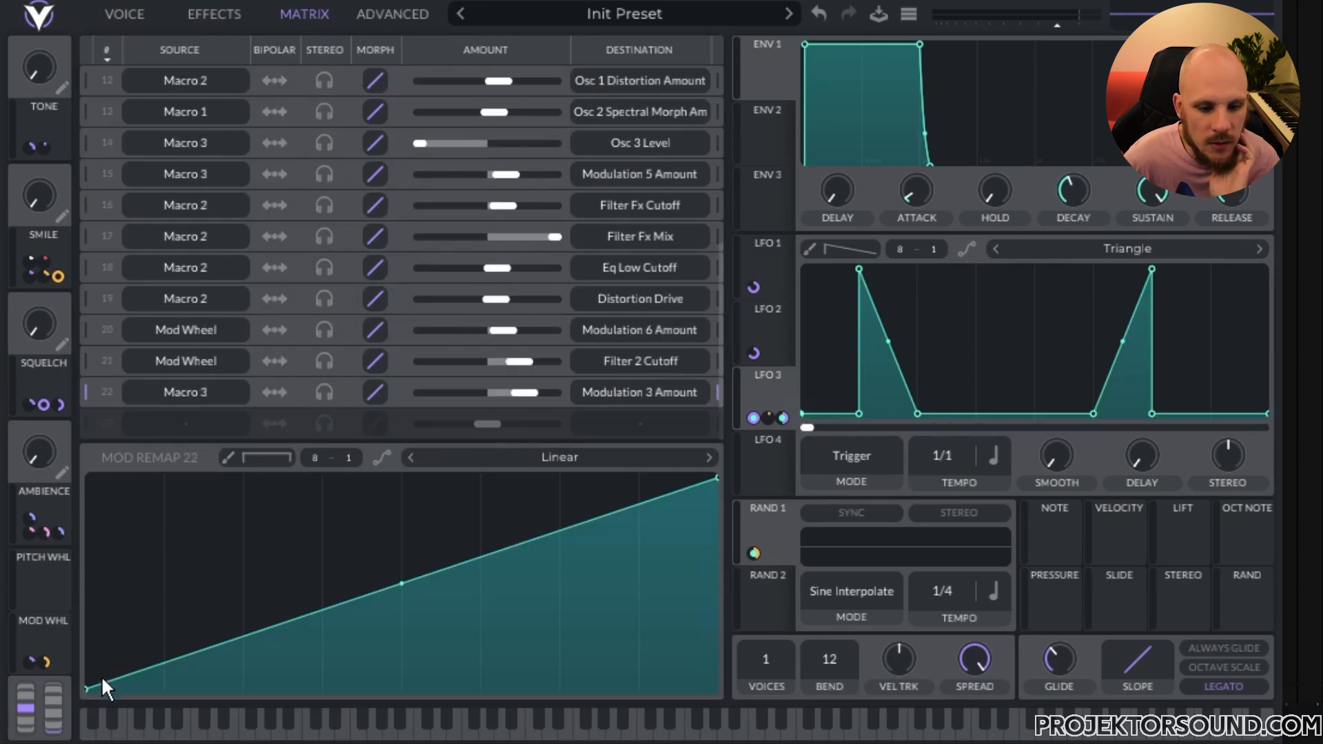
drag(89, 680, 129, 436)
drag(720, 484, 717, 689)
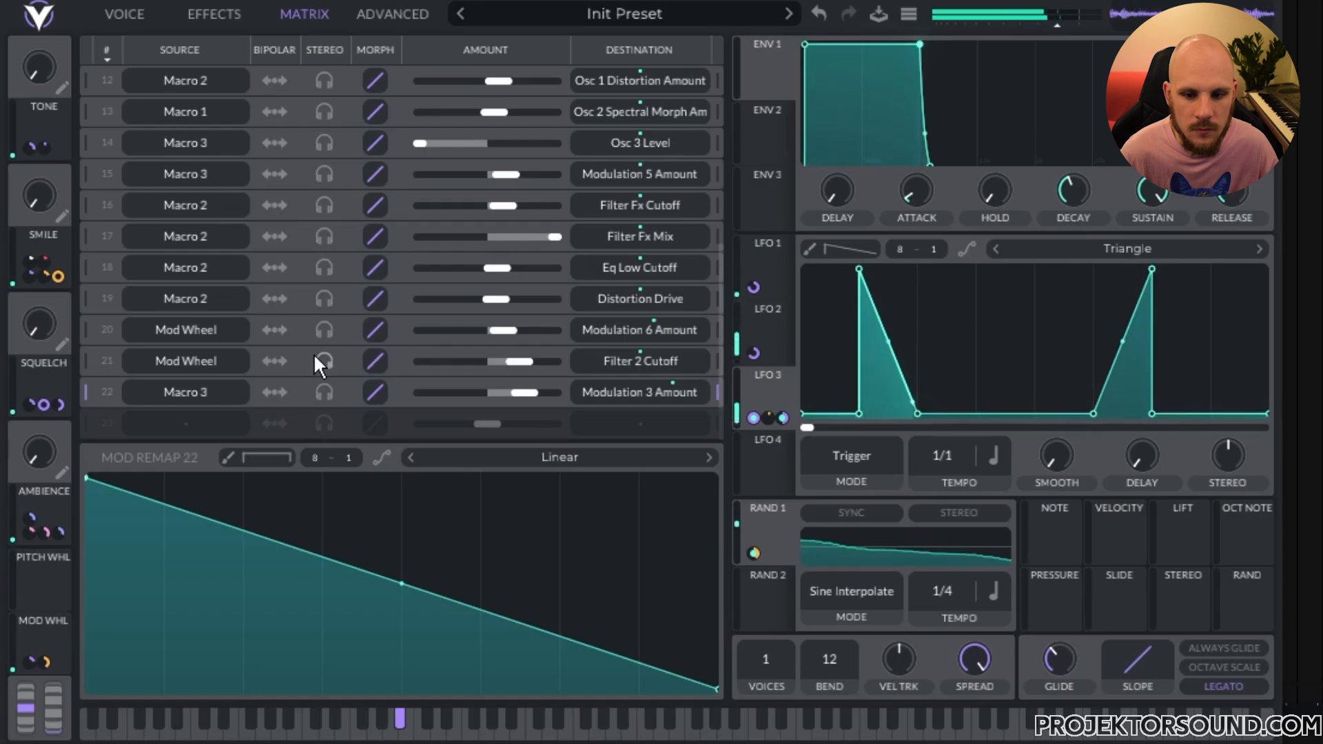
Step: Return to the oscillators, test the Squelch macro while playing, and clear its modulation of Oscillator 3's level
click(238, 15)
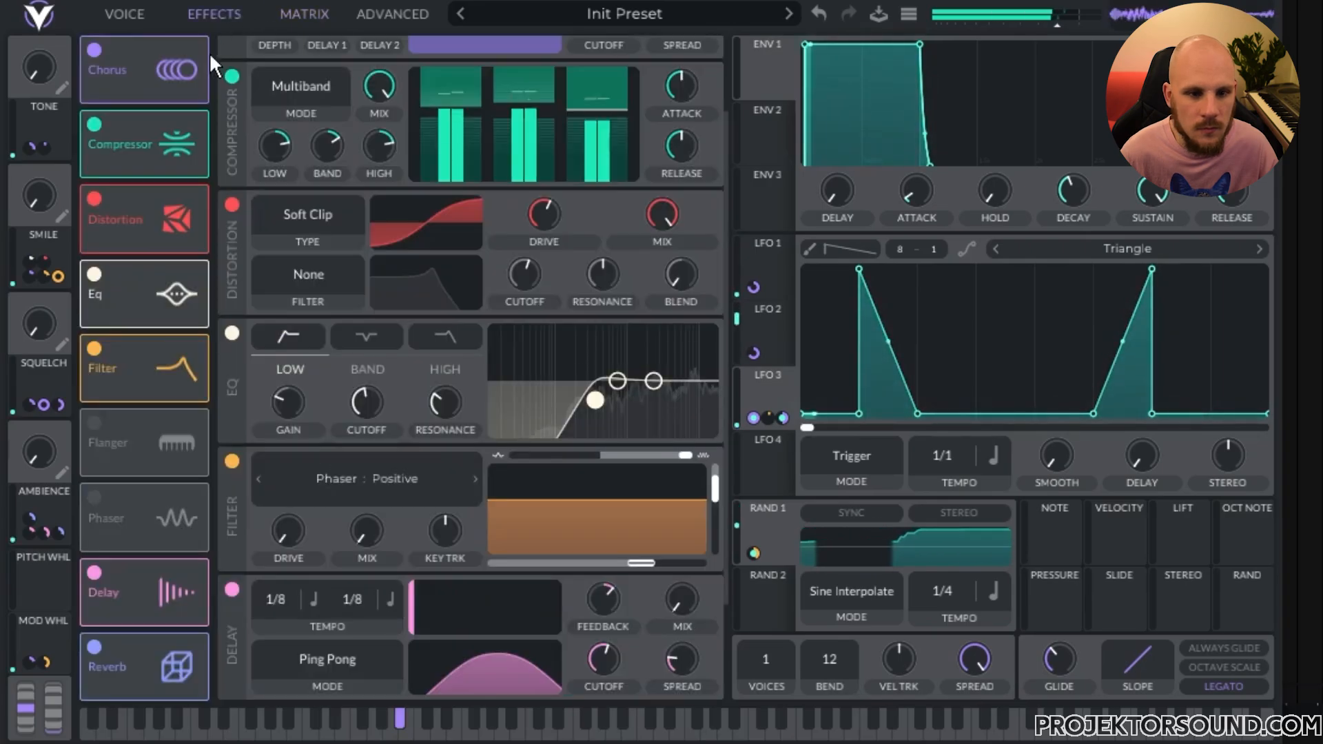
click(112, 18)
drag(46, 321, 56, 456)
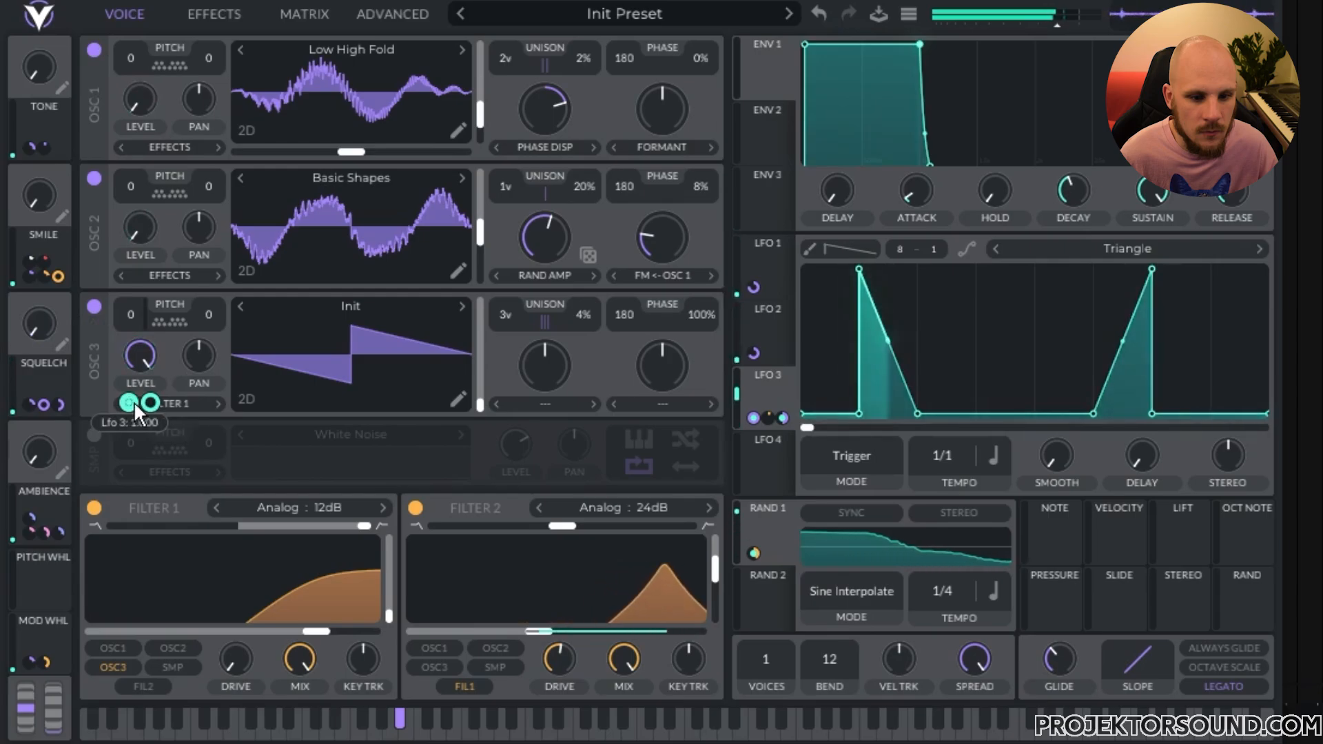
double_click(152, 405)
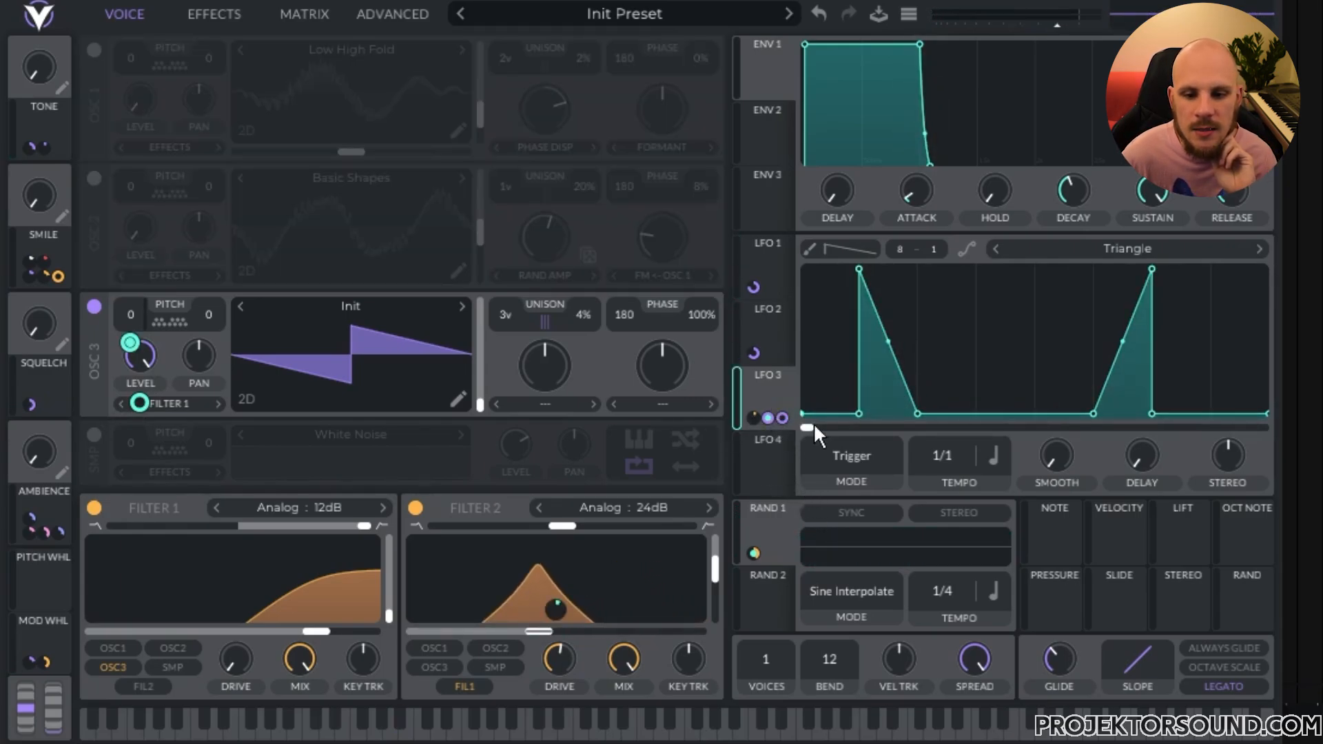
Step: On LFO 4, shape a vertical rise to full at the first grid line and a bowed fall to zero at the second
click(775, 464)
scroll(955, 444, down, 1)
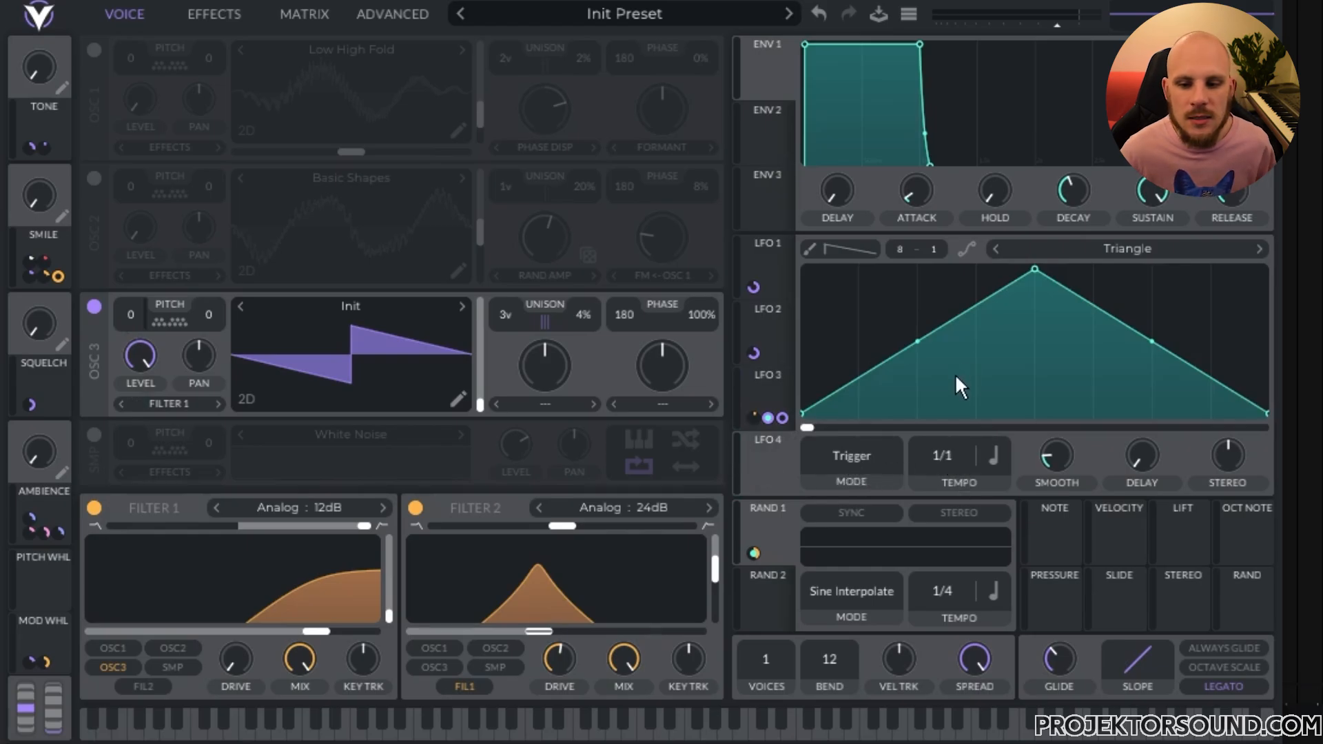
double_click(921, 394)
drag(921, 394, 915, 461)
double_click(920, 296)
drag(921, 296, 902, 253)
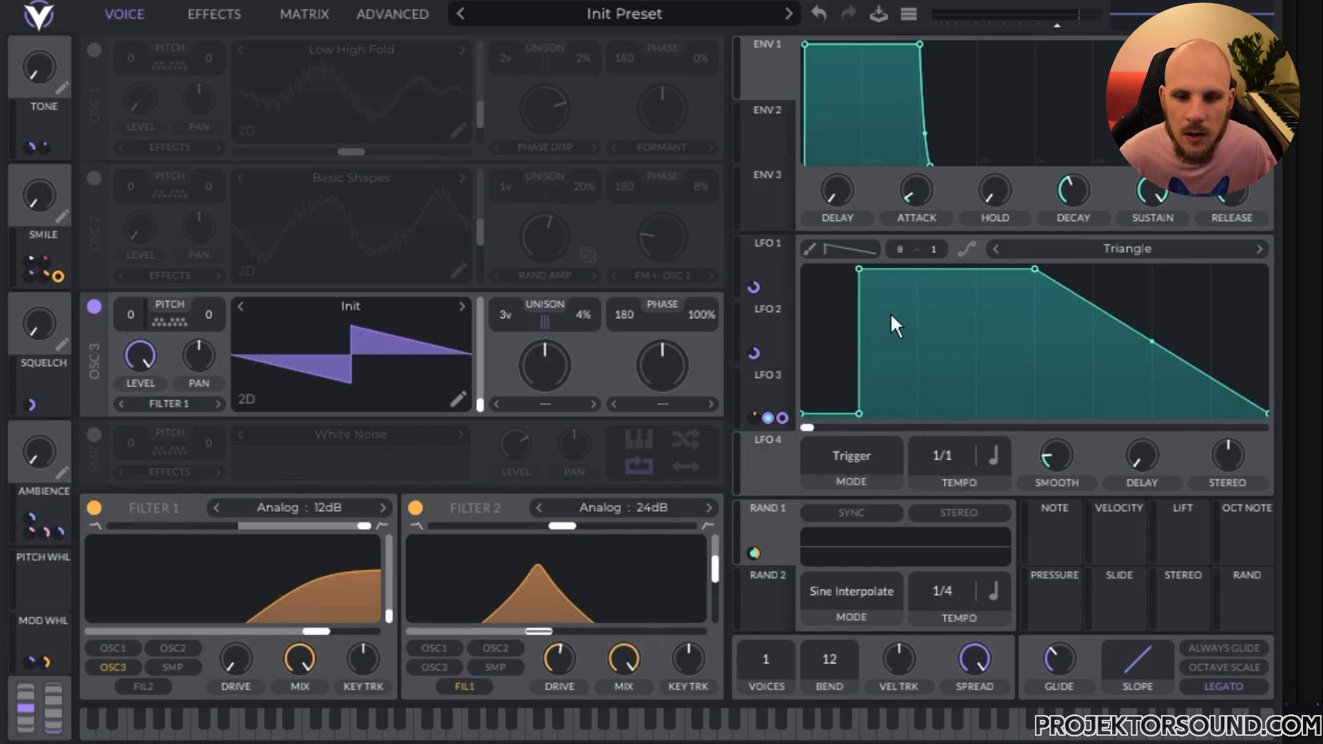
double_click(904, 403)
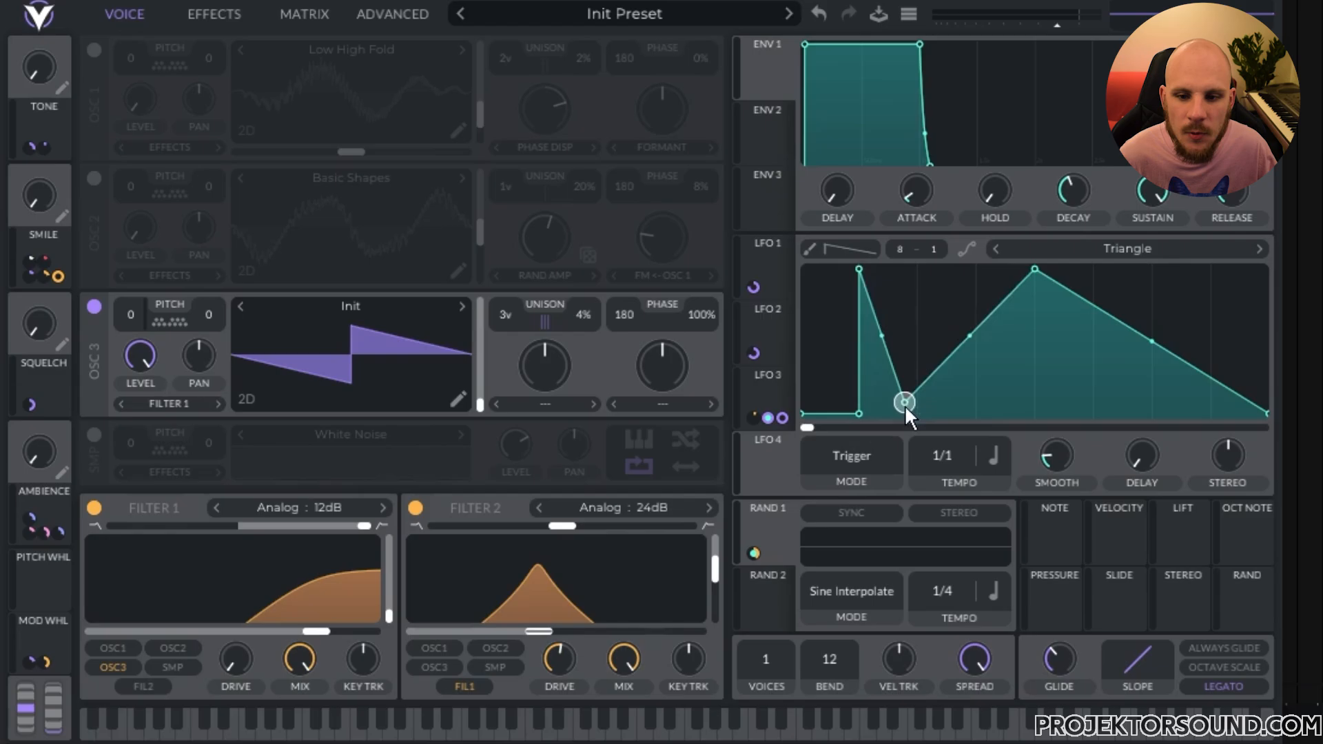
drag(904, 404, 913, 405)
drag(889, 341, 893, 298)
Step: Add LFO 4 points on the fifth and sixth grid lines, forming a vertical edge at the fifth and a full plateau to the sixth
double_click(1034, 412)
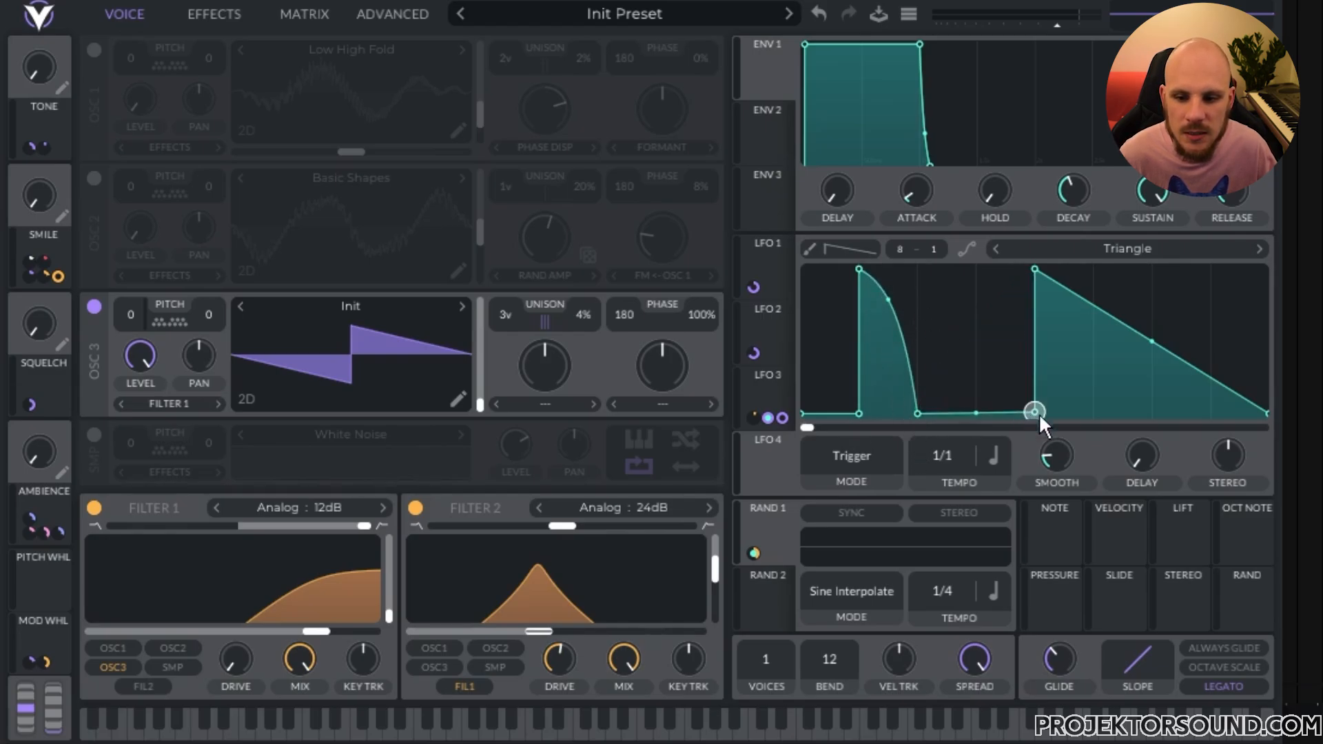
drag(1036, 272, 1098, 259)
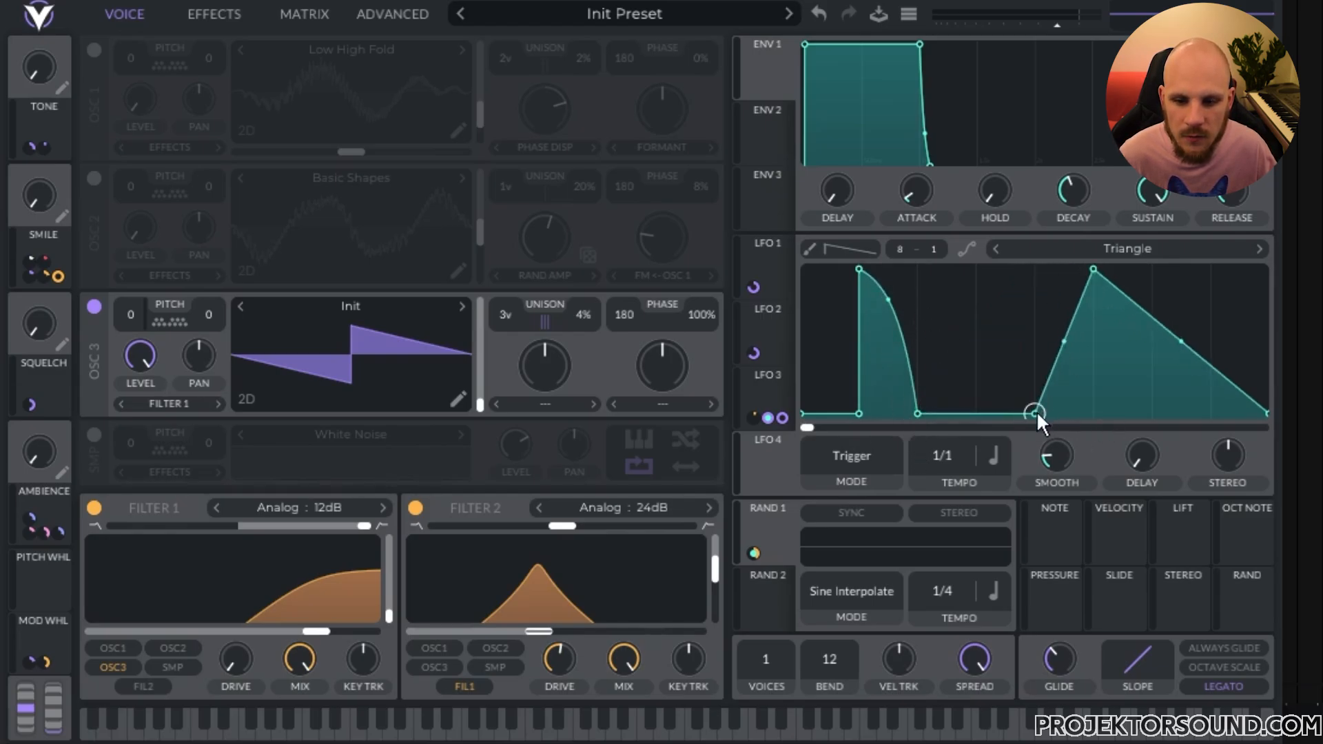
drag(1036, 412, 1092, 348)
double_click(1149, 408)
drag(1149, 408, 1148, 249)
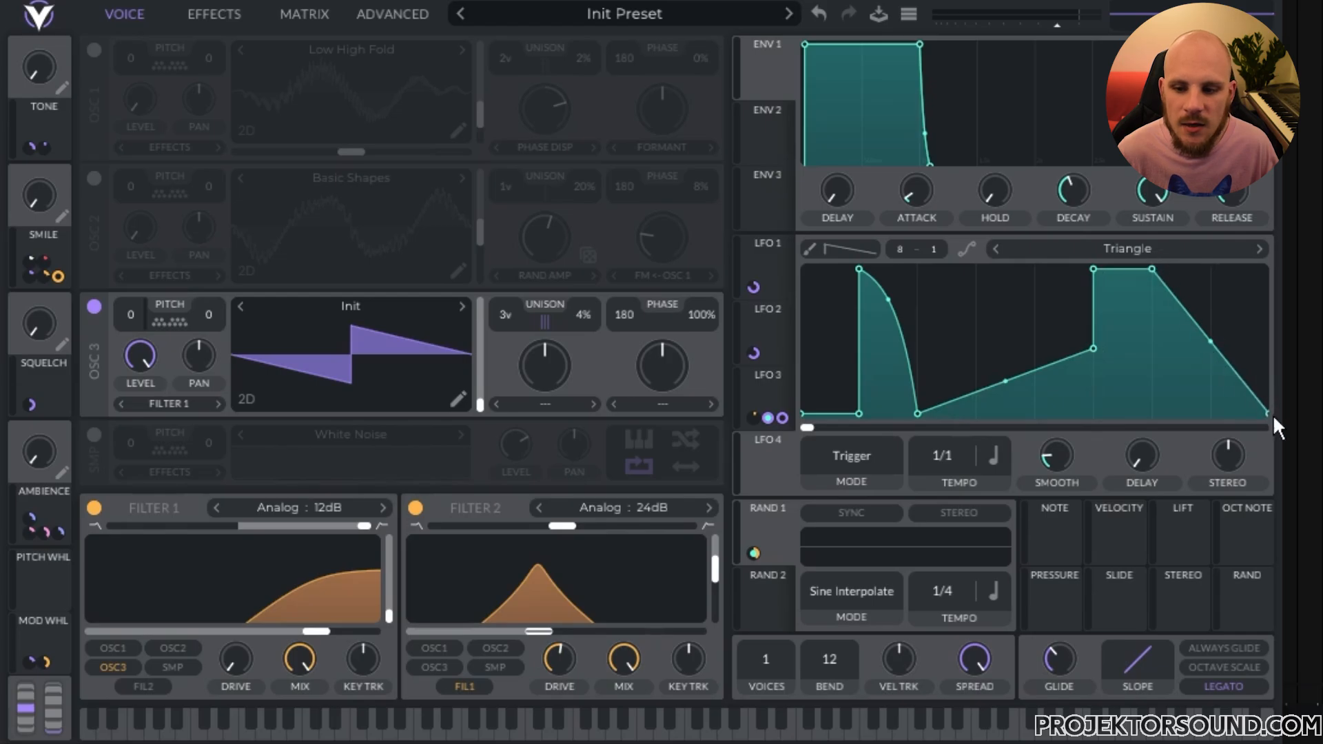
Step: Finish LFO 4 as the inverse of LFO 3's curve, at full level with dips to zero at the first and sixth grid lines
drag(1268, 414, 1265, 253)
drag(1097, 272, 1093, 413)
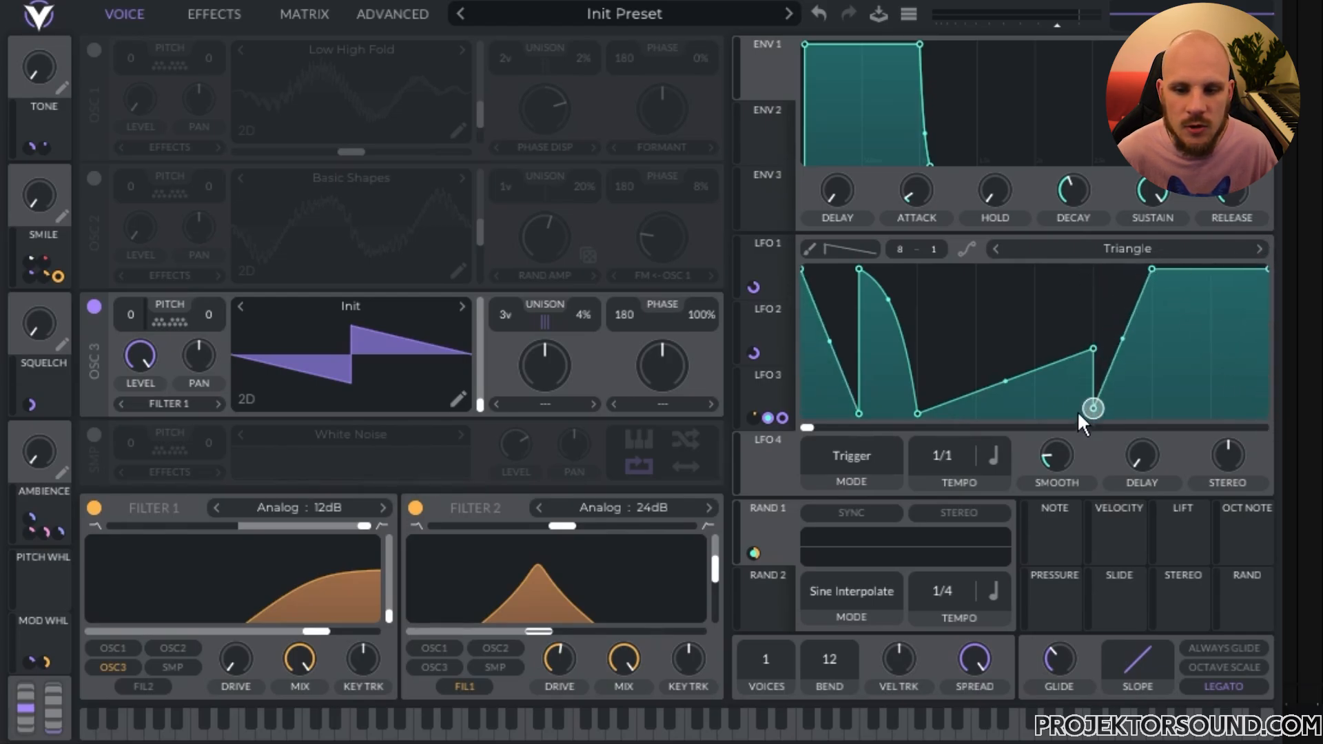
drag(1092, 348, 1092, 268)
Step: Assign LFO 4 to modulate Oscillator 3's level and bypass LFO 3's two other modulations
click(778, 455)
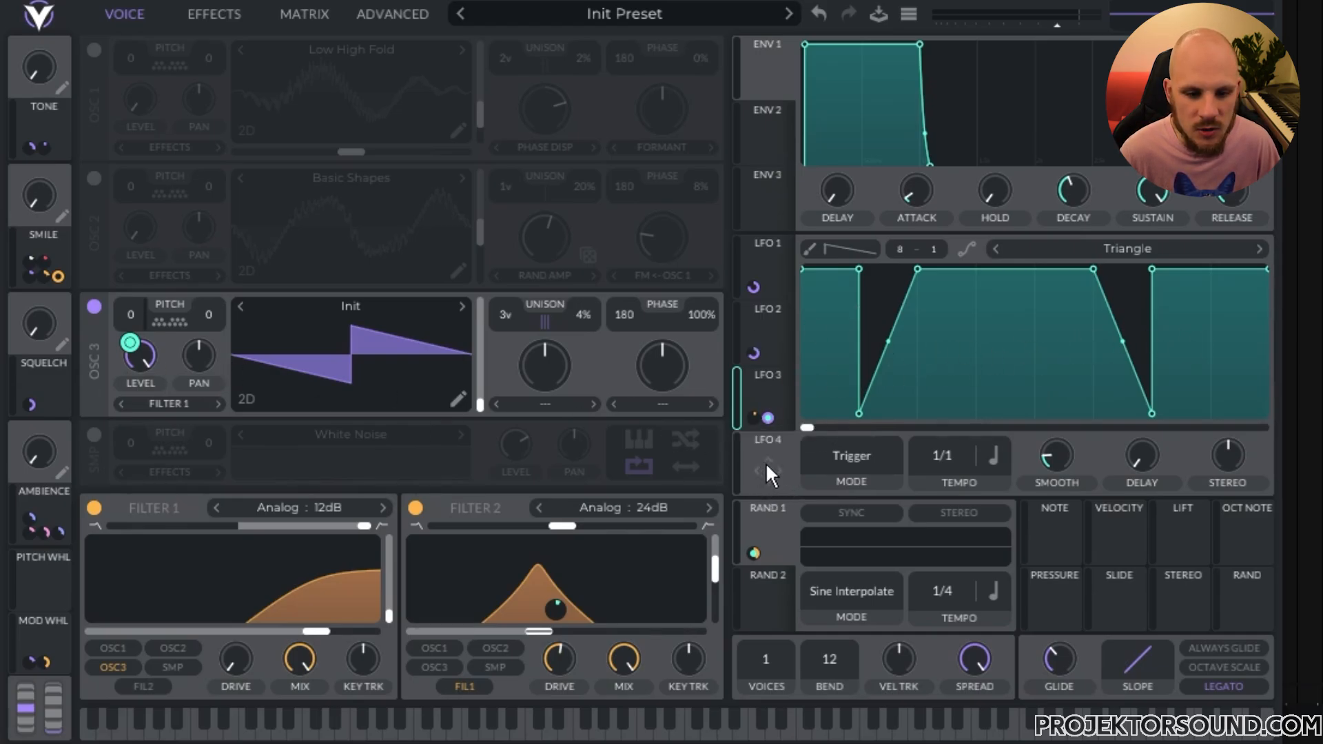
drag(768, 472, 140, 355)
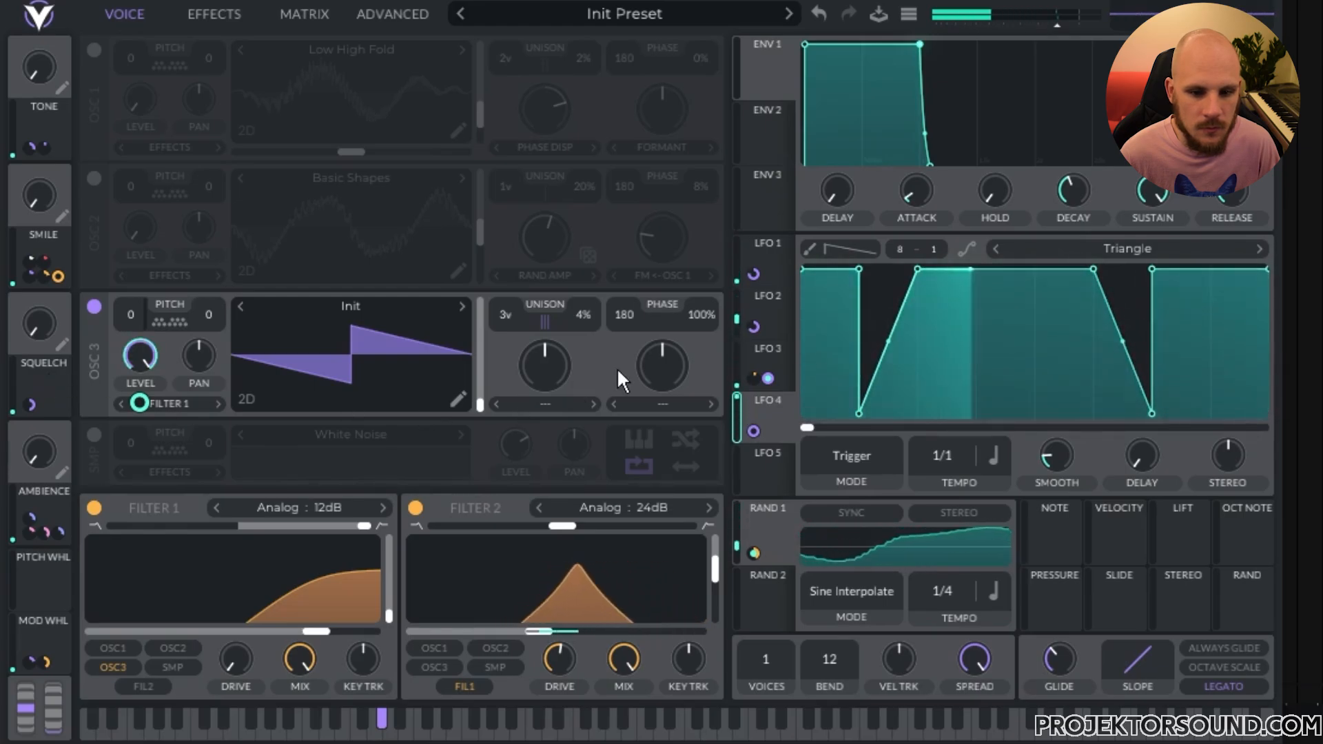
right_click(767, 378)
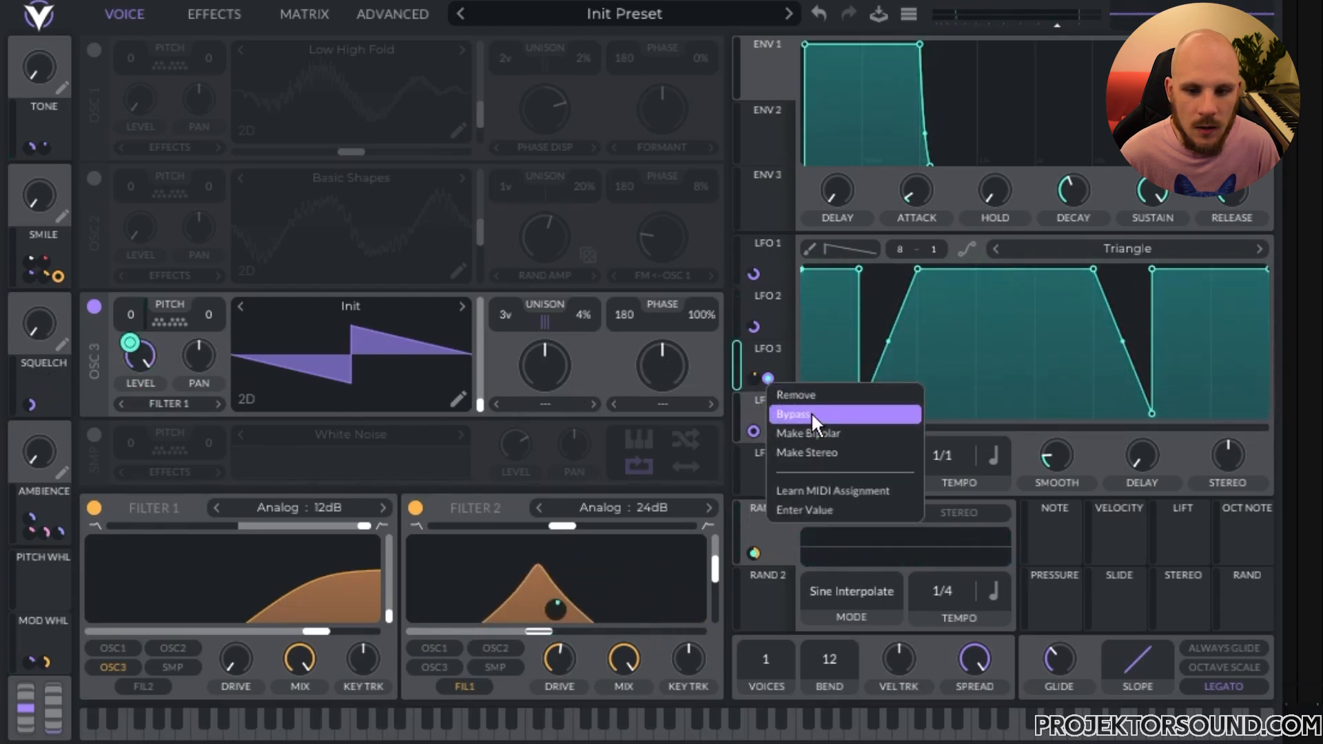
click(811, 414)
right_click(750, 379)
click(781, 413)
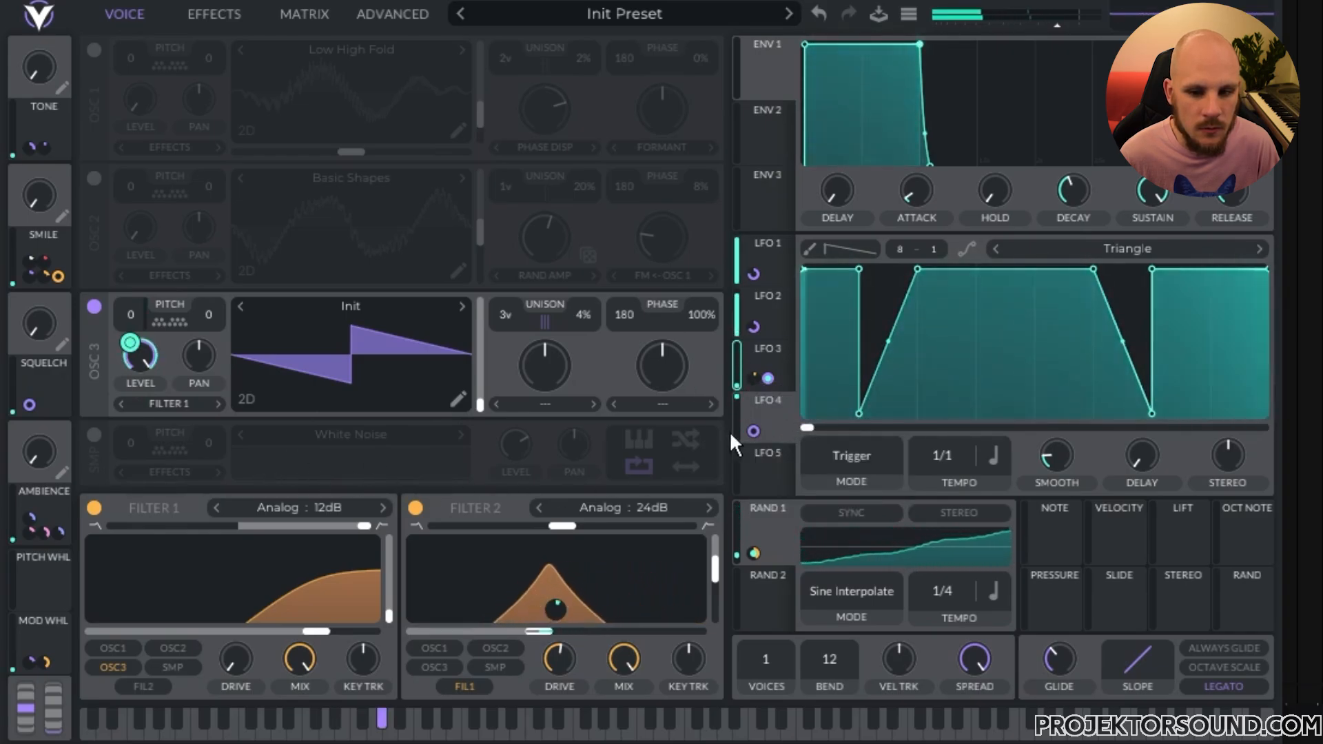
Step: Review LFO 3's shape, the effects chain and the modulation matrix entries
click(772, 358)
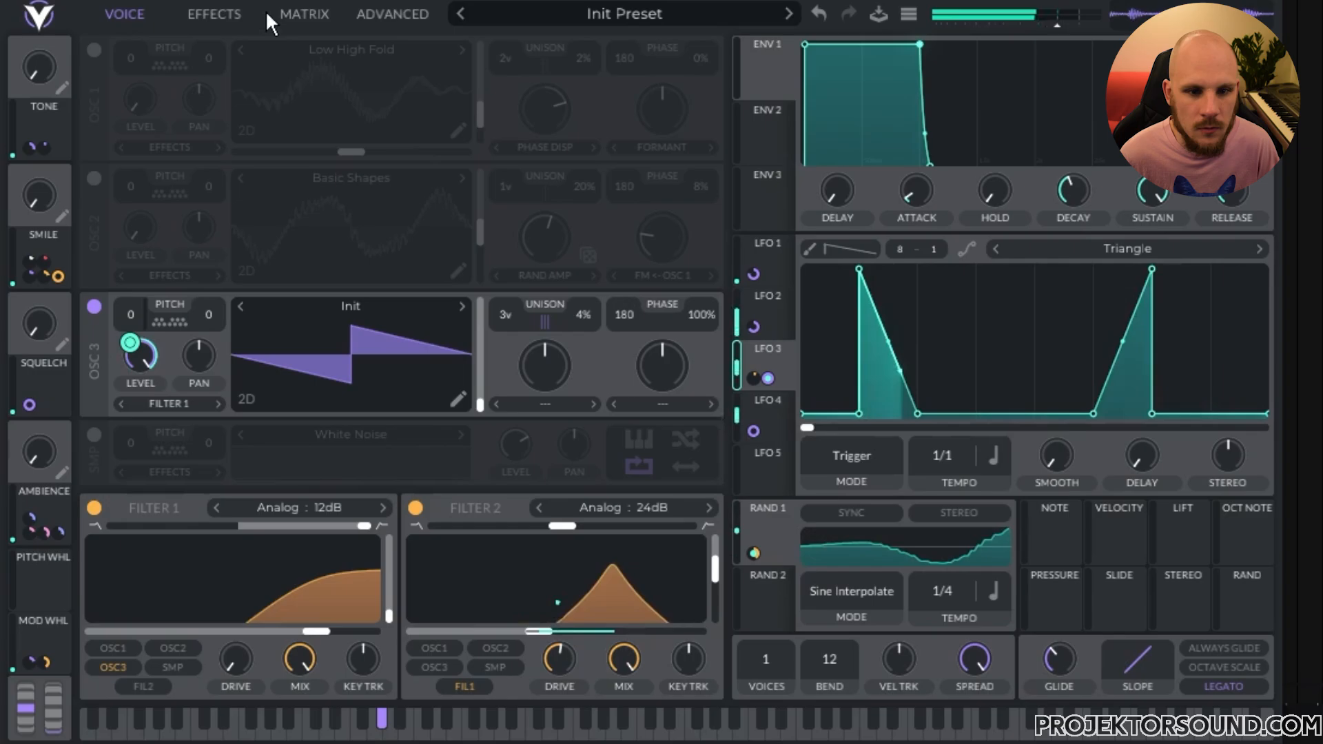
click(218, 12)
click(295, 18)
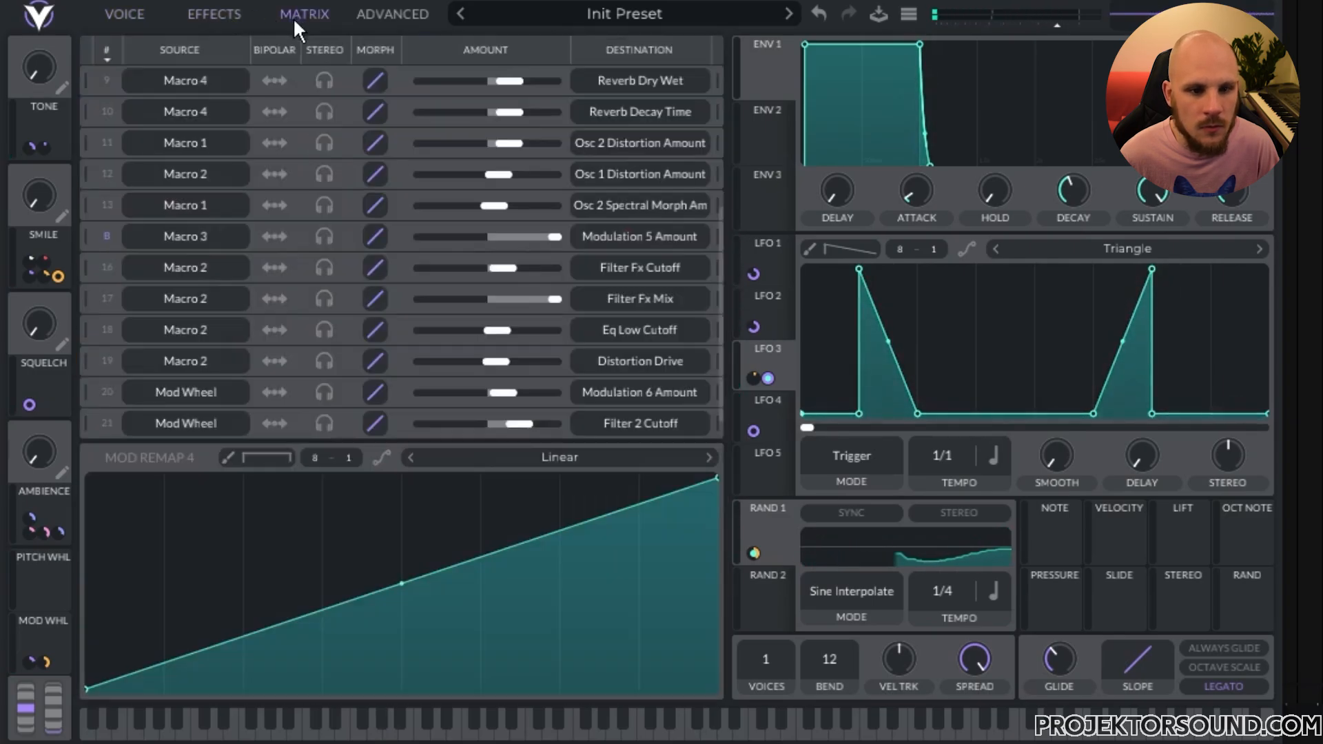
click(379, 11)
click(212, 12)
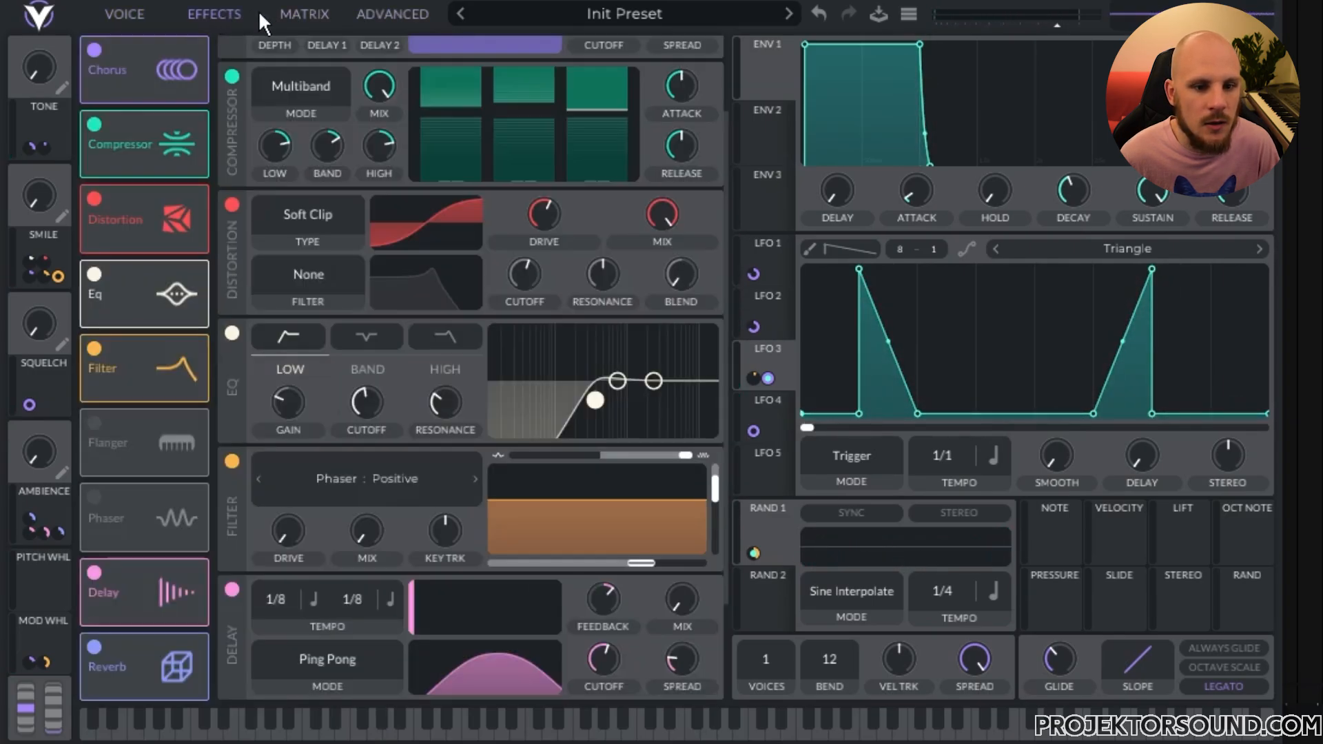
click(282, 11)
scroll(115, 348, down, 1)
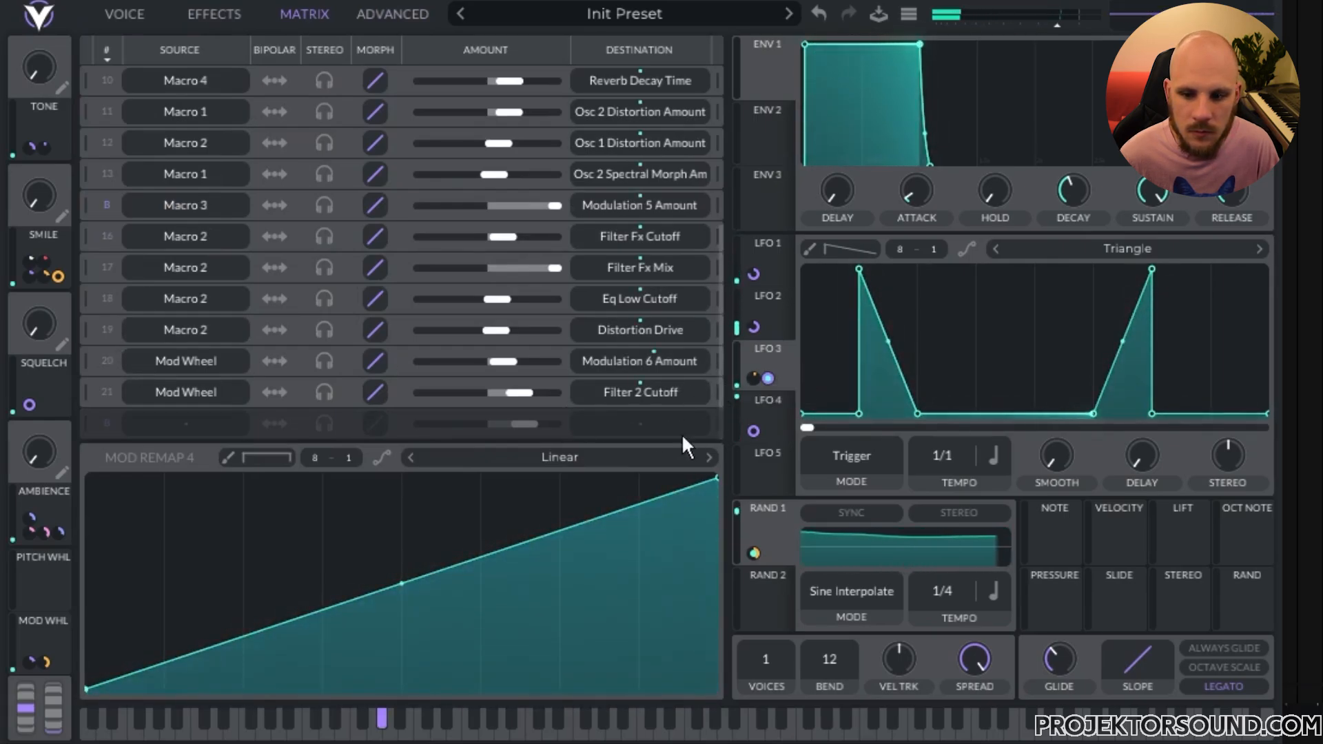
Step: Bow both sloping segments of LFO 4 toward the bottom and audition the Squelch macro at zero and full
click(779, 414)
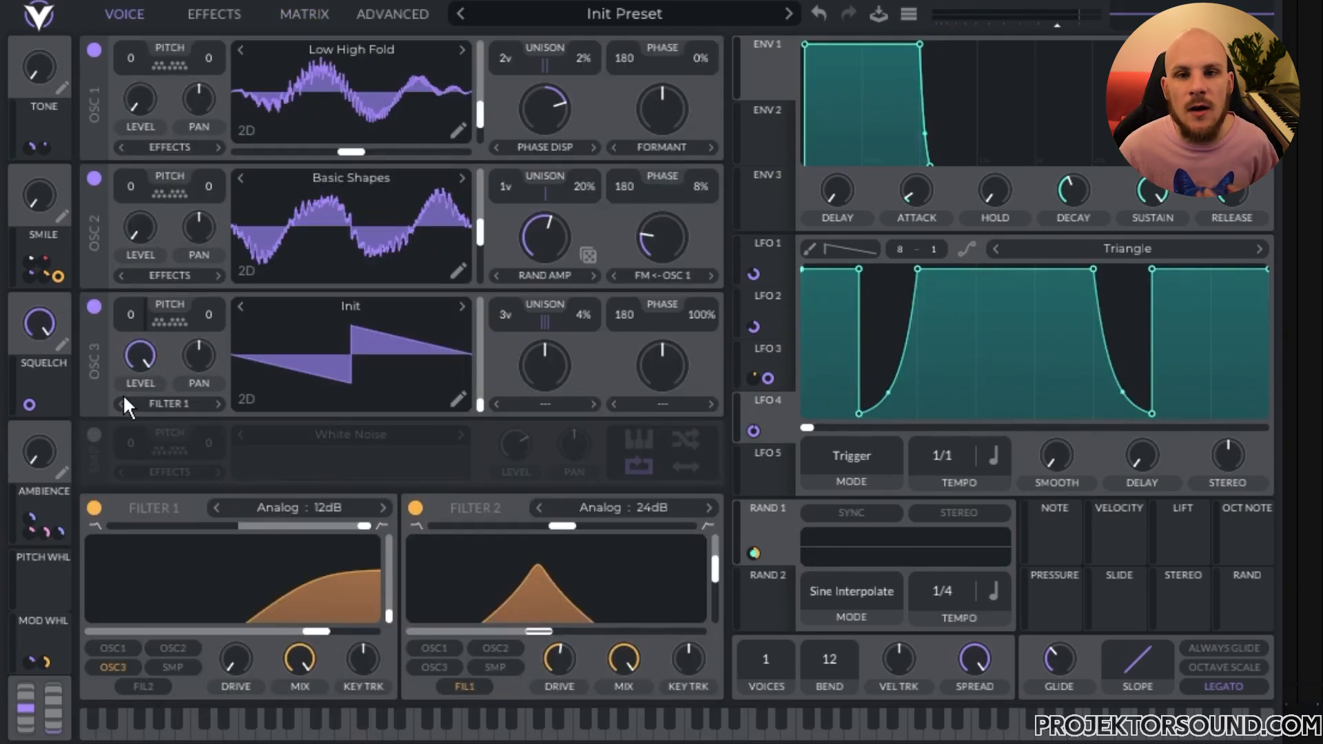
mouse_move(135, 383)
mouse_move(132, 404)
mouse_down()
mouse_move(132, 386)
mouse_move(132, 413)
mouse_up()
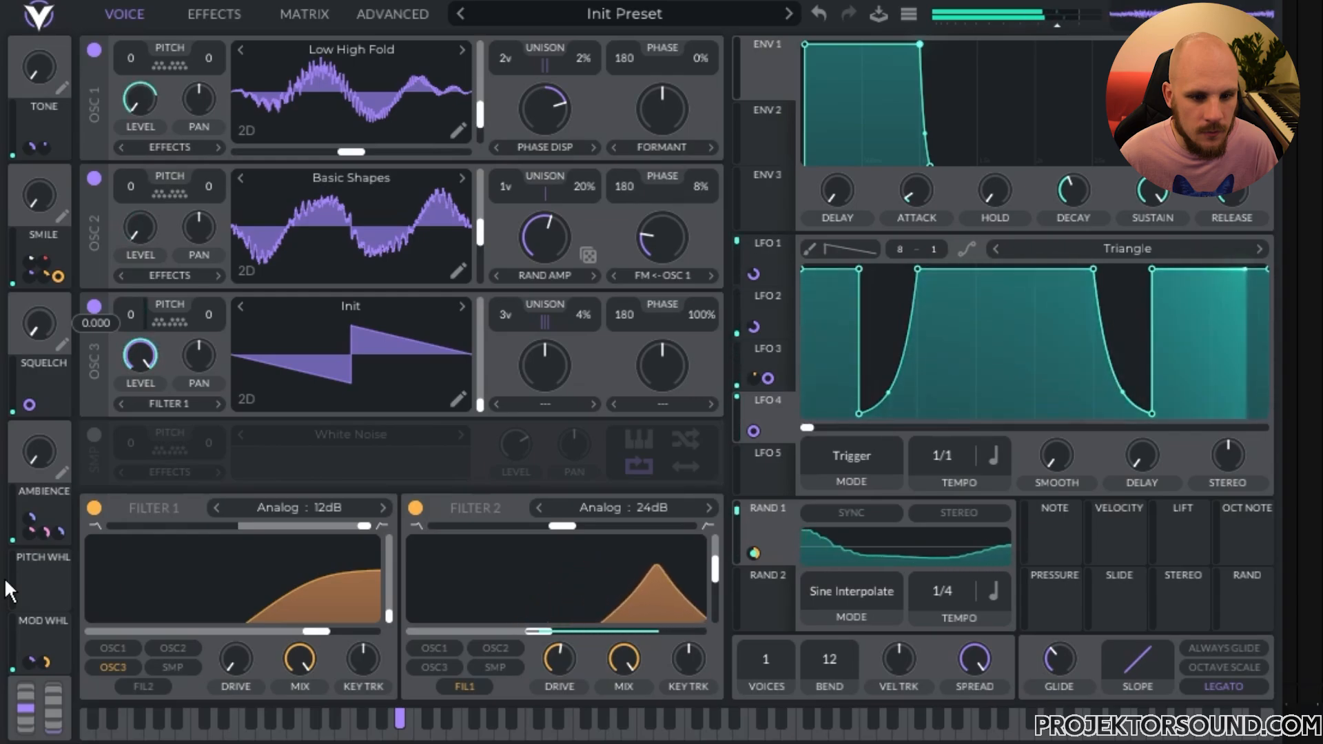
drag(6, 580, 14, 297)
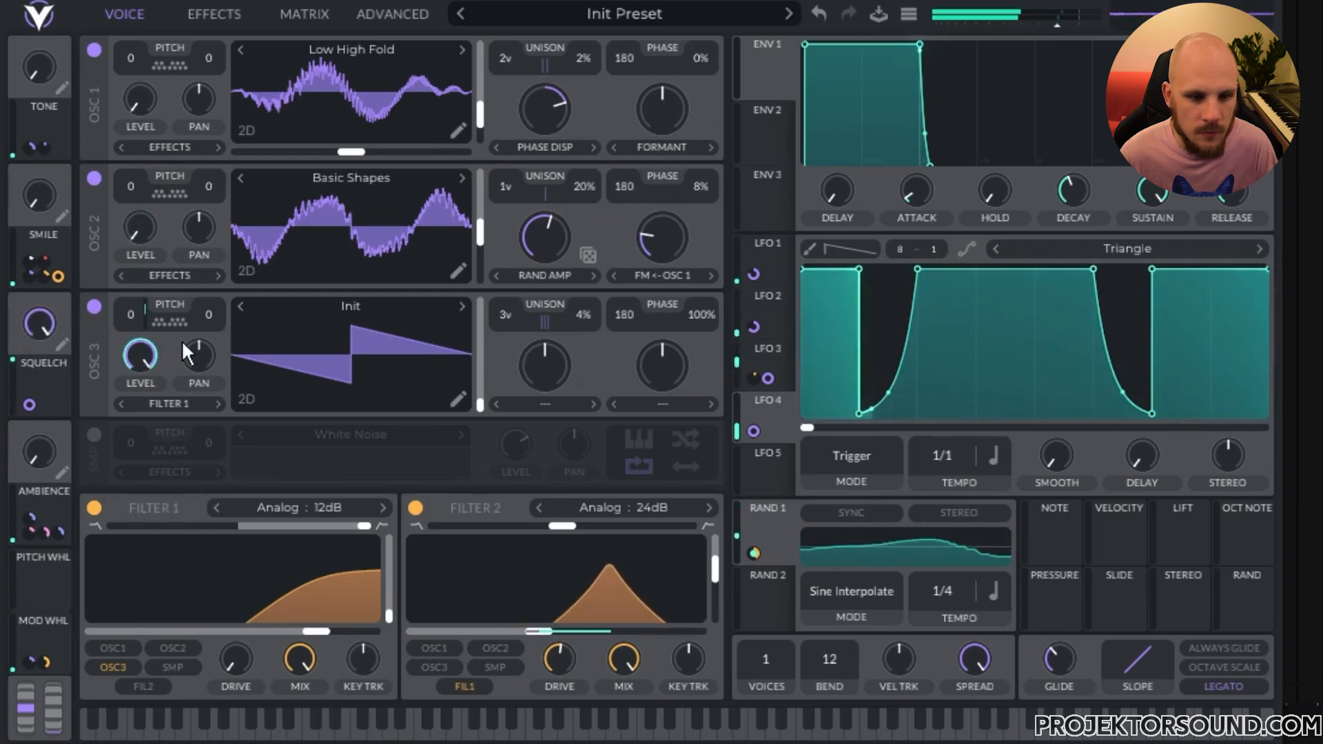
Step: On LFO 3, bow the first fall inward and the second rise outward, and slant the second peak's drop slightly past the sixth grid line
click(768, 357)
drag(1125, 366, 1128, 293)
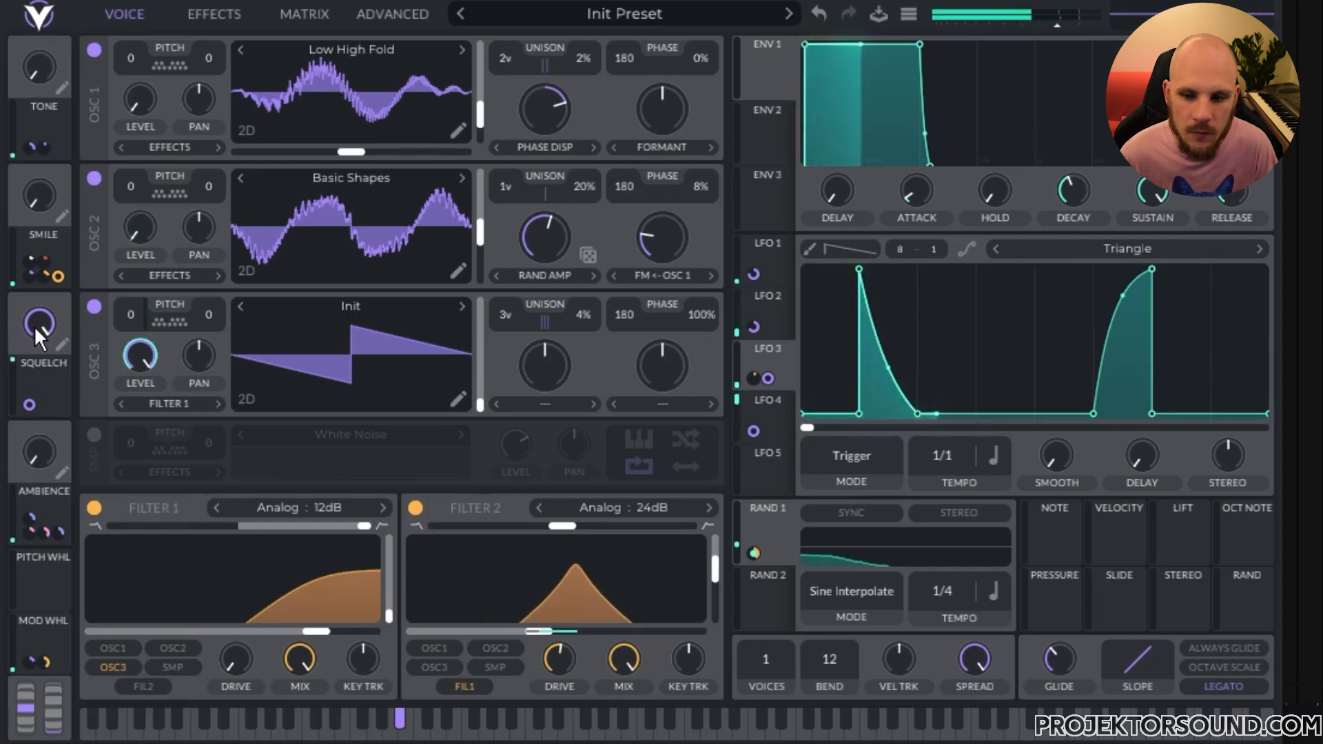
drag(35, 326, 0, 672)
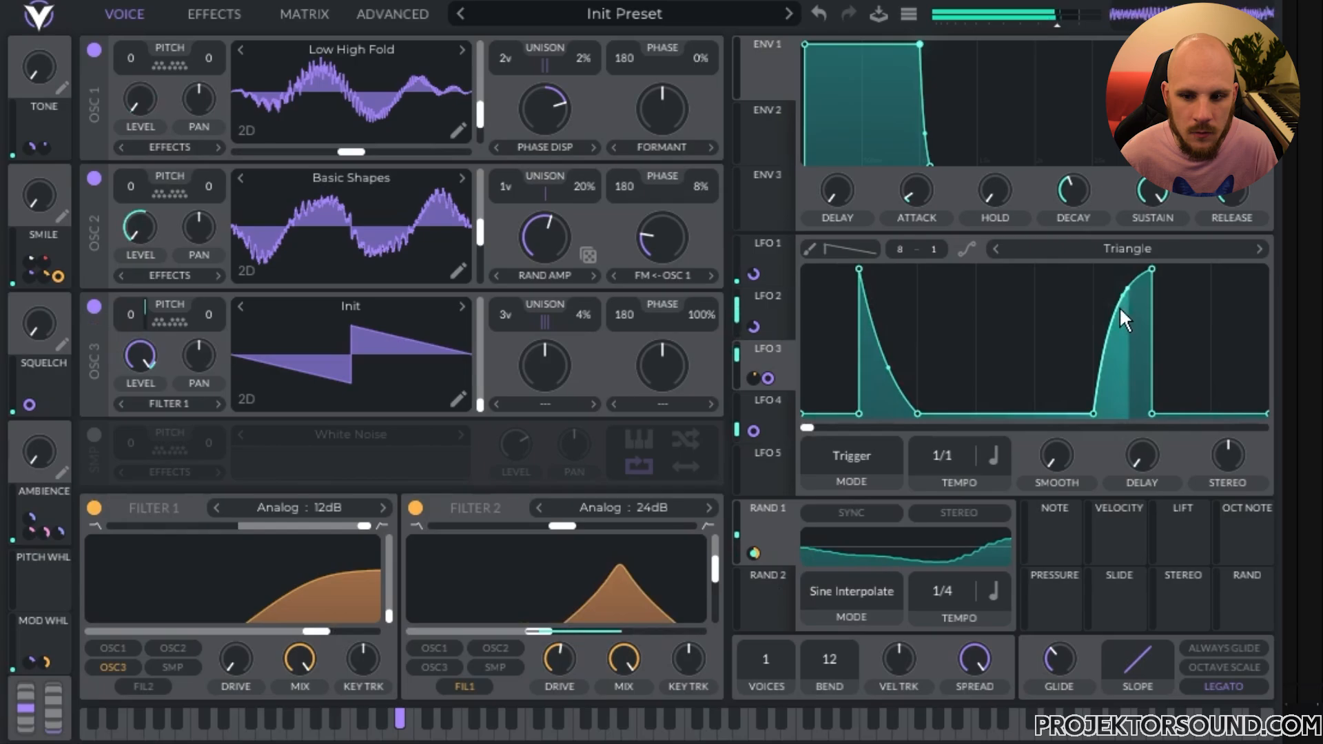
drag(1116, 308, 1114, 321)
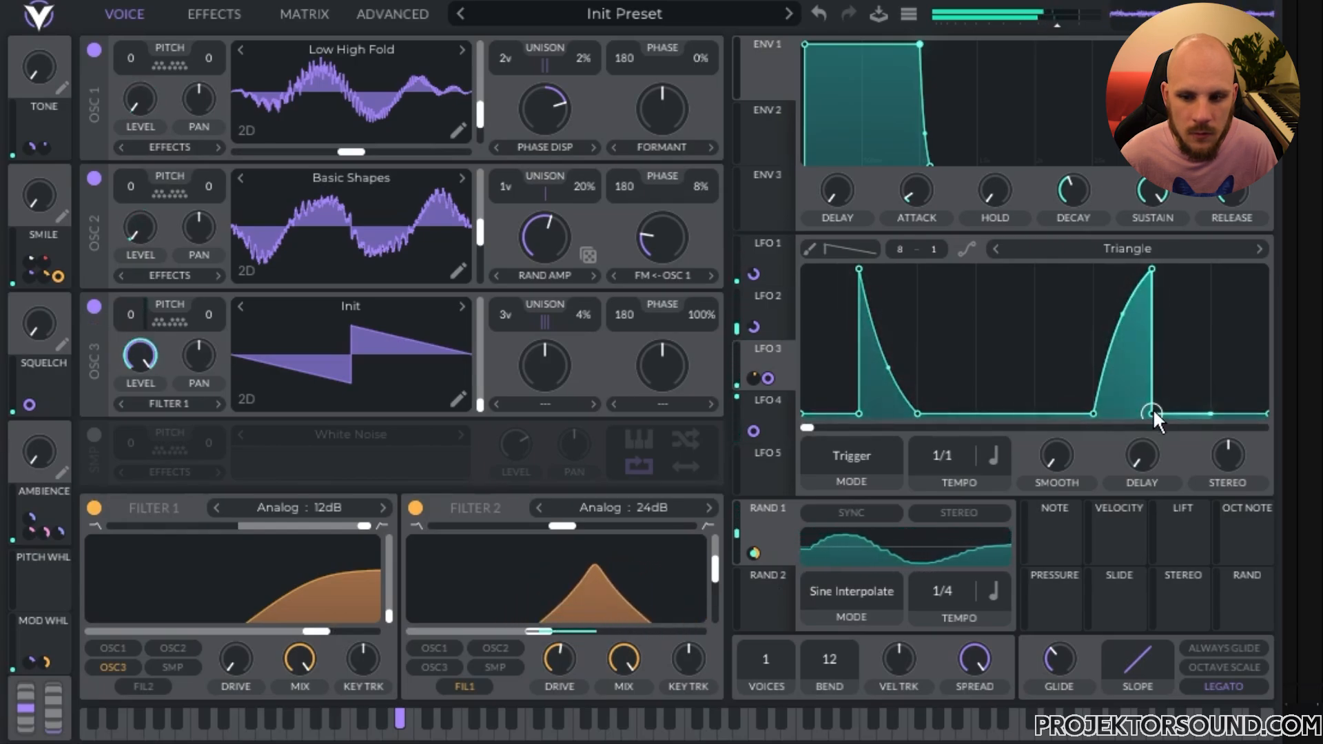
drag(1152, 412, 1171, 417)
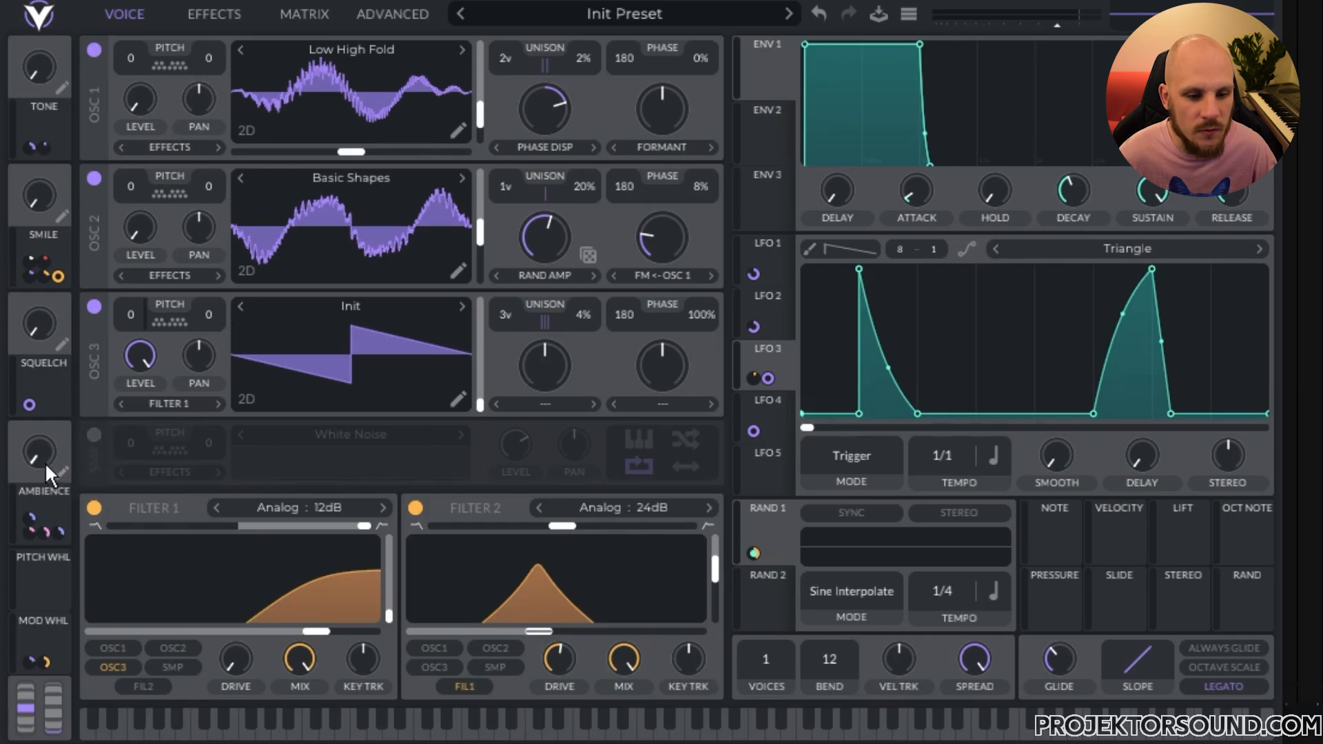
Step: Raise the Ambience and Tone macros above half and Squelch to full, and try Smile before returning it to zero
drag(44, 461, 76, 393)
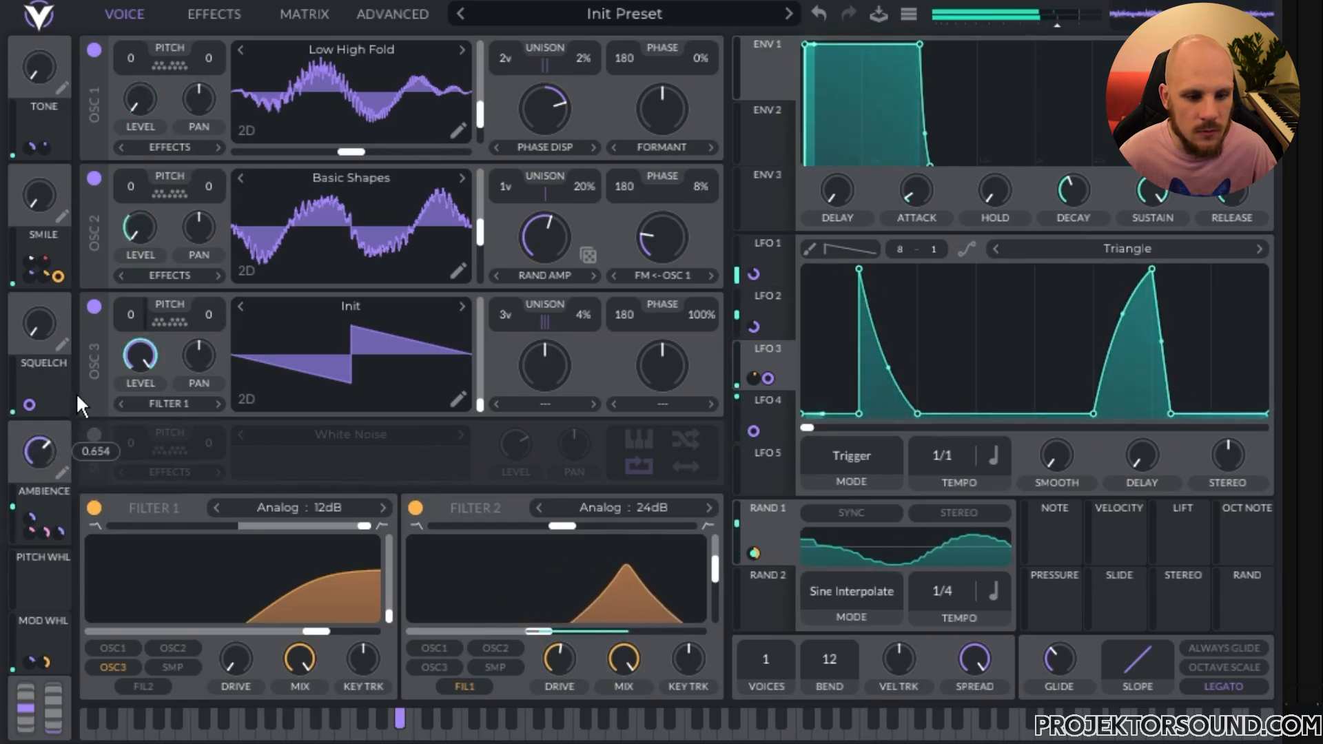
mouse_move(40, 195)
mouse_down()
mouse_move(55, 109)
mouse_move(32, 177)
mouse_up()
drag(26, 75, 58, 2)
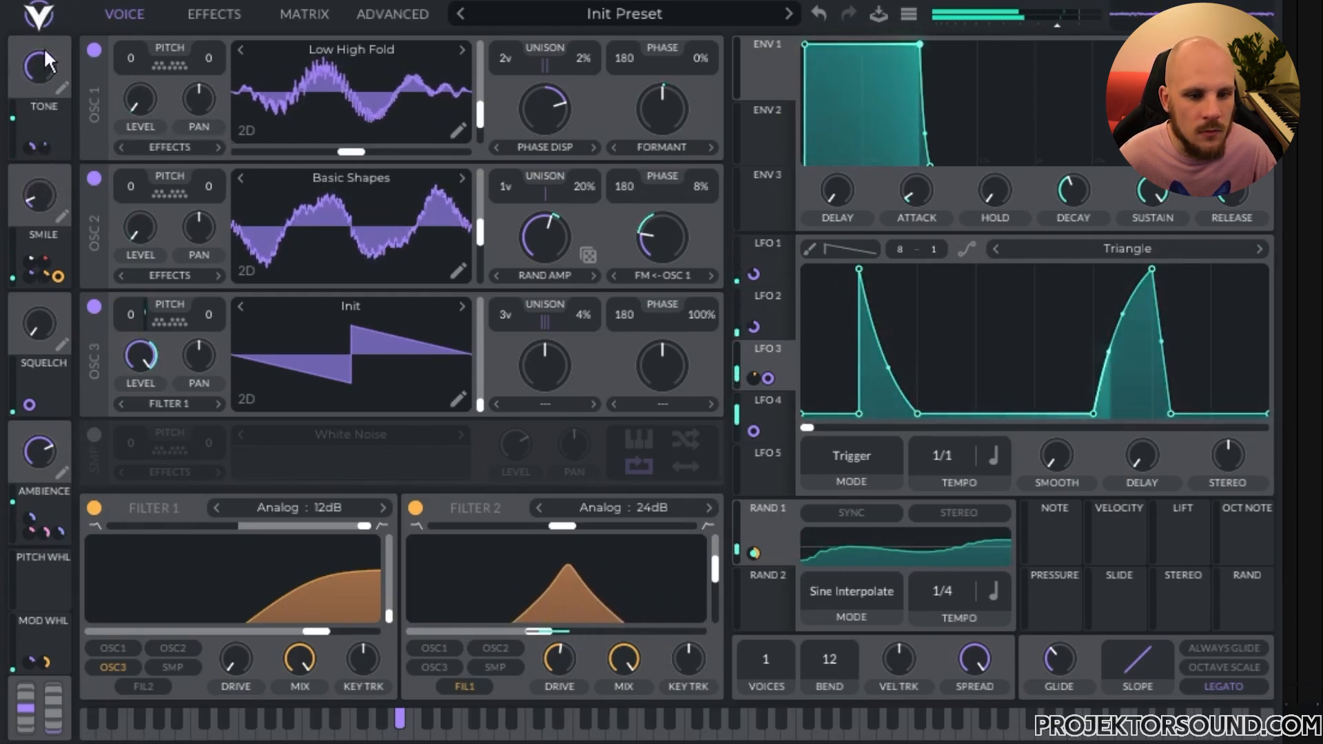
drag(31, 315, 73, 201)
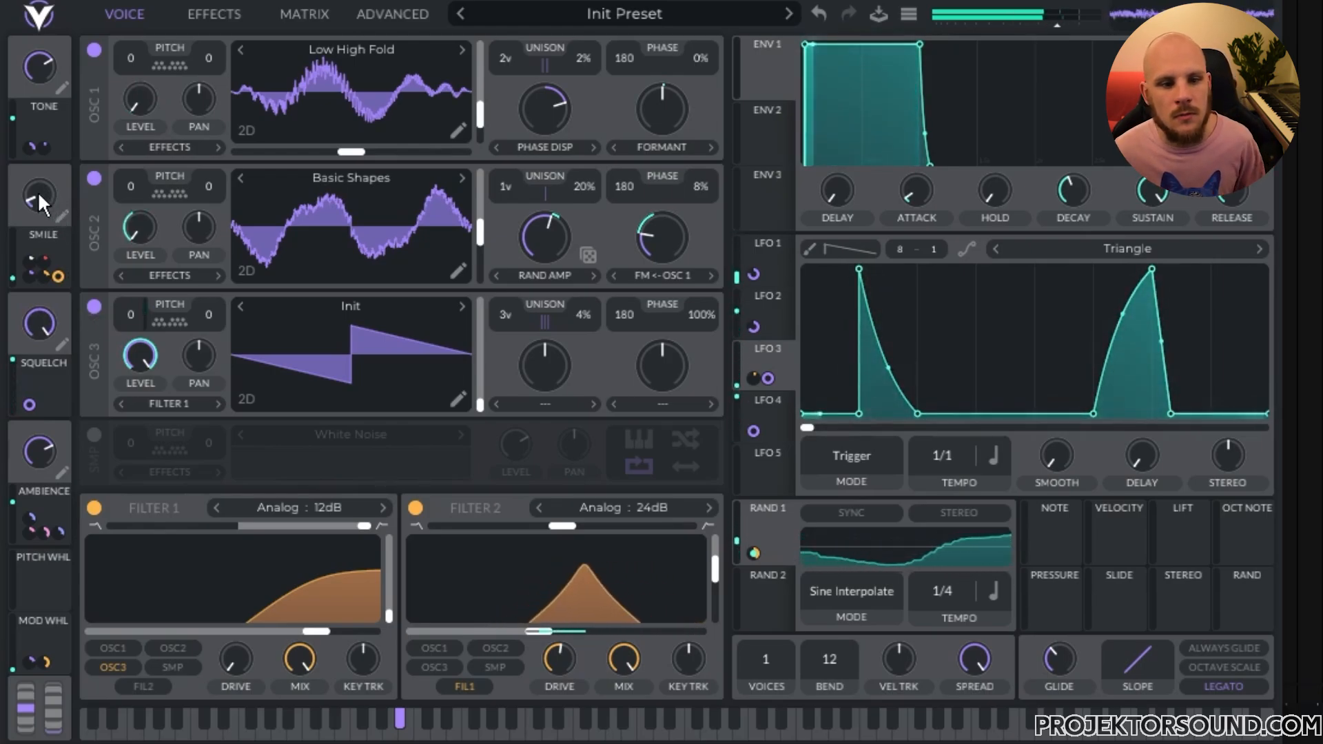
drag(37, 195, 71, 143)
drag(72, 120, 36, 256)
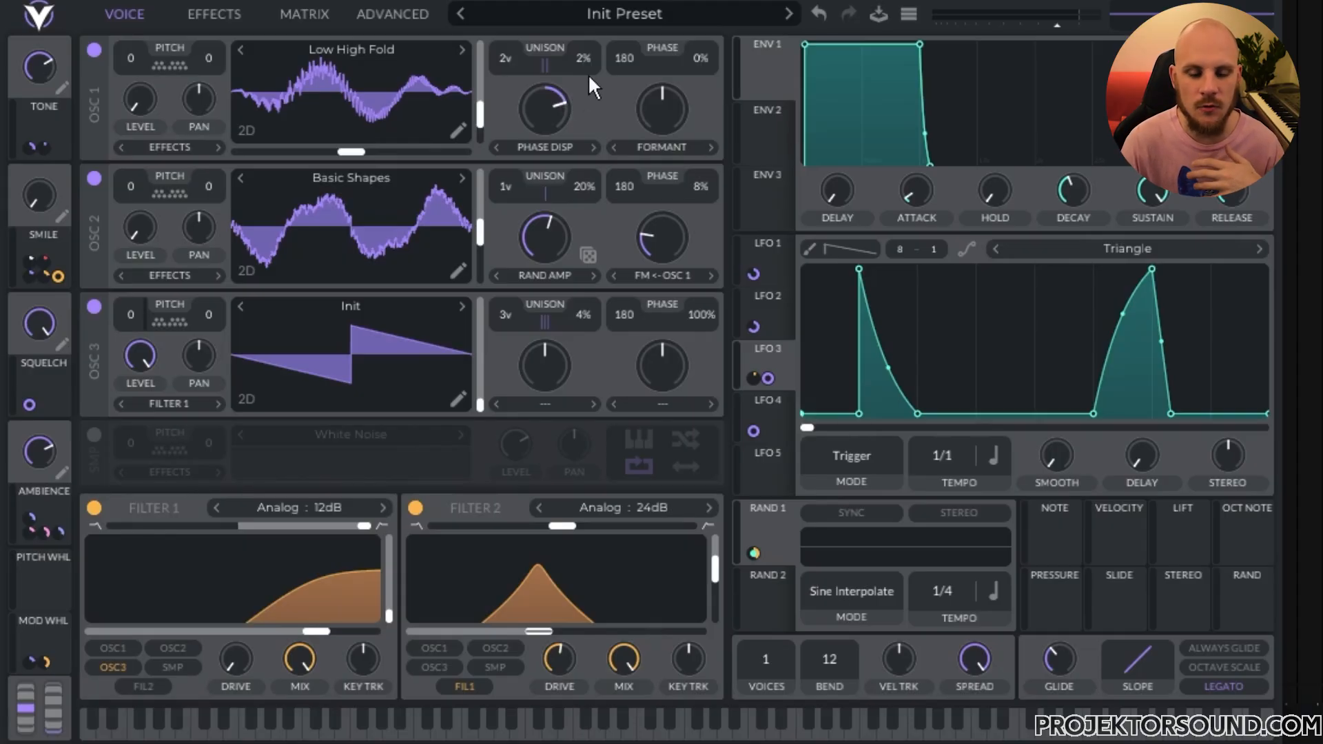
Step: Start saving the preset, beginning its name with the category prefix [SEQ]
click(879, 13)
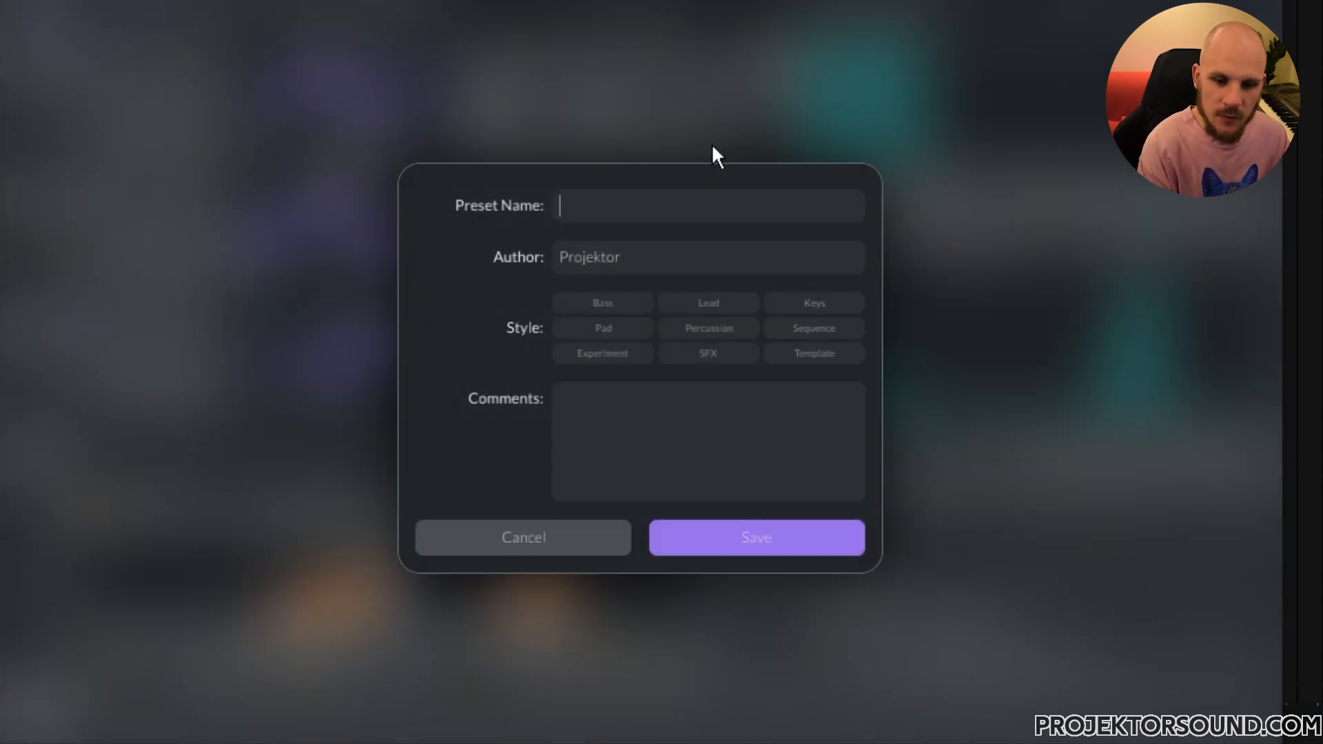
text(())
key(BackSpace)
key(BackSpace)
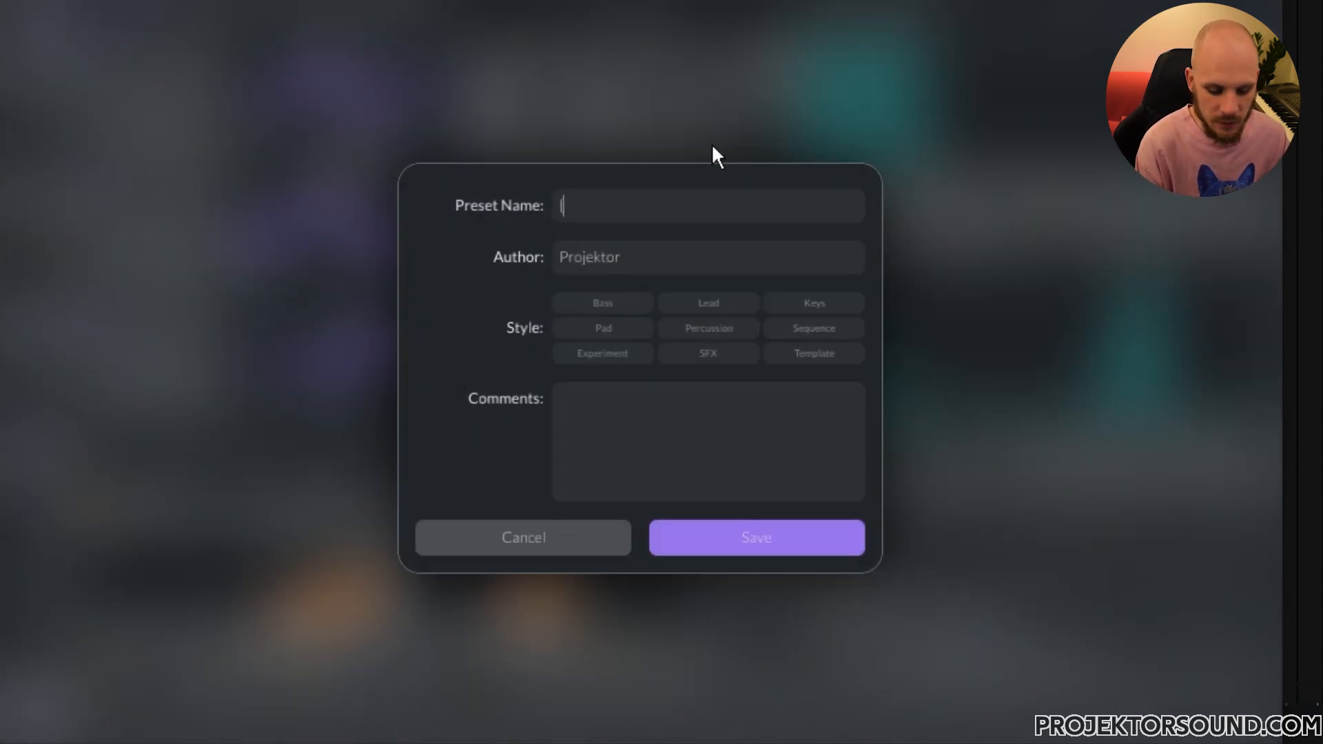
text([])
key(Left)
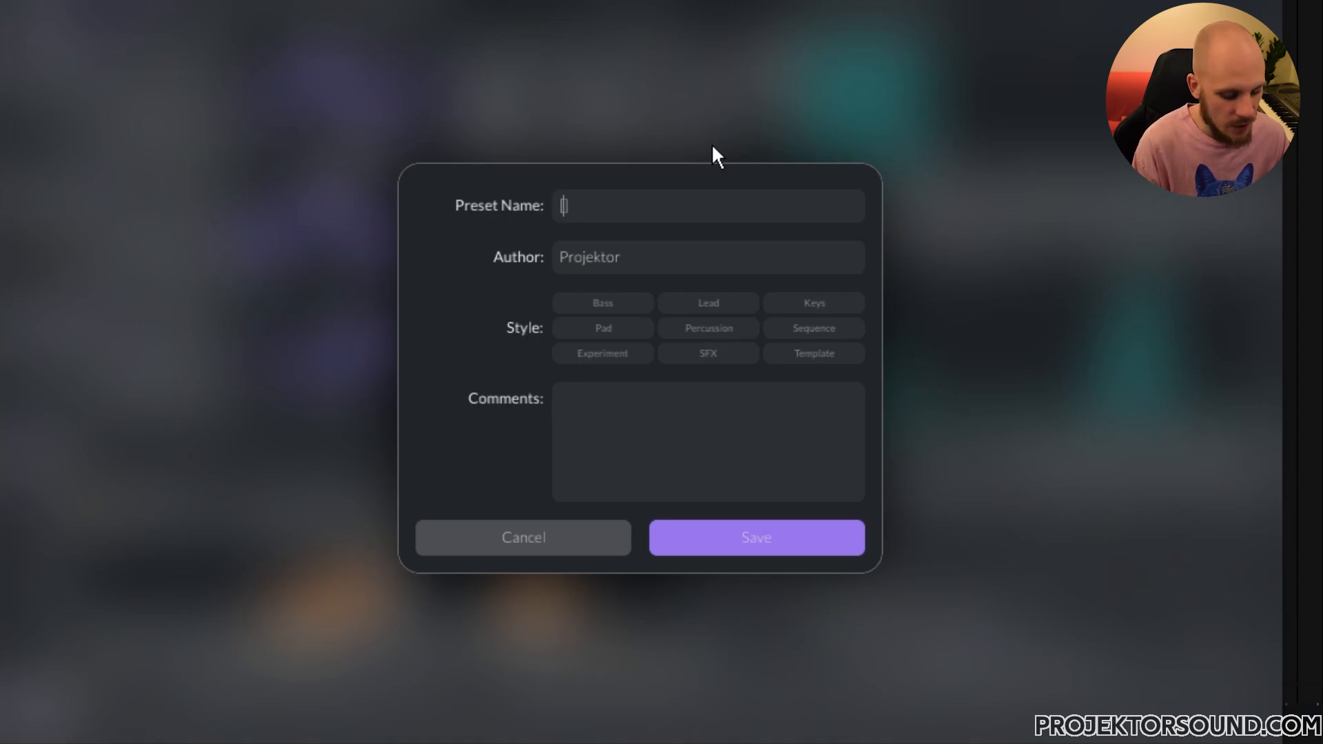
text(LE)
key(BackSpace)
key(BackSpace)
text(S)
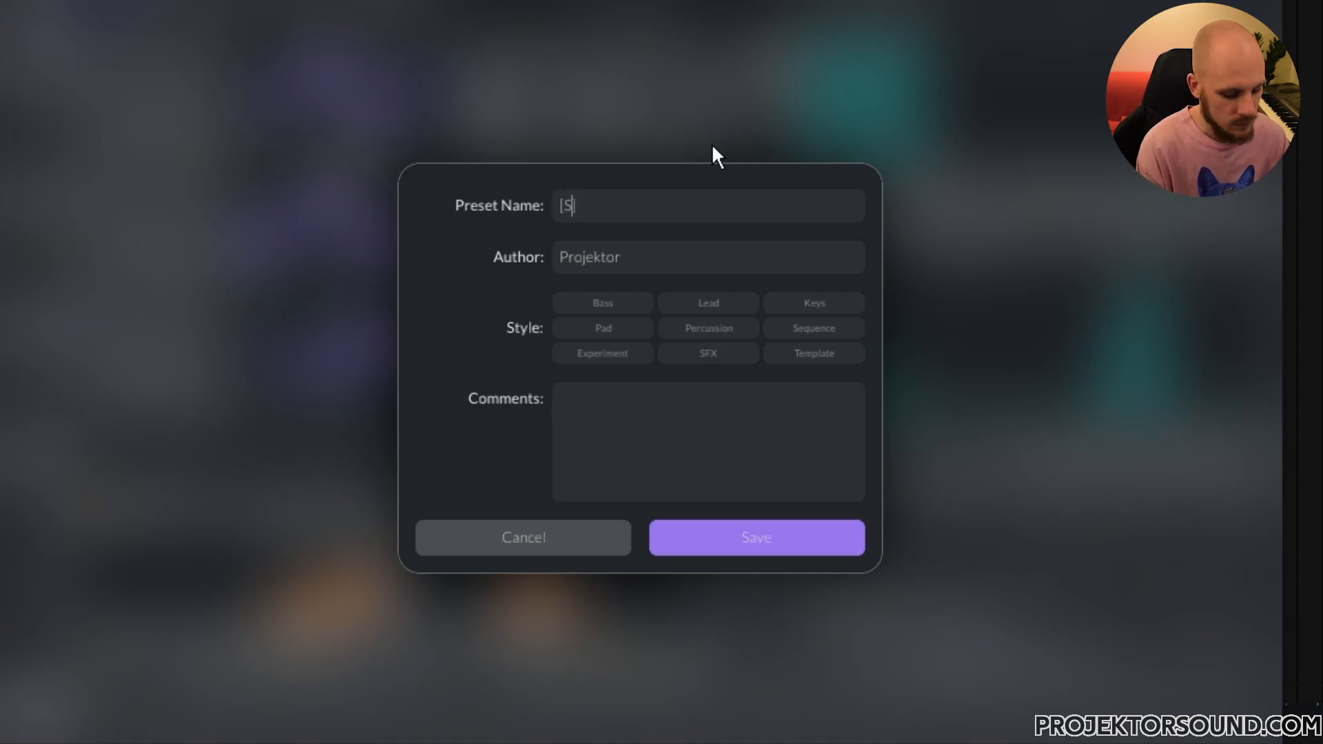
text(EQ])
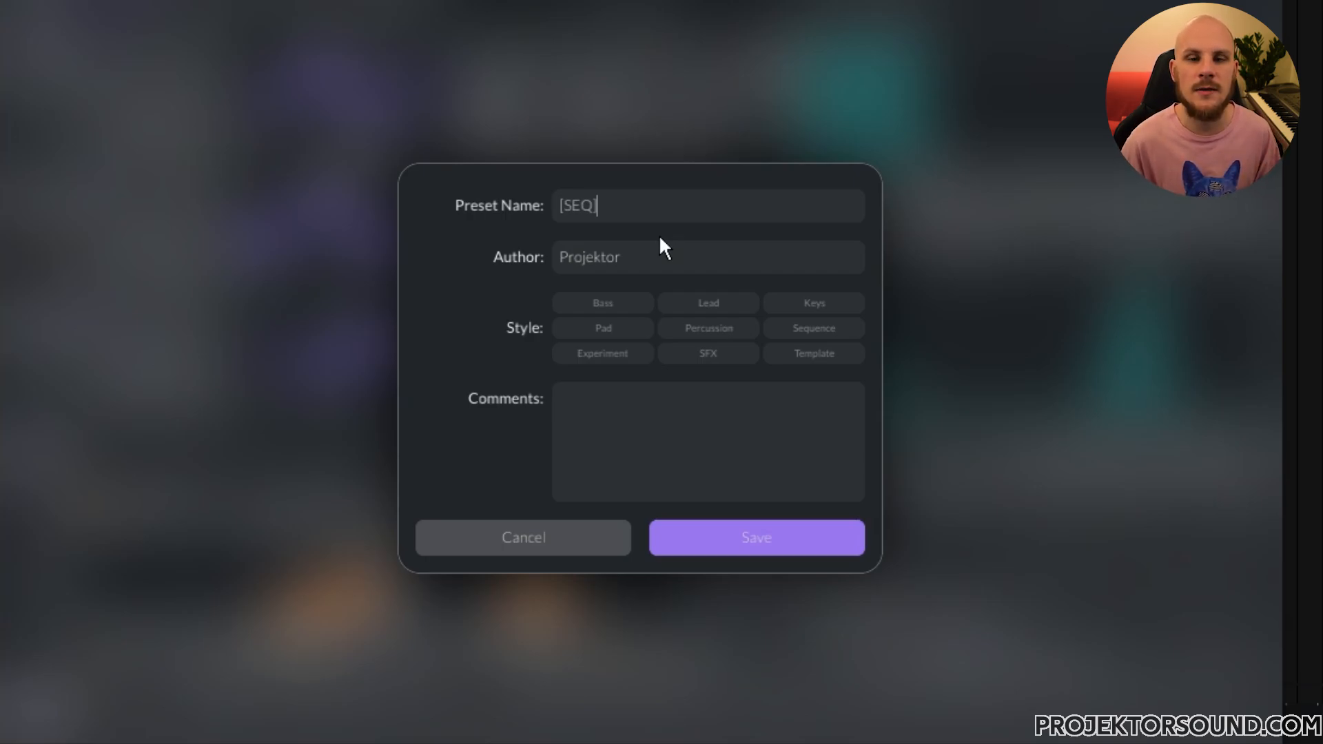
Step: Tag the preset's style as Sequence and complete its name as "[SEQ] Full Grid"
click(816, 334)
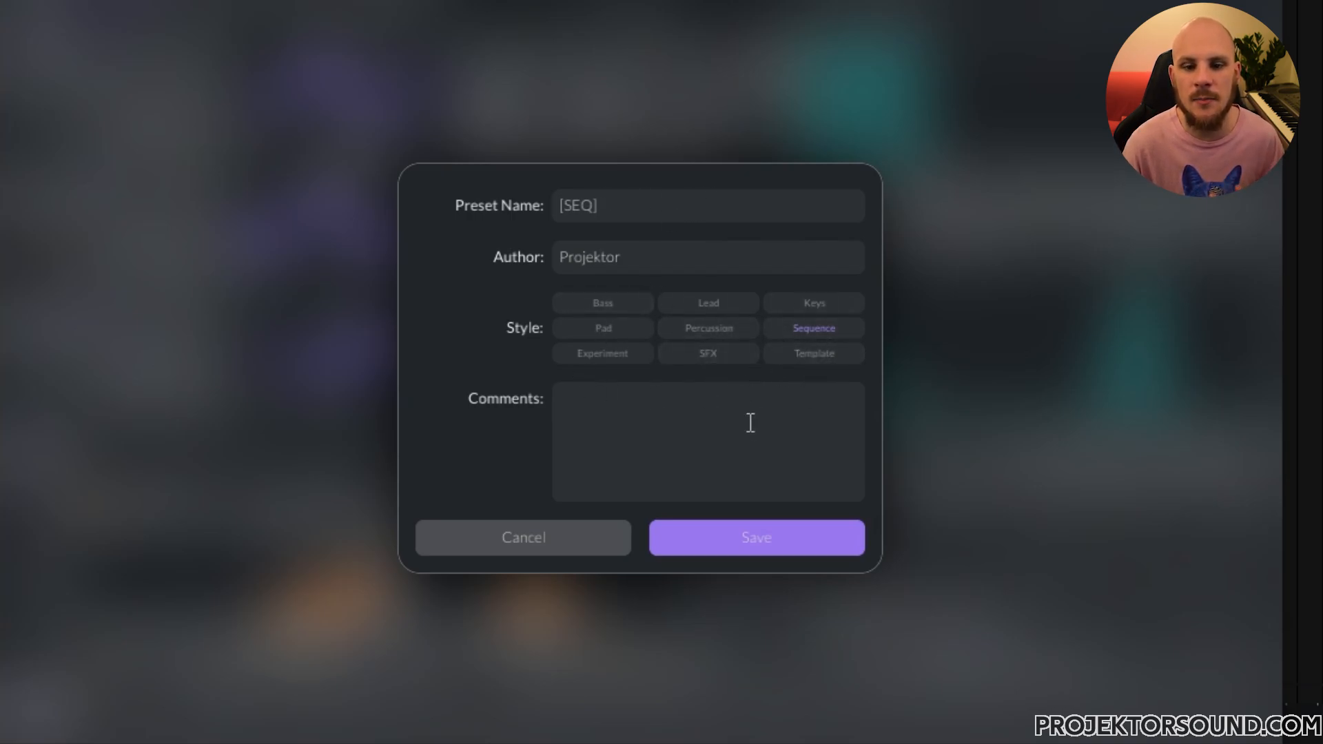
click(683, 209)
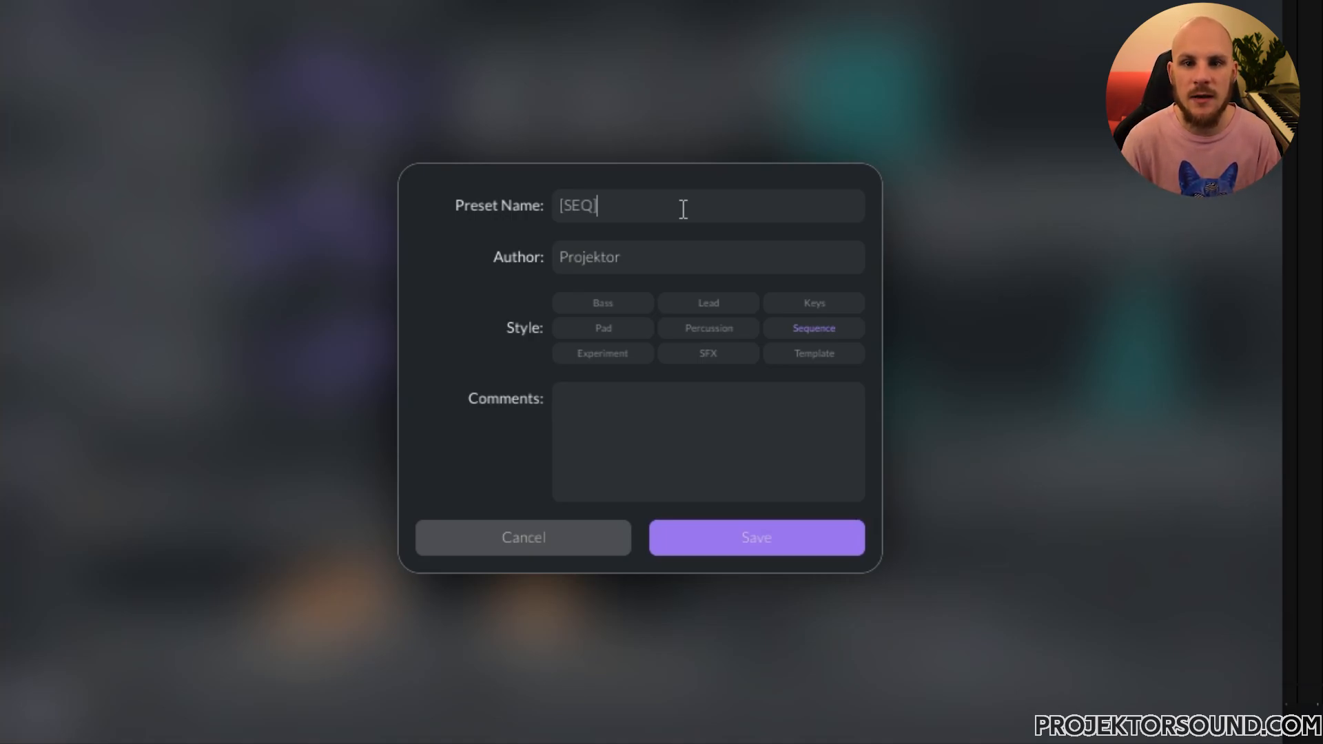
text(Full Grid)
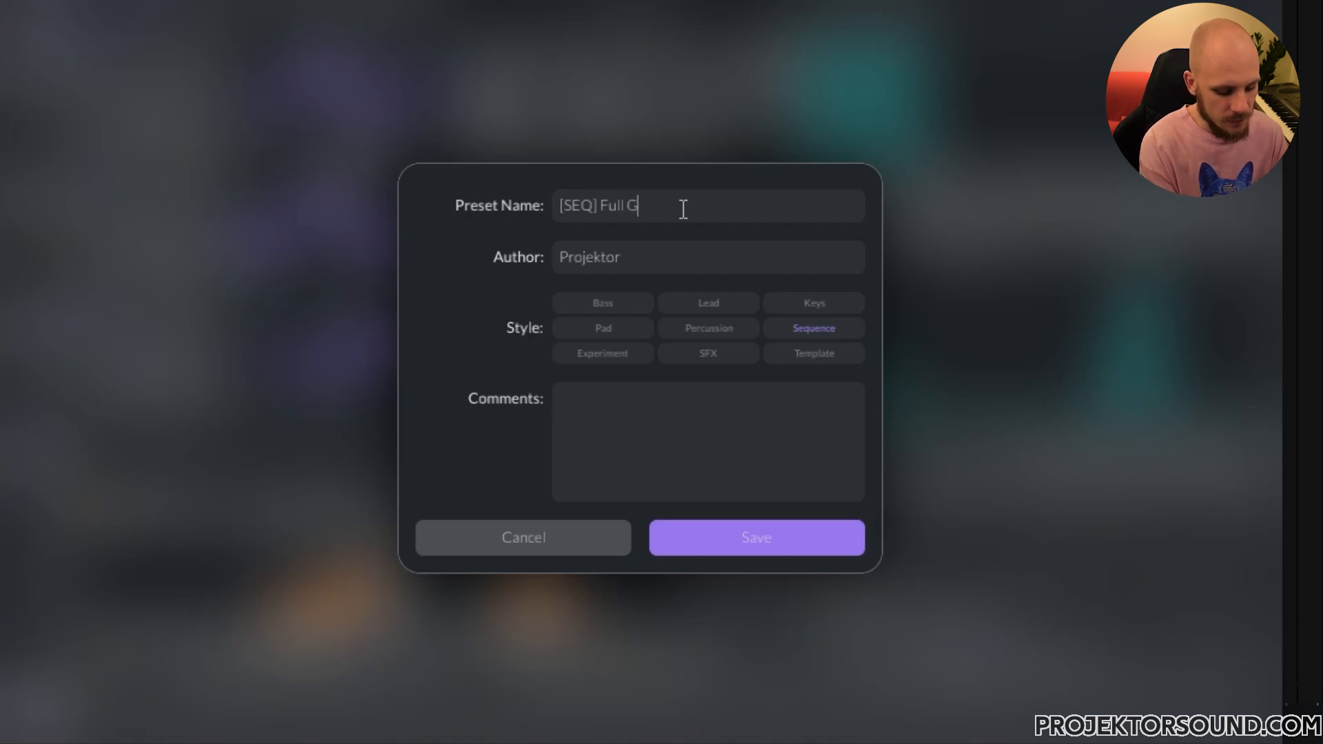
Step: Add the comment "Modwheel = Squelch Filter" and save the preset
click(679, 406)
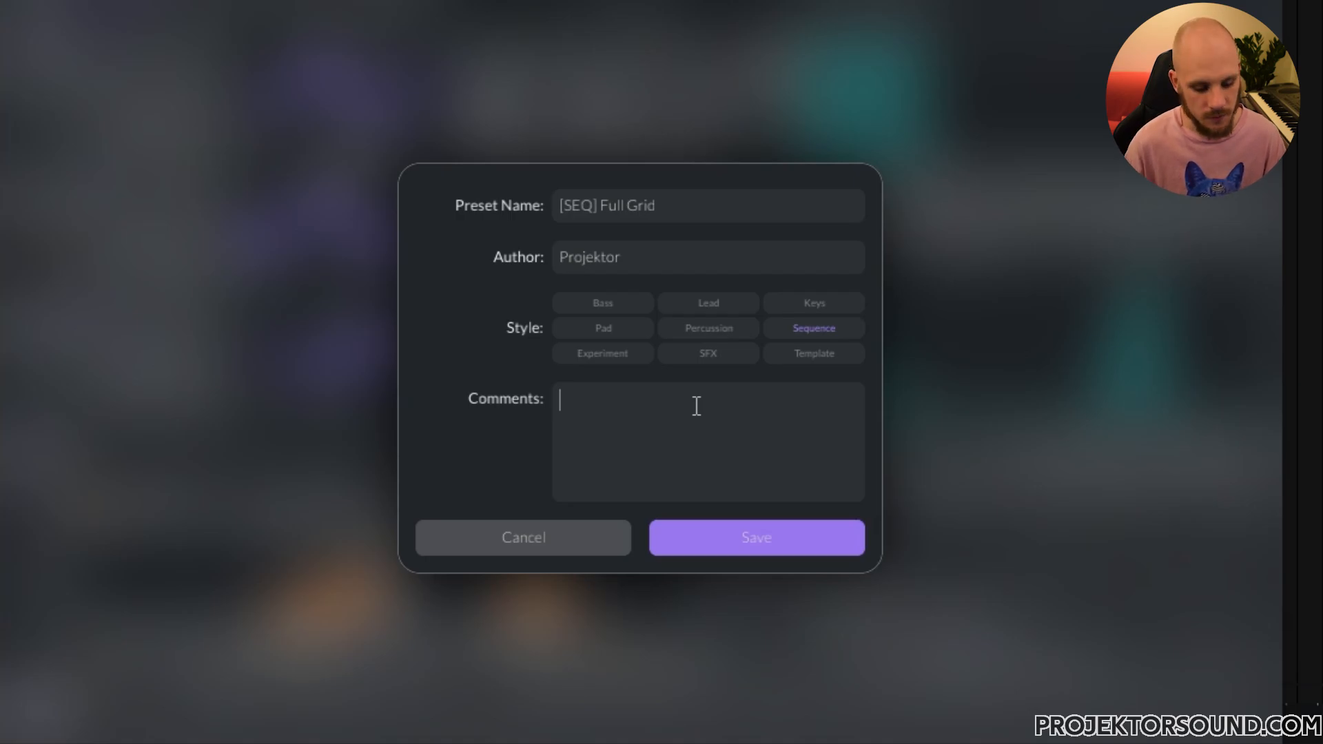
text(Modwheel)
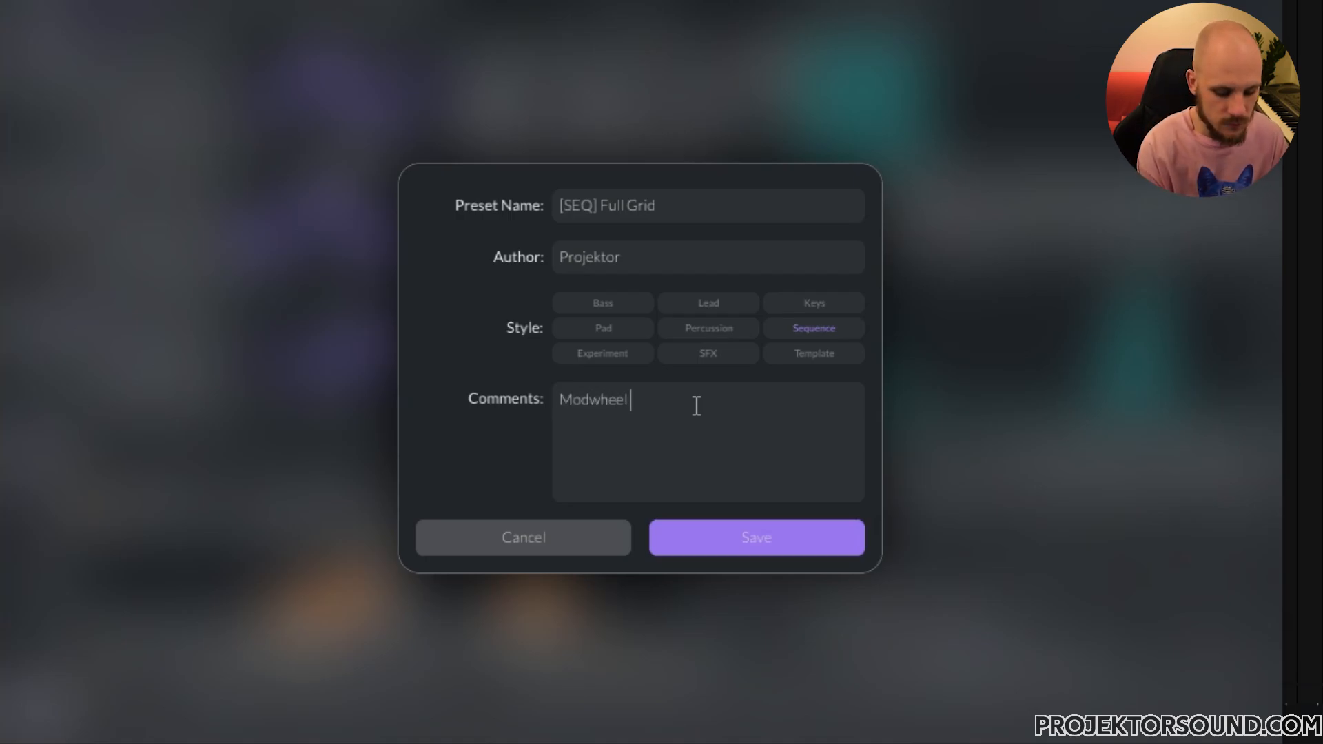
text( =)
key(BackSpace)
text(=)
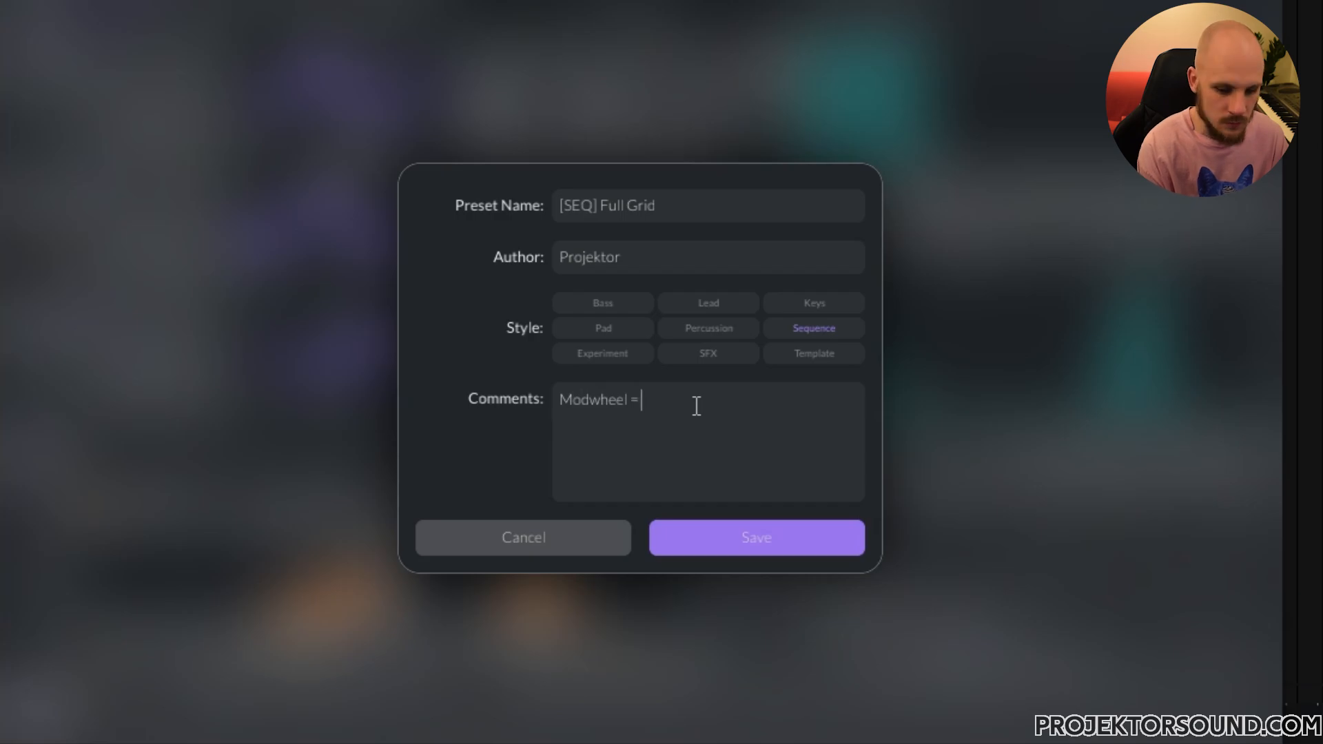
text( Squelch Fi)
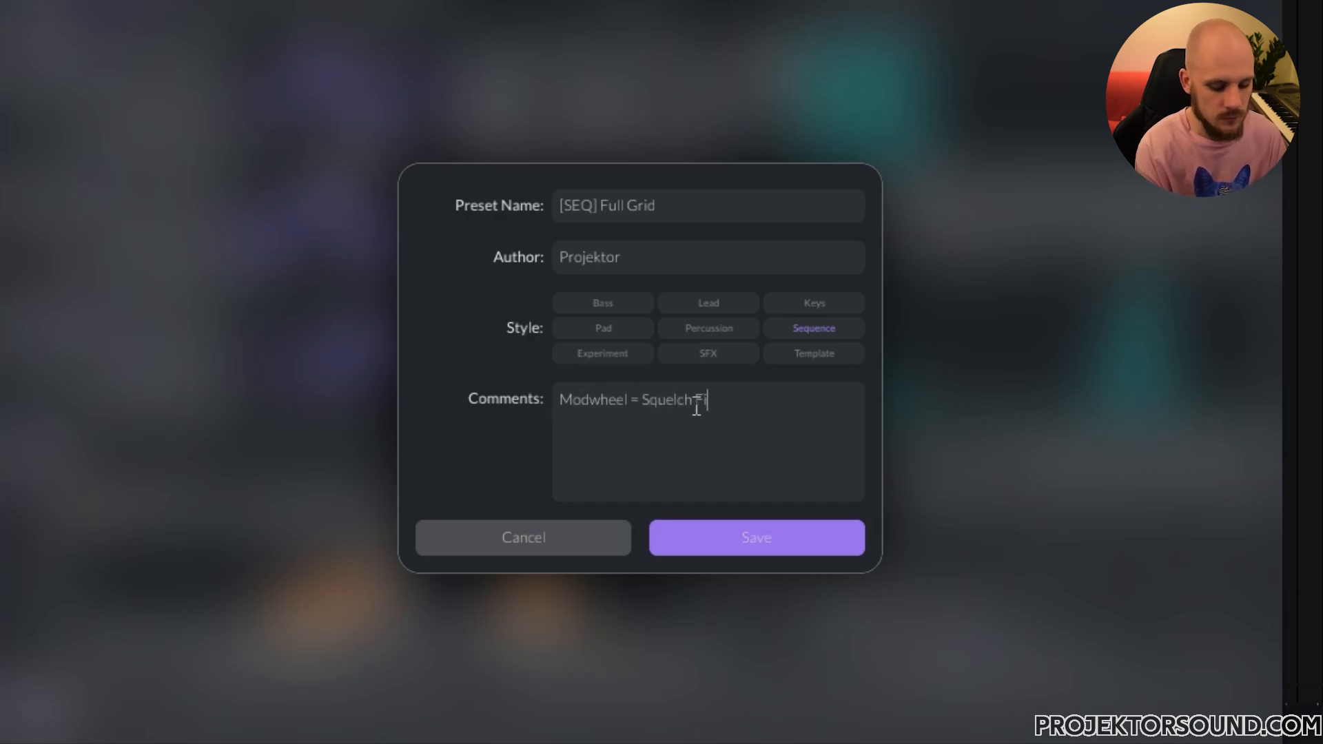
text(lter)
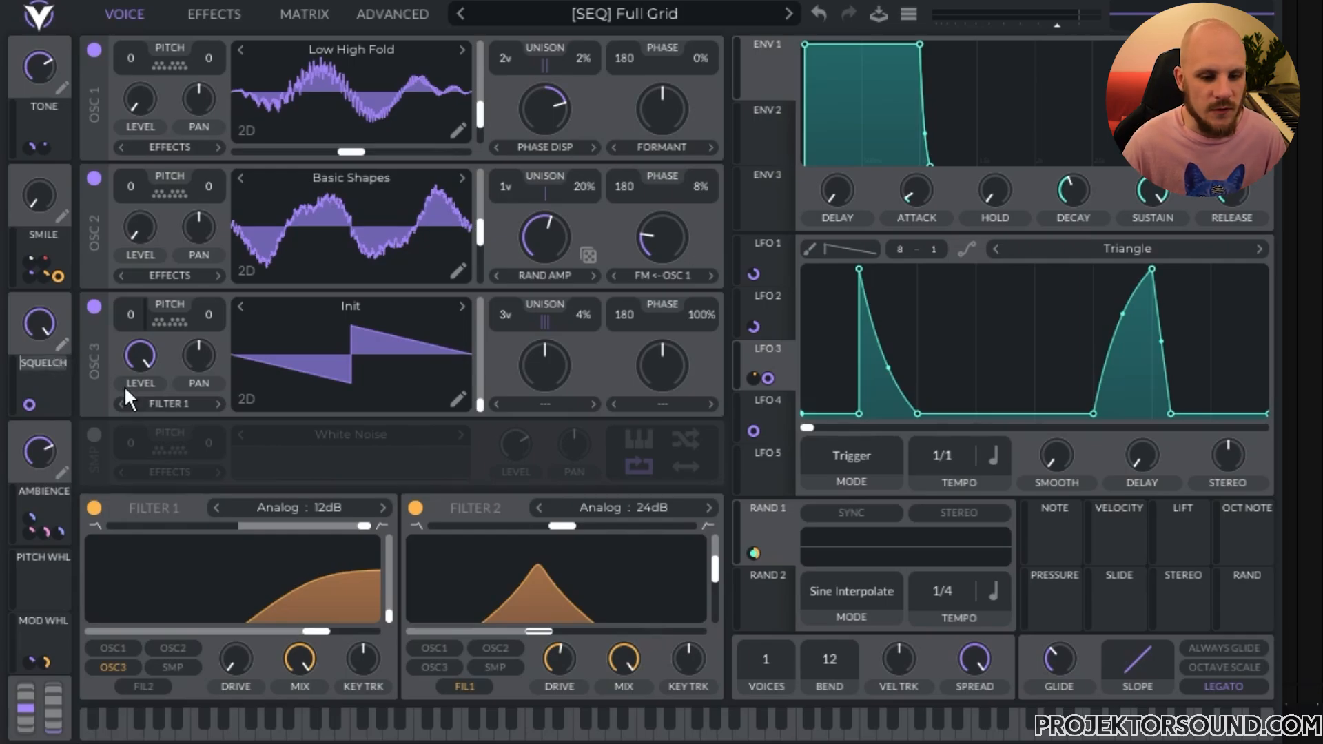
Step: Reset the Tone and Squelch macros to zero and try the mod wheel
mouse_move(131, 400)
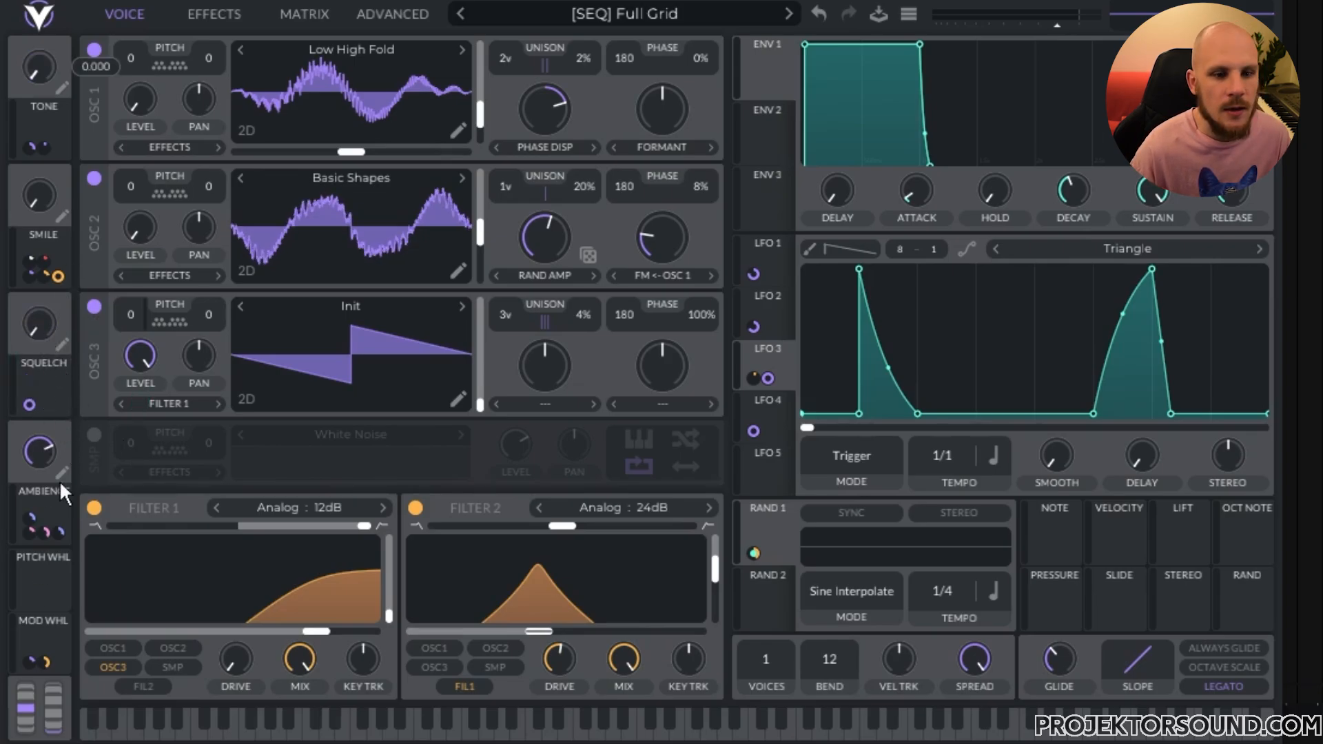
drag(46, 309, 27, 662)
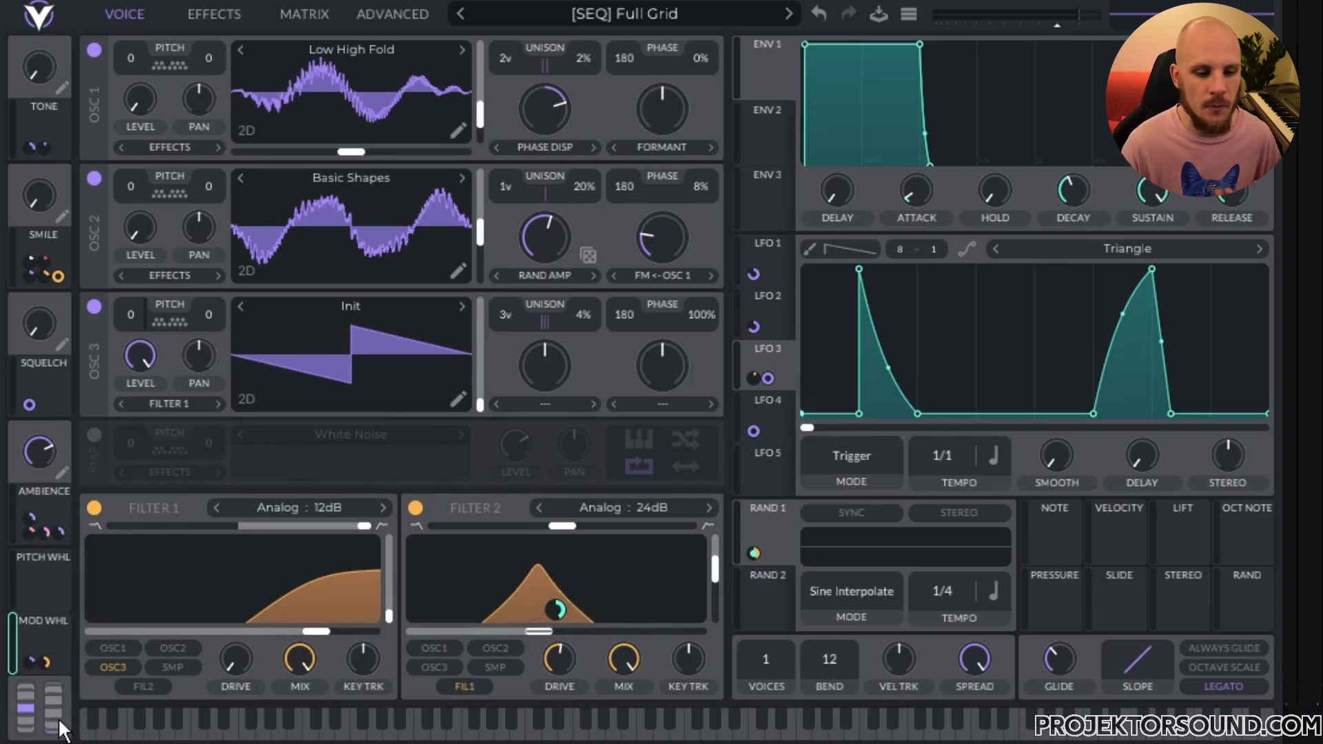
drag(58, 716, 59, 709)
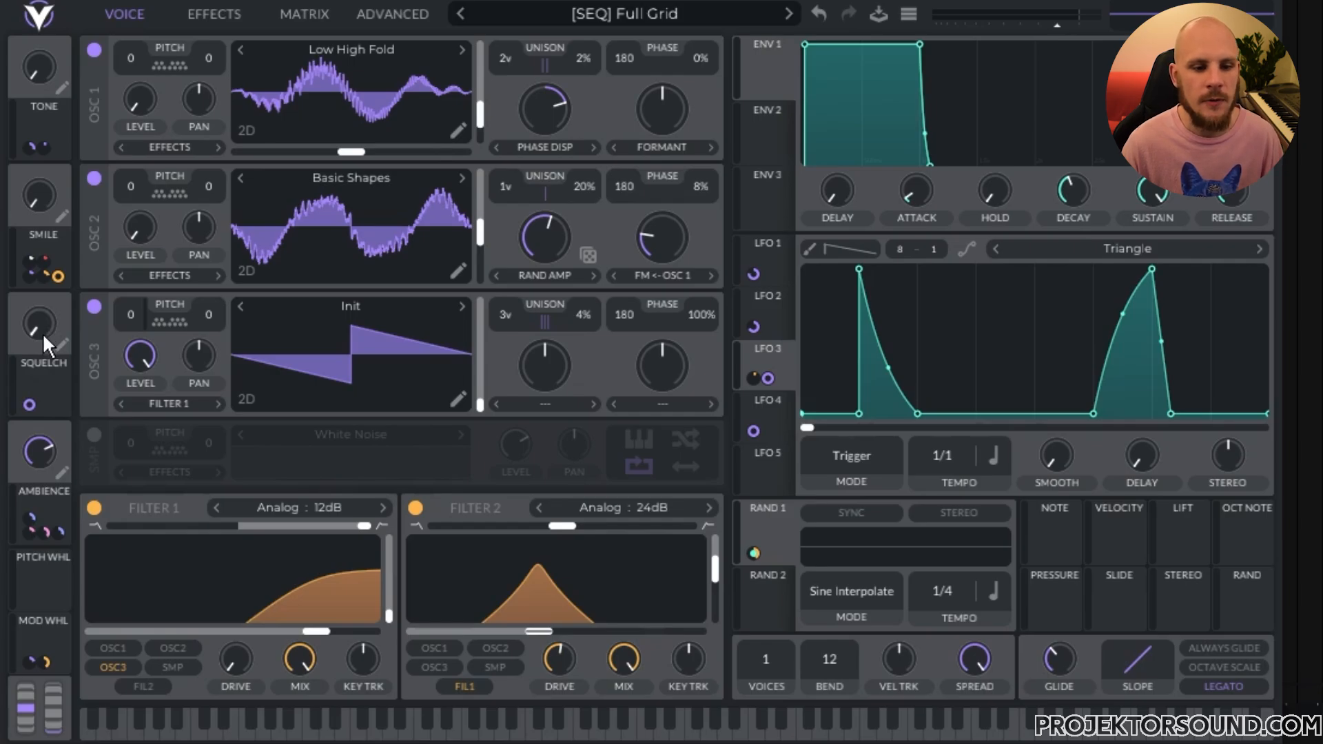
Step: Sweep the Squelch macro up to full and back to zero, and try the Smile macro
drag(43, 332, 56, 178)
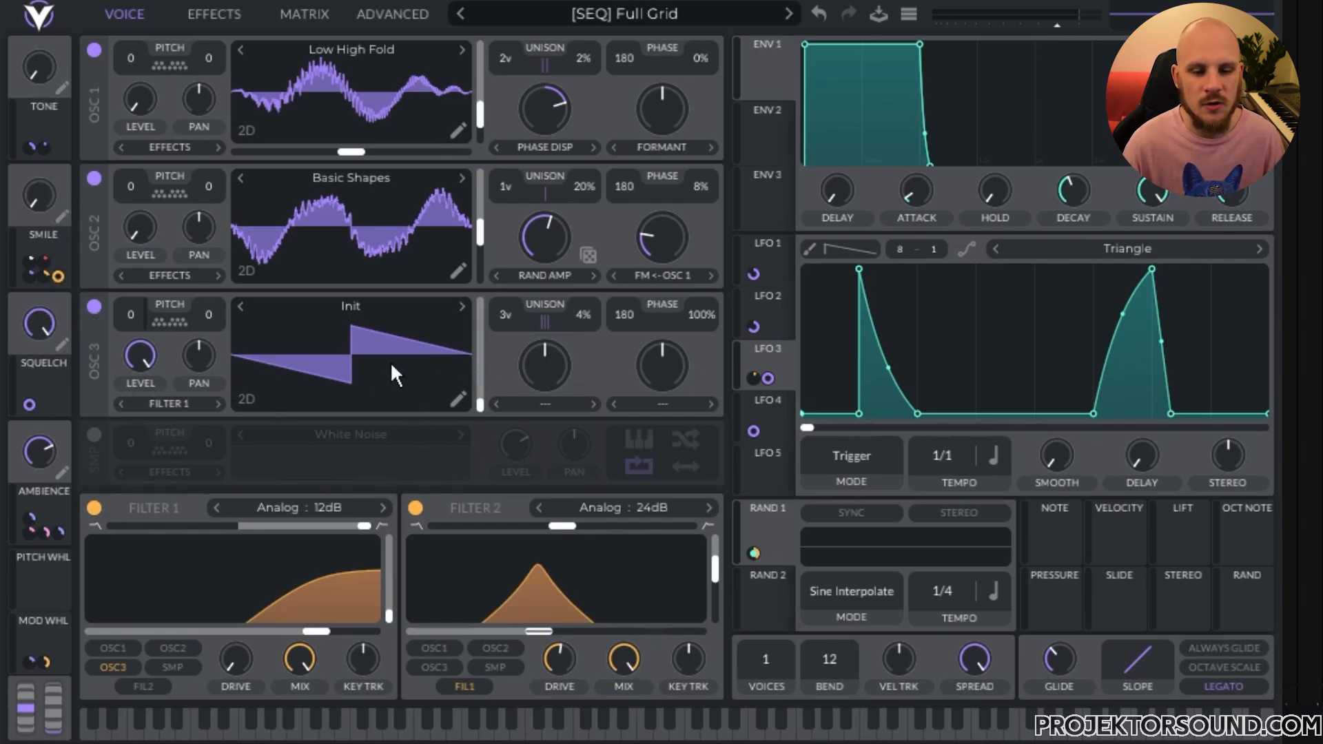
drag(48, 324, 62, 713)
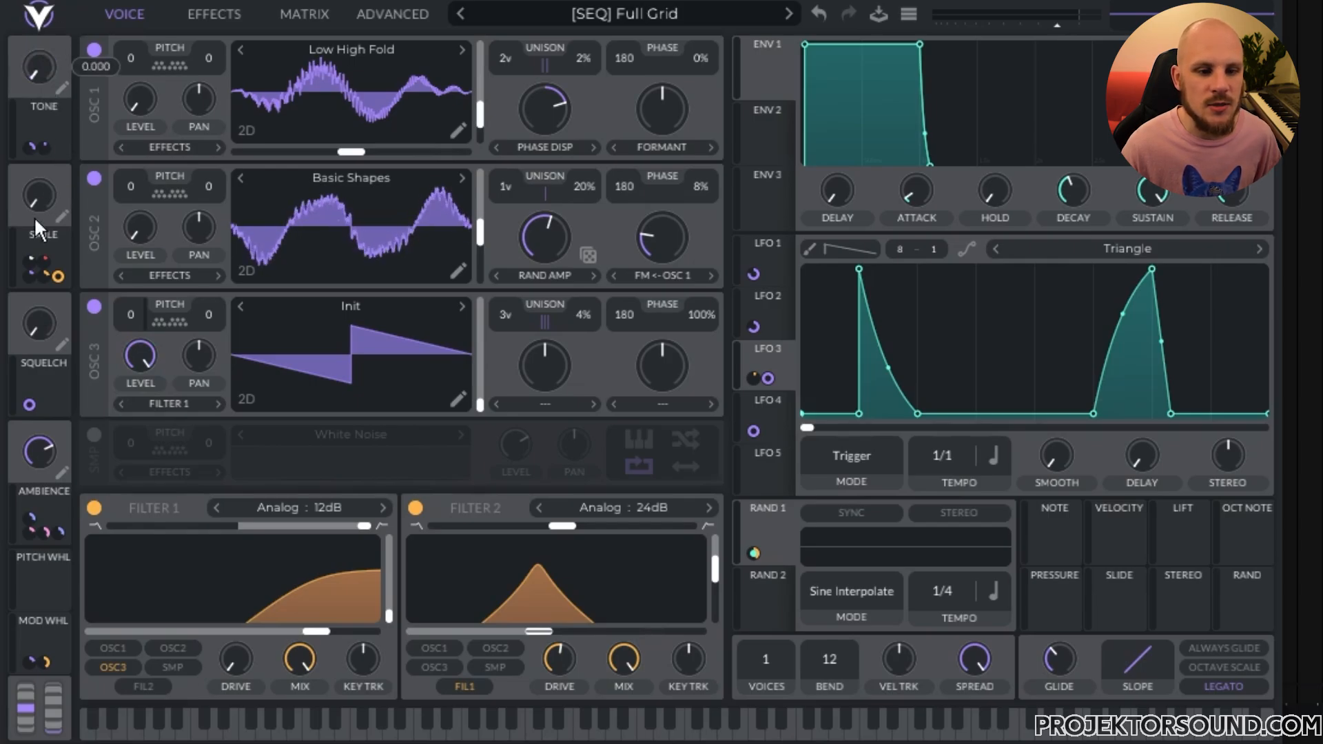
drag(34, 216, 51, 344)
drag(50, 199, 11, 602)
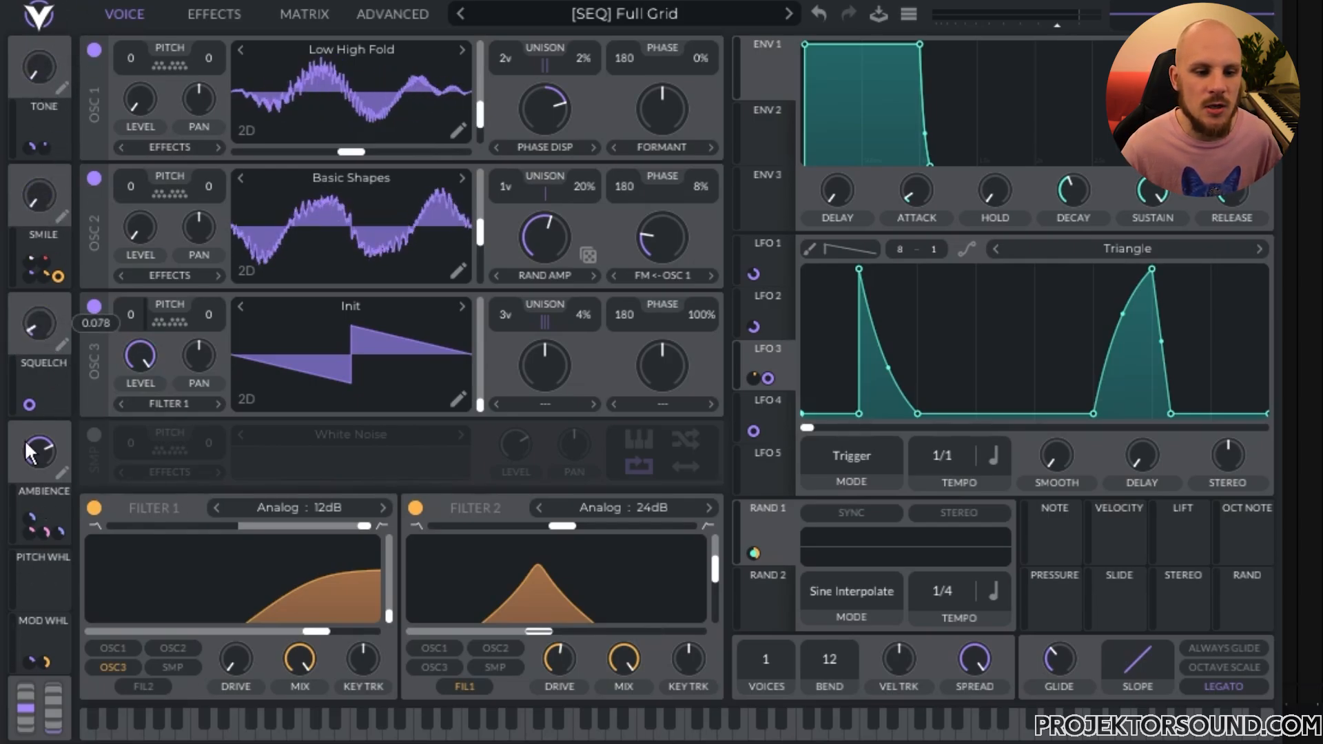
drag(72, 617, 55, 739)
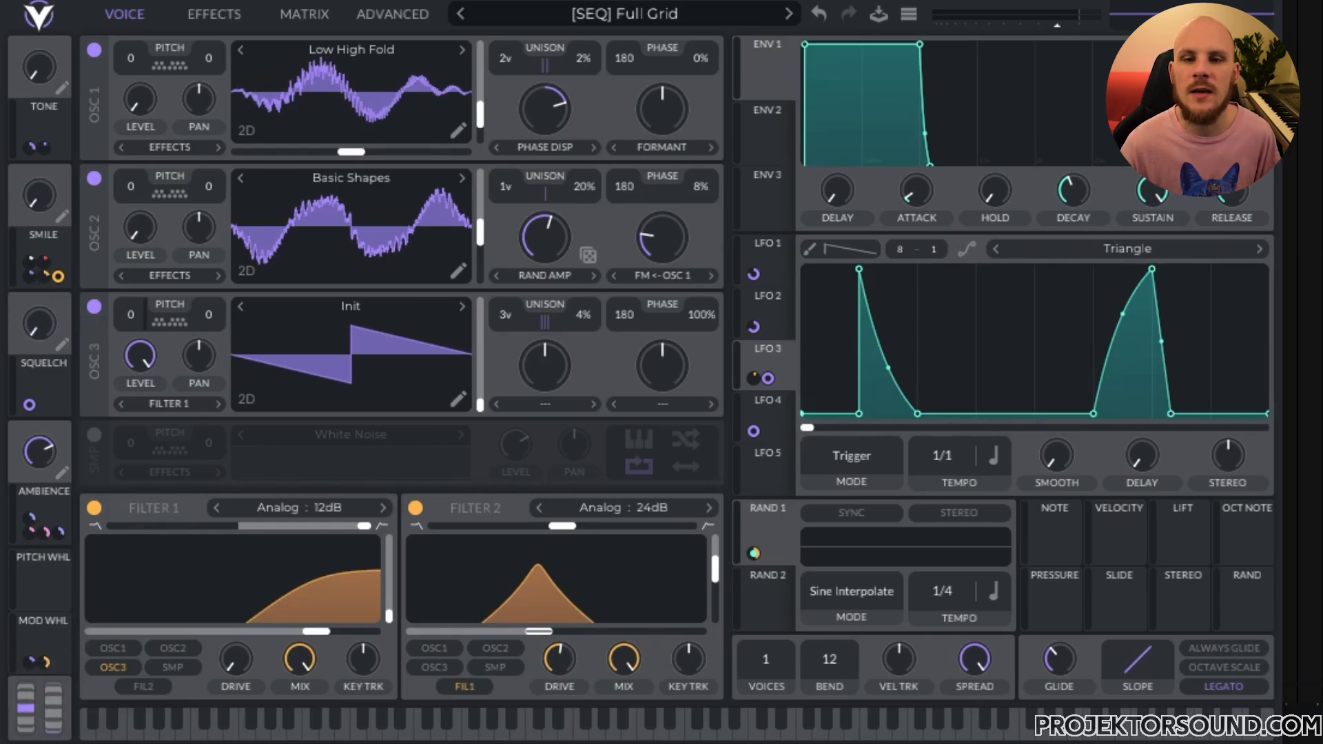